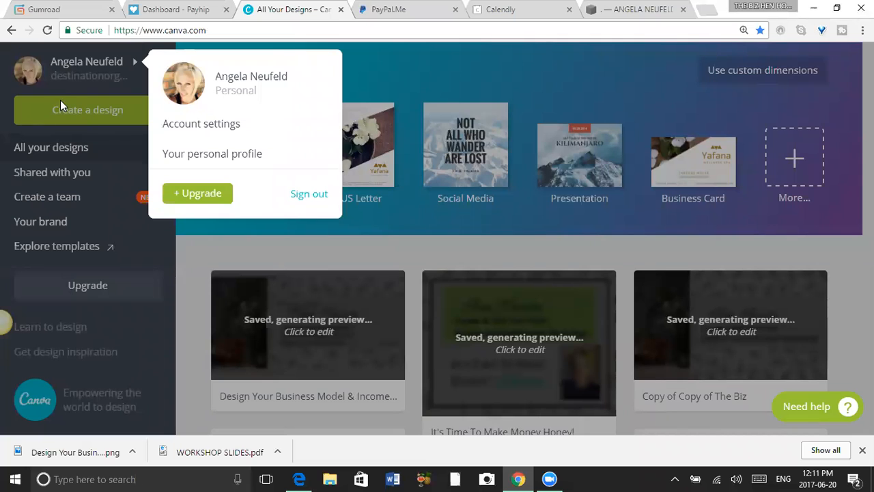
Close the account menu and look over the existing designs on the home page.
{"action": "left_click", "coordinate": [6, 88]}
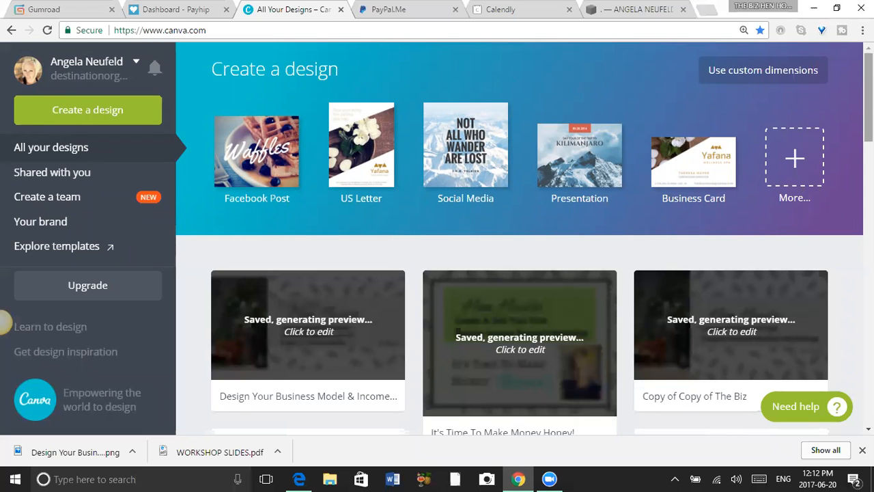
{"action": "left_click_drag", "start_coordinate": [869, 97], "coordinate": [868, 321]}
{"action": "left_click_drag", "start_coordinate": [868, 209], "coordinate": [868, 80]}
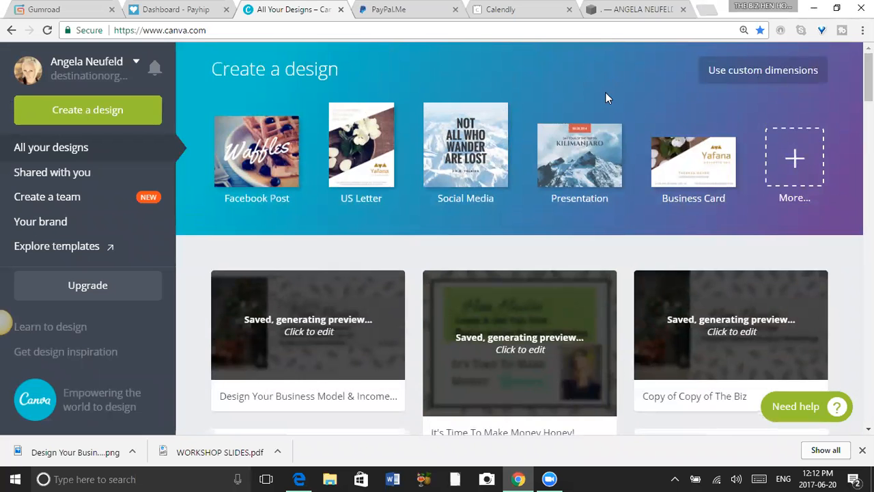
Show all available design types and examine the categories, including Social Media Posts, Documents, Blogging & eBooks, Marketing Materials and Events.
{"action": "left_click", "coordinate": [800, 152]}
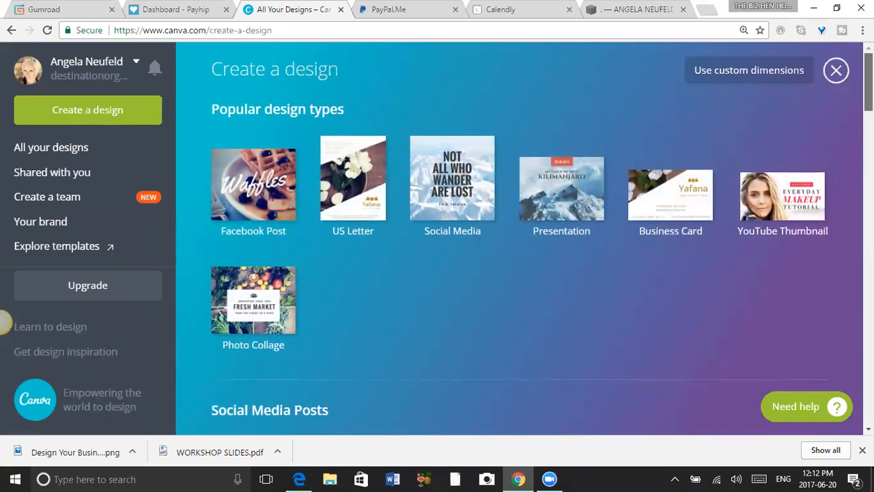
{"action": "scroll", "coordinate": [3, 320], "scroll_direction": "down", "scroll_amount": 4}
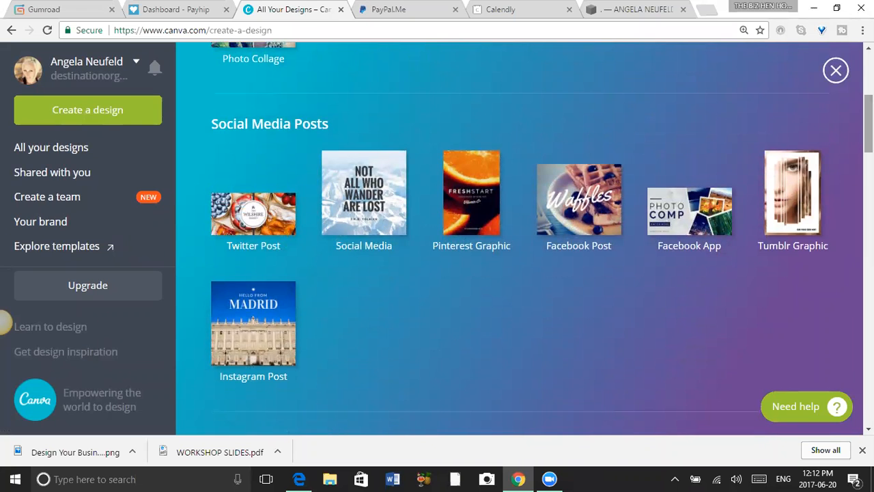
{"action": "scroll", "coordinate": [3, 321], "scroll_direction": "down", "scroll_amount": 5}
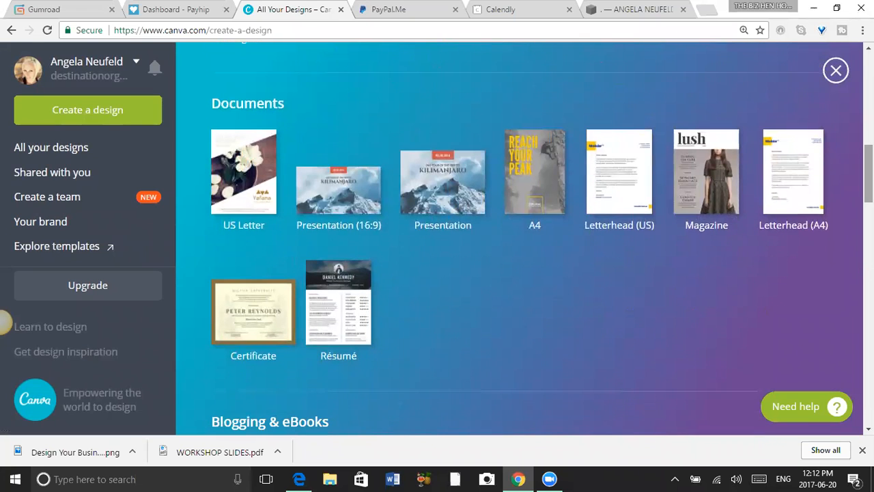
{"action": "scroll", "coordinate": [4, 320], "scroll_direction": "down", "scroll_amount": 5}
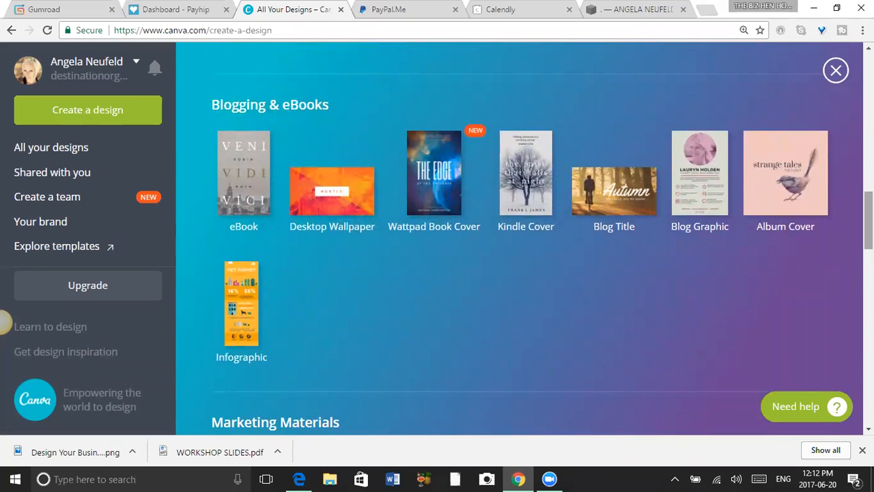
{"action": "scroll", "coordinate": [3, 321], "scroll_direction": "down", "scroll_amount": 3}
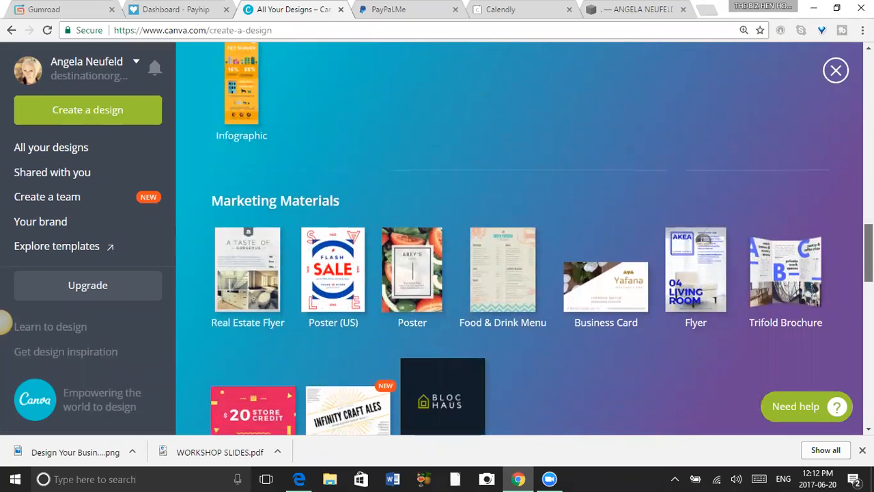
{"action": "scroll", "coordinate": [4, 322], "scroll_direction": "down", "scroll_amount": 1}
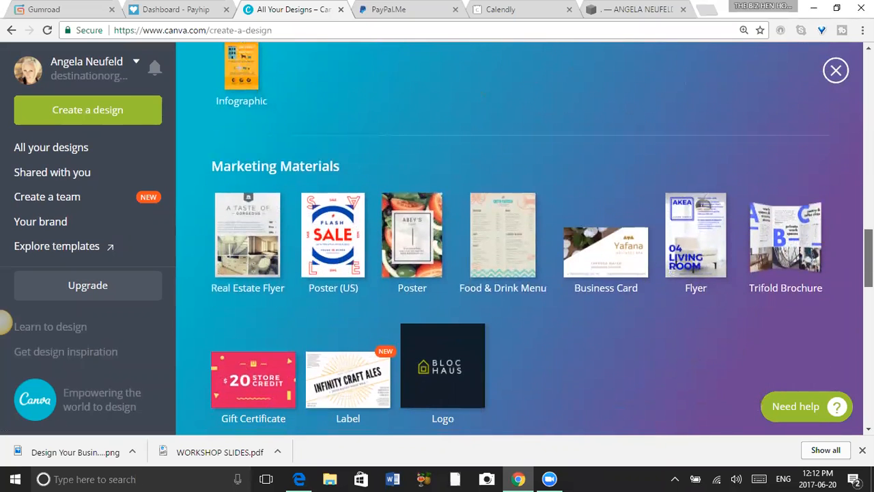
{"action": "scroll", "coordinate": [3, 322], "scroll_direction": "down", "scroll_amount": 1}
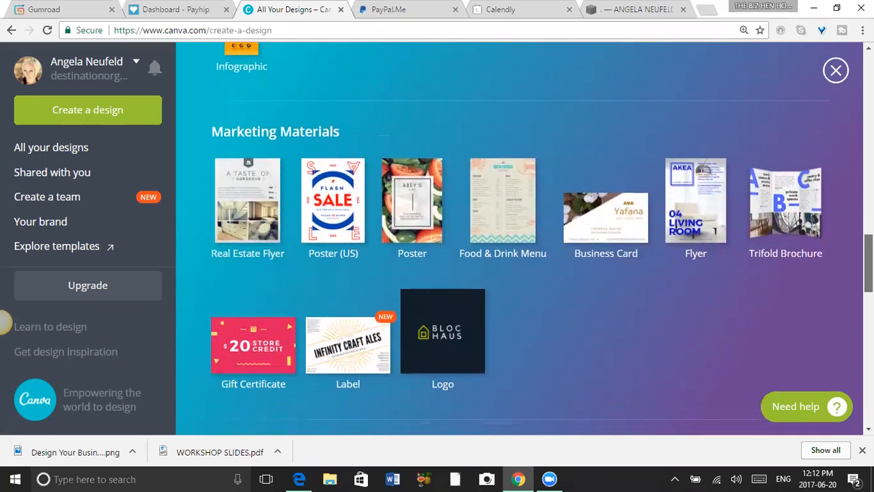
{"action": "scroll", "coordinate": [4, 322], "scroll_direction": "down", "scroll_amount": 1}
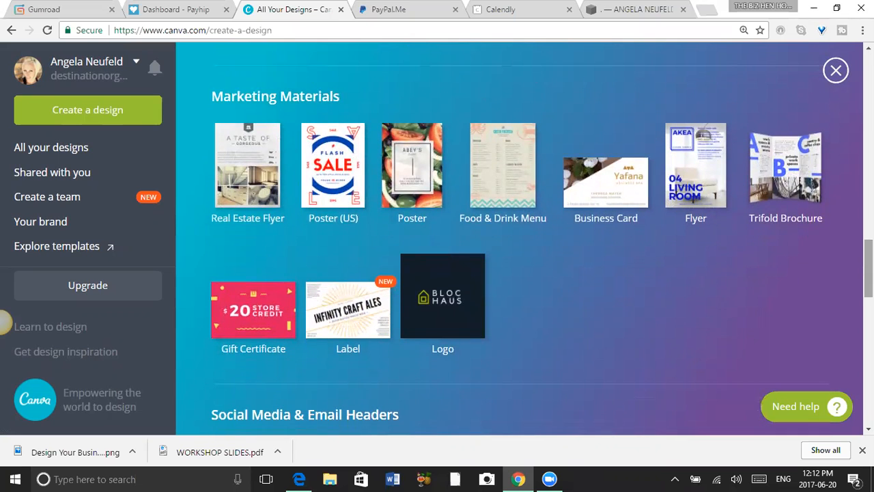
{"action": "scroll", "coordinate": [3, 322], "scroll_direction": "down", "scroll_amount": 5}
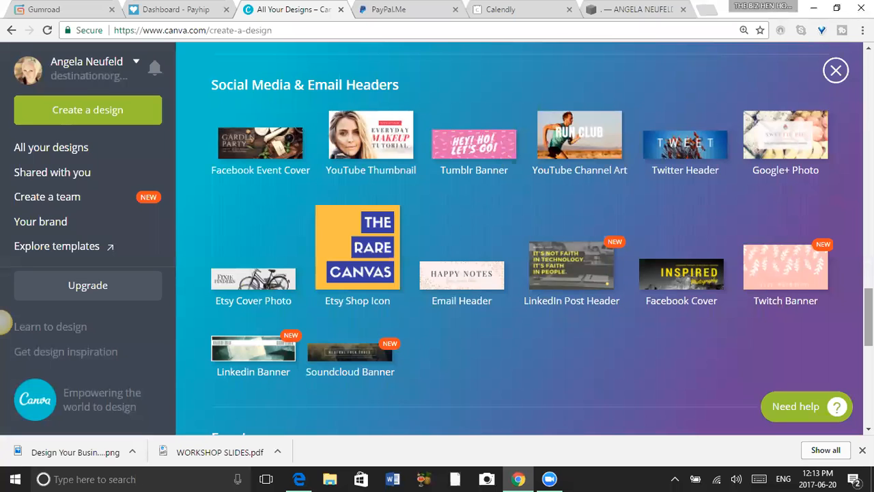
{"action": "scroll", "coordinate": [3, 322], "scroll_direction": "down", "scroll_amount": 4}
{"action": "scroll", "coordinate": [4, 323], "scroll_direction": "down", "scroll_amount": 2}
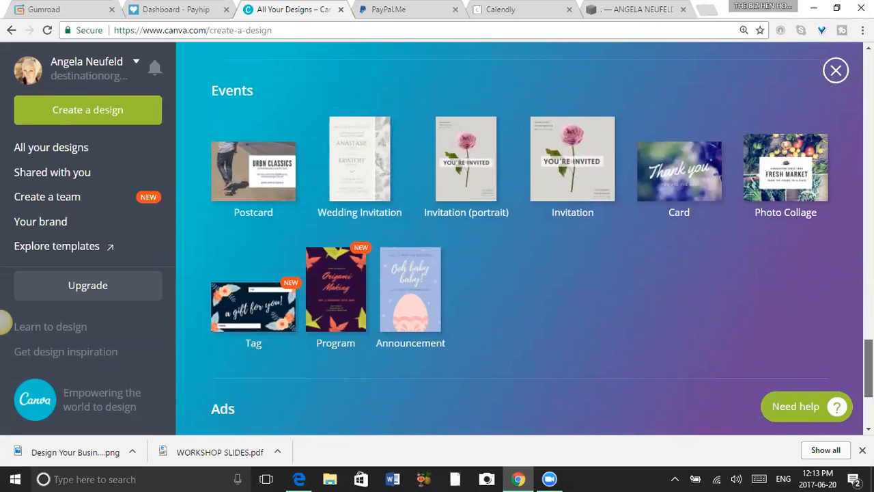
{"action": "scroll", "coordinate": [4, 323], "scroll_direction": "down", "scroll_amount": 3}
{"action": "scroll", "coordinate": [4, 323], "scroll_direction": "up", "scroll_amount": 4}
{"action": "scroll", "coordinate": [4, 322], "scroll_direction": "up", "scroll_amount": 18}
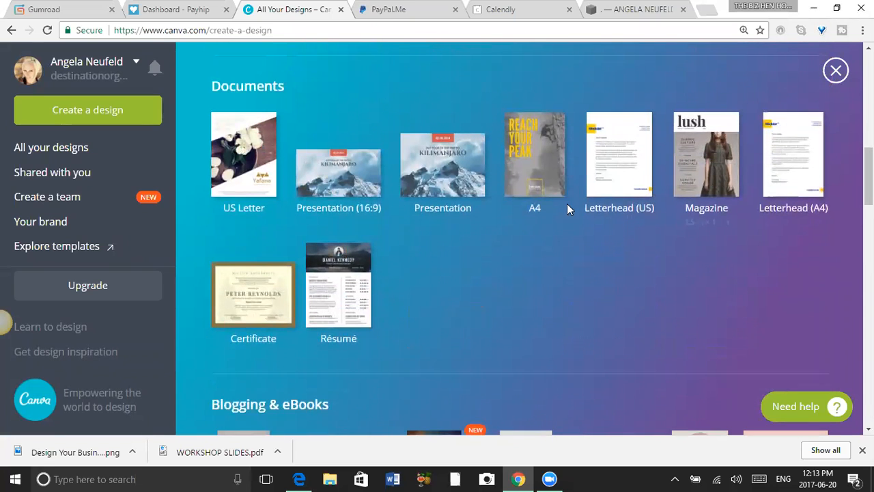
Create a blank US Letter design from the Documents category.
{"action": "left_click", "coordinate": [243, 156]}
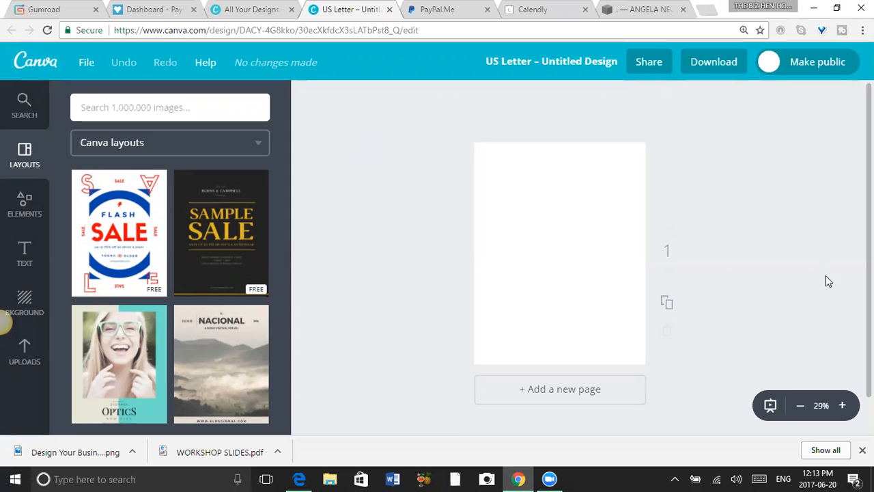
{"action": "left_click", "coordinate": [843, 407]}
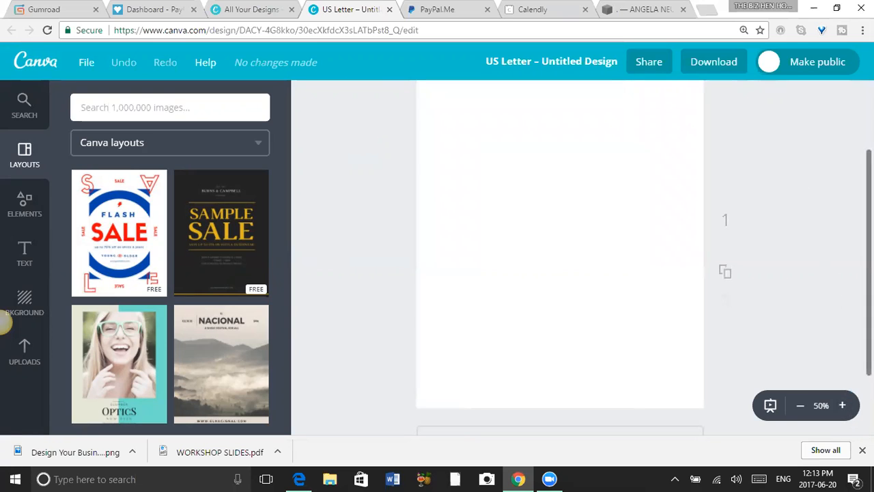
{"action": "scroll", "coordinate": [560, 257], "scroll_direction": "up", "scroll_amount": 1}
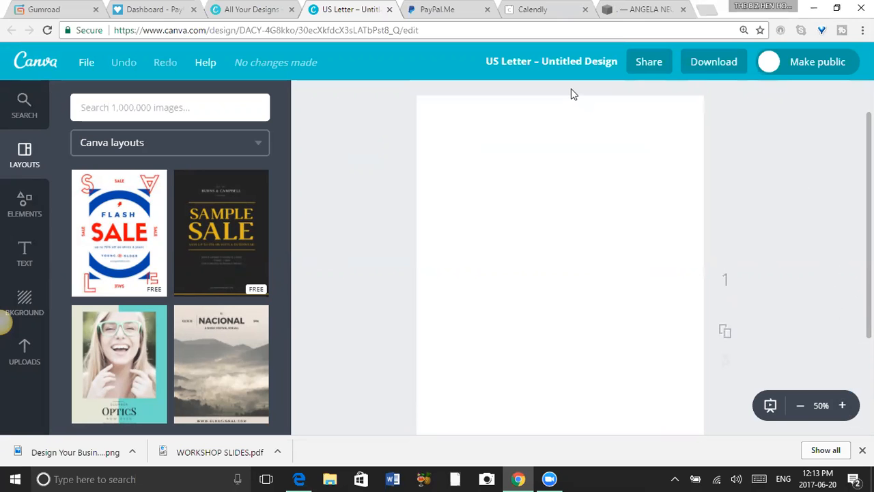
Title the new US Letter design "Creative Income Stream I dea".
{"action": "left_click", "coordinate": [564, 61]}
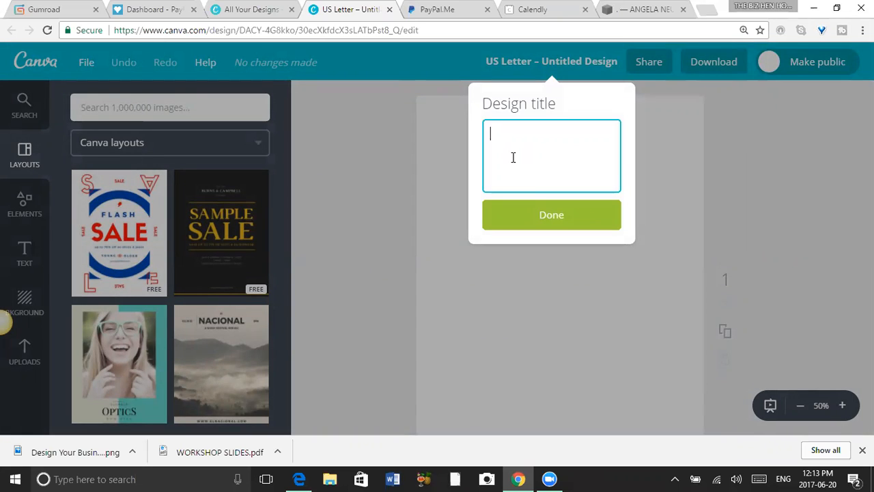
{"action": "type", "text": "Creative Incoem"}
{"action": "key", "text": "BackSpace"}
{"action": "key", "text": "BackSpace"}
{"action": "key", "text": "BackSpace"}
{"action": "type", "text": "ome "}
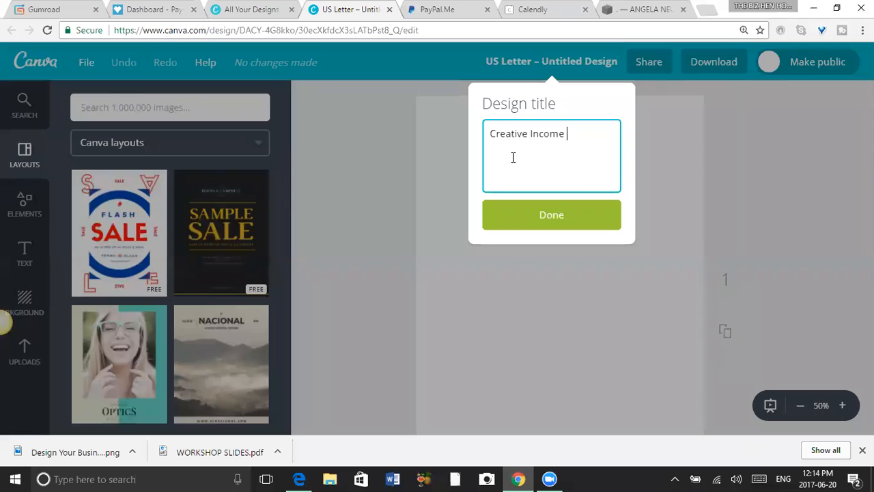
{"action": "type", "text": "Stream I"}
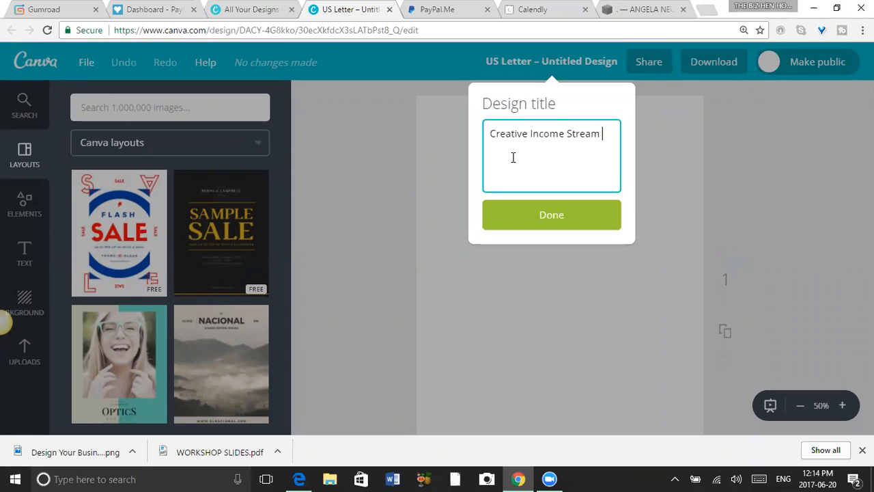
{"action": "type", "text": " dea"}
{"action": "left_click", "coordinate": [603, 136]}
{"action": "key", "text": "Return"}
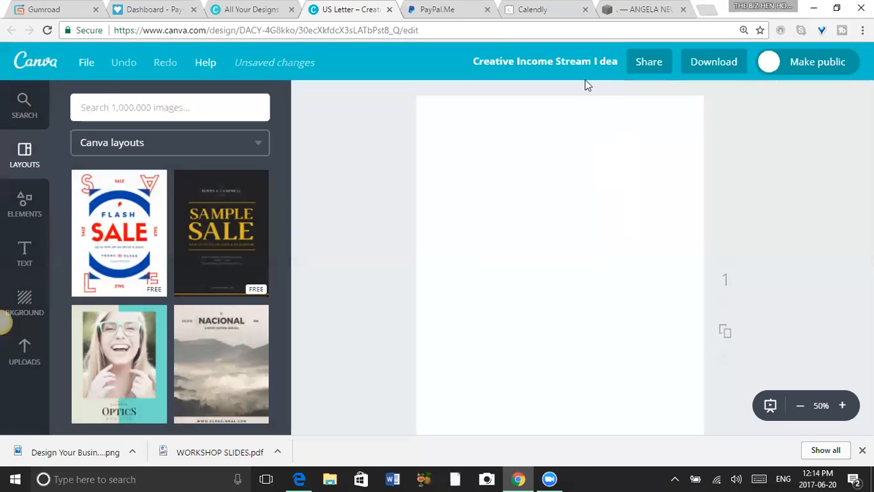
Change the design title to "Creative Income Stream Idea List ( Passive & Non)".
{"action": "left_click", "coordinate": [583, 68]}
{"action": "left_click", "coordinate": [576, 166]}
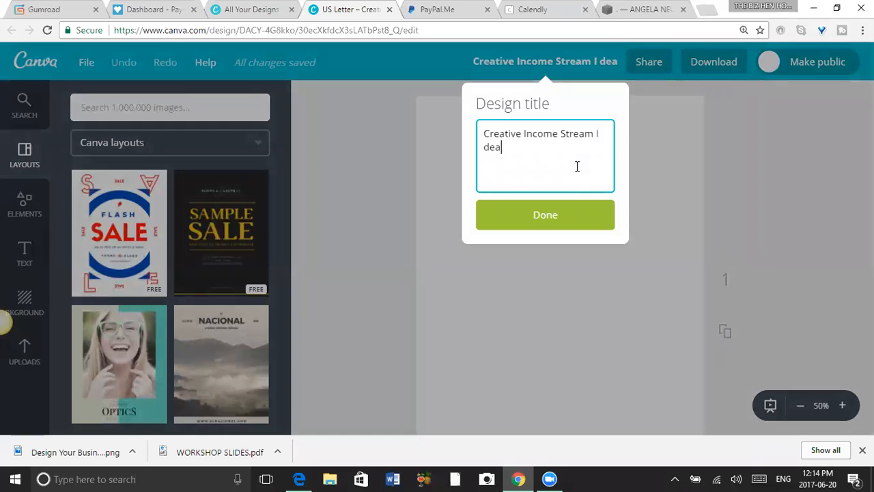
{"action": "key", "text": "BackSpace"}
{"action": "key", "text": "BackSpace"}
{"action": "key", "text": "BackSpace"}
{"action": "key", "text": "BackSpace"}
{"action": "key", "text": "BackSpace"}
{"action": "type", "text": "Idea"}
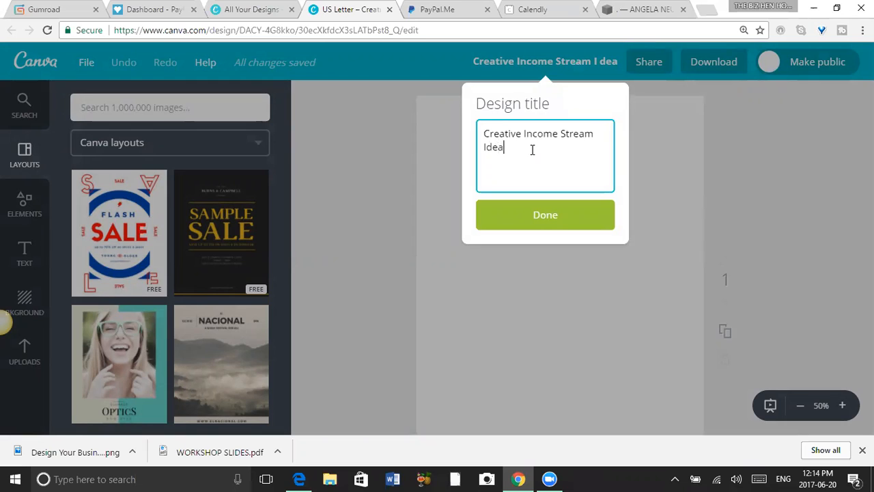
{"action": "type", "text": " List ( Passive & Non)"}
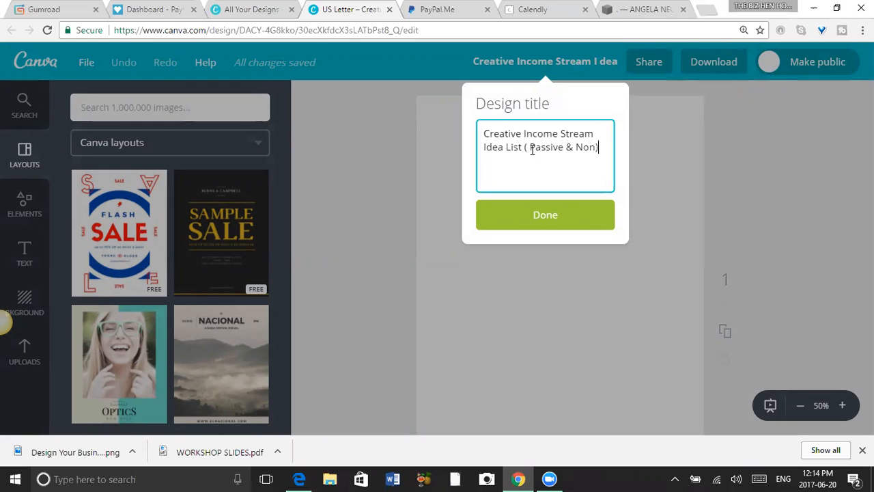
{"action": "left_click", "coordinate": [554, 219]}
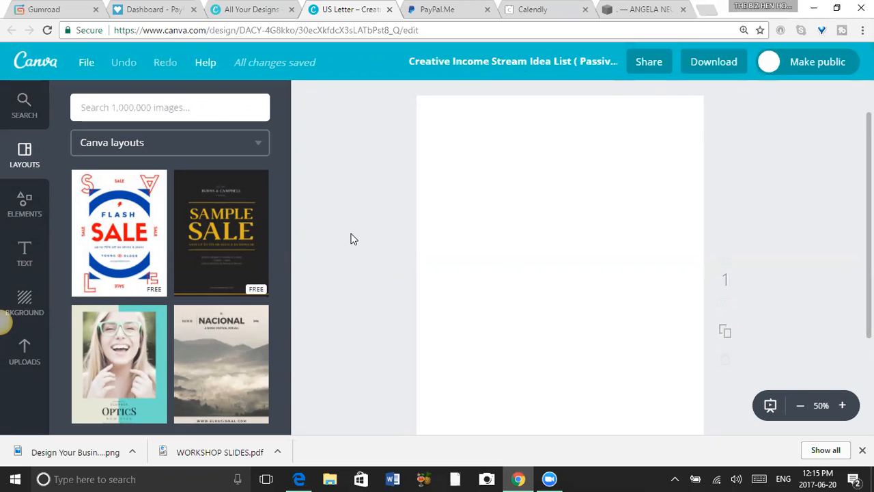
Look through the uploaded images available for the design.
{"action": "left_click", "coordinate": [21, 352]}
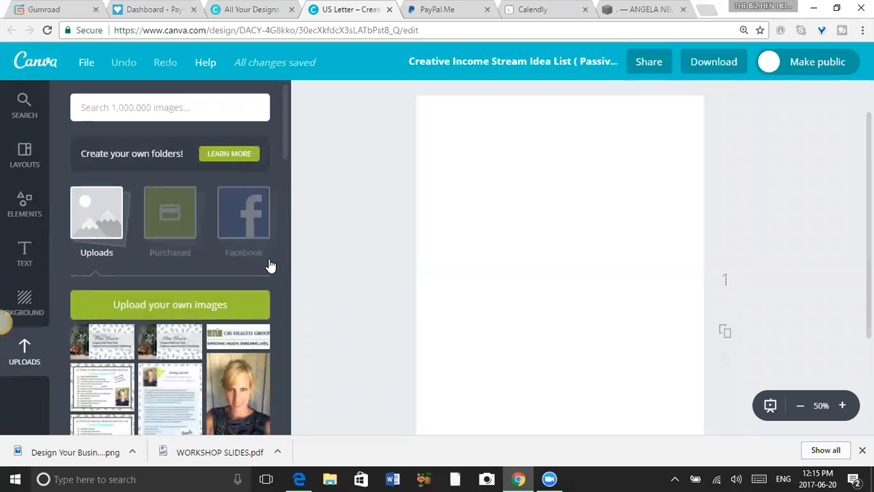
{"action": "left_click_drag", "start_coordinate": [285, 142], "coordinate": [313, 172]}
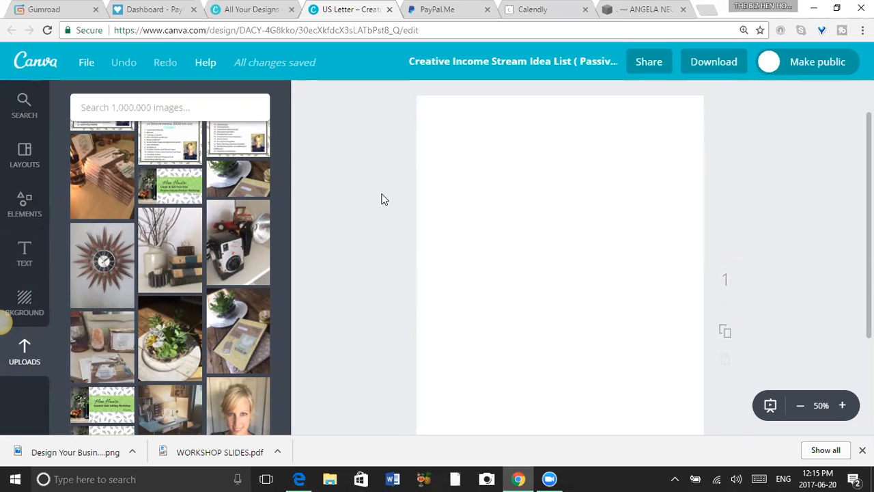
{"action": "left_click_drag", "start_coordinate": [285, 136], "coordinate": [284, 103]}
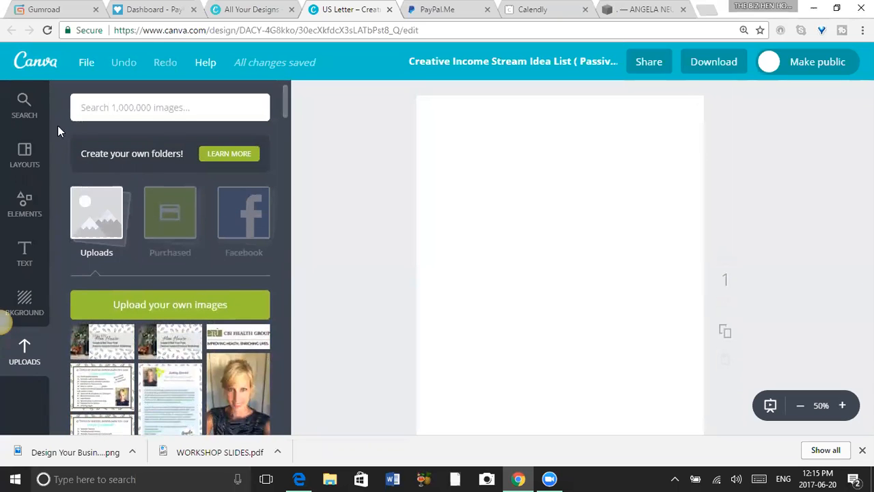
Return to the overview of all designs and open the existing "Creative Income Stream Workbook PDF" design at its cover page.
{"action": "left_click", "coordinate": [39, 69]}
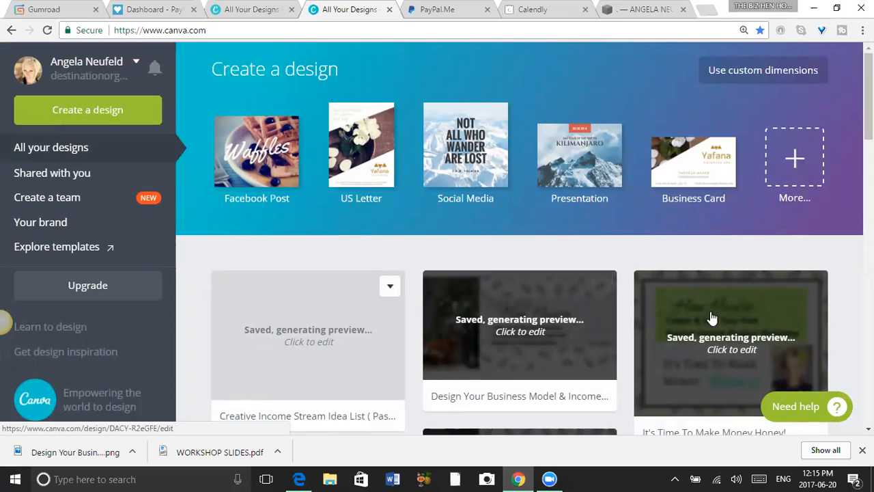
{"action": "scroll", "coordinate": [3, 322], "scroll_direction": "down", "scroll_amount": 4}
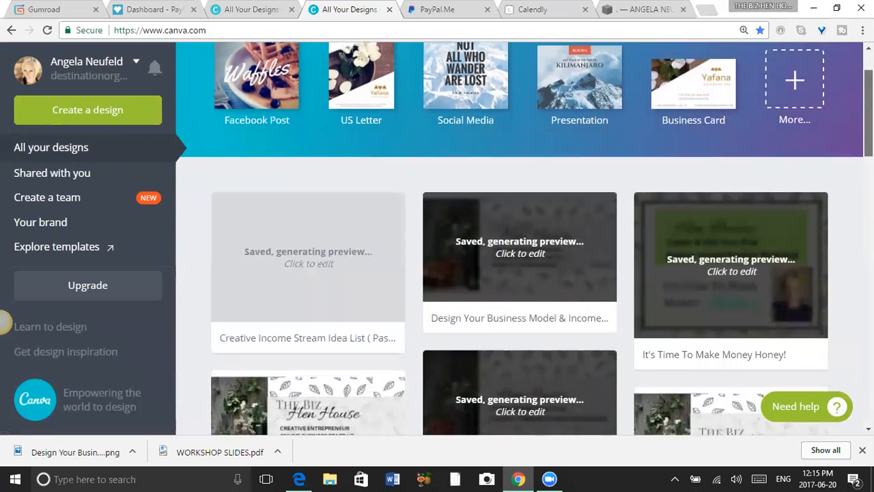
{"action": "scroll", "coordinate": [3, 322], "scroll_direction": "down", "scroll_amount": 4}
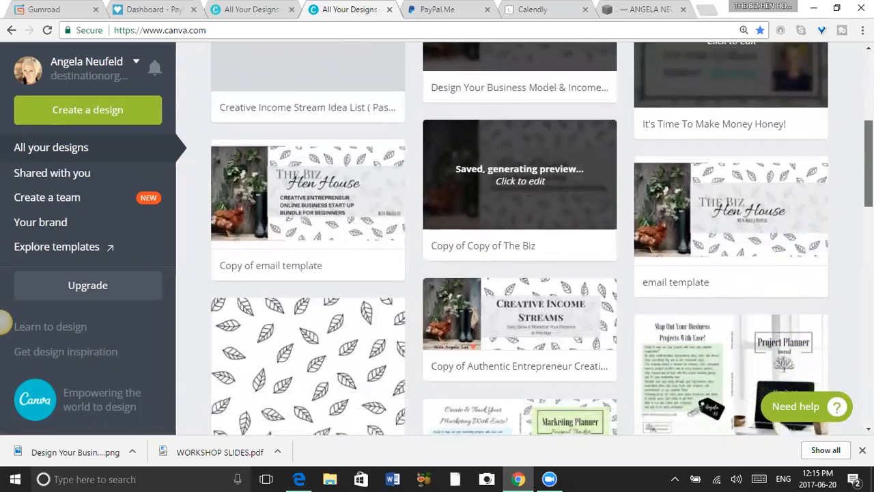
{"action": "scroll", "coordinate": [4, 323], "scroll_direction": "down", "scroll_amount": 3}
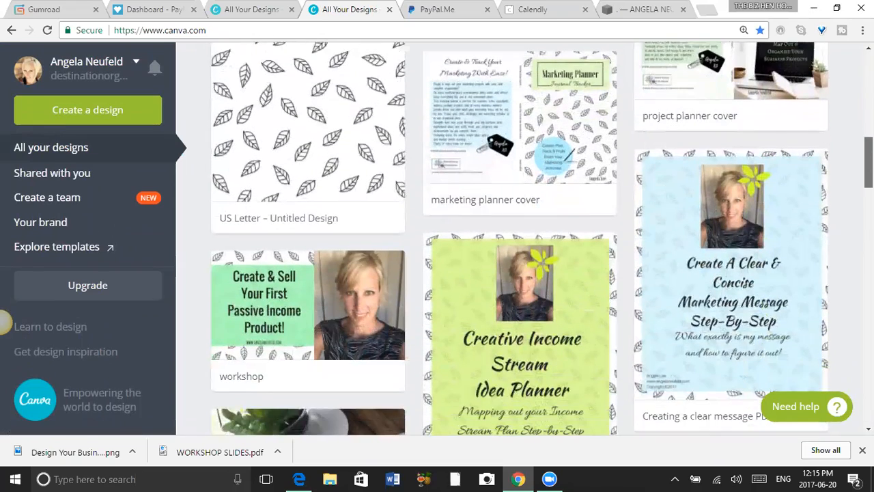
{"action": "scroll", "coordinate": [3, 323], "scroll_direction": "down", "scroll_amount": 1}
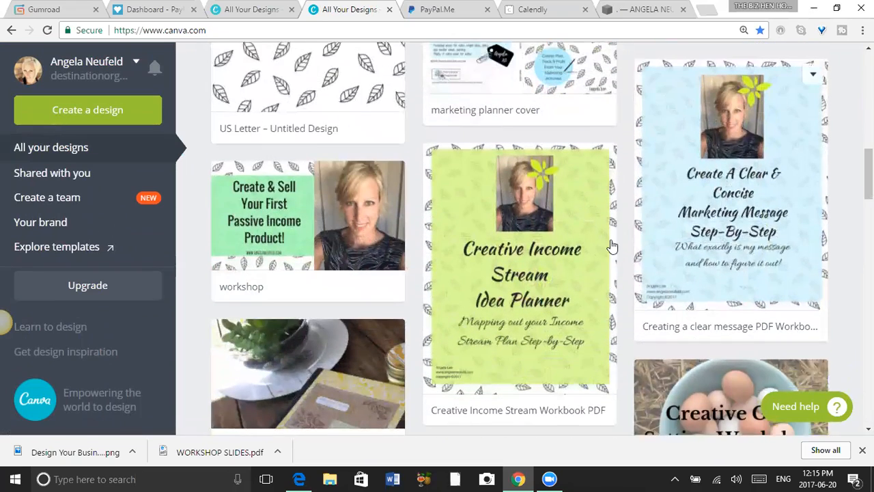
{"action": "left_click", "coordinate": [530, 213]}
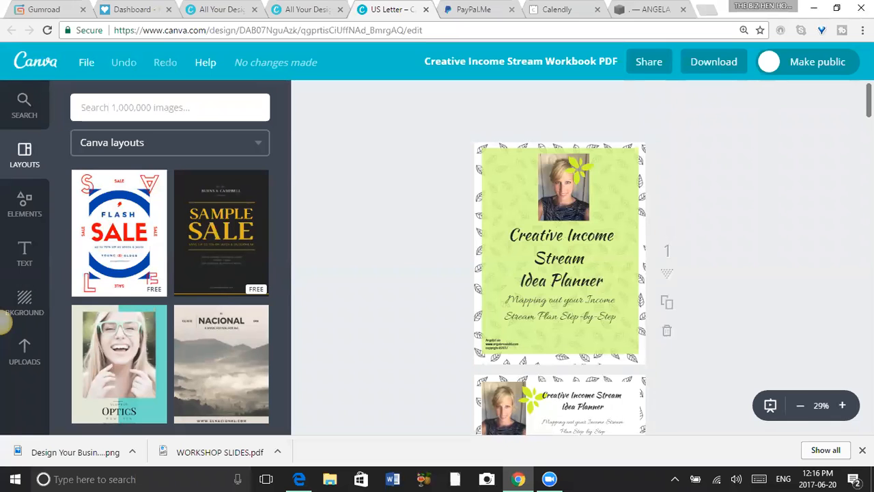
{"action": "left_click", "coordinate": [843, 407]}
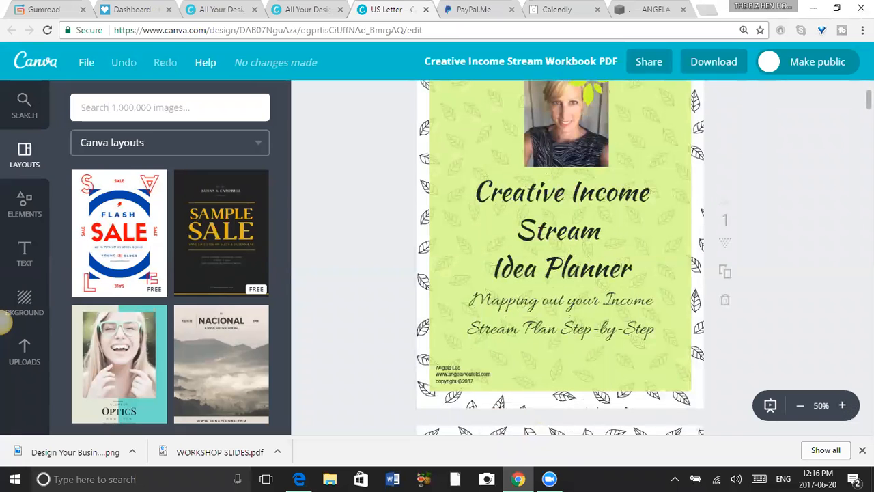
{"action": "scroll", "coordinate": [559, 260], "scroll_direction": "up", "scroll_amount": 3}
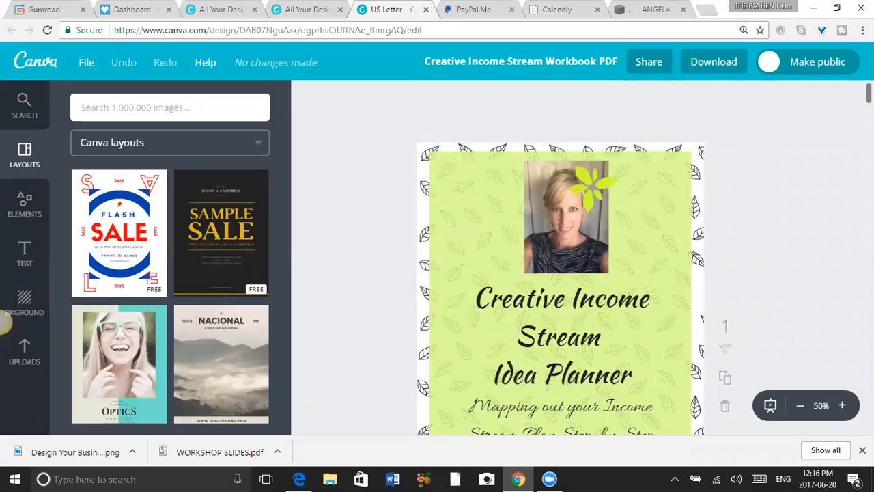
Examine the workbook's cover page and the start of its second page.
{"action": "scroll", "coordinate": [559, 260], "scroll_direction": "down", "scroll_amount": 2}
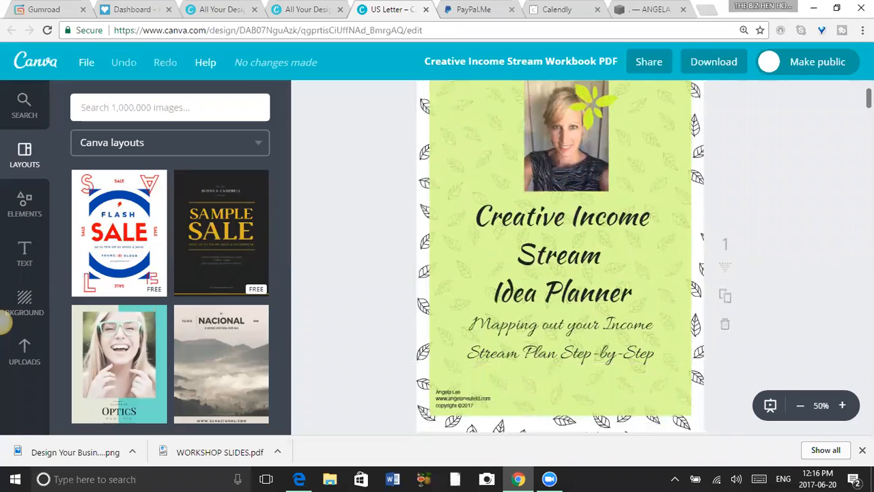
{"action": "scroll", "coordinate": [560, 259], "scroll_direction": "up", "scroll_amount": 2}
{"action": "scroll", "coordinate": [559, 259], "scroll_direction": "down", "scroll_amount": 4}
{"action": "scroll", "coordinate": [560, 260], "scroll_direction": "down", "scroll_amount": 1}
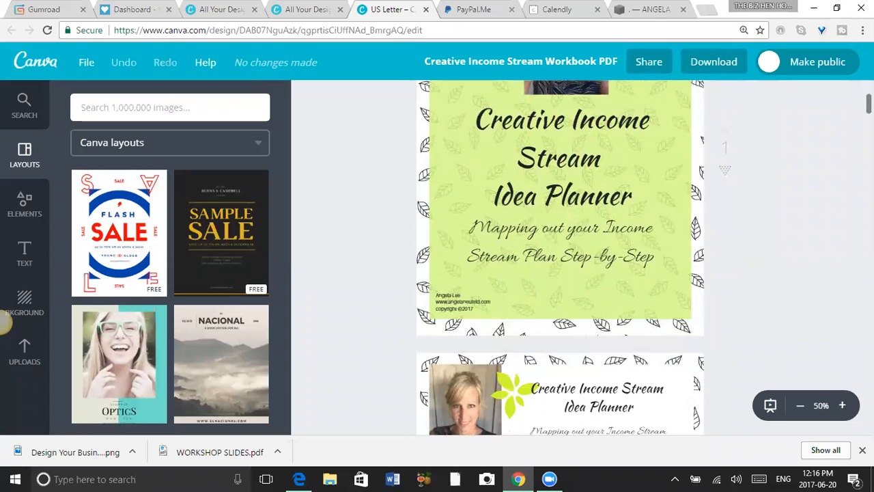
{"action": "scroll", "coordinate": [560, 259], "scroll_direction": "up", "scroll_amount": 3}
{"action": "scroll", "coordinate": [560, 259], "scroll_direction": "down", "scroll_amount": 2}
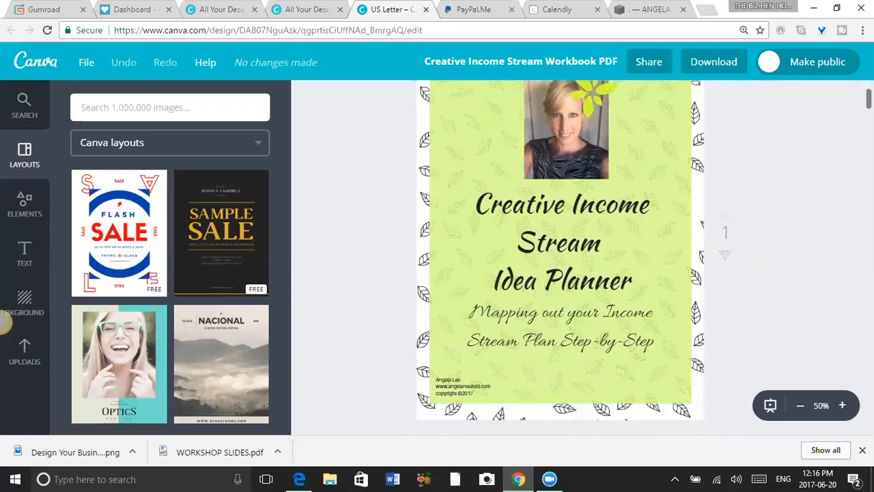
{"action": "scroll", "coordinate": [560, 260], "scroll_direction": "up", "scroll_amount": 2}
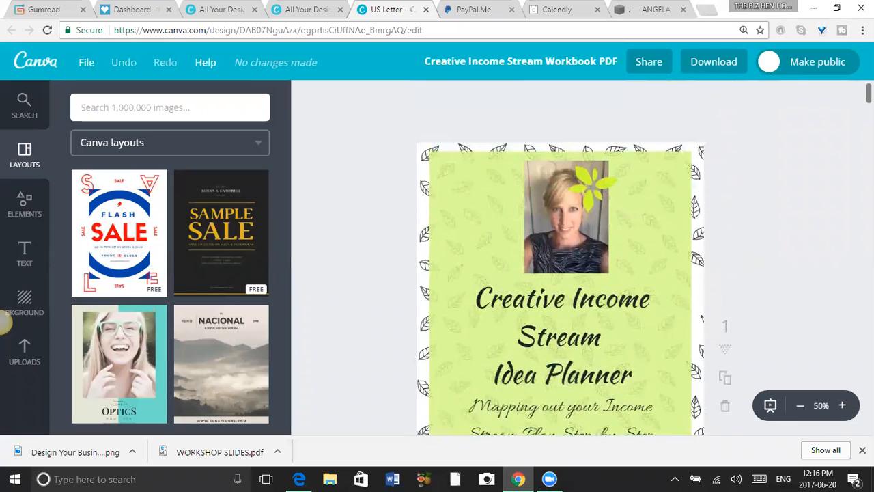
{"action": "scroll", "coordinate": [559, 259], "scroll_direction": "down", "scroll_amount": 2}
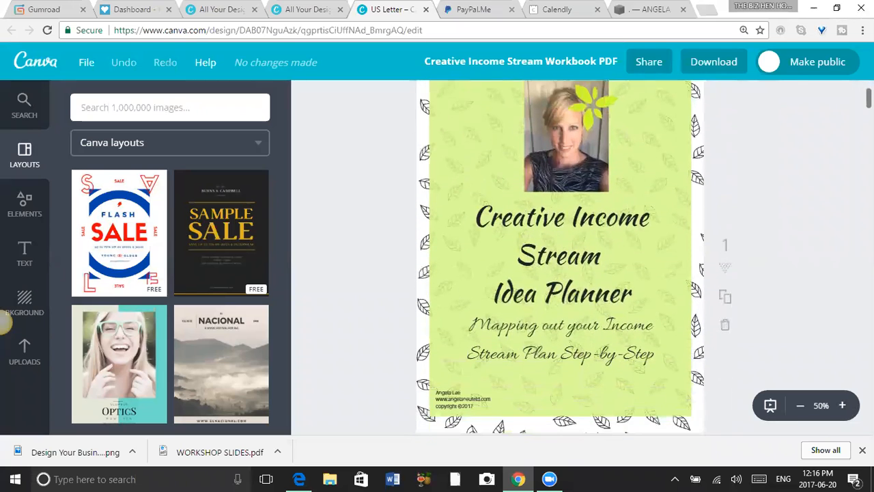
{"action": "scroll", "coordinate": [559, 259], "scroll_direction": "down", "scroll_amount": 2}
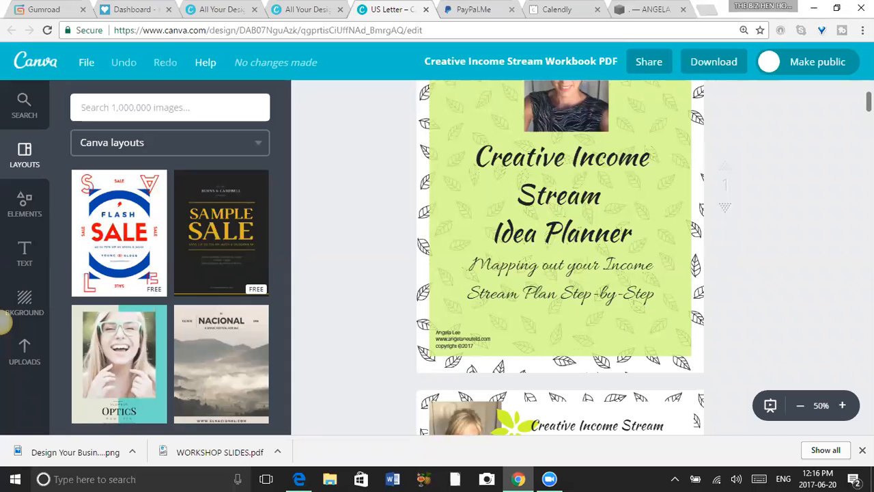
Look through the workbook from its last page back to the cover, including the idea lists and the planning question pages.
{"action": "left_click_drag", "start_coordinate": [869, 101], "coordinate": [868, 421]}
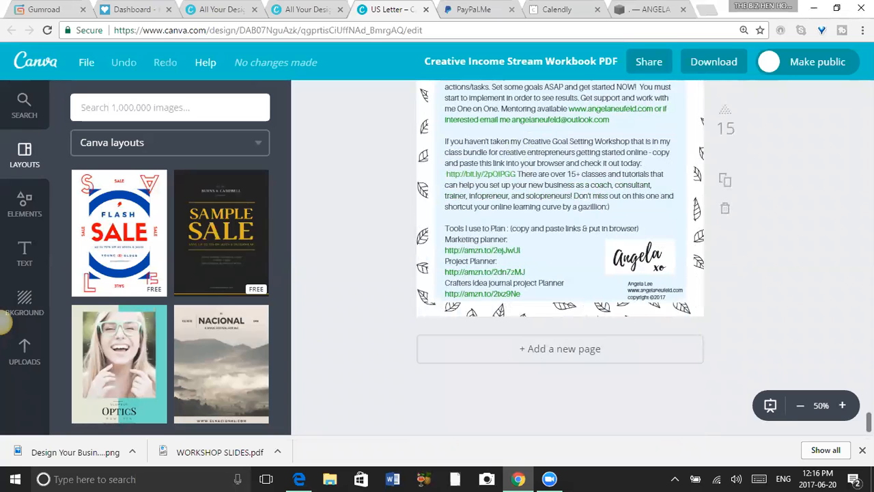
{"action": "scroll", "coordinate": [560, 256], "scroll_direction": "up", "scroll_amount": 15}
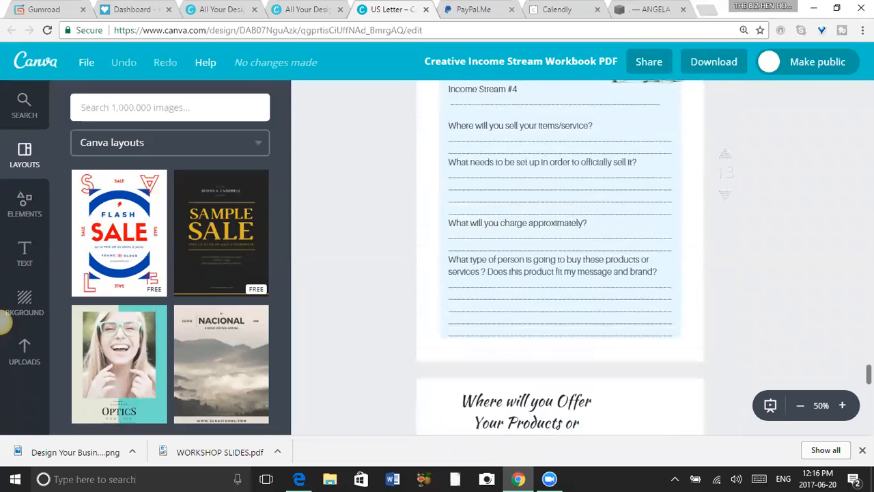
{"action": "scroll", "coordinate": [559, 257], "scroll_direction": "up", "scroll_amount": 5}
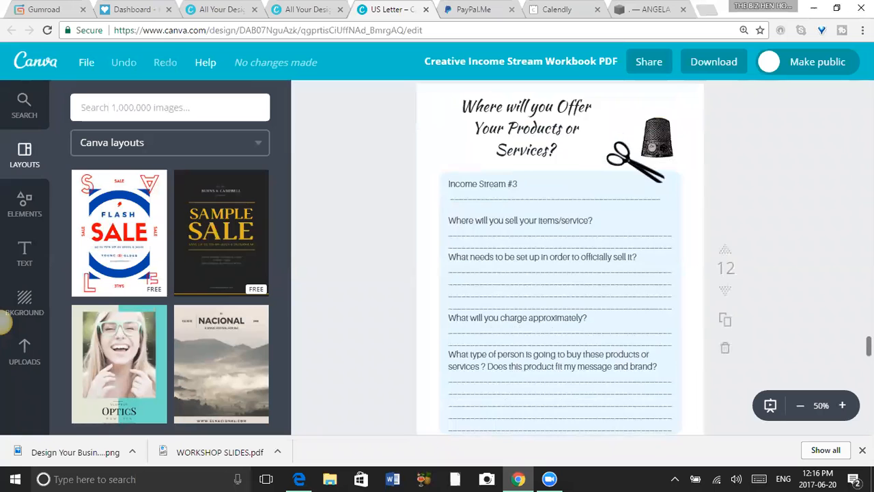
{"action": "scroll", "coordinate": [559, 257], "scroll_direction": "up", "scroll_amount": 10}
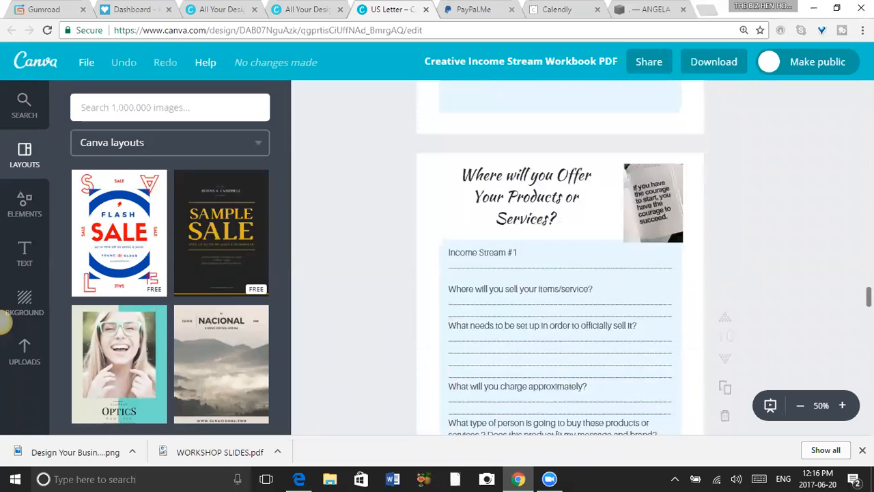
{"action": "scroll", "coordinate": [559, 257], "scroll_direction": "up", "scroll_amount": 6}
{"action": "scroll", "coordinate": [560, 256], "scroll_direction": "up", "scroll_amount": 5}
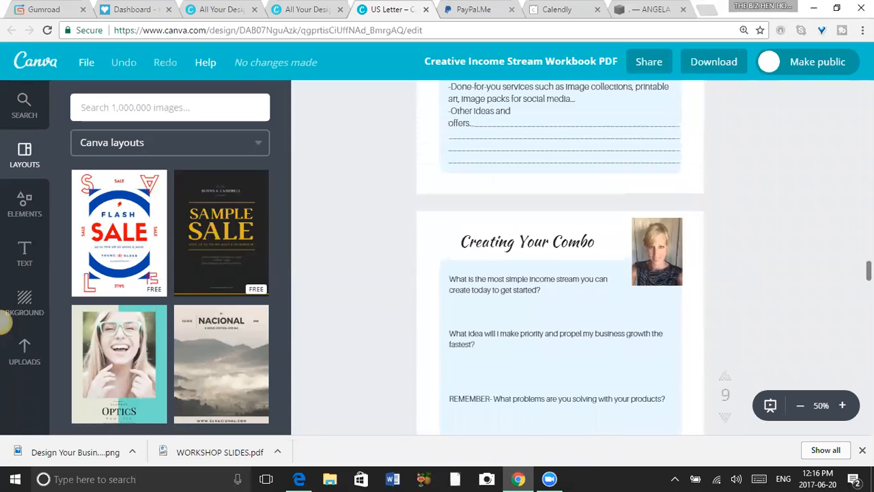
{"action": "scroll", "coordinate": [560, 257], "scroll_direction": "up", "scroll_amount": 8}
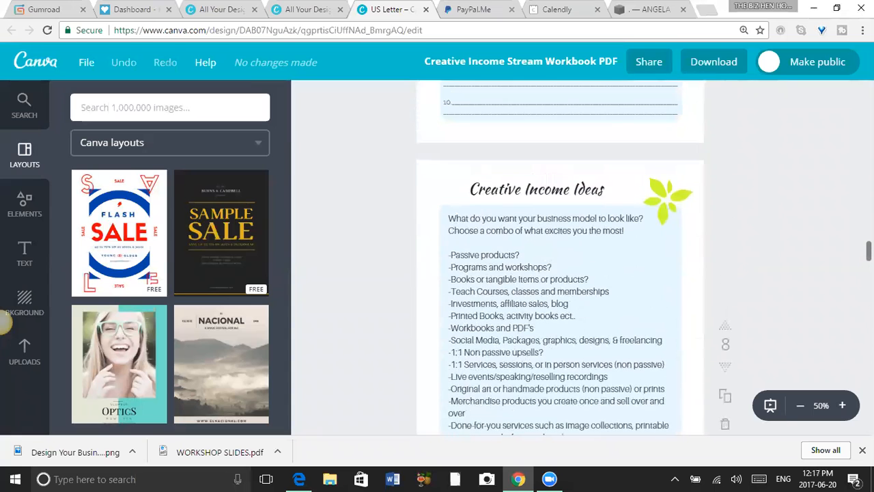
{"action": "scroll", "coordinate": [560, 256], "scroll_direction": "up", "scroll_amount": 10}
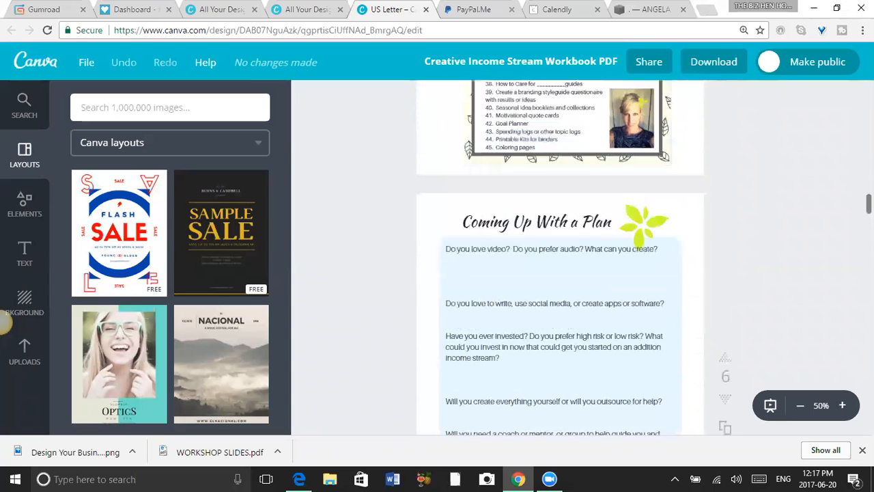
{"action": "scroll", "coordinate": [560, 257], "scroll_direction": "up", "scroll_amount": 10}
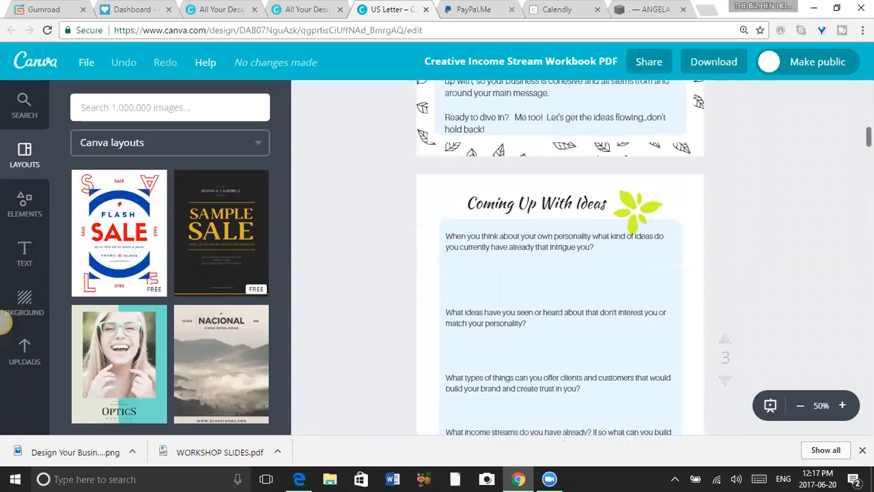
{"action": "scroll", "coordinate": [559, 256], "scroll_direction": "down", "scroll_amount": 5}
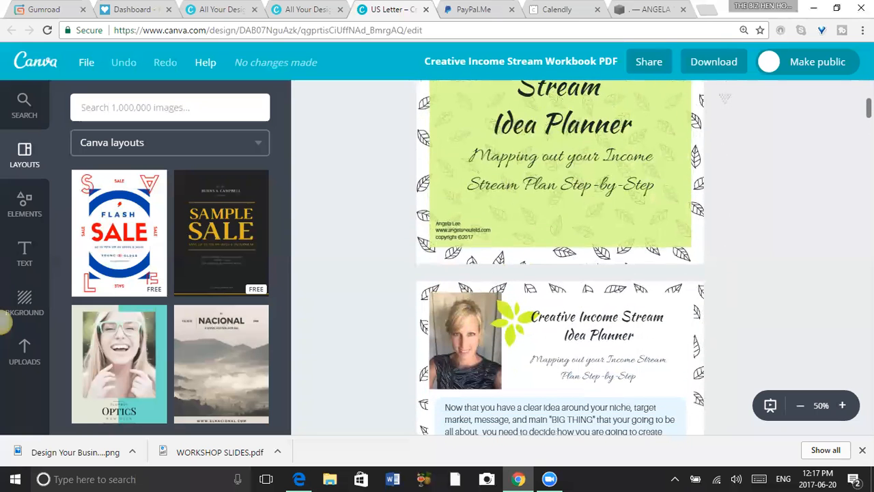
{"action": "scroll", "coordinate": [560, 256], "scroll_direction": "down", "scroll_amount": 1}
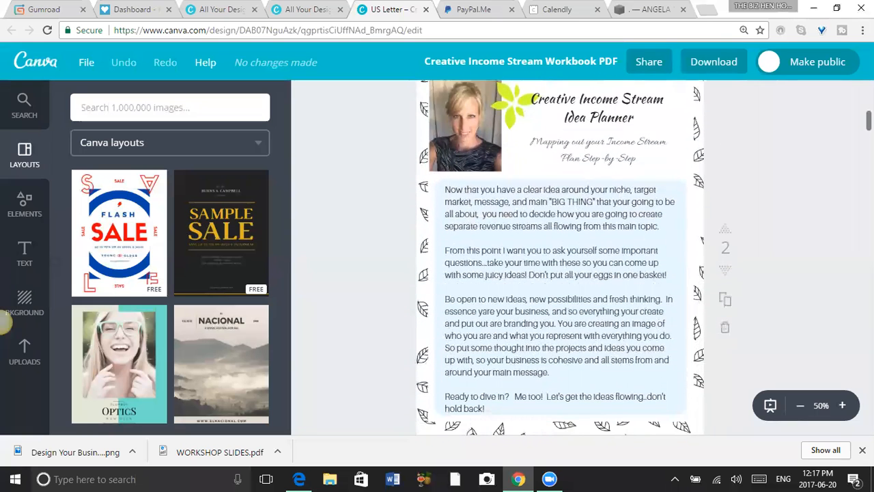
{"action": "scroll", "coordinate": [560, 256], "scroll_direction": "up", "scroll_amount": 6}
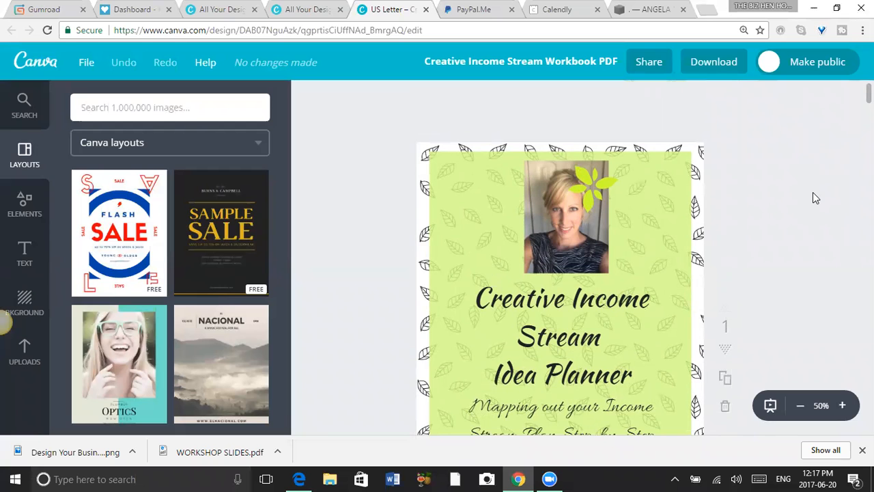
Review the "Getting Started" resources page at the end of the workbook and return to the cover page.
{"action": "left_click_drag", "start_coordinate": [869, 94], "coordinate": [869, 422]}
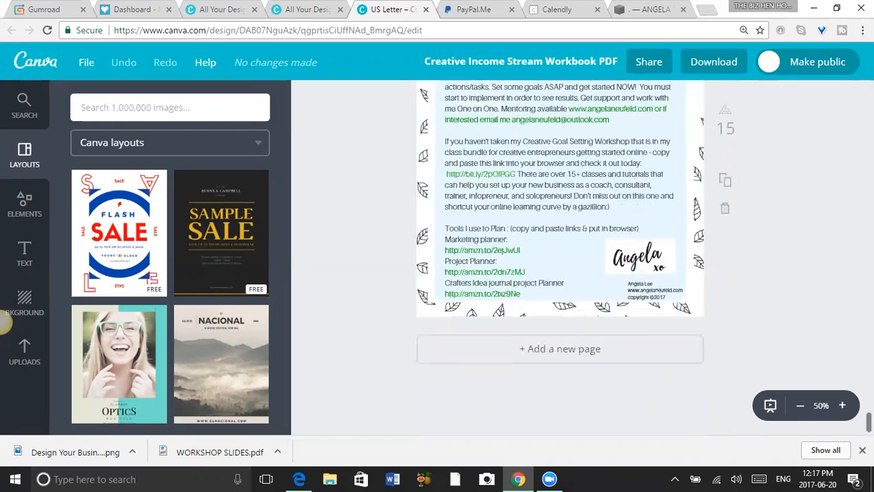
{"action": "scroll", "coordinate": [560, 259], "scroll_direction": "up", "scroll_amount": 5}
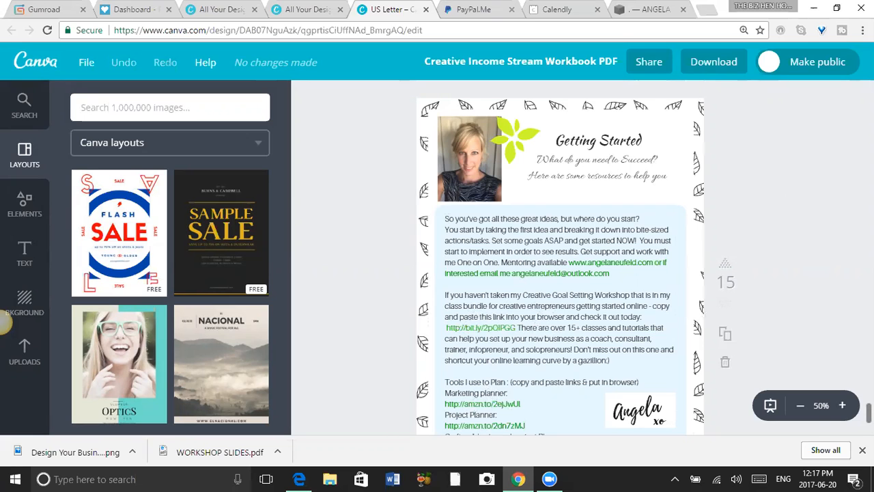
{"action": "scroll", "coordinate": [868, 412], "scroll_direction": "down", "scroll_amount": 4}
{"action": "scroll", "coordinate": [869, 412], "scroll_direction": "up", "scroll_amount": 2}
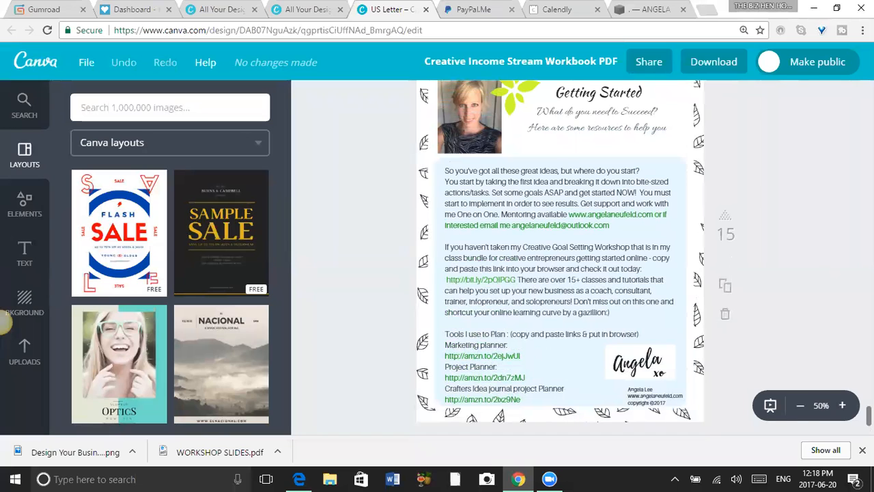
{"action": "left_click_drag", "start_coordinate": [868, 415], "coordinate": [869, 93]}
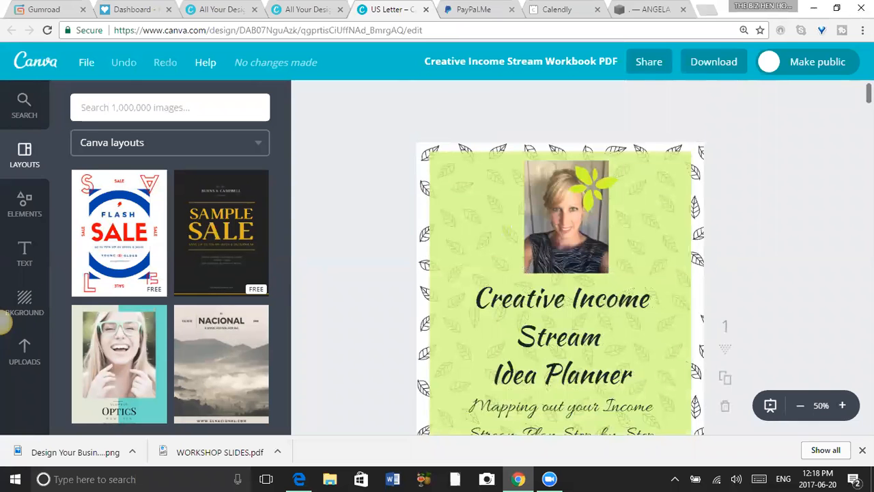
Return to the overview of all designs and open the blank "Creative Income Stream Idea List" design at 50% zoom.
{"action": "left_click", "coordinate": [28, 65]}
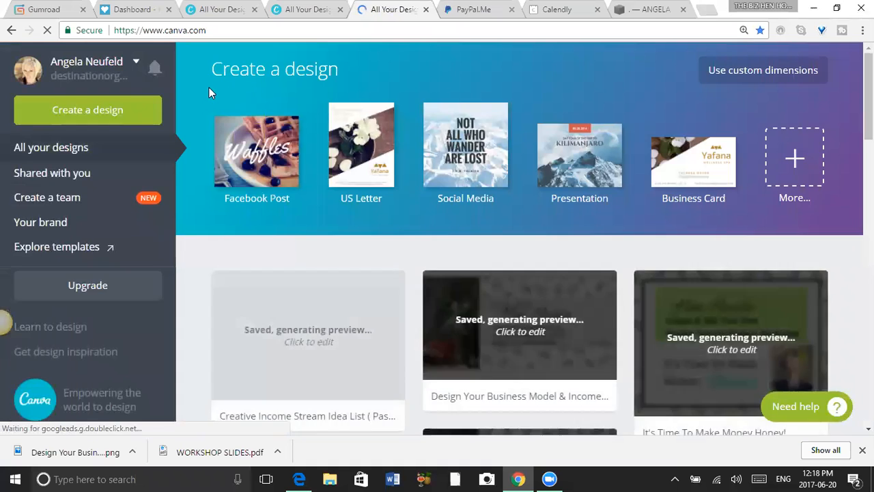
{"action": "left_click", "coordinate": [306, 333]}
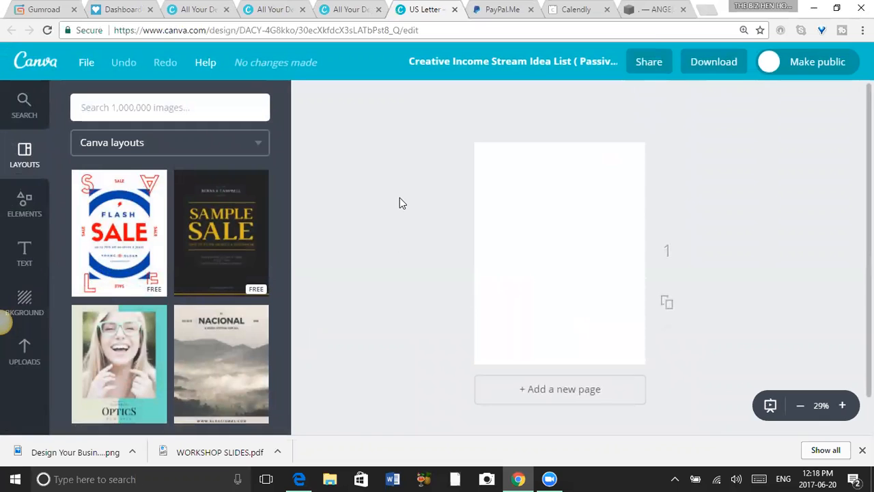
{"action": "left_click", "coordinate": [843, 409]}
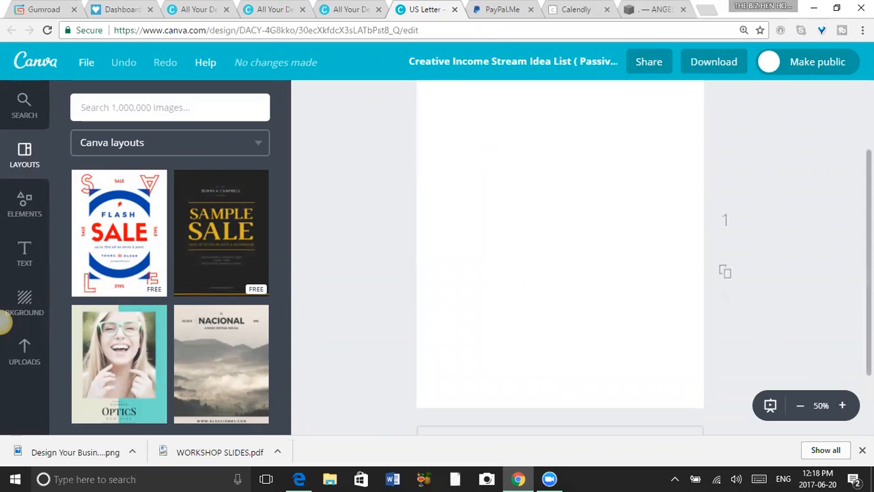
{"action": "left_click_drag", "start_coordinate": [868, 262], "coordinate": [868, 217]}
{"action": "scroll", "coordinate": [560, 258], "scroll_direction": "down", "scroll_amount": 1}
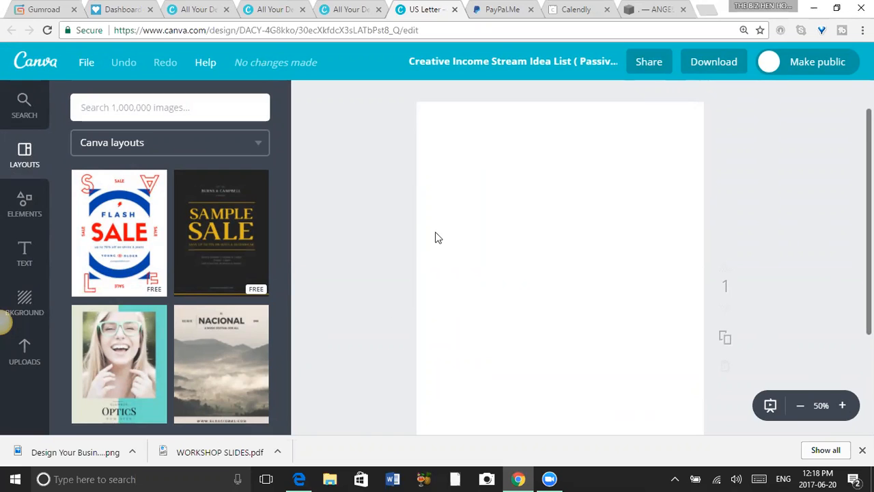
Place the uploaded black-and-white leaf pattern image on the blank page and rotate it to 90°.
{"action": "left_click", "coordinate": [24, 362]}
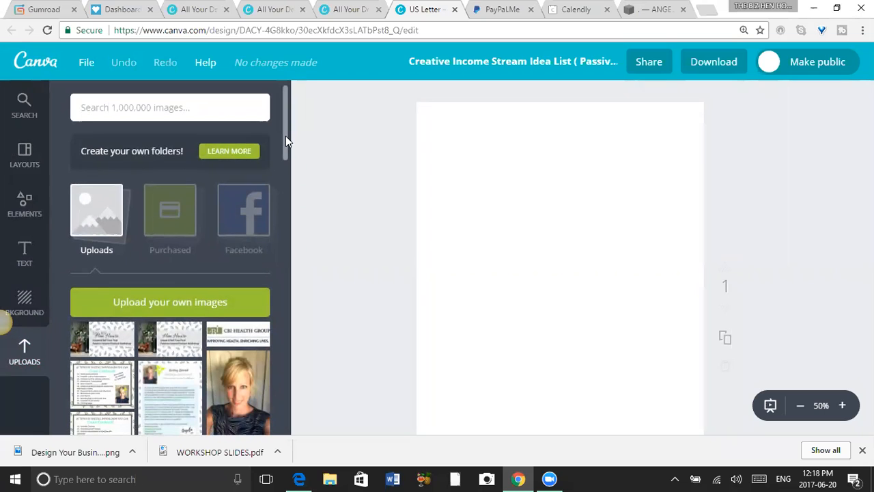
{"action": "left_click_drag", "start_coordinate": [285, 120], "coordinate": [316, 209]}
{"action": "left_click", "coordinate": [185, 264]}
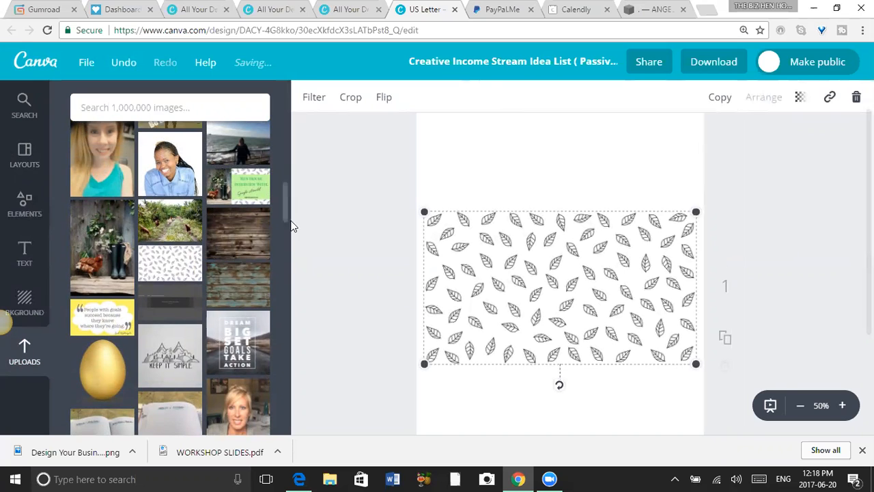
{"action": "left_click_drag", "start_coordinate": [285, 209], "coordinate": [289, 164]}
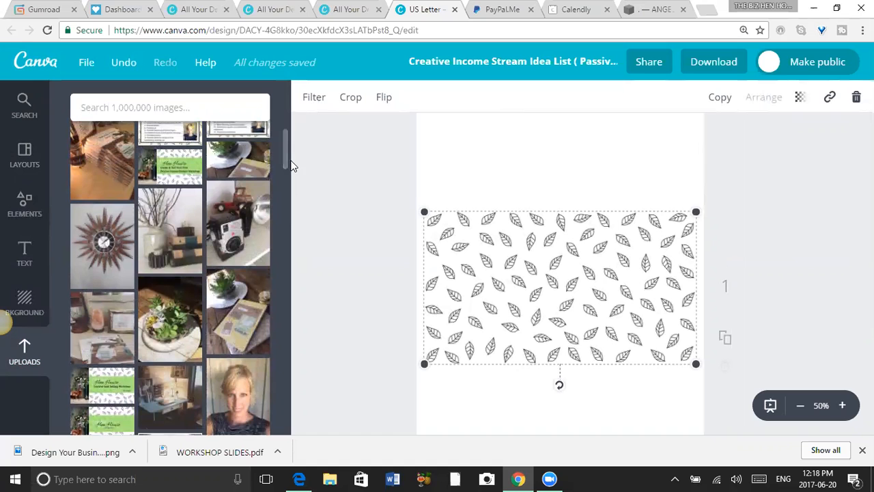
{"action": "left_click_drag", "start_coordinate": [560, 385], "coordinate": [404, 282]}
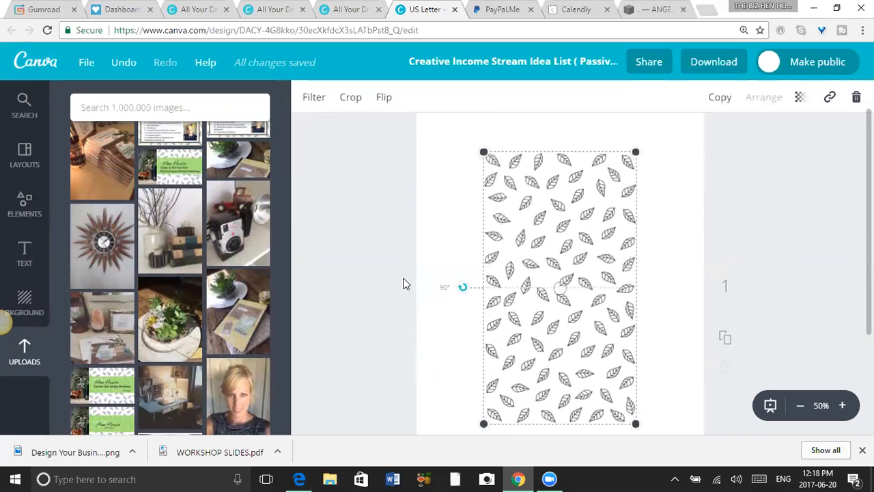
{"action": "left_click", "coordinate": [673, 202]}
{"action": "left_click", "coordinate": [613, 178]}
Enlarge the leaf pattern from its corners to about 1535 × 864 so that it covers the whole page.
{"action": "left_click_drag", "start_coordinate": [634, 151], "coordinate": [821, 99]}
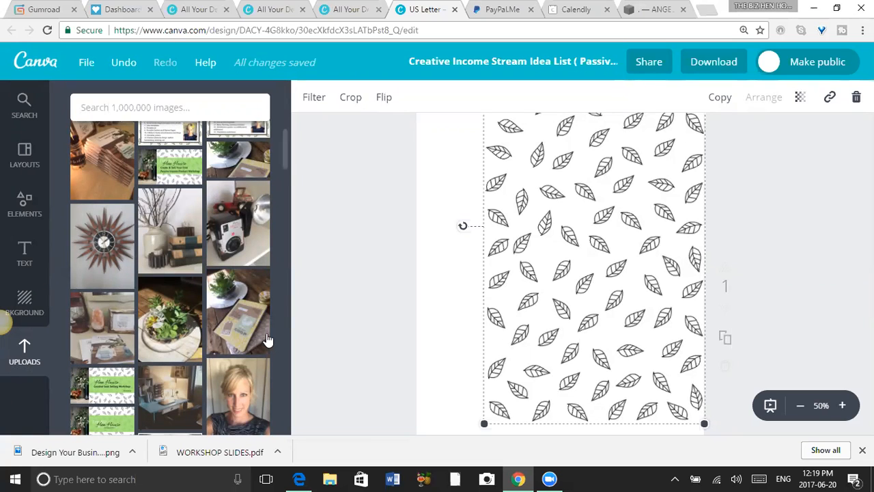
{"action": "left_click_drag", "start_coordinate": [285, 161], "coordinate": [282, 125]}
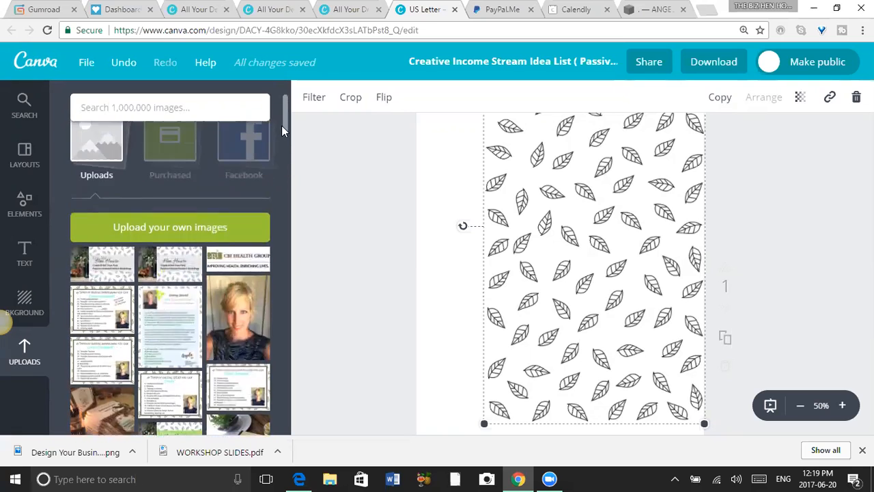
{"action": "scroll", "coordinate": [283, 123], "scroll_direction": "down", "scroll_amount": 1}
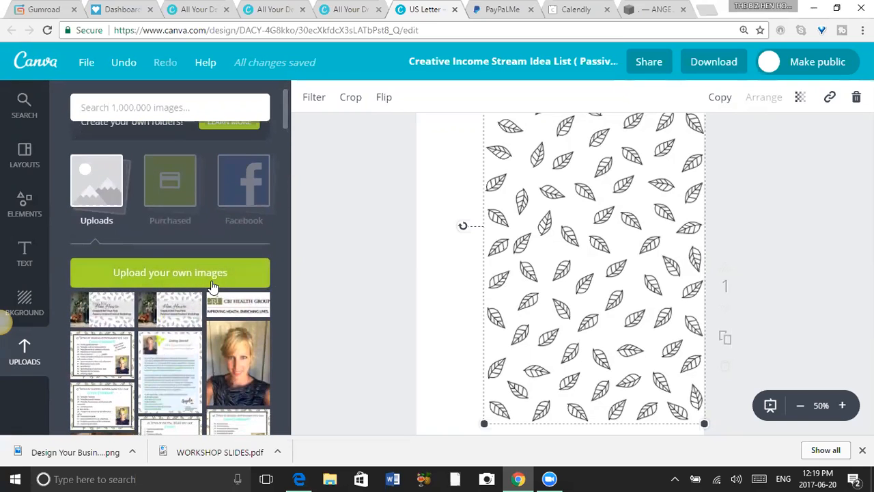
{"action": "left_click_drag", "start_coordinate": [284, 118], "coordinate": [289, 156]}
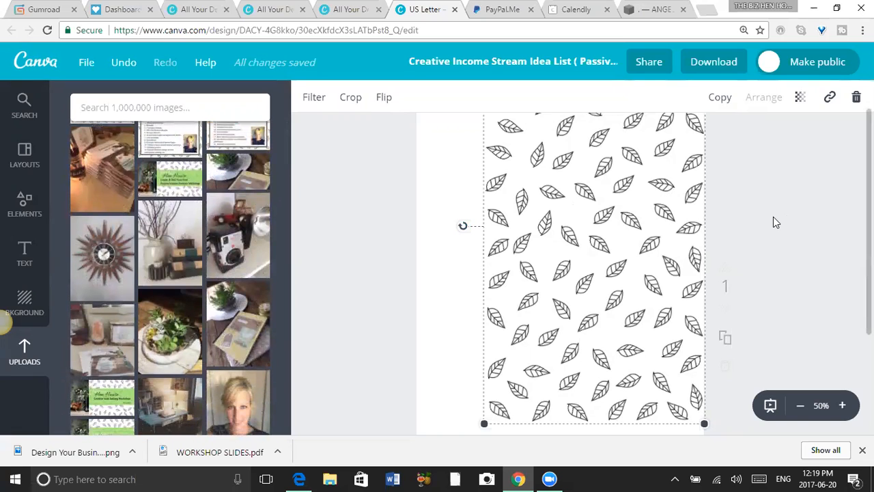
{"action": "left_click", "coordinate": [800, 406]}
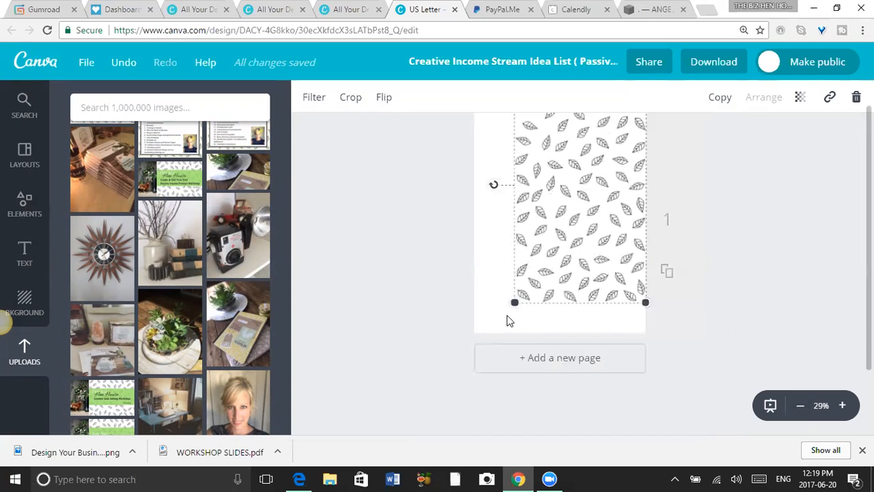
{"action": "left_click_drag", "start_coordinate": [516, 297], "coordinate": [414, 357]}
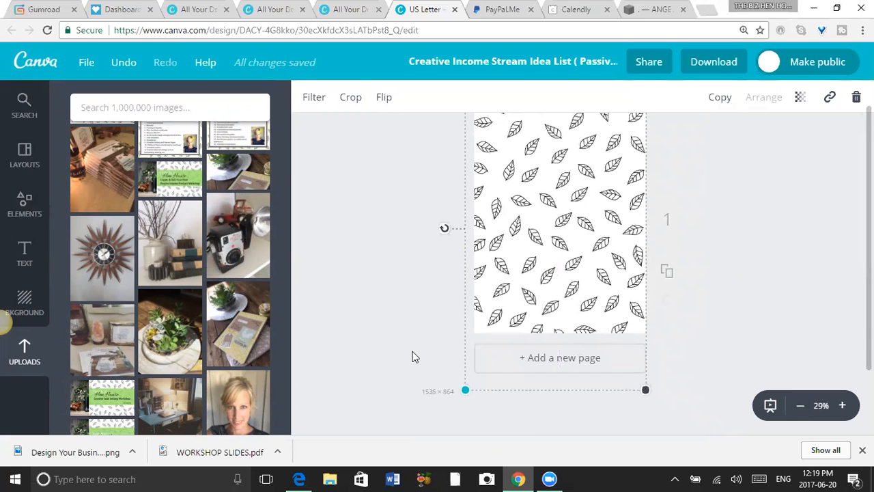
Check how the leaf pattern image covers the page at 50% zoom.
{"action": "left_click", "coordinate": [413, 357]}
{"action": "left_click_drag", "start_coordinate": [868, 238], "coordinate": [869, 217]}
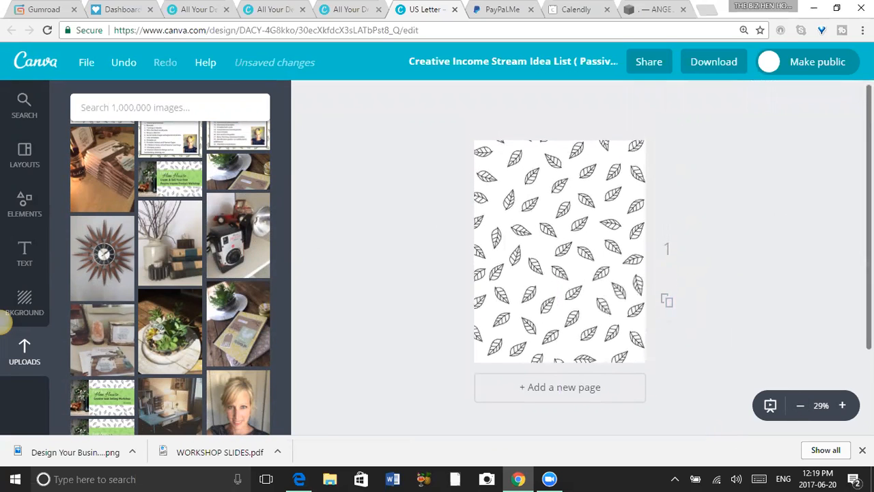
{"action": "left_click", "coordinate": [842, 405]}
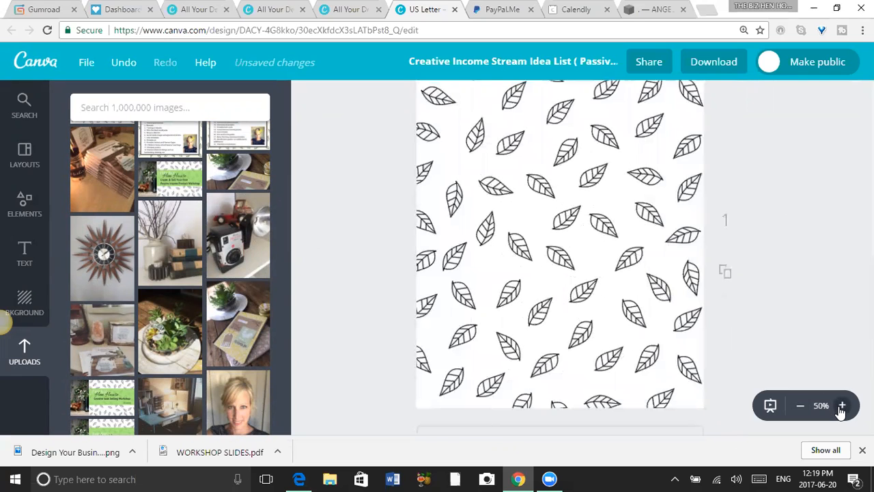
{"action": "scroll", "coordinate": [560, 259], "scroll_direction": "up", "scroll_amount": 2}
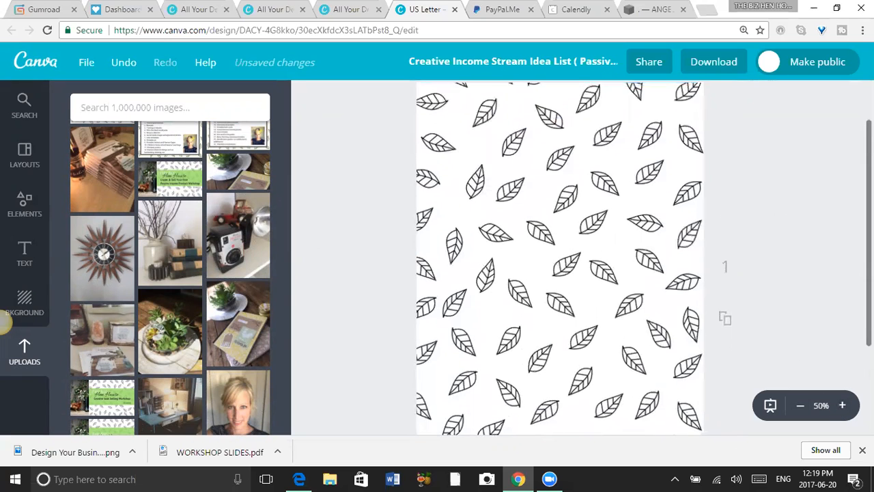
{"action": "left_click", "coordinate": [487, 357]}
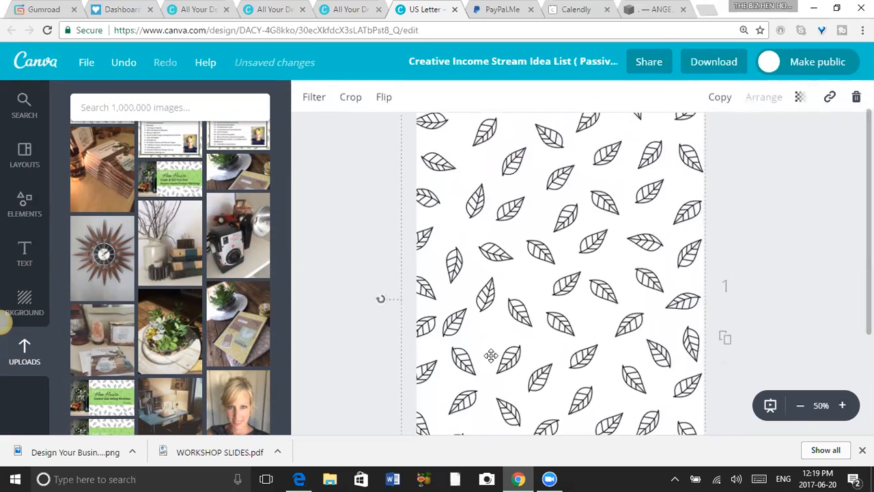
{"action": "mouse_move", "coordinate": [380, 301]}
{"action": "left_mouse_down"}
{"action": "mouse_move", "coordinate": [387, 250]}
{"action": "mouse_move", "coordinate": [375, 257]}
{"action": "mouse_move", "coordinate": [362, 298]}
{"action": "mouse_move", "coordinate": [368, 310]}
{"action": "left_mouse_up"}
{"action": "left_click", "coordinate": [337, 254]}
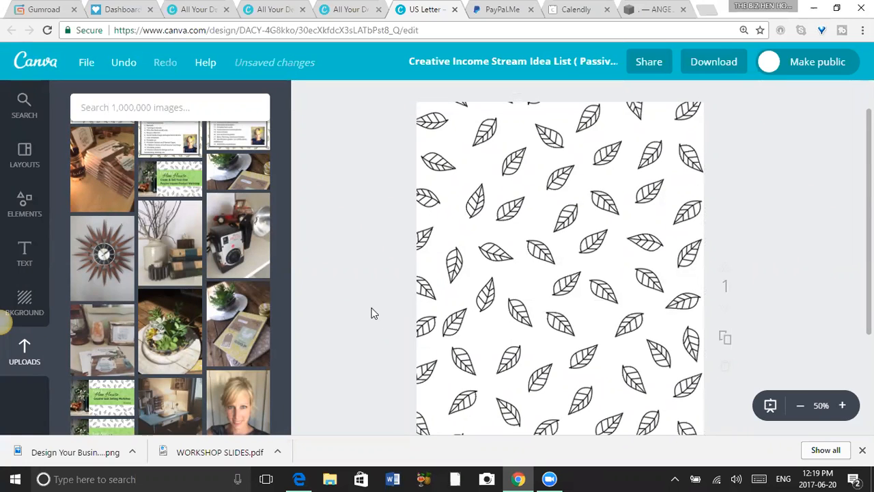
Add a plain square shape over the leaf pattern and move it close to the page's upper-left corner.
{"action": "left_click", "coordinate": [24, 205]}
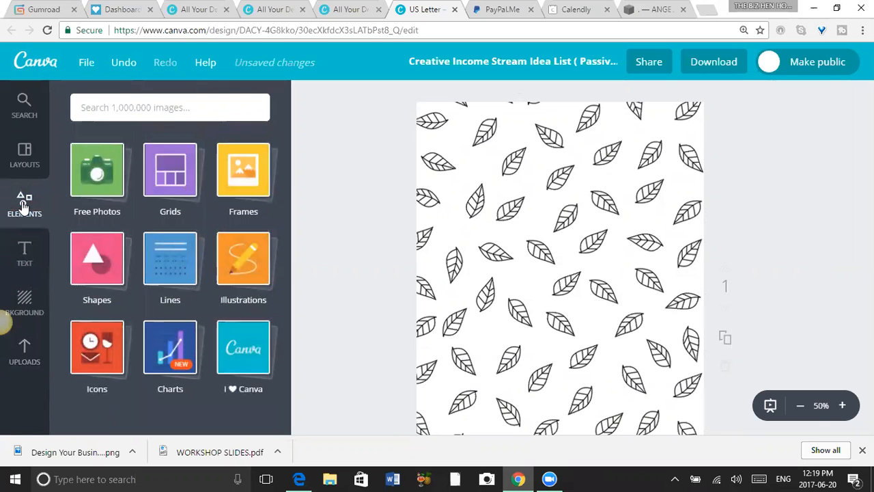
{"action": "left_click", "coordinate": [101, 266]}
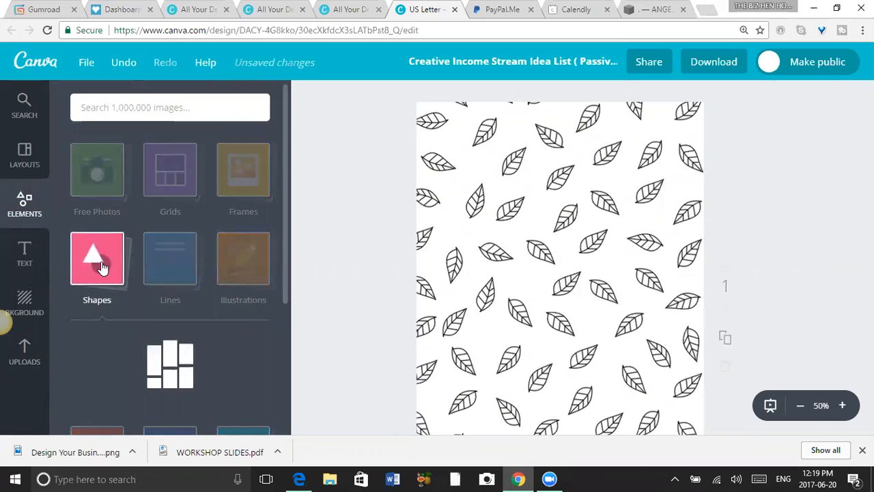
{"action": "left_click", "coordinate": [98, 371]}
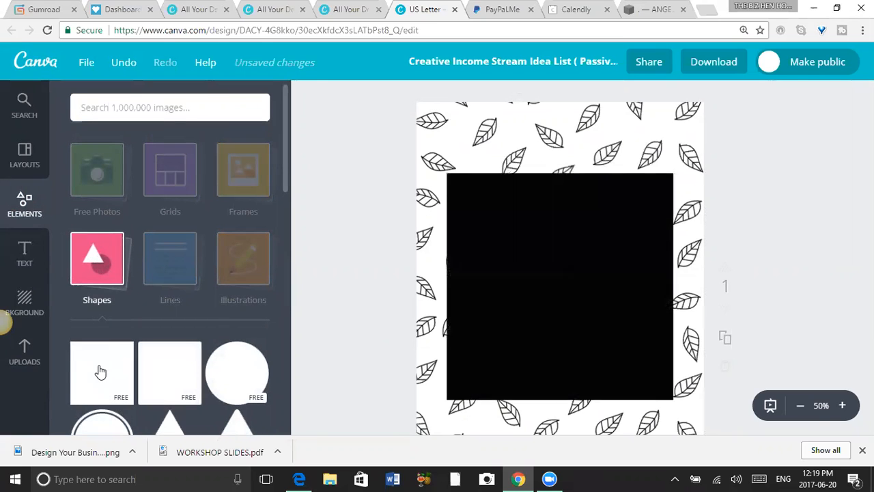
{"action": "left_click_drag", "start_coordinate": [538, 248], "coordinate": [521, 192]}
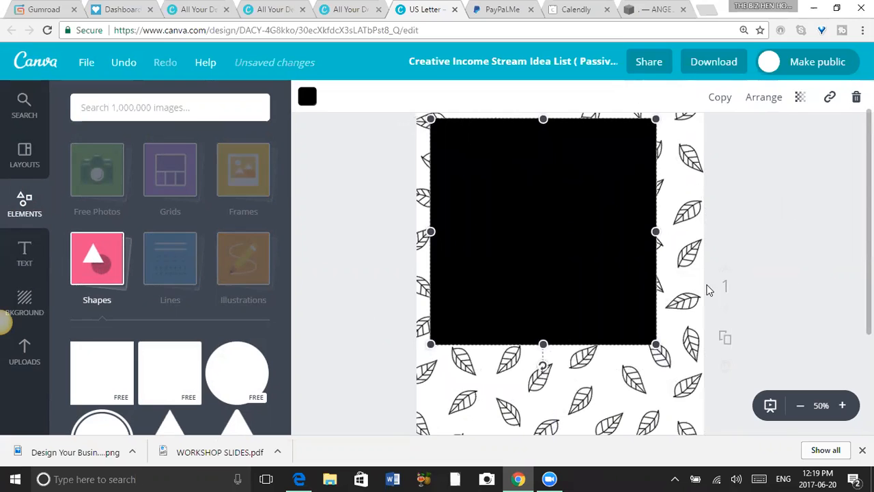
Stretch the black square into a centred rectangle of about 751 × 989 that leaves a narrow leaf border around the page.
{"action": "left_click_drag", "start_coordinate": [542, 344], "coordinate": [541, 426]}
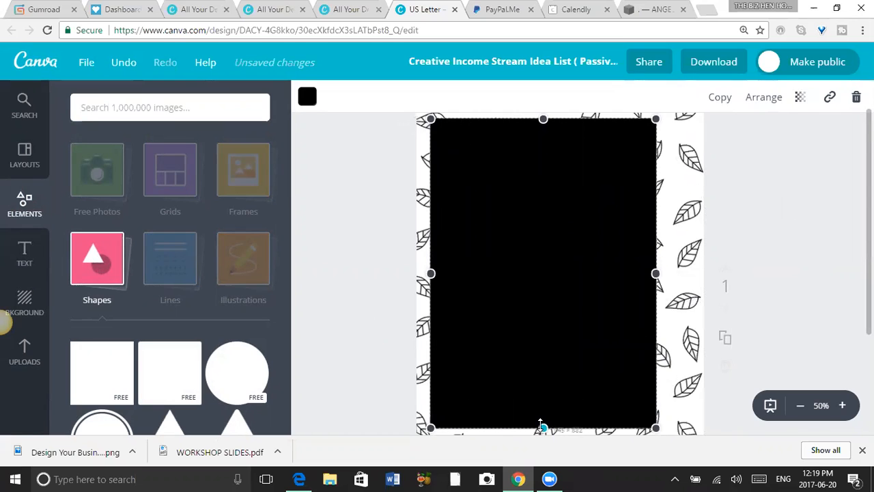
{"action": "left_click", "coordinate": [801, 405]}
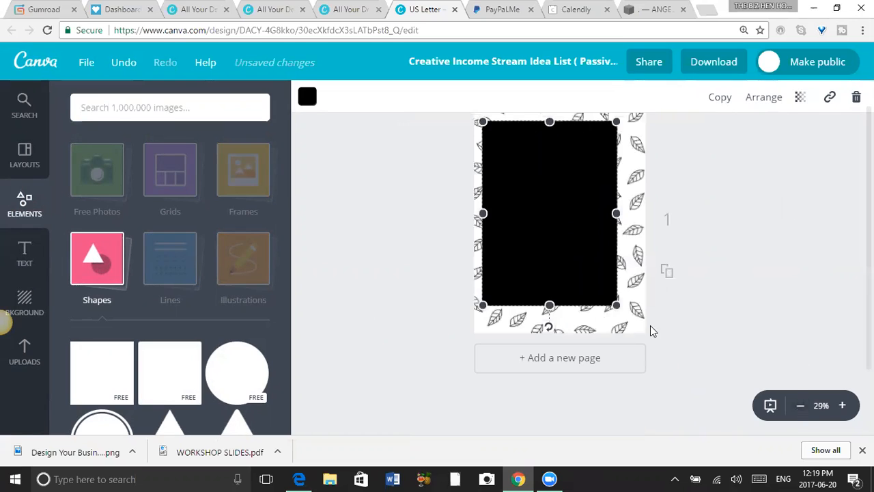
{"action": "left_click_drag", "start_coordinate": [549, 306], "coordinate": [550, 325]}
{"action": "left_click_drag", "start_coordinate": [617, 222], "coordinate": [641, 228]}
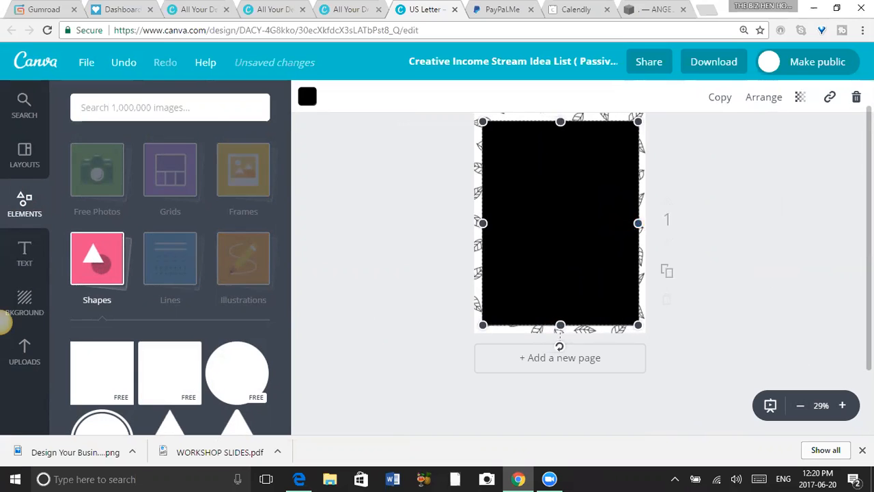
{"action": "scroll", "coordinate": [560, 348], "scroll_direction": "up", "scroll_amount": 1}
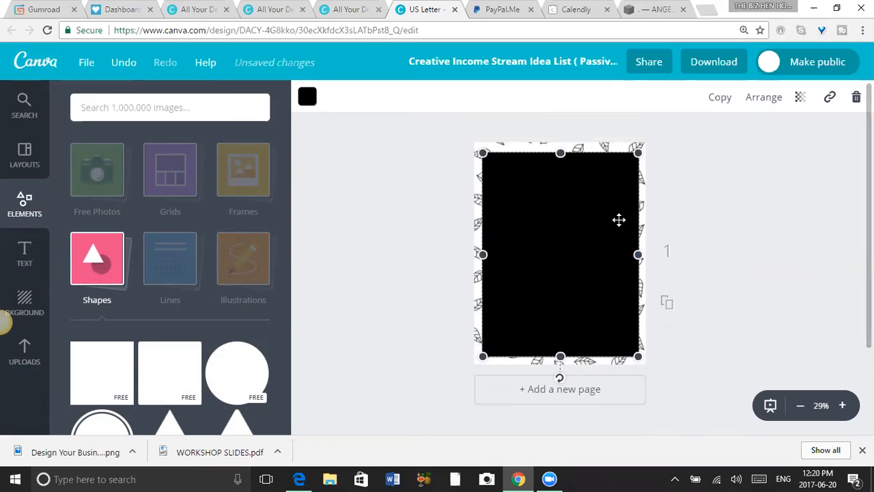
{"action": "left_click_drag", "start_coordinate": [560, 151], "coordinate": [560, 148]}
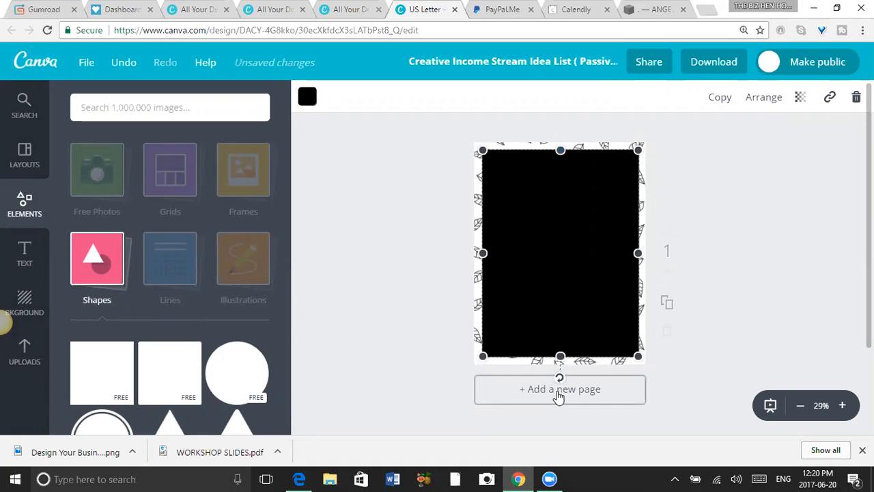
{"action": "left_click_drag", "start_coordinate": [482, 252], "coordinate": [482, 251]}
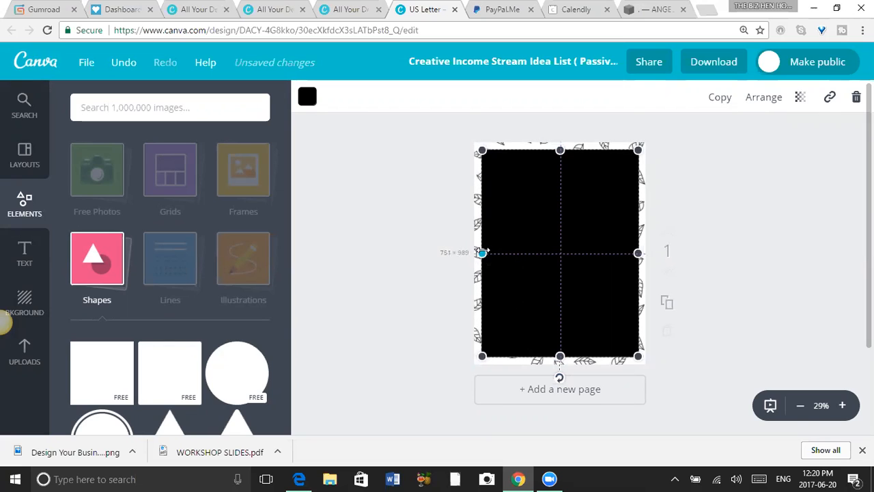
{"action": "left_click", "coordinate": [754, 330]}
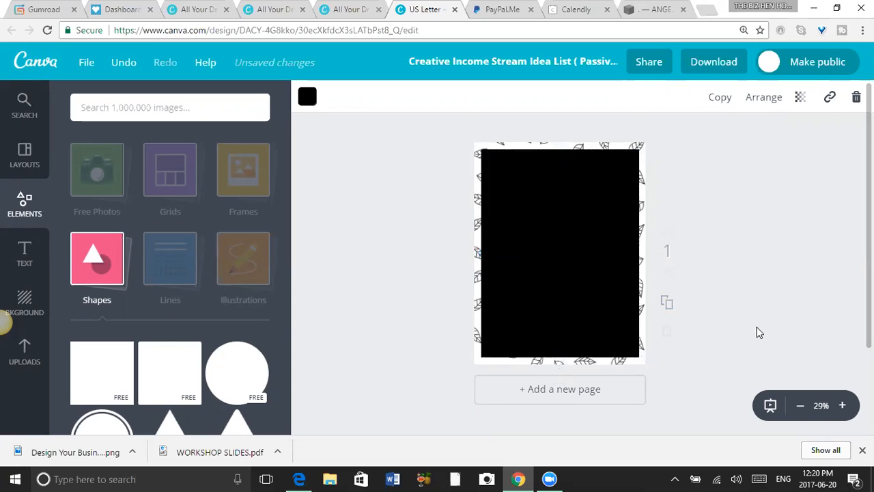
{"action": "left_click", "coordinate": [571, 238]}
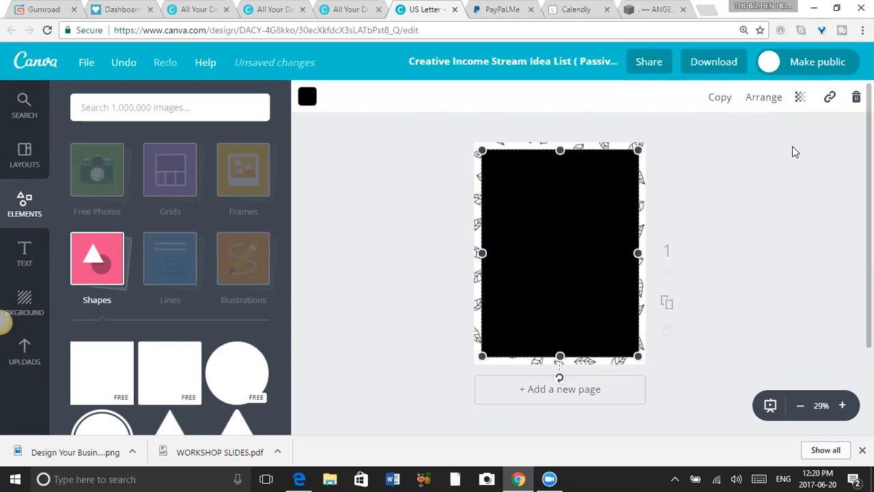
{"action": "left_click_drag", "start_coordinate": [448, 128], "coordinate": [375, 257]}
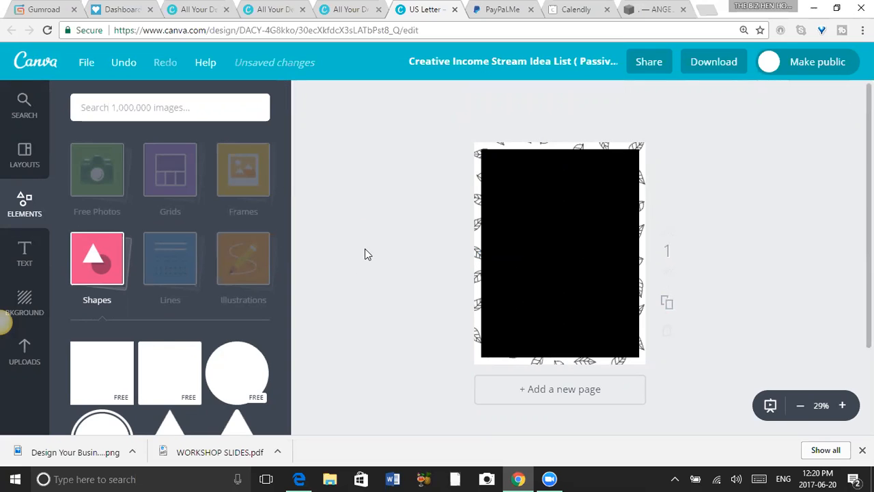
Try the light, medium and dark greys of the default palette on the rectangle, ending with the light grey.
{"action": "left_click", "coordinate": [598, 239]}
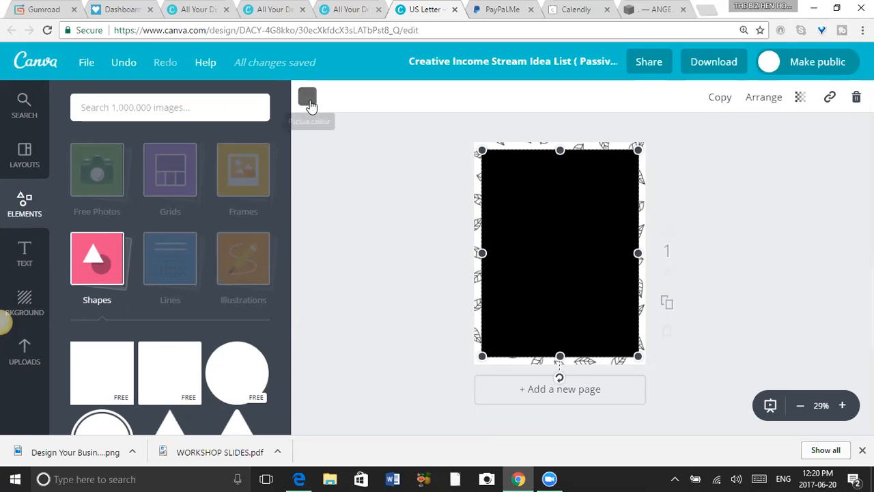
{"action": "left_click", "coordinate": [309, 99]}
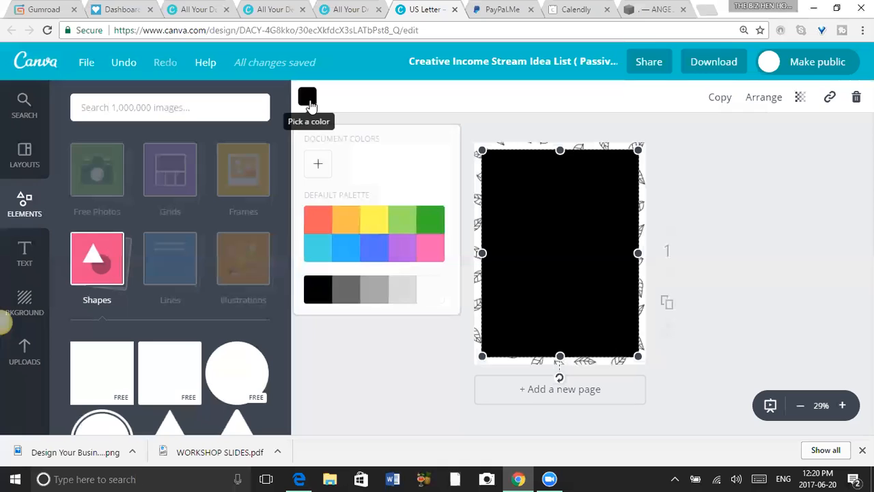
{"action": "left_click", "coordinate": [402, 295]}
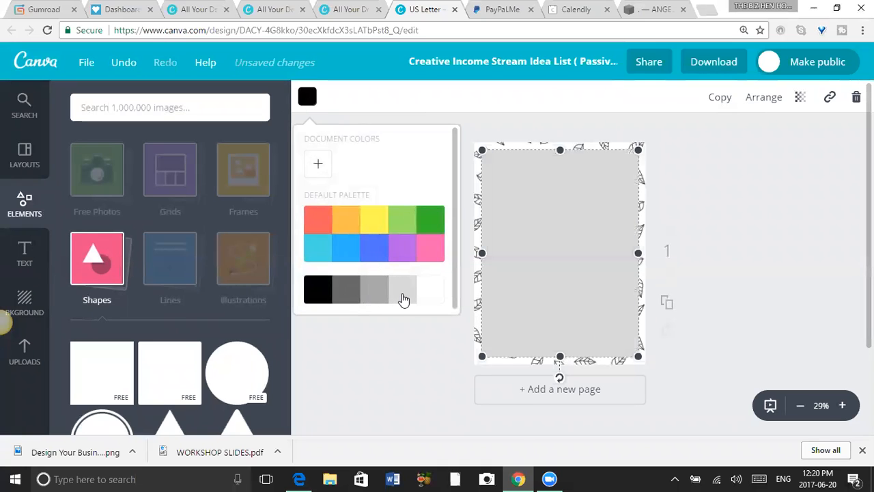
{"action": "left_click", "coordinate": [364, 294]}
{"action": "left_click", "coordinate": [346, 294]}
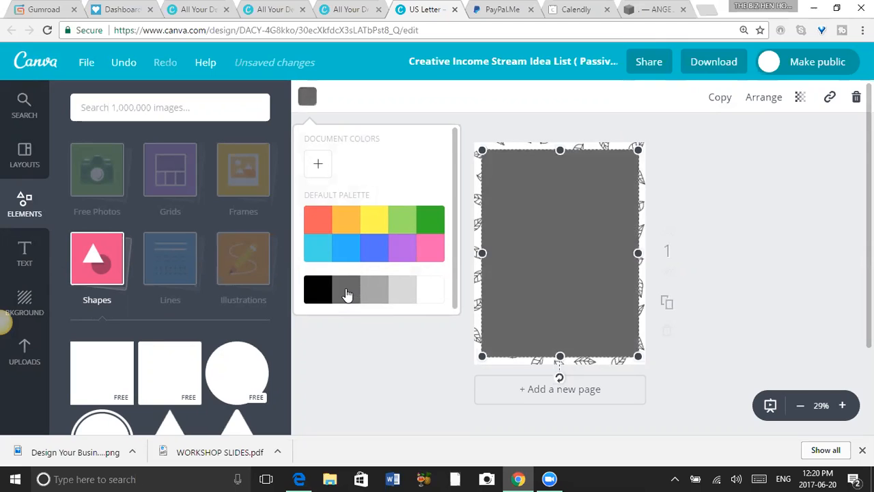
{"action": "left_click", "coordinate": [398, 293]}
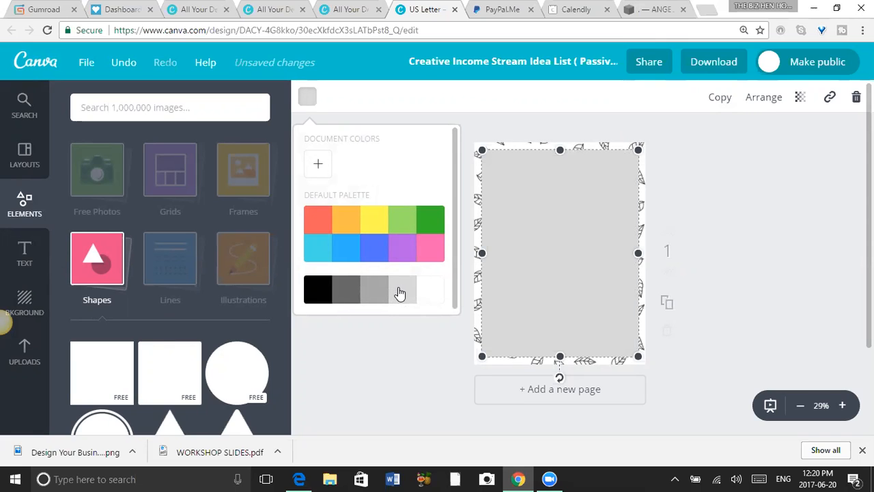
Set the rectangle's fill to a custom document colour with code e8e8e8.
{"action": "left_click", "coordinate": [317, 164]}
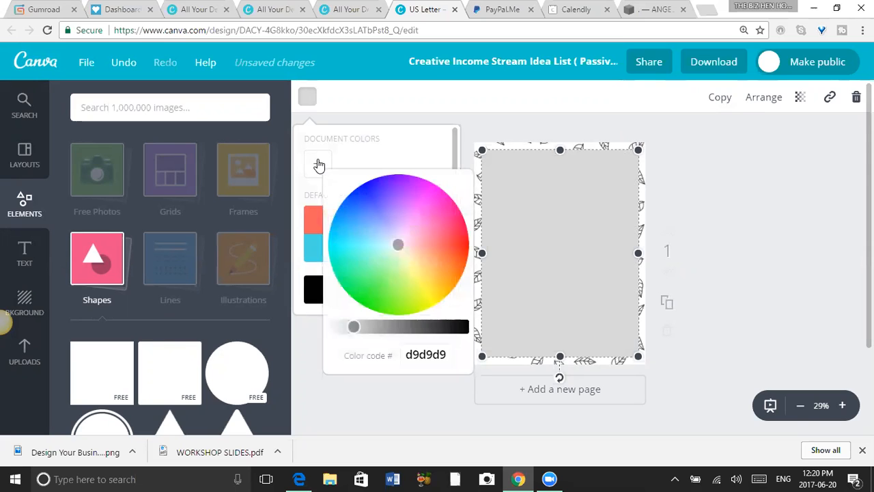
{"action": "left_click", "coordinate": [448, 355]}
{"action": "key", "text": "BackSpace"}
{"action": "key", "text": "BackSpace"}
{"action": "key", "text": "BackSpace"}
{"action": "key", "text": "BackSpace"}
{"action": "key", "text": "BackSpace"}
{"action": "key", "text": "BackSpace"}
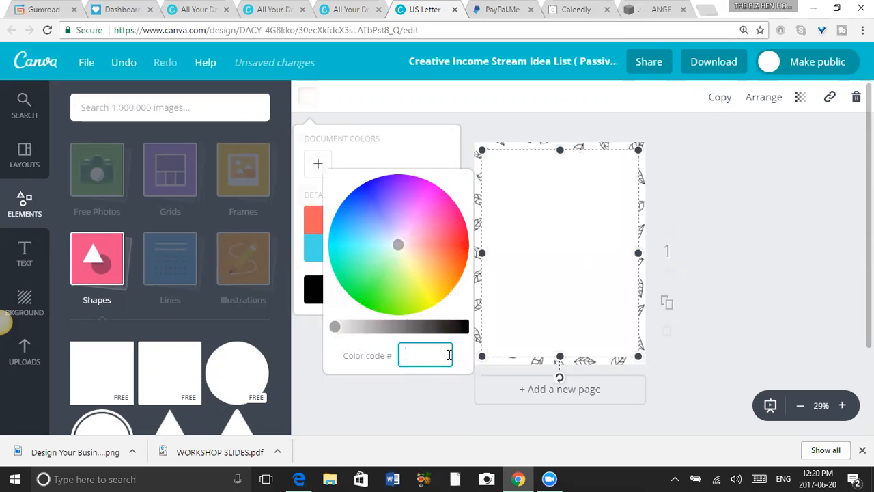
{"action": "type", "text": "e8e8e8"}
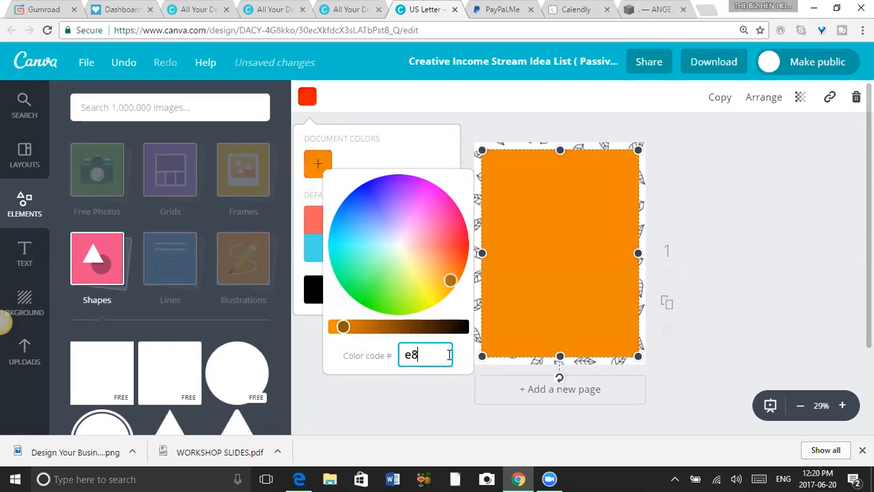
{"action": "left_click", "coordinate": [778, 247]}
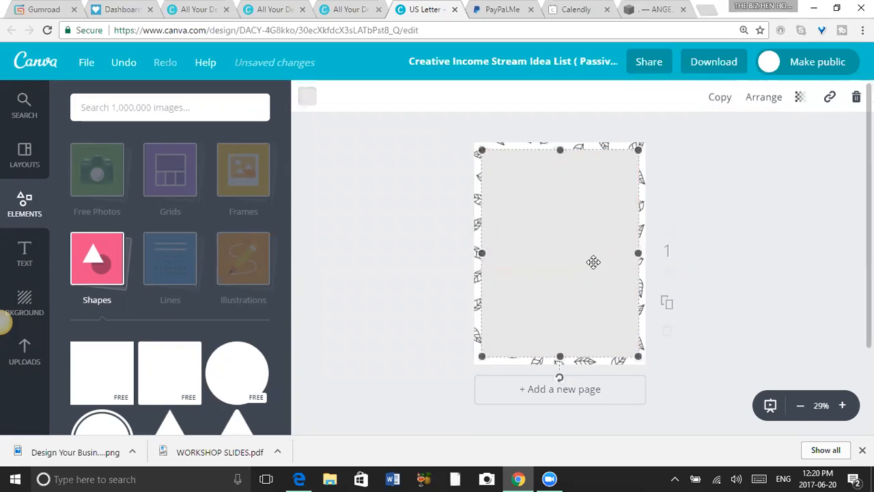
Try the pale green dde8b8 from the colour wheel on the rectangle and set the colour code back to e8e8e8.
{"action": "left_click", "coordinate": [308, 97]}
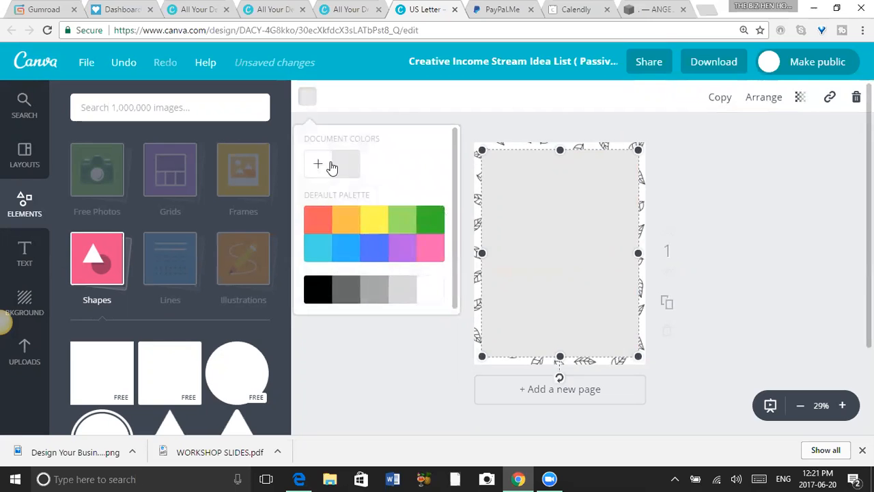
{"action": "left_click", "coordinate": [318, 165]}
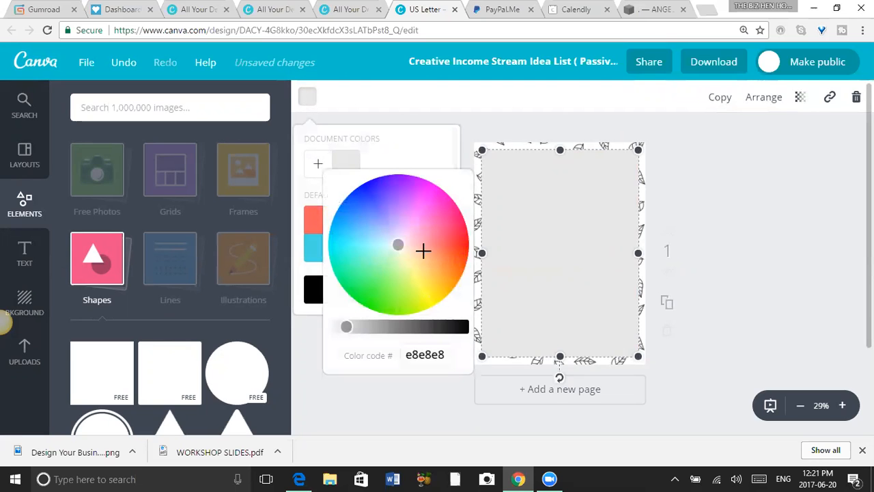
{"action": "mouse_move", "coordinate": [396, 253]}
{"action": "left_mouse_down"}
{"action": "mouse_move", "coordinate": [374, 254]}
{"action": "mouse_move", "coordinate": [416, 219]}
{"action": "mouse_move", "coordinate": [406, 260]}
{"action": "mouse_move", "coordinate": [419, 273]}
{"action": "mouse_move", "coordinate": [367, 200]}
{"action": "mouse_move", "coordinate": [357, 214]}
{"action": "mouse_move", "coordinate": [375, 241]}
{"action": "mouse_move", "coordinate": [402, 256]}
{"action": "left_mouse_up"}
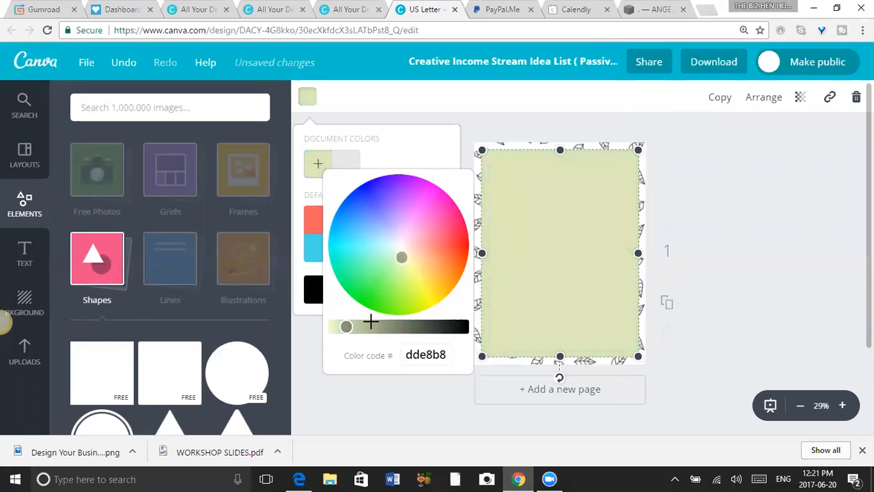
{"action": "left_click", "coordinate": [450, 355]}
{"action": "key", "text": "BackSpace"}
{"action": "key", "text": "BackSpace"}
{"action": "key", "text": "BackSpace"}
{"action": "key", "text": "BackSpace"}
{"action": "key", "text": "BackSpace"}
{"action": "key", "text": "BackSpace"}
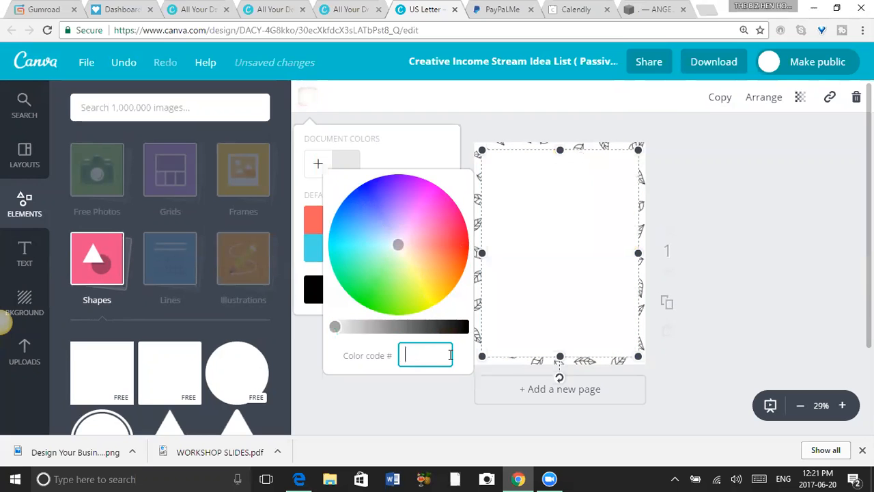
{"action": "type", "text": "e8e8e8"}
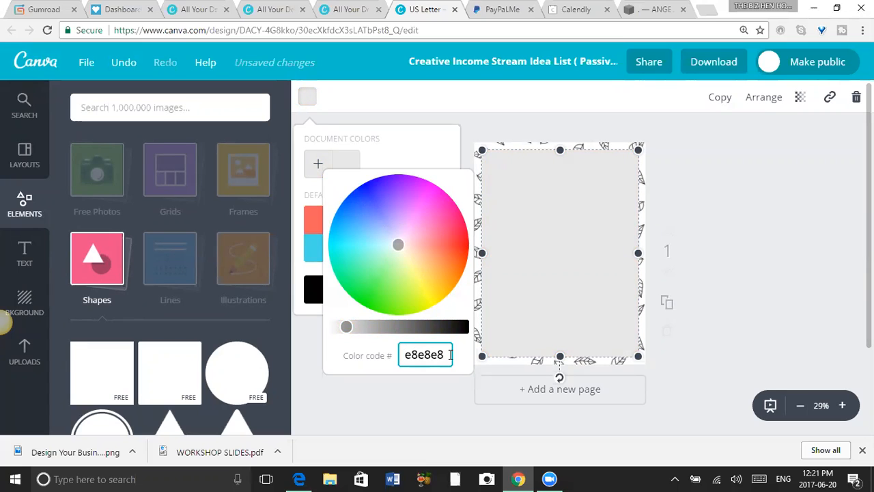
Try the teal 87e8d7 from the colour wheel on the rectangle and restore colour code e8e8e8.
{"action": "left_click", "coordinate": [373, 250]}
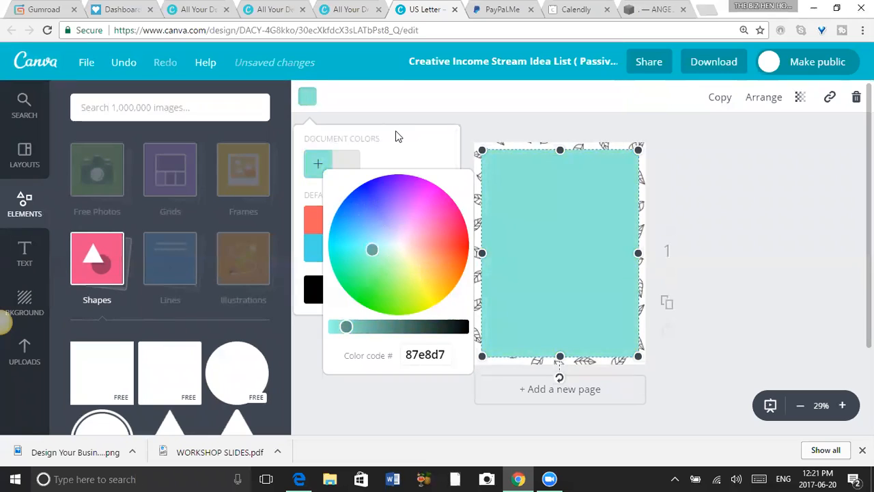
{"action": "left_click", "coordinate": [448, 353]}
{"action": "left_click_drag", "start_coordinate": [448, 354], "coordinate": [387, 355]}
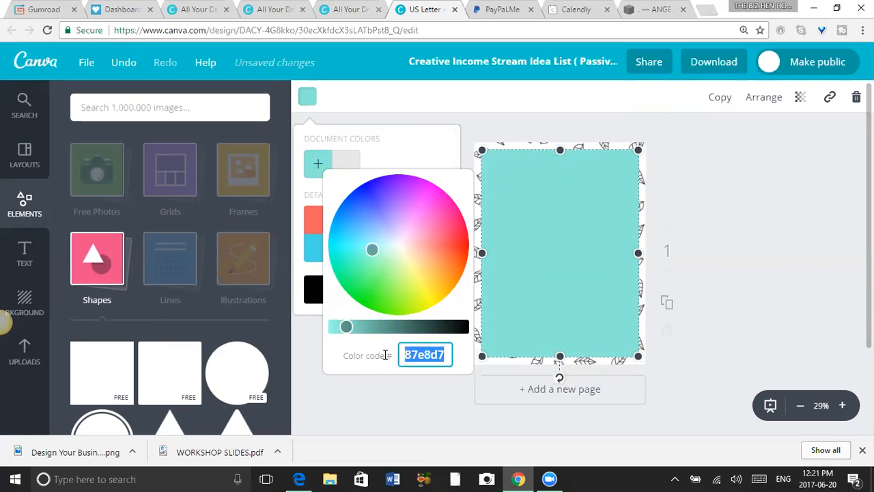
{"action": "type", "text": "e8e8e8"}
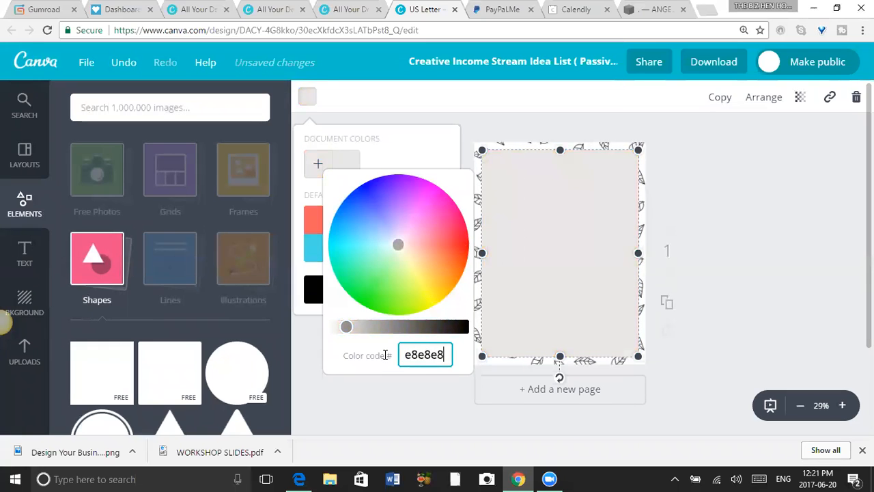
Close the colour wheel and check the rectangle's saved document colour e8e8e8 in its palette.
{"action": "left_click", "coordinate": [772, 259]}
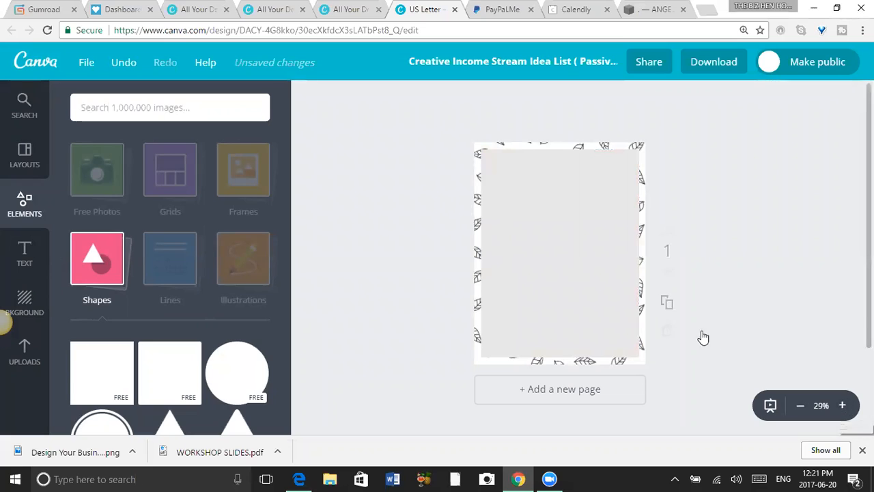
{"action": "left_click", "coordinate": [583, 264]}
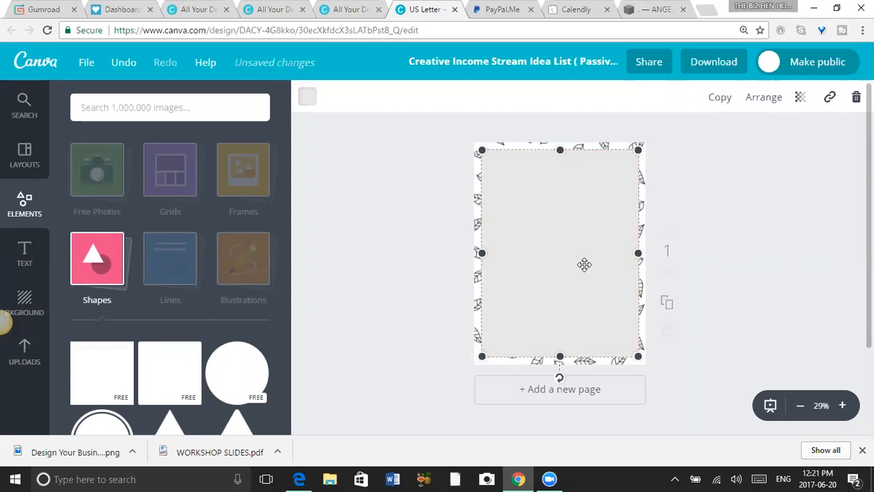
{"action": "left_click", "coordinate": [312, 102]}
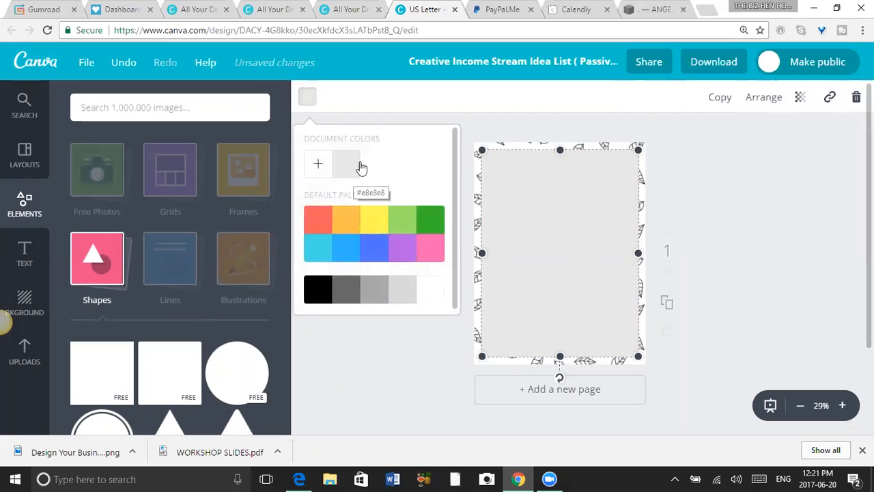
{"action": "left_click", "coordinate": [488, 132]}
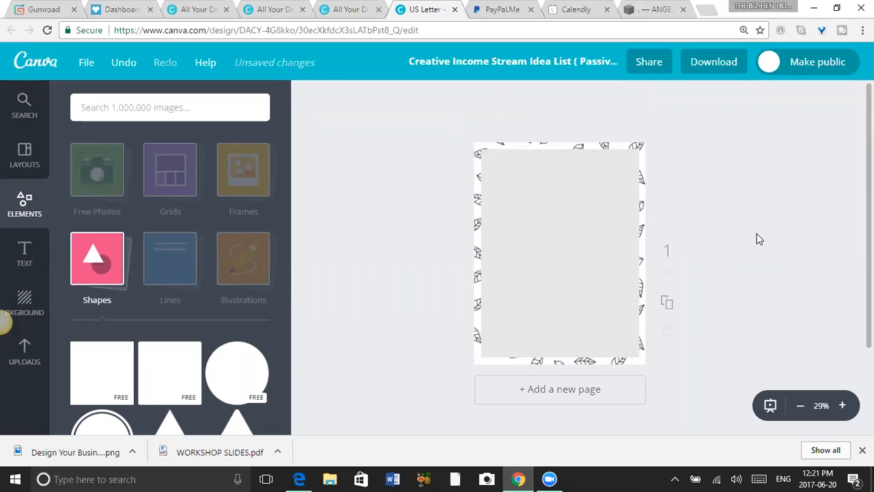
Set the light grey content rectangle's transparency to 89 so the leaf pattern shows through.
{"action": "left_click", "coordinate": [605, 237]}
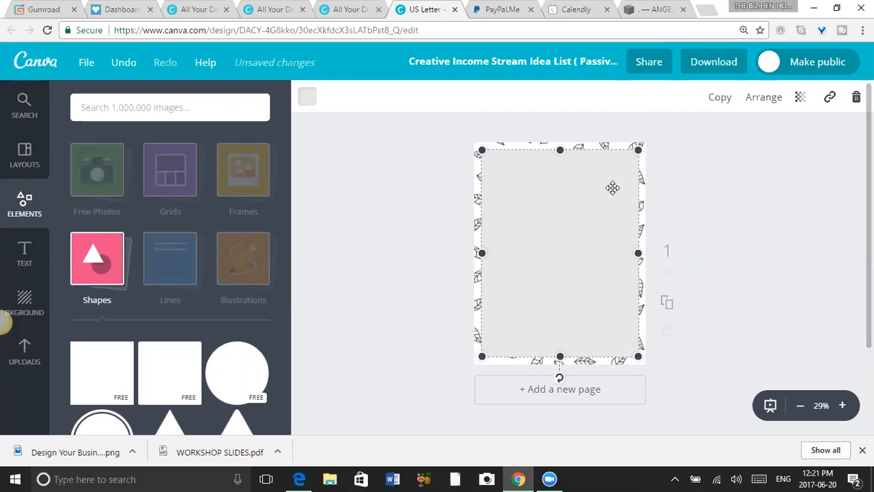
{"action": "left_click", "coordinate": [843, 407]}
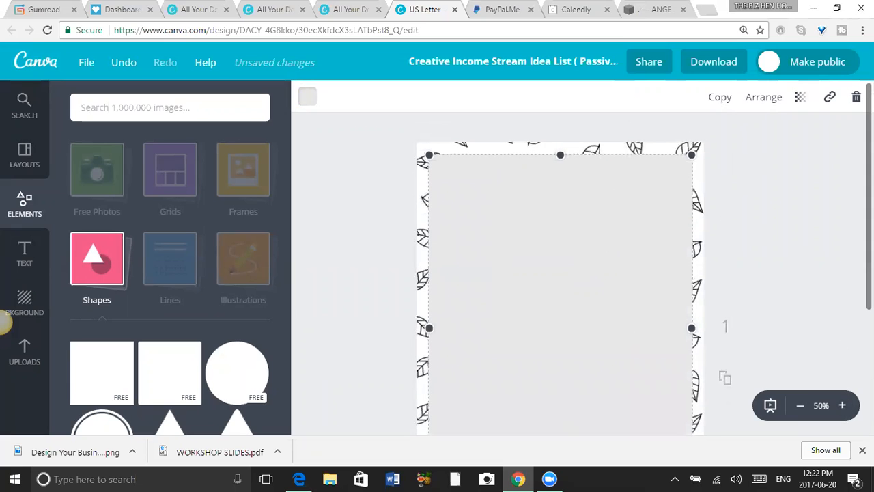
{"action": "left_click", "coordinate": [801, 99]}
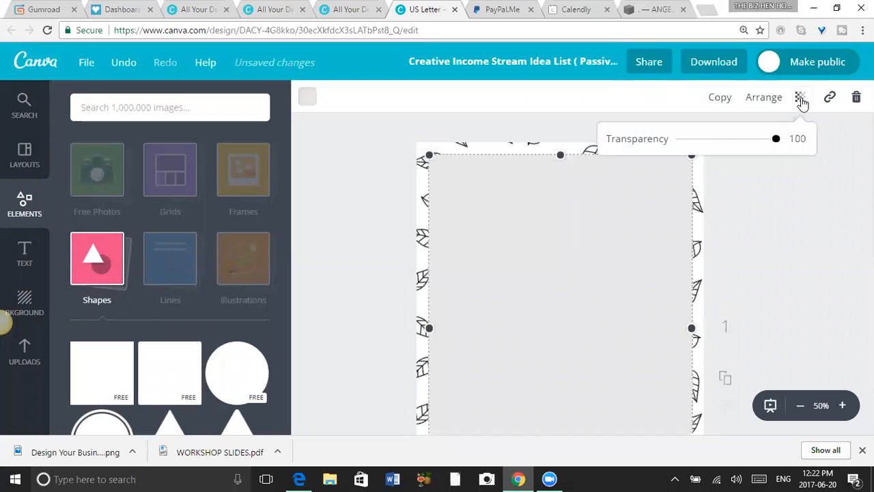
{"action": "mouse_move", "coordinate": [773, 141]}
{"action": "left_mouse_down"}
{"action": "mouse_move", "coordinate": [699, 145]}
{"action": "mouse_move", "coordinate": [766, 147]}
{"action": "left_mouse_up"}
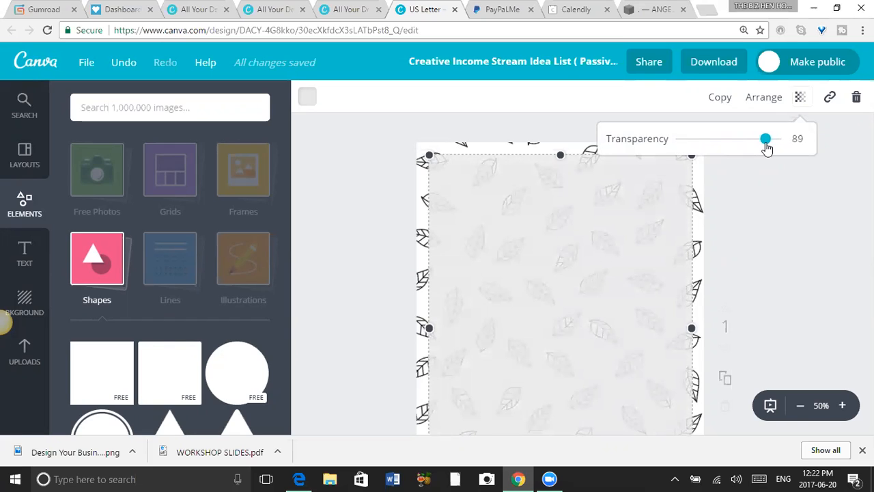
{"action": "left_click", "coordinate": [792, 243]}
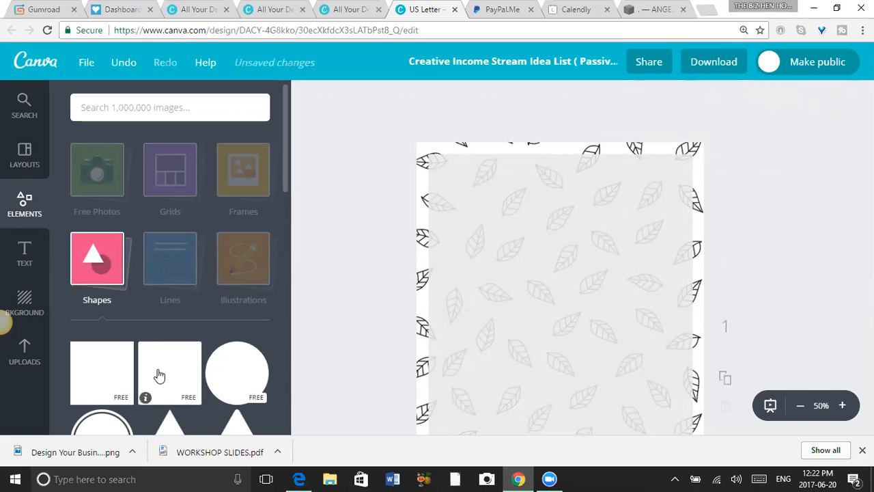
Add the uploaded portrait photo of the blonde woman to the page and crop a narrow strip off its edges.
{"action": "left_click", "coordinate": [25, 361]}
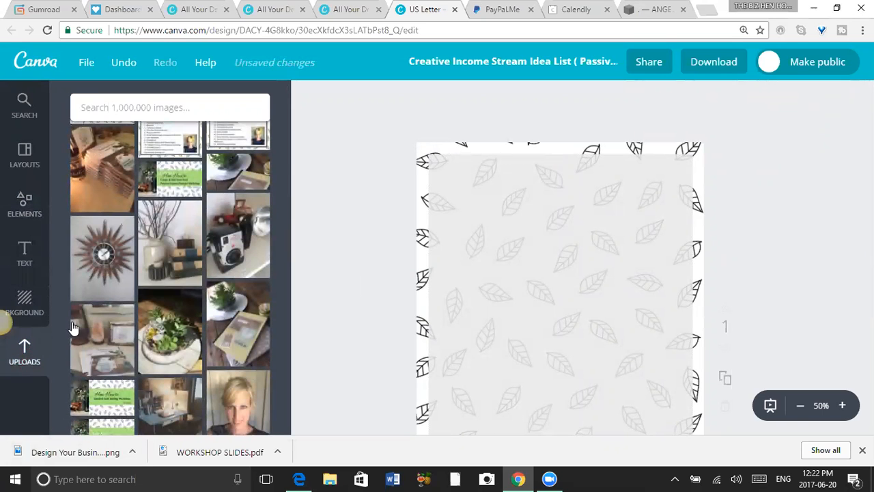
{"action": "left_click", "coordinate": [228, 395]}
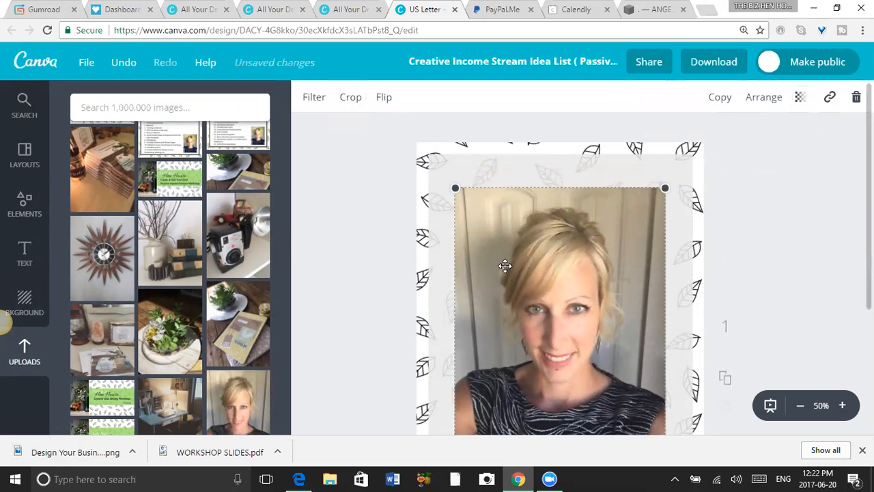
{"action": "left_click", "coordinate": [356, 101]}
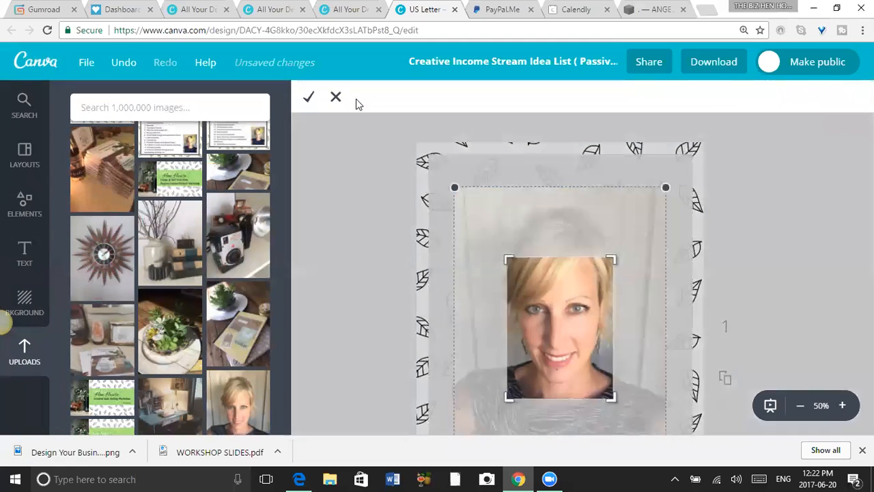
{"action": "left_click_drag", "start_coordinate": [617, 257], "coordinate": [656, 189]}
{"action": "left_click_drag", "start_coordinate": [509, 395], "coordinate": [468, 429]}
{"action": "left_click_drag", "start_coordinate": [650, 200], "coordinate": [652, 206]}
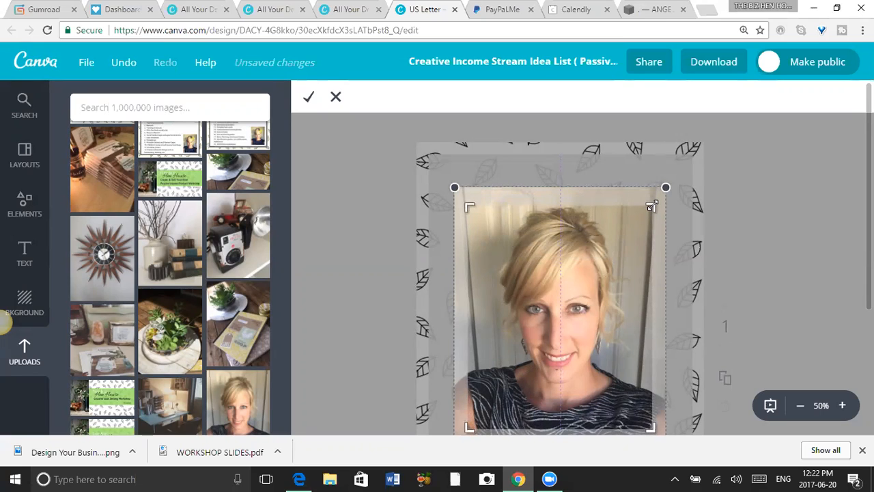
{"action": "left_click", "coordinate": [308, 96]}
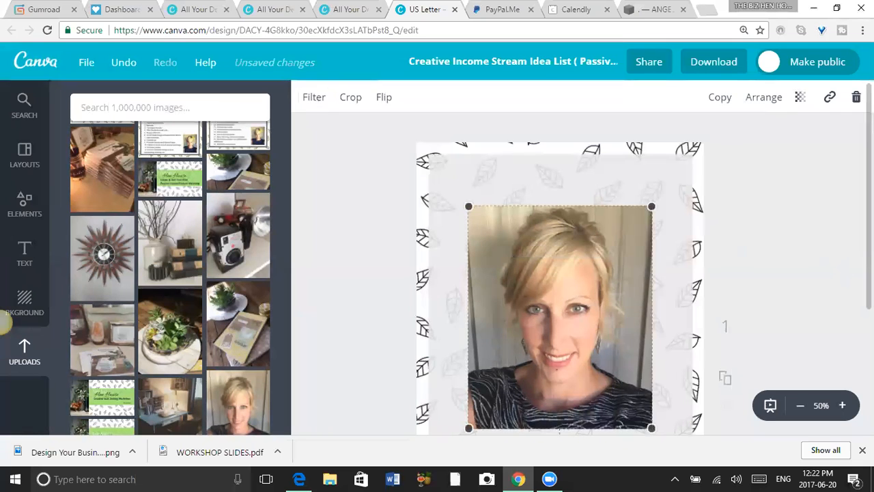
Shrink the portrait photo to about half its size and move it to the top centre of the content rectangle.
{"action": "scroll", "coordinate": [837, 268], "scroll_direction": "down", "scroll_amount": 2}
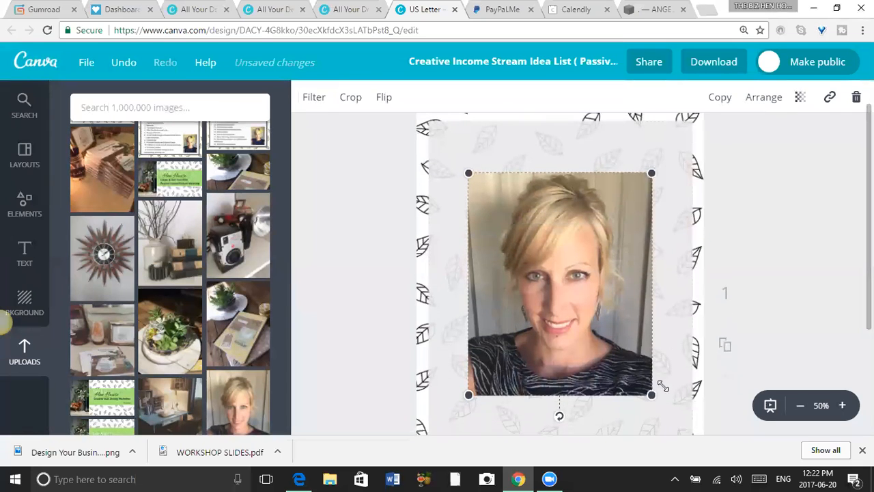
{"action": "left_click_drag", "start_coordinate": [652, 393], "coordinate": [564, 294]}
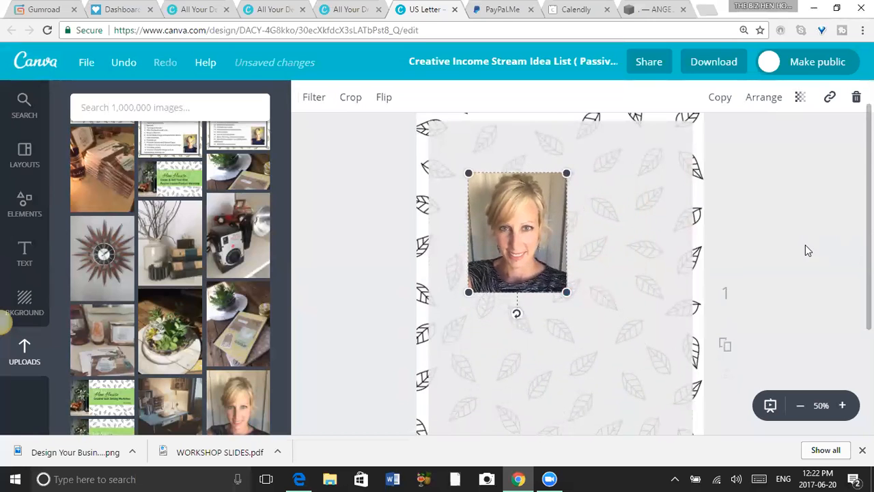
{"action": "scroll", "coordinate": [521, 267], "scroll_direction": "up", "scroll_amount": 1}
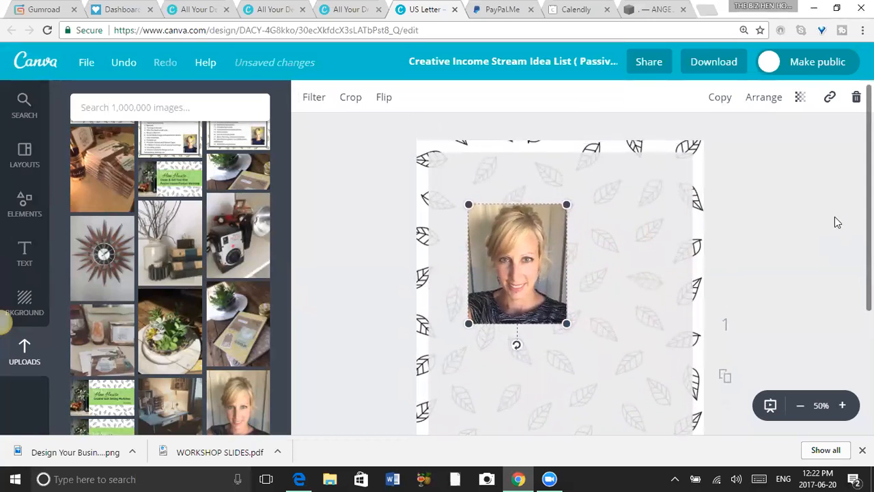
{"action": "left_click_drag", "start_coordinate": [519, 268], "coordinate": [554, 230]}
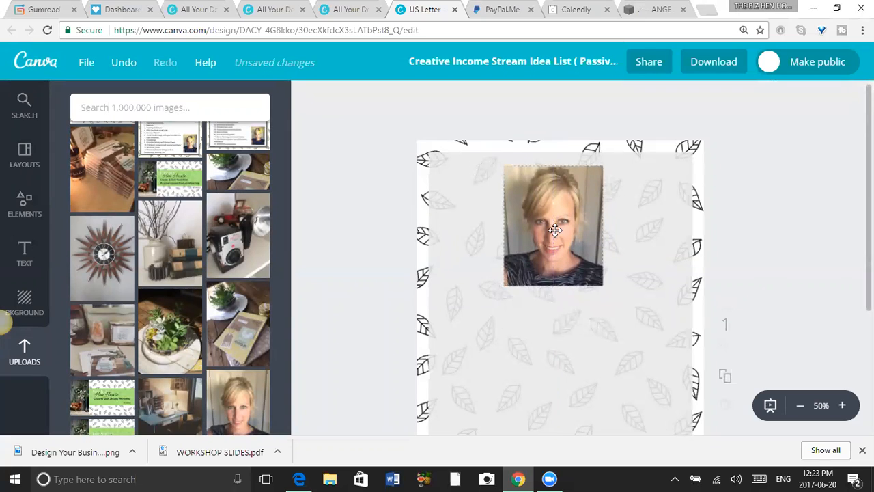
{"action": "left_click_drag", "start_coordinate": [555, 233], "coordinate": [557, 236]}
{"action": "scroll", "coordinate": [560, 259], "scroll_direction": "down", "scroll_amount": 1}
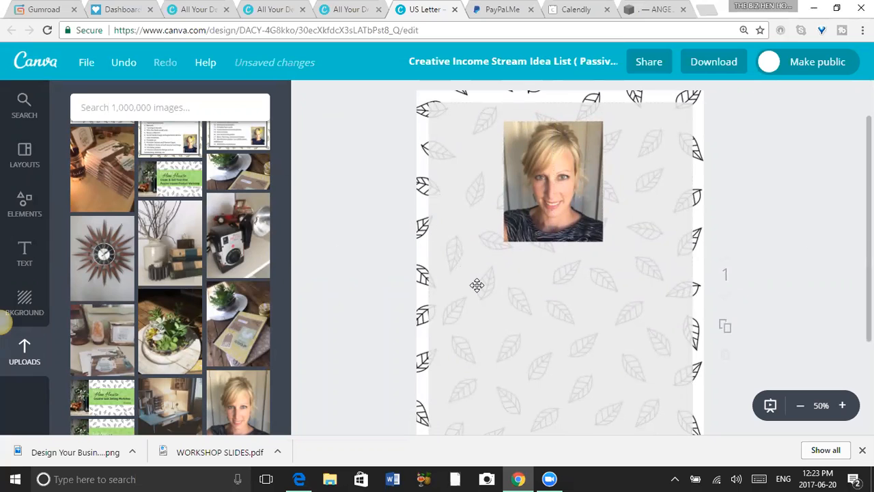
Add a square shape to the page and fill it with the dark grey of the default palette.
{"action": "left_click", "coordinate": [29, 211]}
{"action": "left_click", "coordinate": [117, 384]}
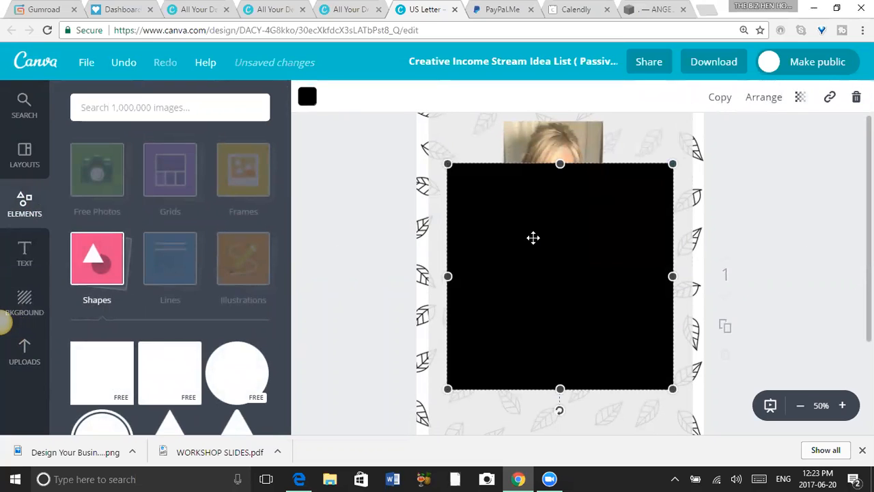
{"action": "left_click", "coordinate": [309, 102]}
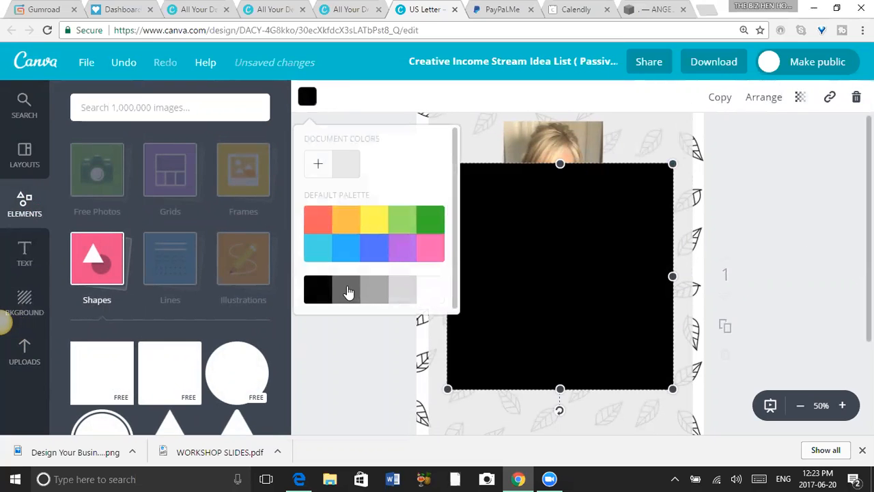
{"action": "left_click", "coordinate": [348, 292]}
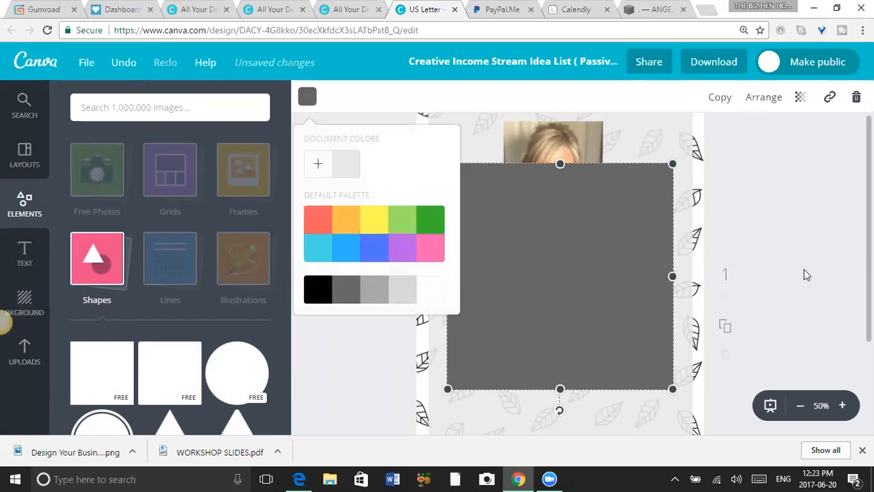
{"action": "left_click", "coordinate": [784, 270]}
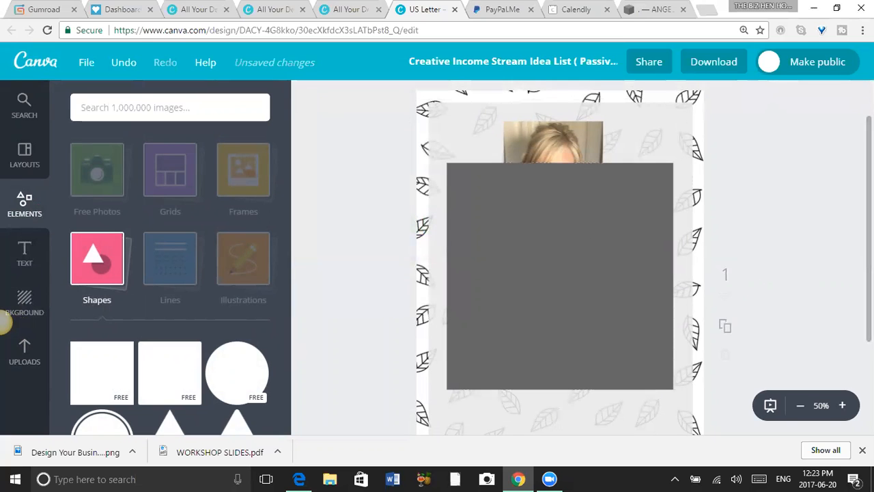
Align the dark grey square with the content rectangle's upper-left corner and send it behind the photo and the content rectangle.
{"action": "left_click_drag", "start_coordinate": [570, 335], "coordinate": [554, 282]}
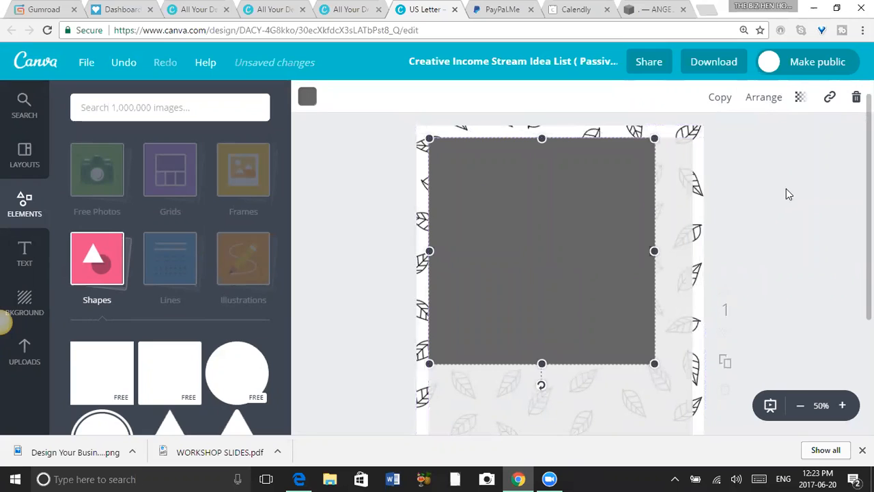
{"action": "left_click", "coordinate": [760, 99]}
{"action": "left_click", "coordinate": [744, 159]}
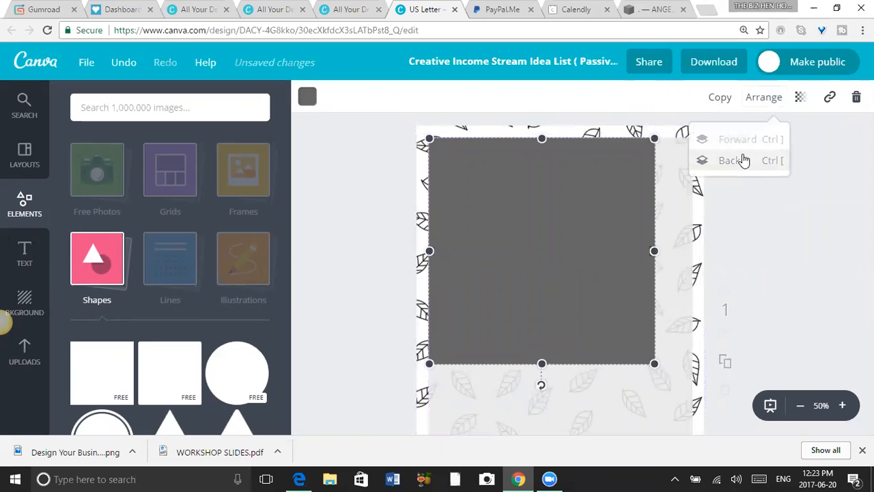
{"action": "left_click", "coordinate": [744, 159]}
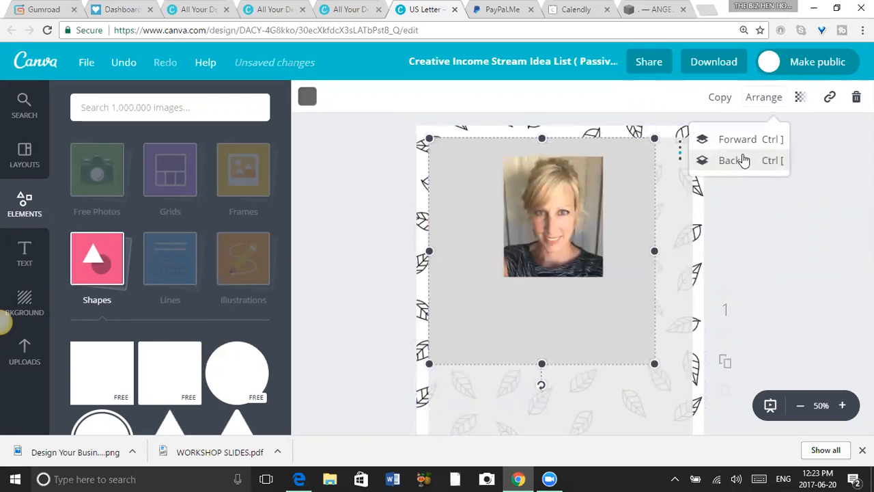
Stretch the dark grey shape to about 770 wide and down past the content rectangle, forming a thin border on all sides.
{"action": "left_click_drag", "start_coordinate": [654, 363], "coordinate": [696, 405]}
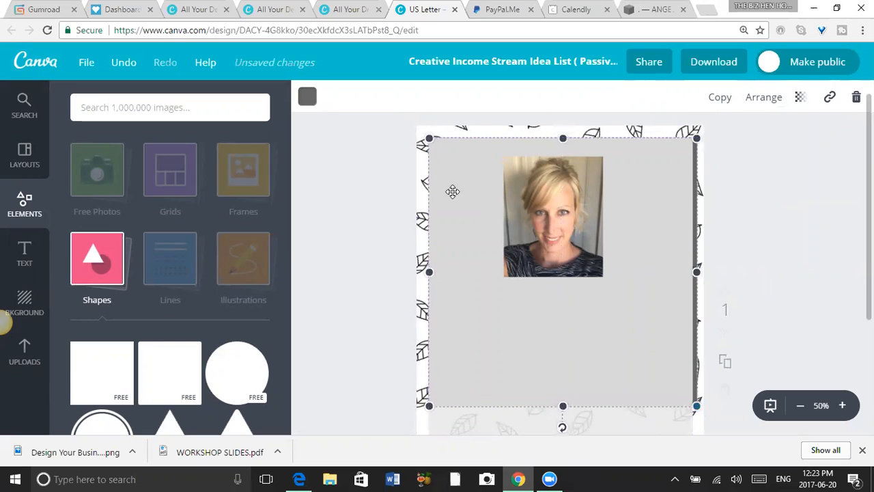
{"action": "left_click_drag", "start_coordinate": [428, 138], "coordinate": [424, 135]}
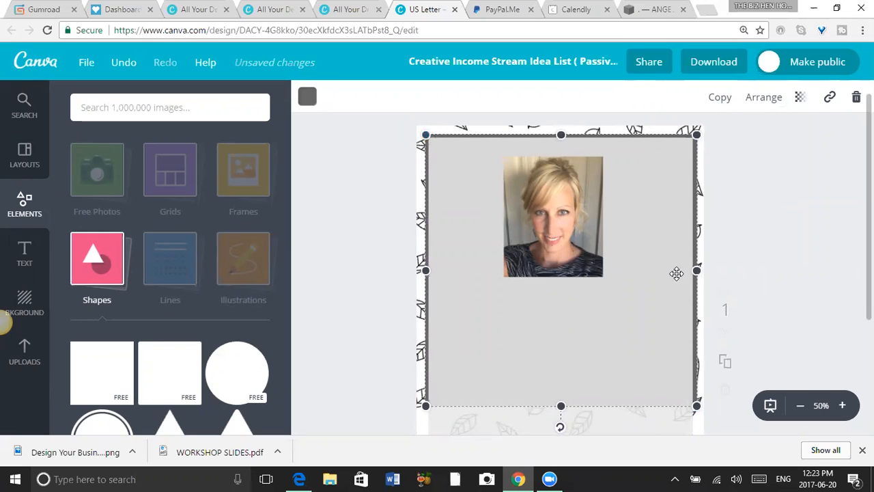
{"action": "left_click_drag", "start_coordinate": [692, 271], "coordinate": [688, 271]}
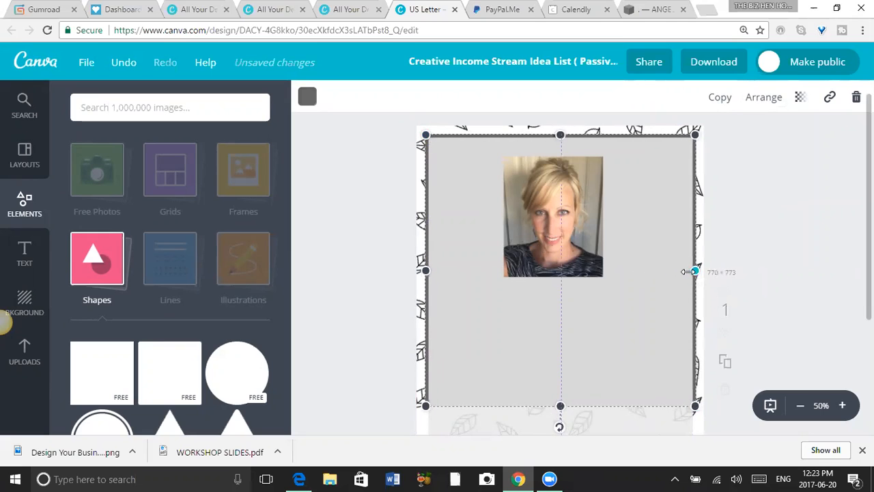
{"action": "left_click_drag", "start_coordinate": [868, 273], "coordinate": [868, 336]}
{"action": "left_click_drag", "start_coordinate": [560, 307], "coordinate": [561, 386]}
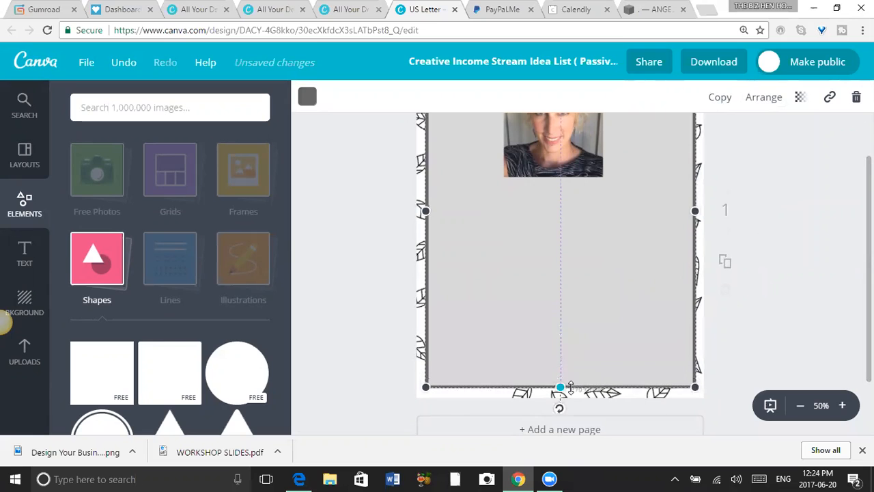
{"action": "left_click", "coordinate": [786, 237]}
Move the portrait photo left, towards the upper-left corner of the content rectangle.
{"action": "scroll", "coordinate": [560, 259], "scroll_direction": "up", "scroll_amount": 2}
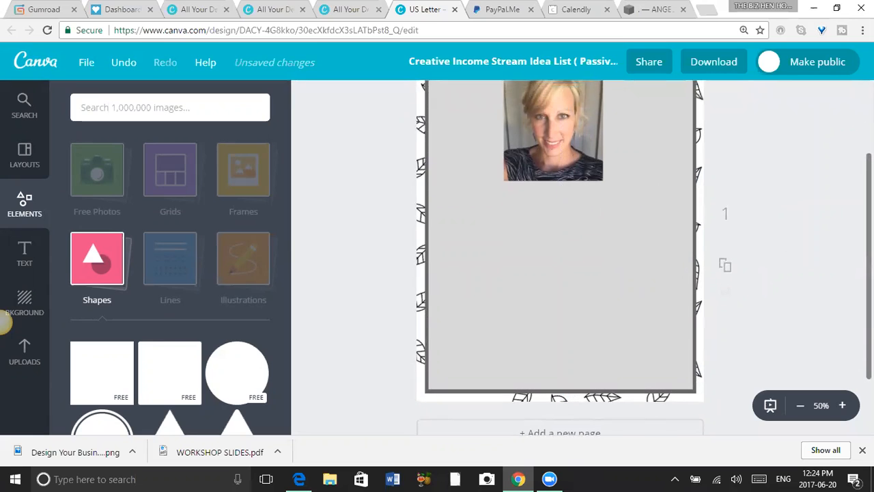
{"action": "left_click_drag", "start_coordinate": [565, 208], "coordinate": [532, 215]}
{"action": "left_click", "coordinate": [386, 221]}
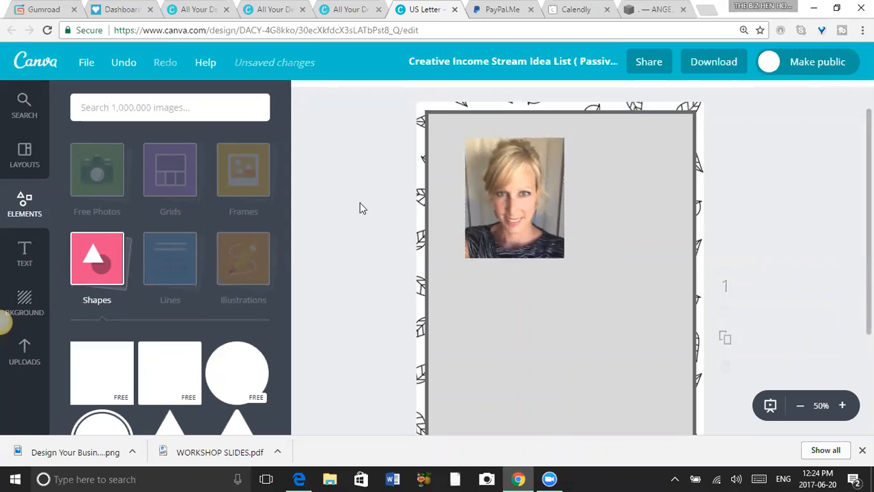
Add a black square shape to the page and send it one layer back, behind the portrait photo.
{"action": "left_click", "coordinate": [115, 368]}
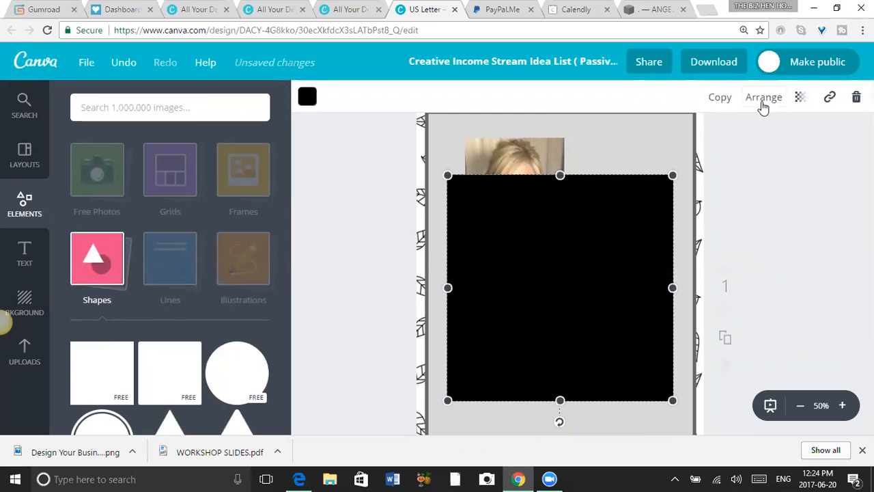
{"action": "left_click", "coordinate": [763, 99]}
{"action": "left_click", "coordinate": [743, 162]}
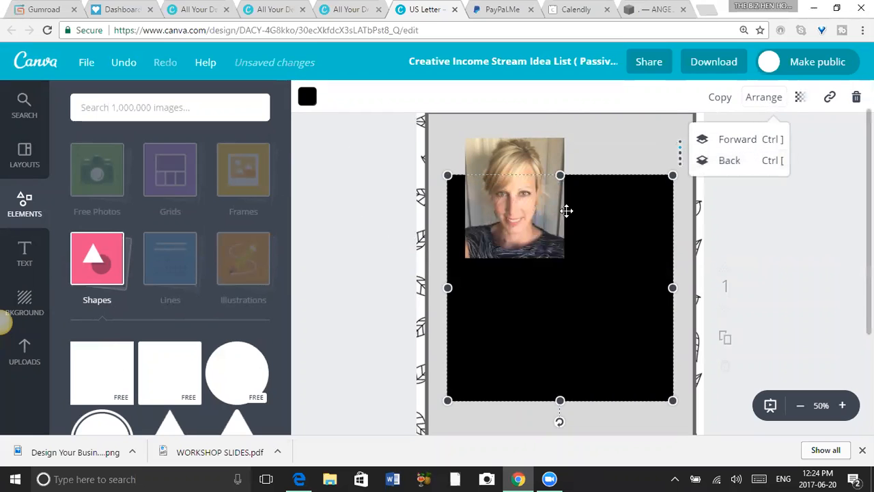
Shrink the black square to about 377 × 377 and position it directly behind the portrait photo.
{"action": "left_click_drag", "start_coordinate": [664, 391], "coordinate": [579, 308]}
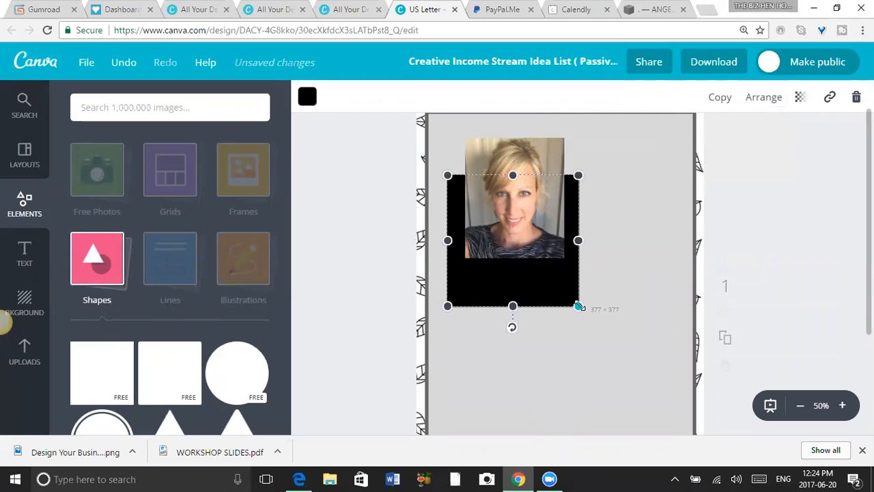
{"action": "left_click_drag", "start_coordinate": [512, 281], "coordinate": [519, 243]}
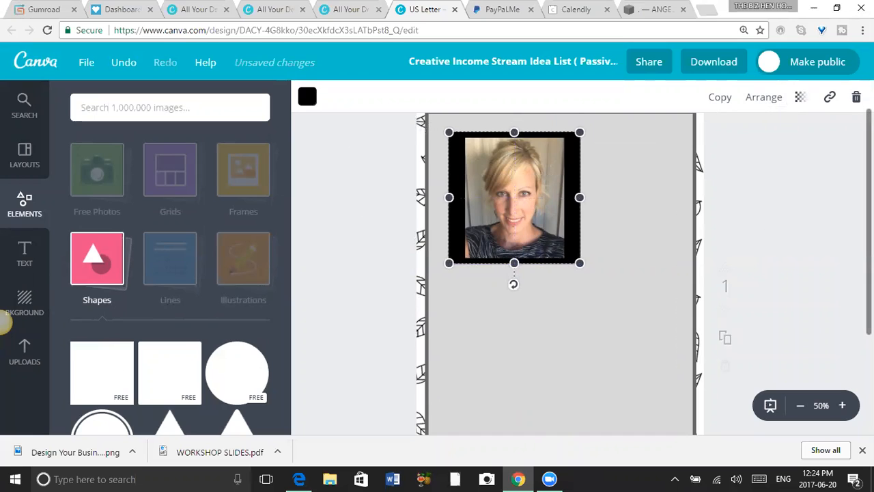
{"action": "scroll", "coordinate": [608, 230], "scroll_direction": "up", "scroll_amount": 1}
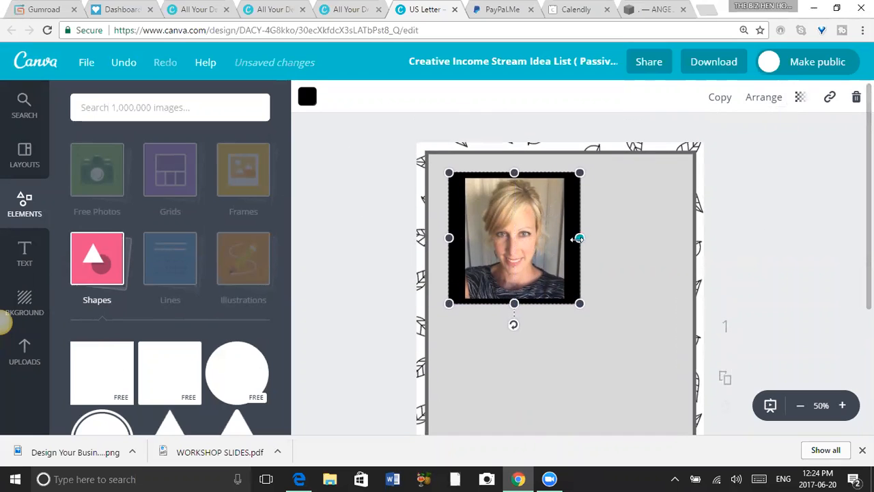
Move the black square and the portrait photo to the horizontal centre of the content rectangle, with the photo centred on the square.
{"action": "left_click_drag", "start_coordinate": [550, 285], "coordinate": [597, 324]}
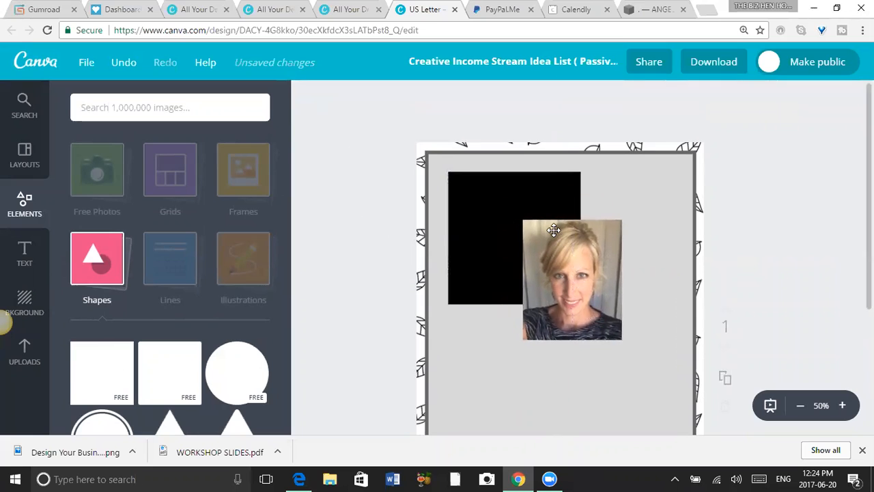
{"action": "mouse_move", "coordinate": [566, 197]}
{"action": "left_mouse_down"}
{"action": "mouse_move", "coordinate": [590, 197]}
{"action": "mouse_move", "coordinate": [577, 198]}
{"action": "left_mouse_up"}
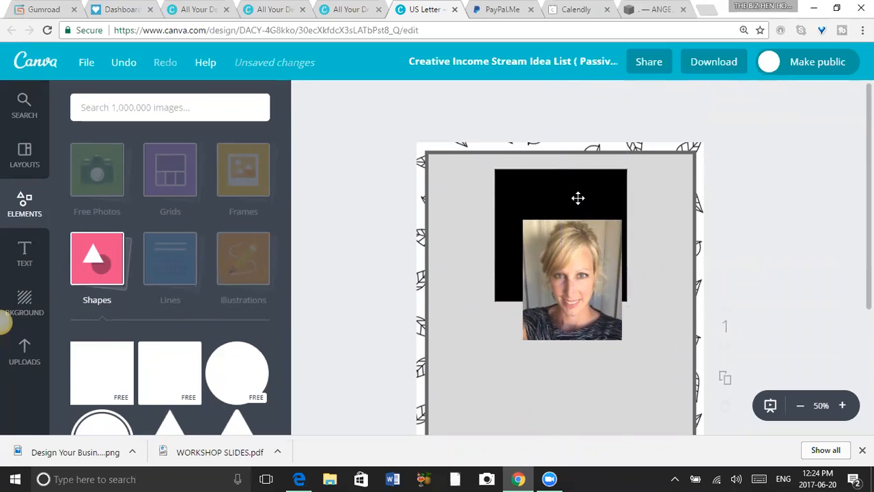
{"action": "left_click_drag", "start_coordinate": [573, 253], "coordinate": [561, 213]}
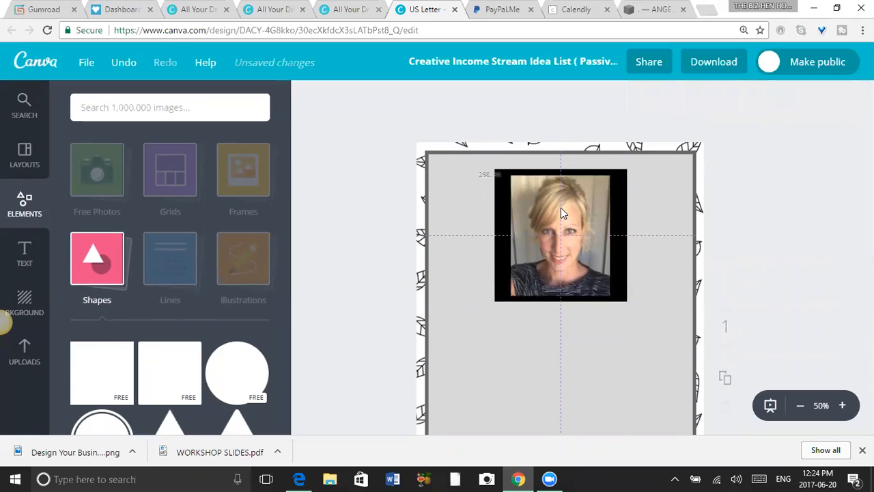
Narrow the black square from both sides so it forms an even border around the portrait photo.
{"action": "left_click", "coordinate": [493, 217]}
{"action": "left_click", "coordinate": [497, 243]}
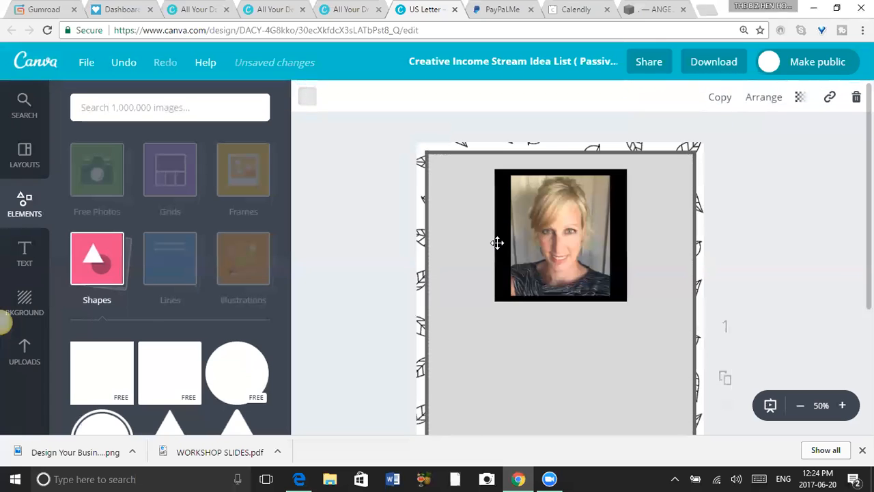
{"action": "left_click", "coordinate": [497, 243]}
{"action": "left_click_drag", "start_coordinate": [495, 234], "coordinate": [504, 237]}
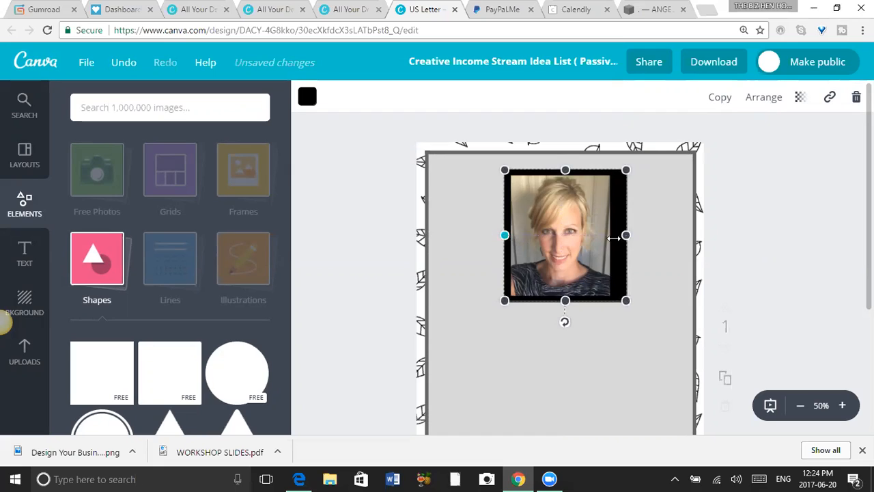
{"action": "left_click_drag", "start_coordinate": [624, 237], "coordinate": [615, 237]}
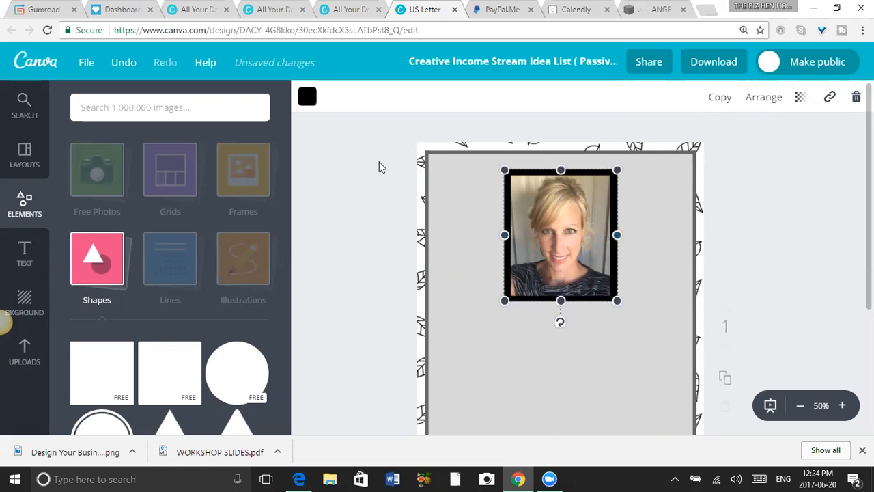
Fill the black border shape behind the photo with the dark grey of the default palette.
{"action": "left_click", "coordinate": [307, 97]}
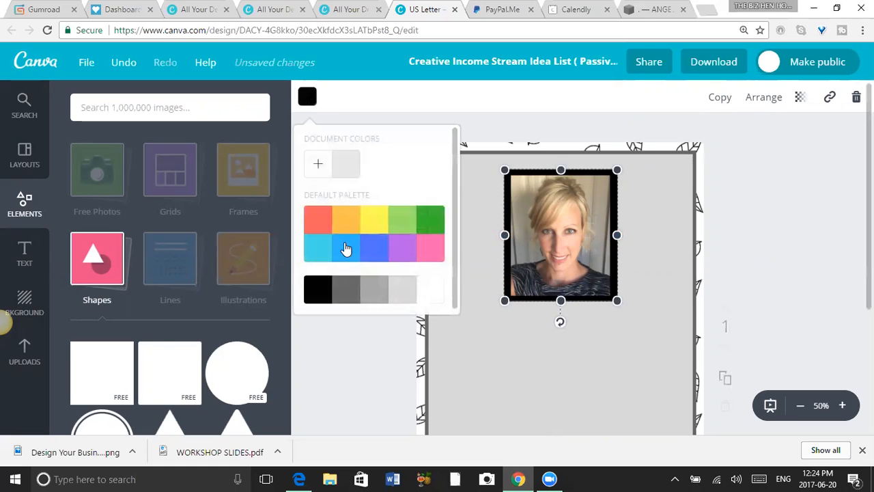
{"action": "left_click", "coordinate": [349, 292]}
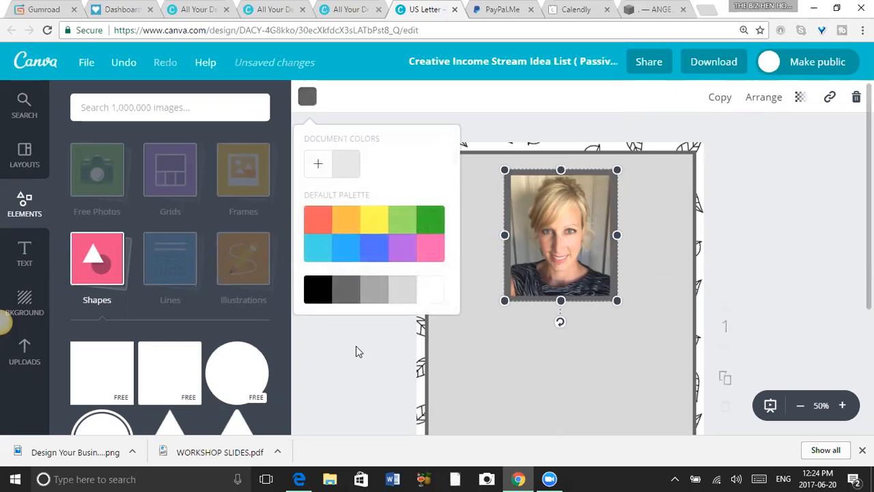
{"action": "left_click", "coordinate": [589, 362]}
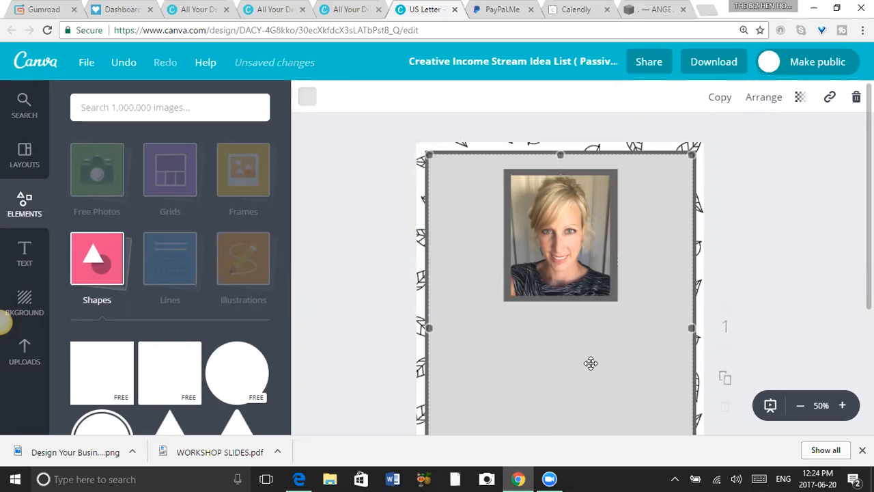
Shrink the dark grey photo border to about 300 × 355, leaving a thin, even outline around the portrait.
{"action": "left_click", "coordinate": [509, 298]}
{"action": "left_click_drag", "start_coordinate": [505, 300], "coordinate": [508, 297]}
{"action": "left_click_drag", "start_coordinate": [617, 170], "coordinate": [613, 172]}
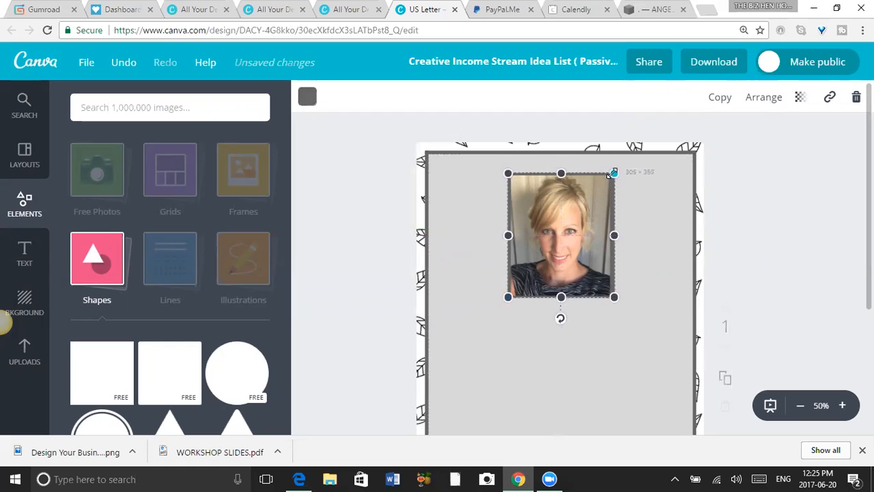
{"action": "left_click_drag", "start_coordinate": [613, 239], "coordinate": [609, 235]}
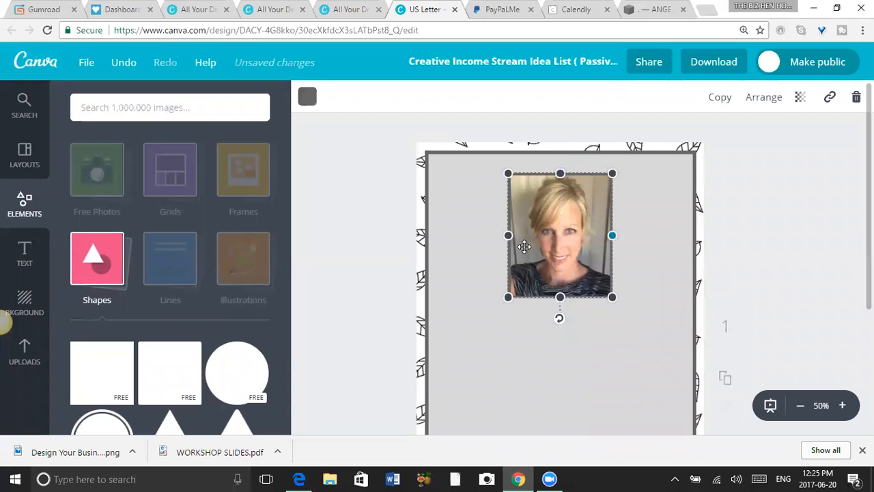
{"action": "left_click", "coordinate": [761, 219]}
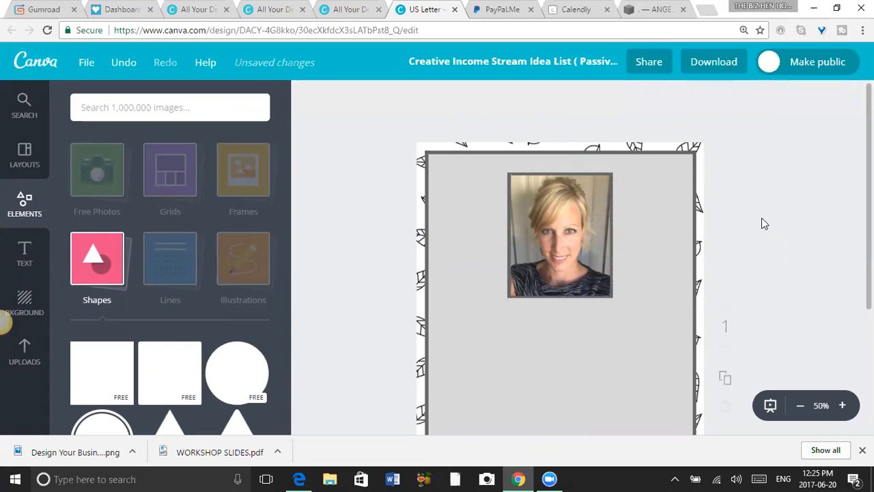
Add a heading below the portrait reading "Creative Income Stream Idea List", with "Idea List" on a second line.
{"action": "left_click_drag", "start_coordinate": [868, 217], "coordinate": [868, 275]}
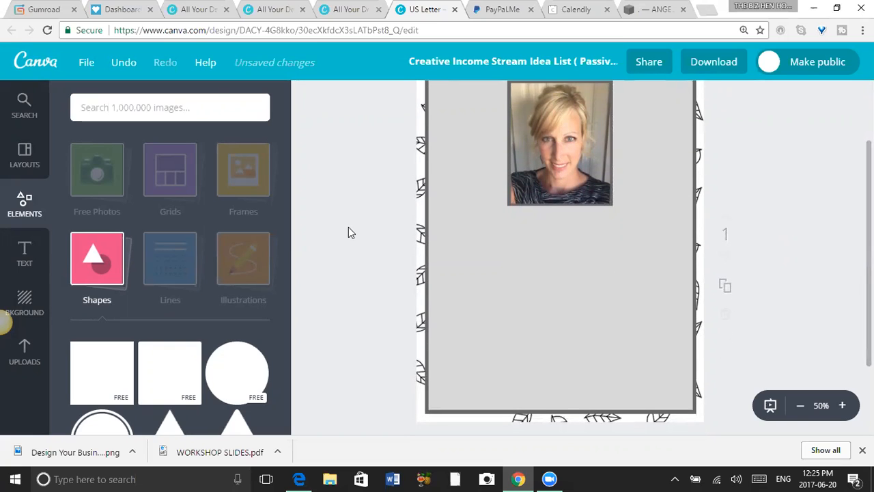
{"action": "left_click", "coordinate": [23, 263]}
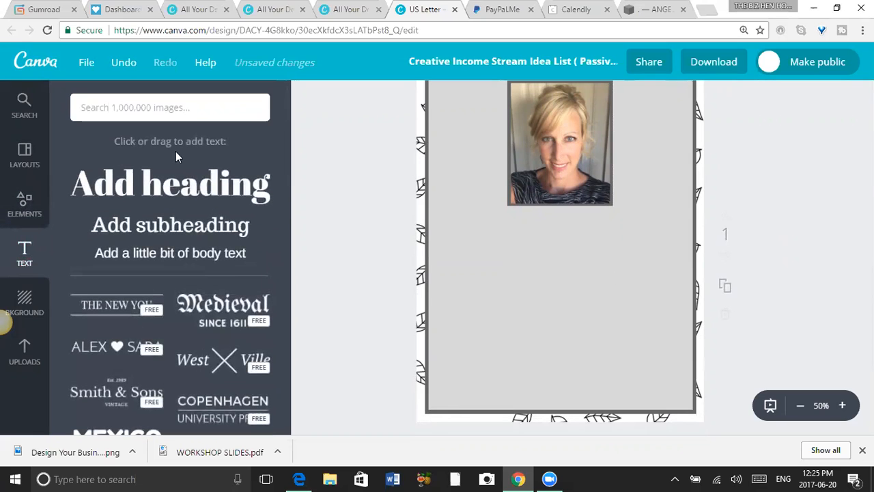
{"action": "left_click", "coordinate": [222, 191]}
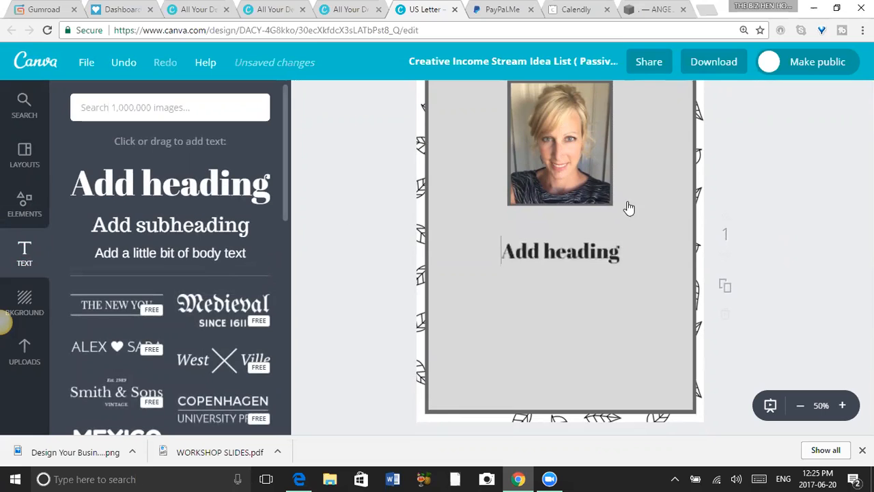
{"action": "type", "text": "C"}
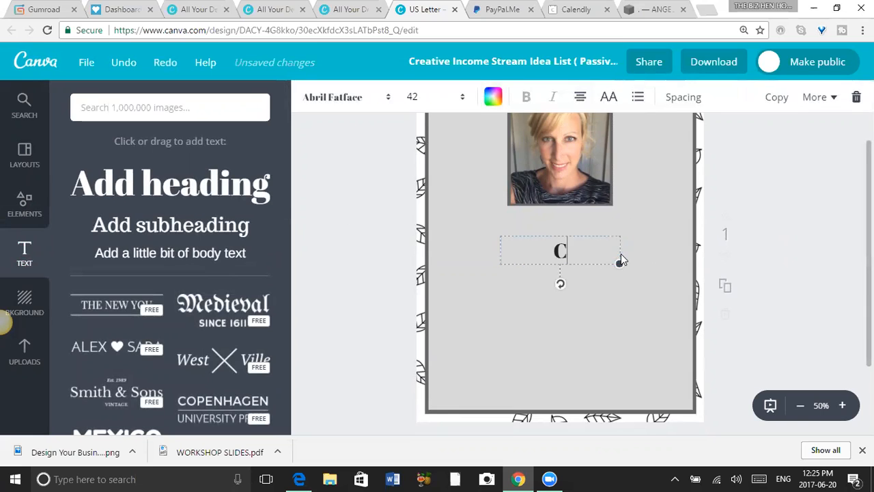
{"action": "type", "text": "reativ"}
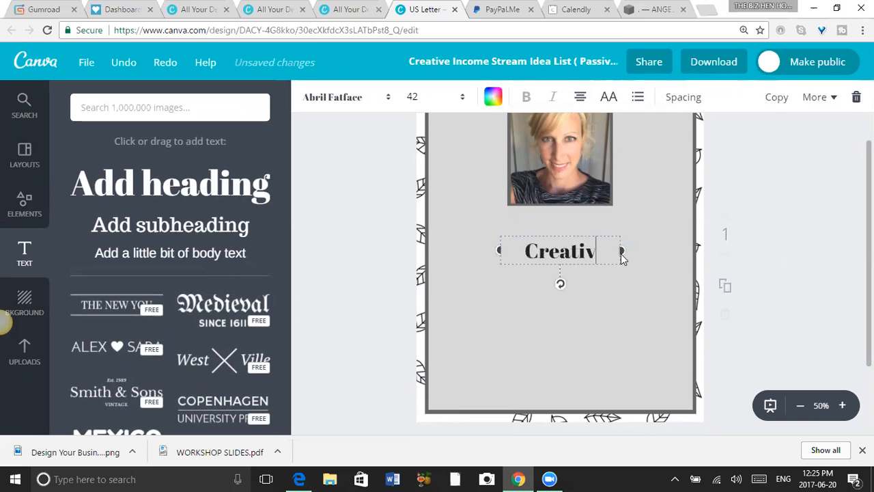
{"action": "type", "text": "e Income Strea"}
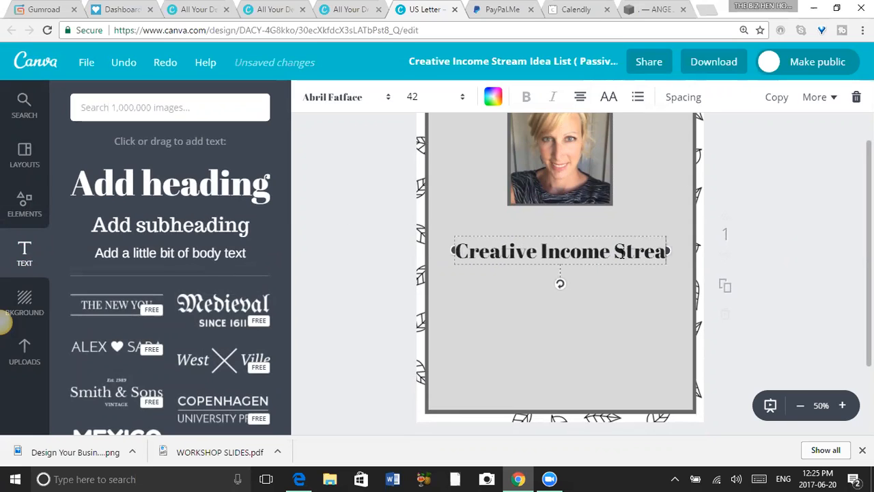
{"action": "type", "text": "m Idea List"}
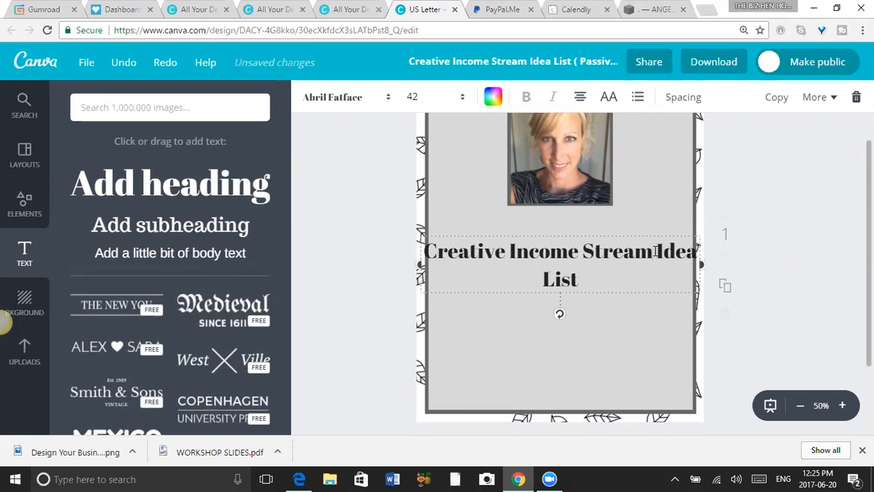
{"action": "left_click", "coordinate": [655, 251]}
{"action": "key", "text": "Return"}
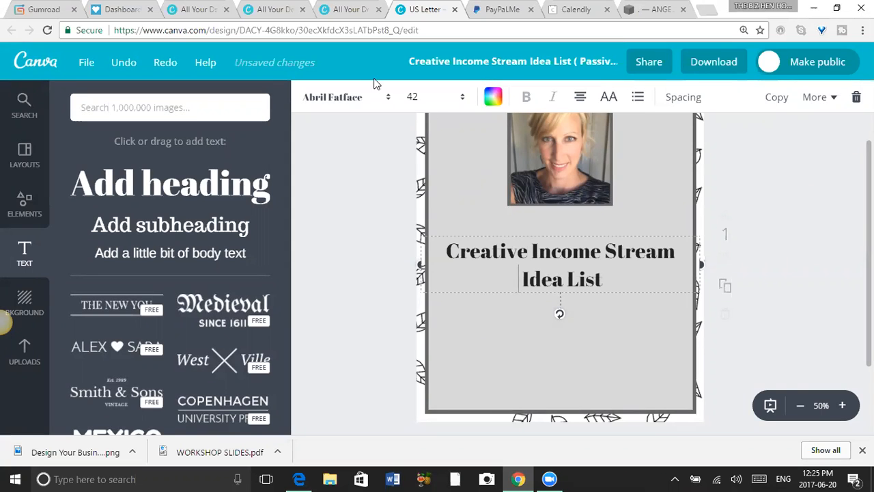
Set the heading's font to Alegreya Small Caps without bold and move the heading up closer to the portrait.
{"action": "left_click", "coordinate": [357, 97]}
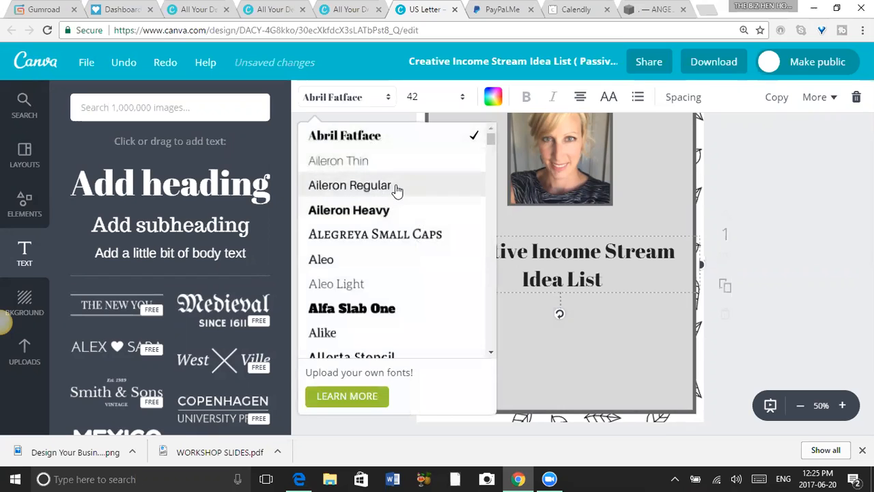
{"action": "left_click", "coordinate": [396, 235]}
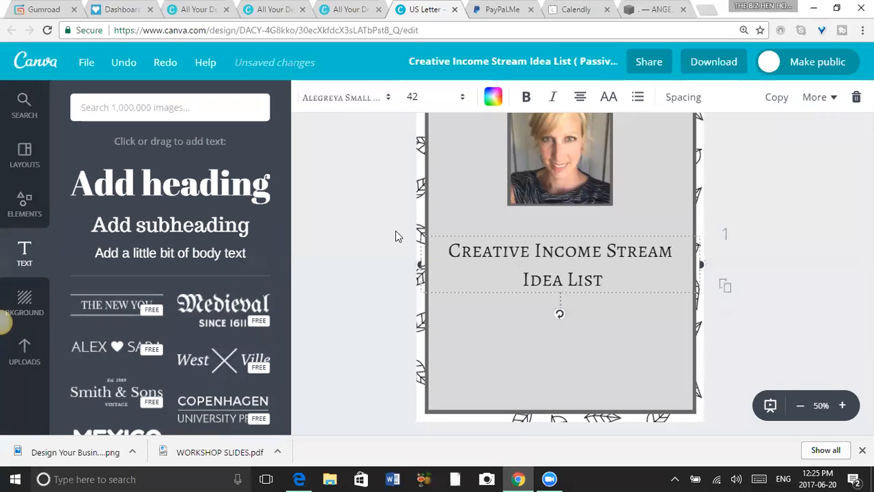
{"action": "left_click", "coordinate": [526, 97]}
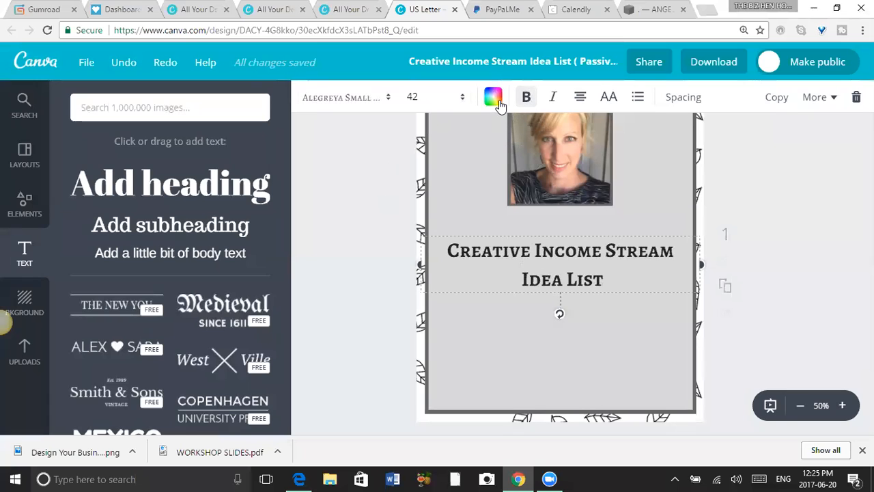
{"action": "left_click", "coordinate": [525, 97]}
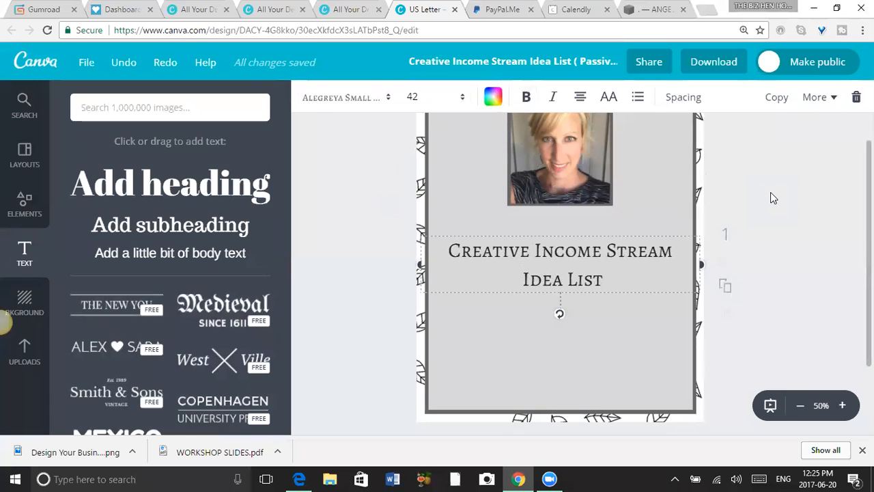
{"action": "left_click_drag", "start_coordinate": [560, 255], "coordinate": [567, 240]}
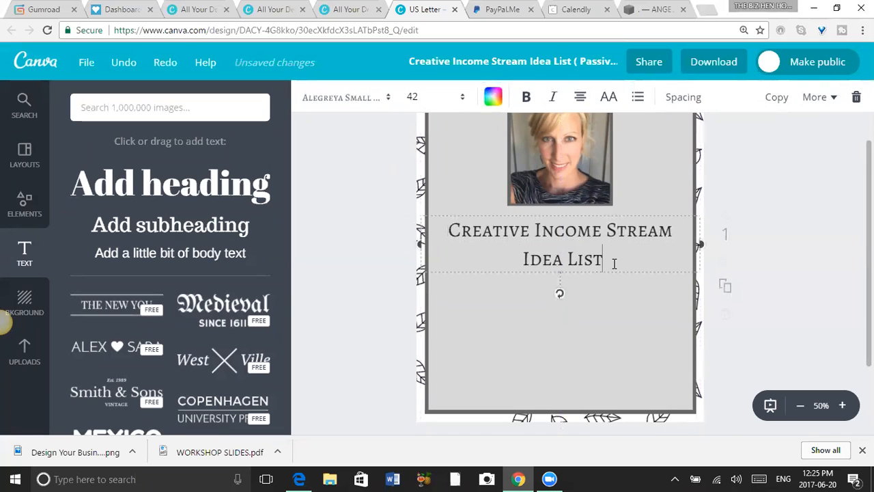
{"action": "left_click", "coordinate": [802, 233]}
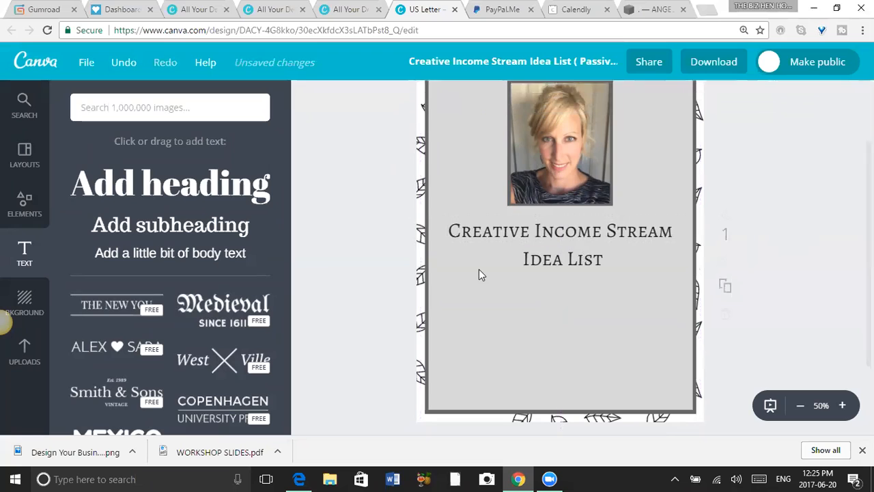
Replace the heading text with "50 Creative Income Stream Ideas".
{"action": "left_click", "coordinate": [539, 234]}
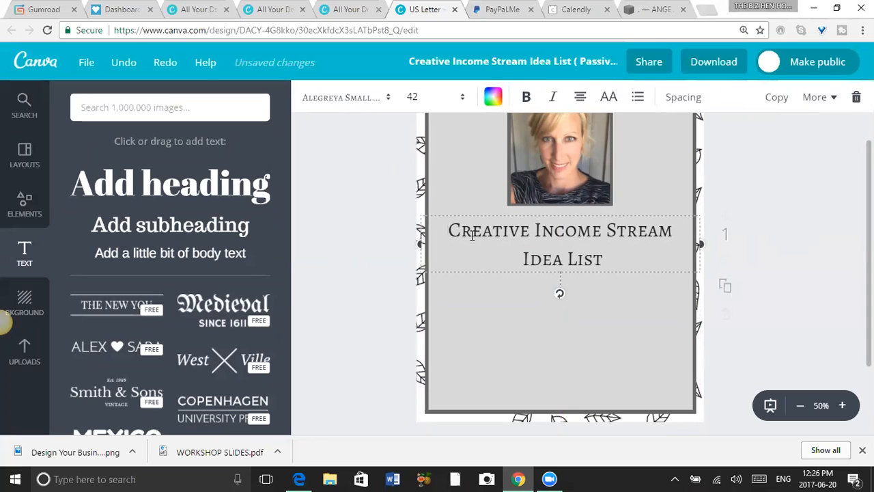
{"action": "left_click_drag", "start_coordinate": [608, 258], "coordinate": [451, 230]}
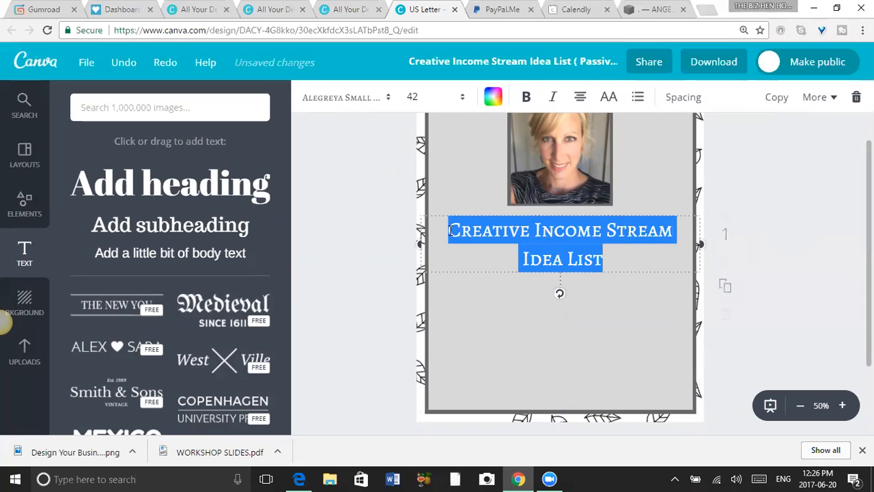
{"action": "type", "text": "50 Creative Income Stream"}
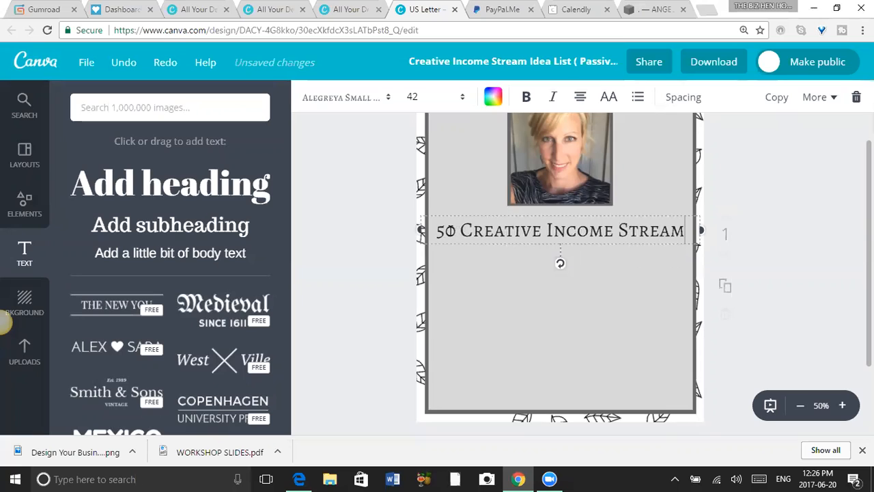
{"action": "type", "text": " Ideas"}
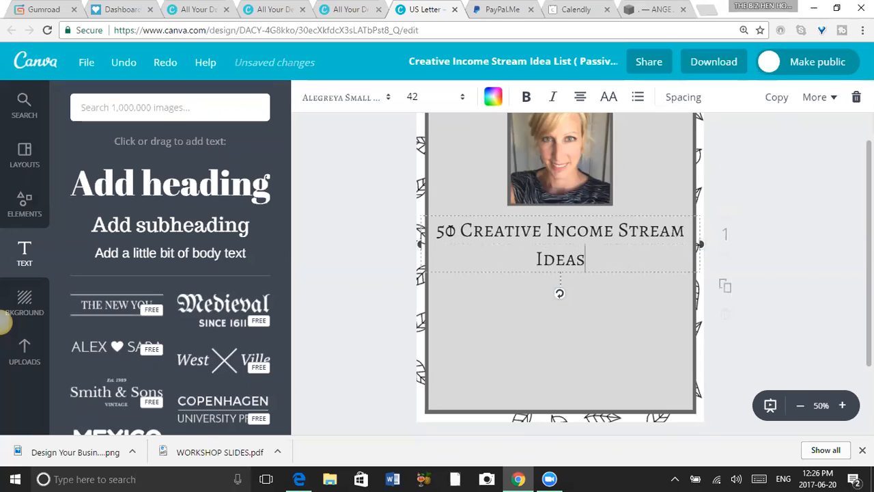
{"action": "type", "text": "!"}
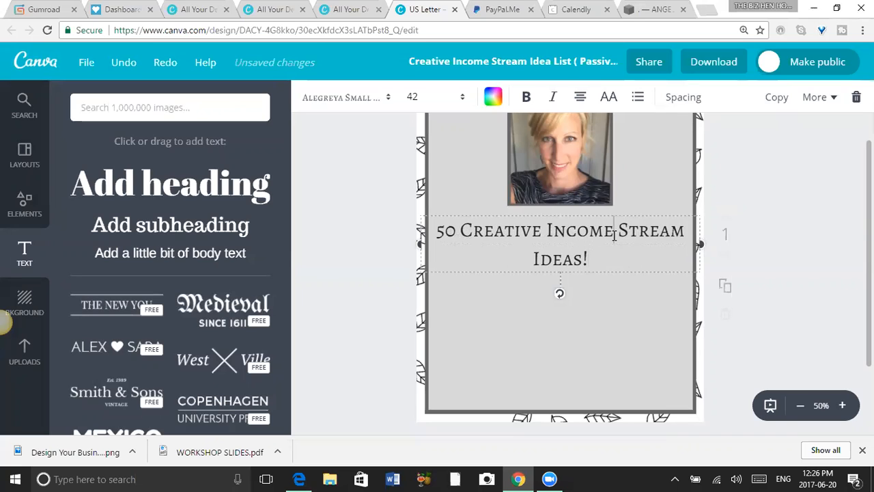
Reflow the heading as "50 Creative Income" above "Stream Ideas!" and recentre its slightly narrowed text box under the portrait.
{"action": "key", "text": "Return"}
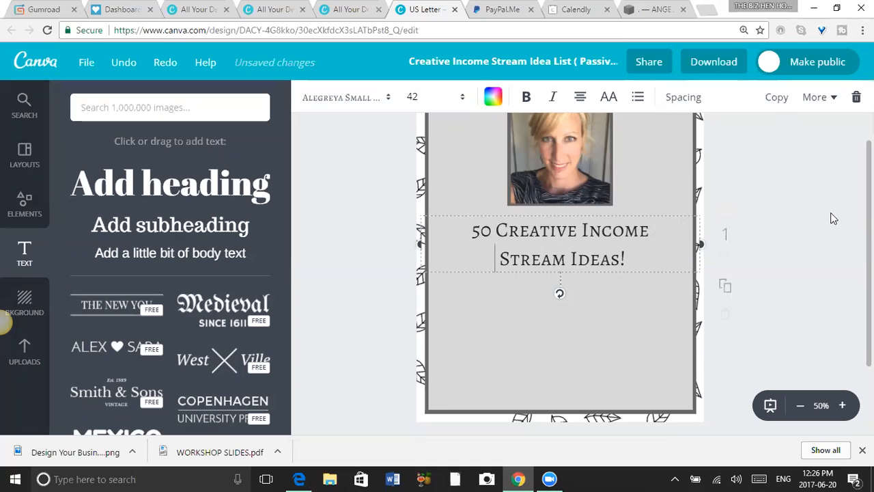
{"action": "left_click_drag", "start_coordinate": [421, 243], "coordinate": [432, 258]}
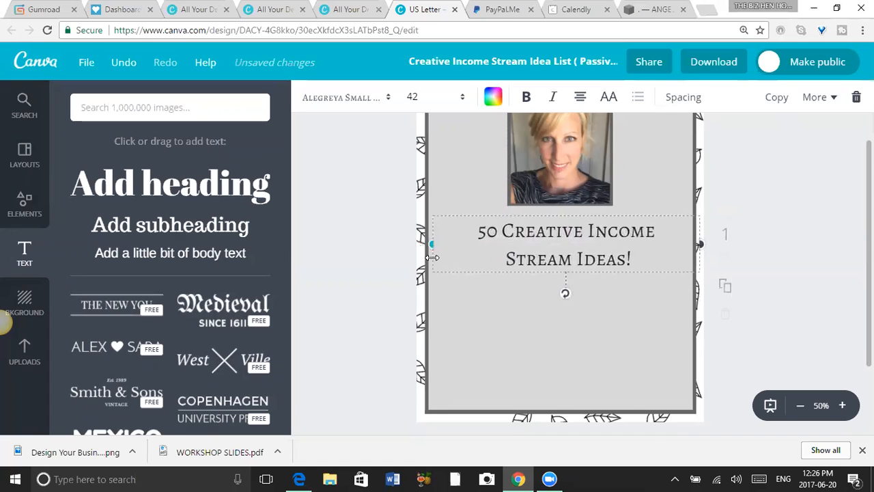
{"action": "mouse_move", "coordinate": [564, 260]}
{"action": "left_mouse_down"}
{"action": "mouse_move", "coordinate": [542, 255]}
{"action": "mouse_move", "coordinate": [557, 255]}
{"action": "left_mouse_up"}
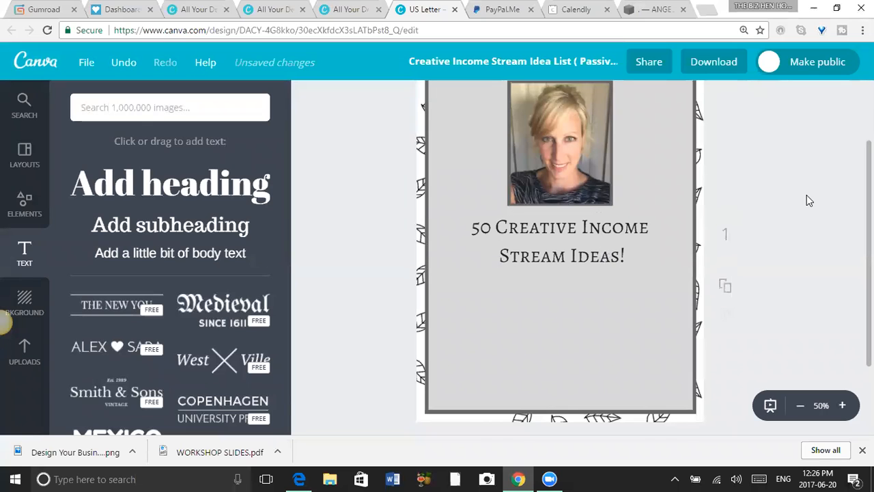
Search the image library for "line" and add the orange dotted line to the page.
{"action": "left_click", "coordinate": [137, 107]}
{"action": "type", "text": "l"}
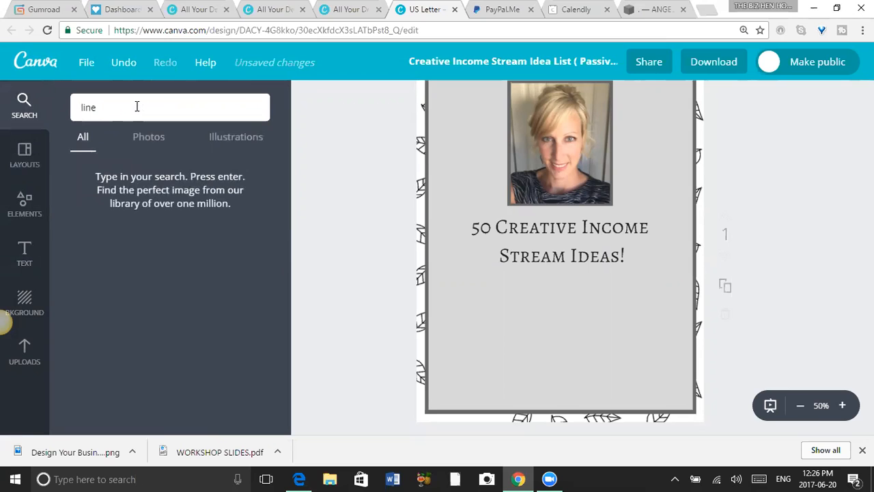
{"action": "type", "text": "ine"}
{"action": "key", "text": "Return"}
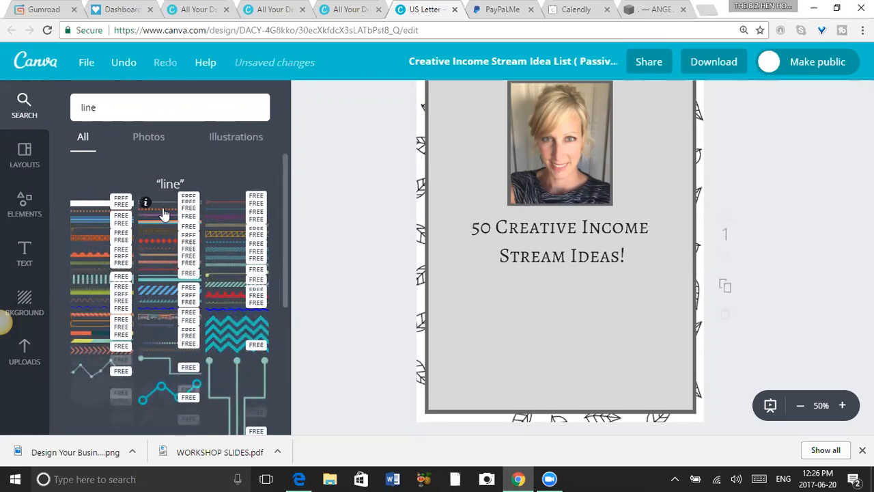
{"action": "left_click", "coordinate": [163, 214]}
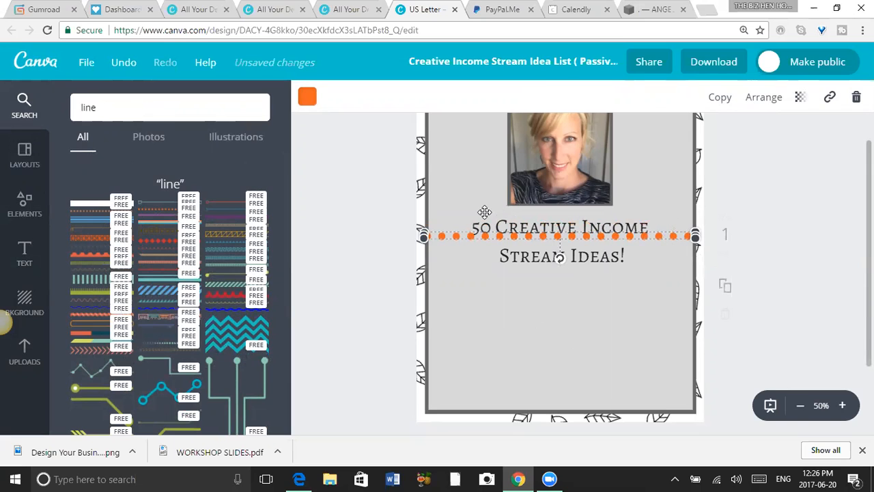
{"action": "left_click", "coordinate": [385, 232]}
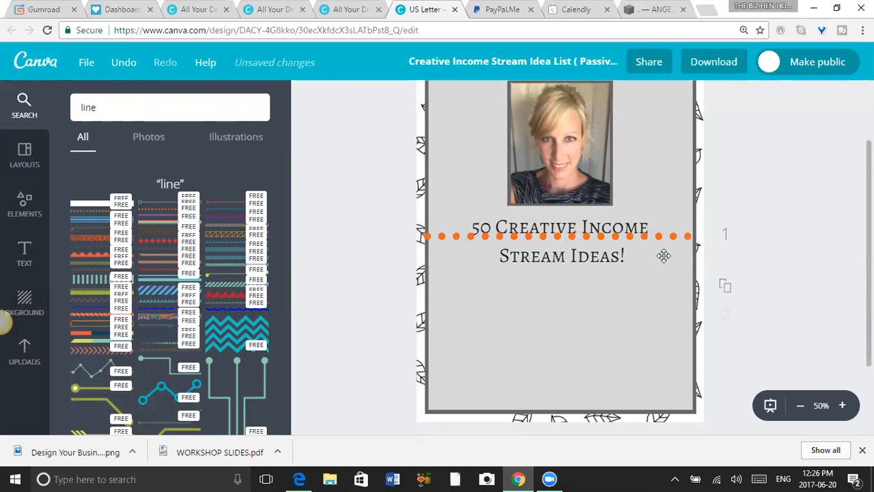
Recolour the dotted line with the custom light turquoise 7cf2ed.
{"action": "left_click", "coordinate": [674, 236]}
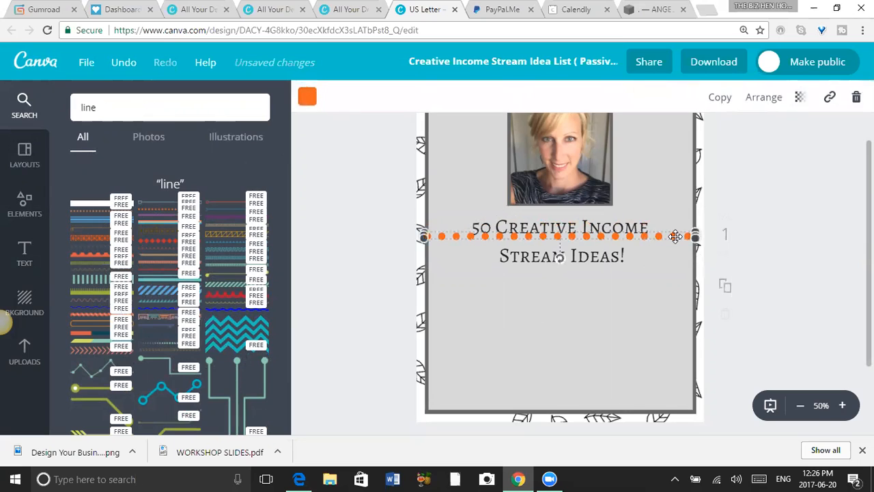
{"action": "left_click", "coordinate": [307, 96]}
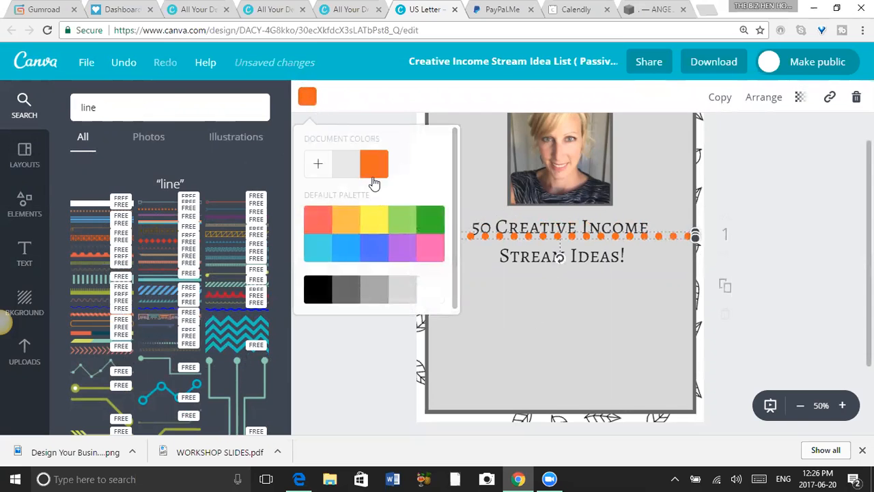
{"action": "left_click", "coordinate": [320, 167]}
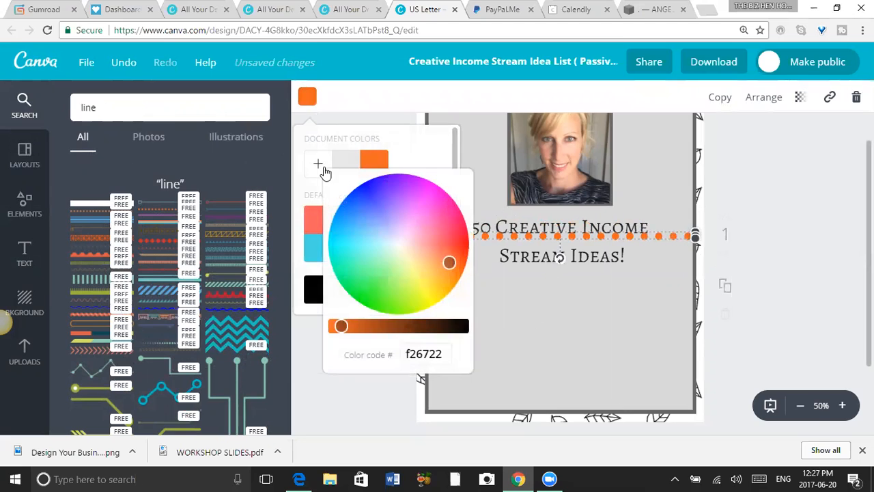
{"action": "left_click_drag", "start_coordinate": [387, 252], "coordinate": [367, 245]}
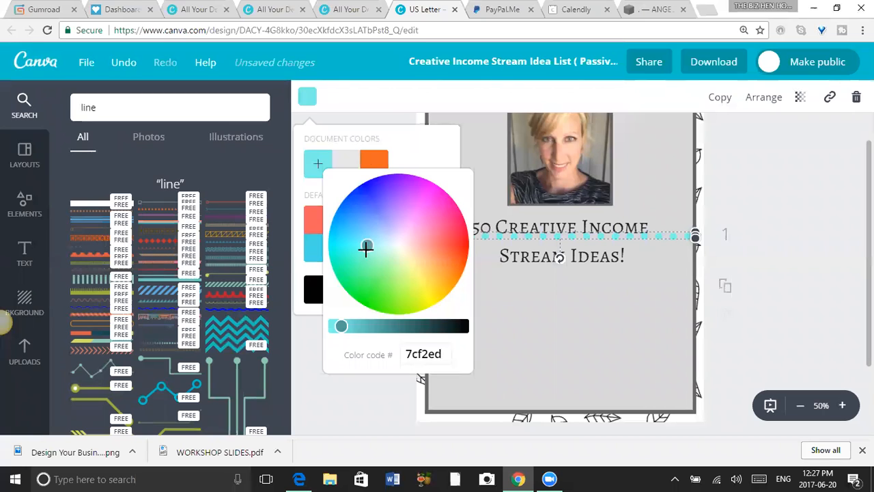
{"action": "left_click", "coordinate": [814, 250]}
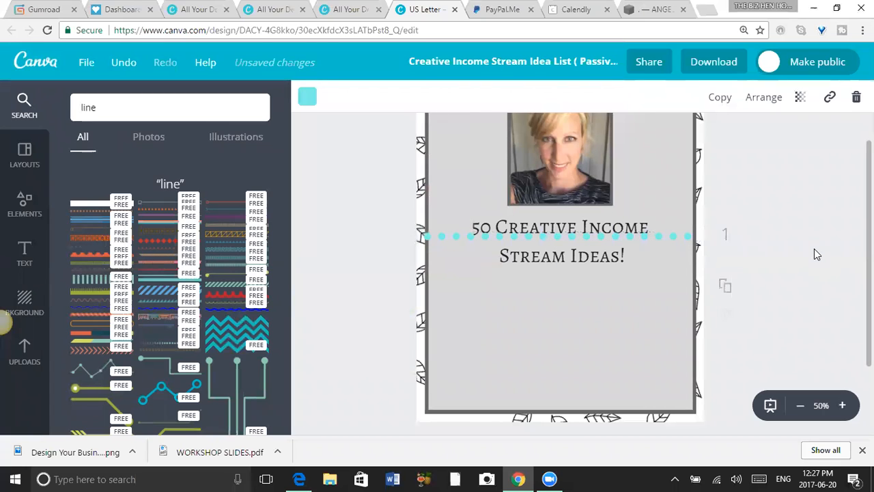
Shorten the dotted line to slightly wider than the heading and centre it directly beneath "Stream Ideas!".
{"action": "left_click", "coordinate": [677, 236]}
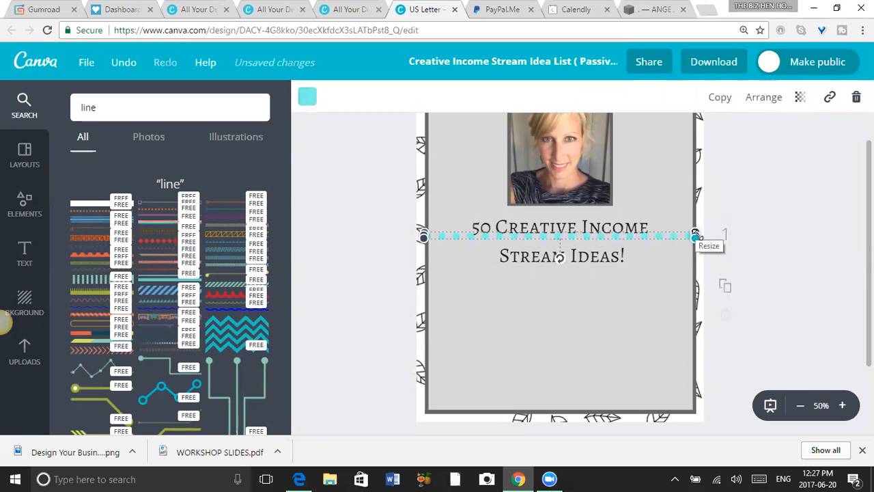
{"action": "left_click_drag", "start_coordinate": [693, 234], "coordinate": [627, 274]}
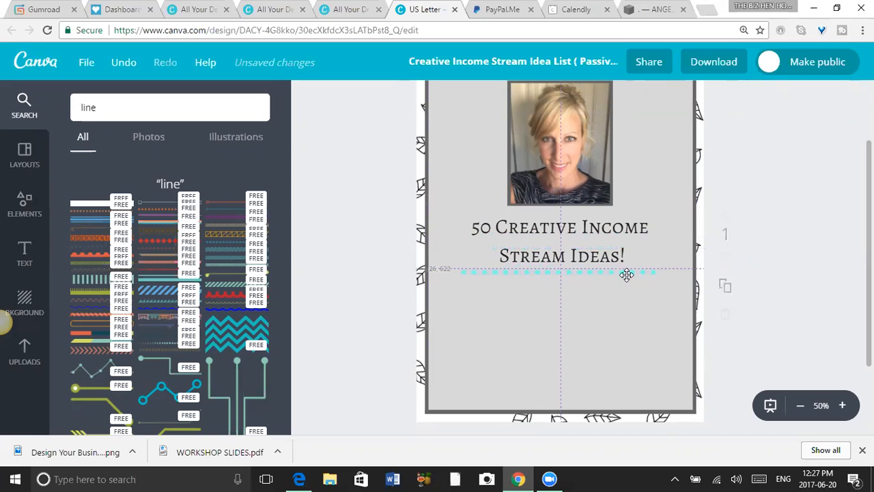
Set the light grey content rectangle's transparency to 100.
{"action": "left_click", "coordinate": [656, 350]}
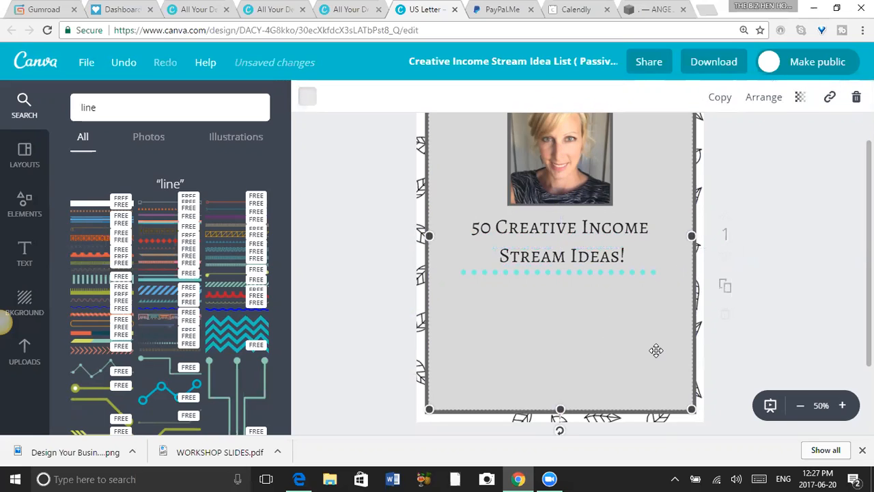
{"action": "left_click", "coordinate": [799, 97]}
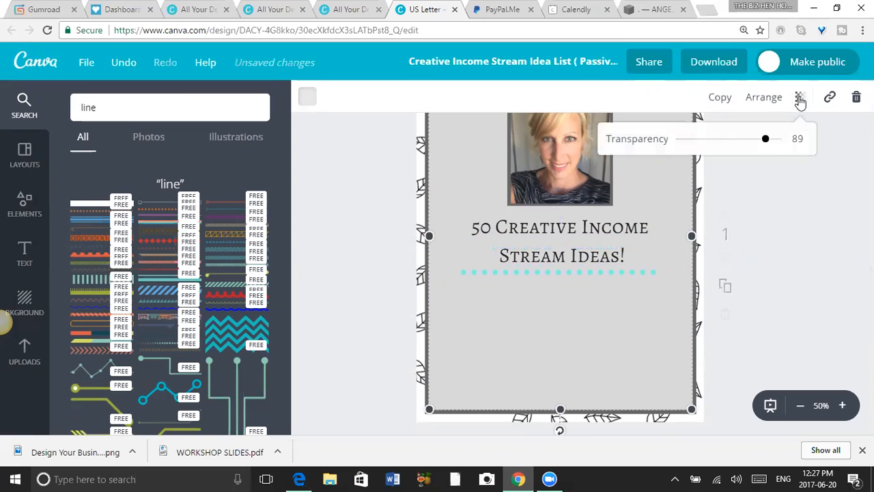
{"action": "left_click_drag", "start_coordinate": [742, 139], "coordinate": [783, 144]}
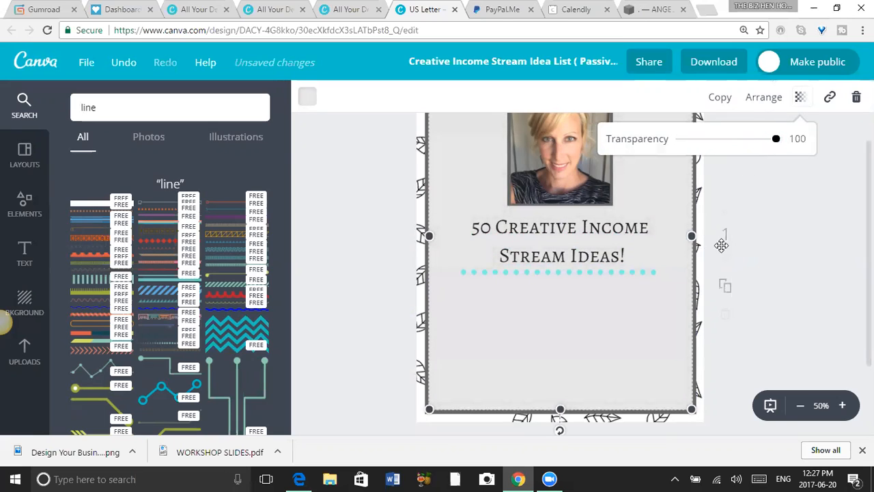
{"action": "left_click", "coordinate": [790, 317]}
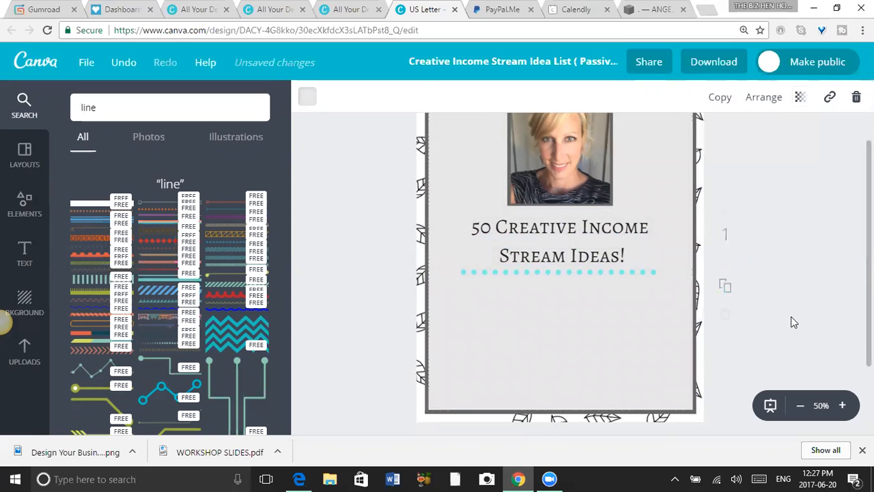
Set the transparency of the dark grey rectangle behind the content area to 45.
{"action": "left_click", "coordinate": [697, 334]}
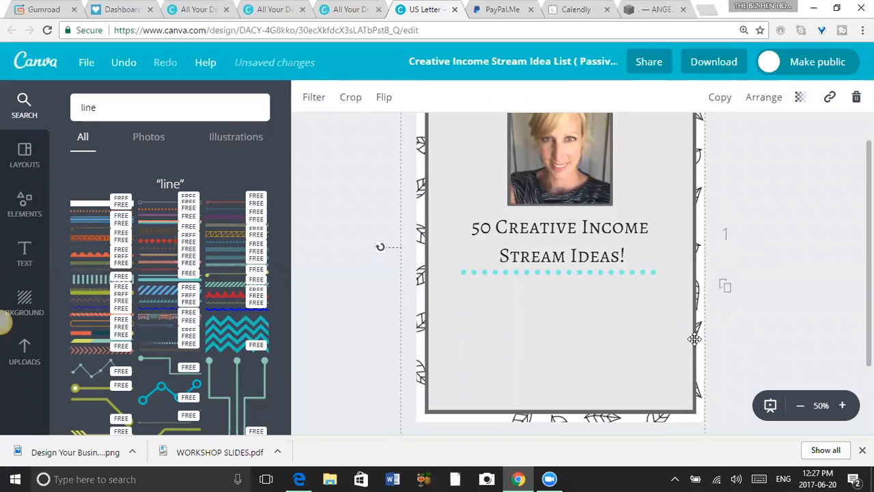
{"action": "left_click", "coordinate": [695, 339]}
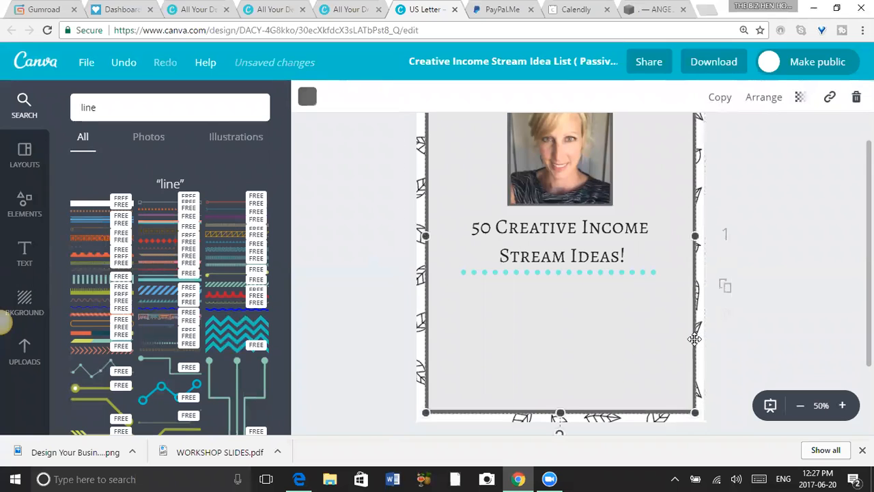
{"action": "left_click", "coordinate": [800, 97]}
{"action": "left_click", "coordinate": [728, 139]}
{"action": "mouse_move", "coordinate": [726, 141]}
{"action": "left_mouse_down"}
{"action": "mouse_move", "coordinate": [693, 140]}
{"action": "mouse_move", "coordinate": [755, 144]}
{"action": "mouse_move", "coordinate": [725, 145]}
{"action": "left_mouse_up"}
Set the light grey content rectangle's transparency to 89 so the leaf pattern shows through.
{"action": "left_click", "coordinate": [645, 341]}
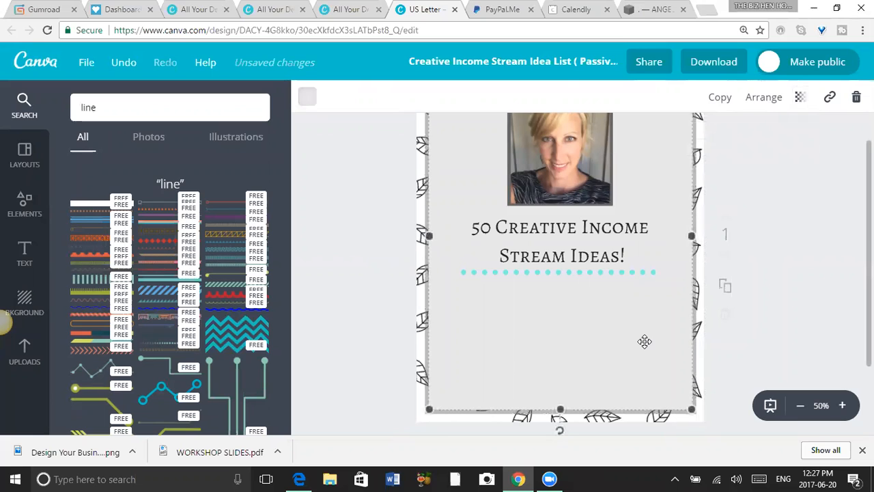
{"action": "left_click", "coordinate": [799, 97]}
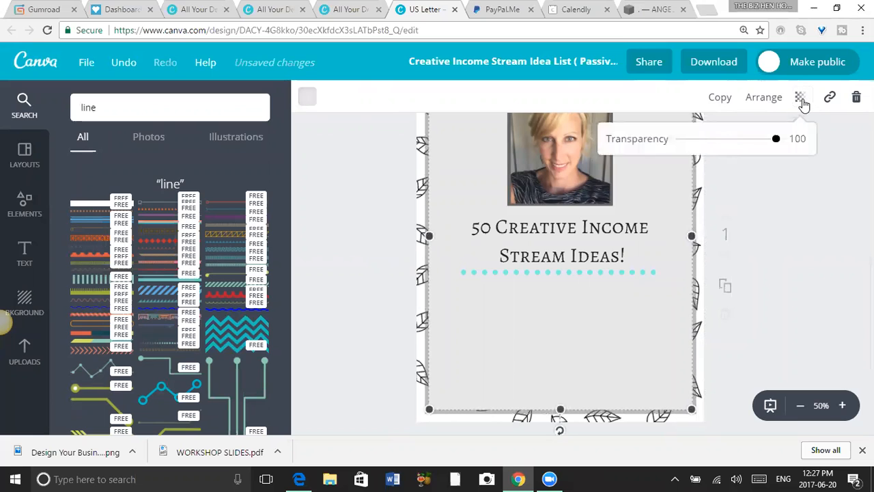
{"action": "left_click", "coordinate": [727, 140]}
{"action": "left_click_drag", "start_coordinate": [729, 140], "coordinate": [767, 141]}
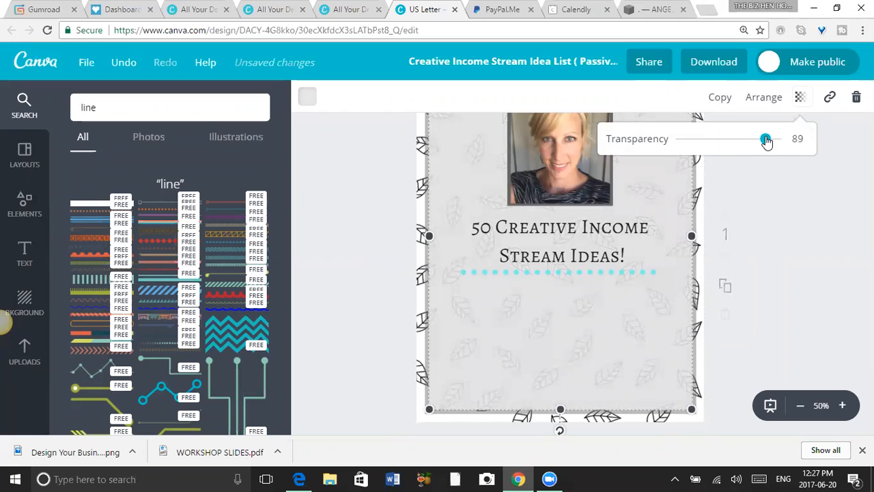
{"action": "left_click", "coordinate": [780, 307]}
Recolour the dotted line under the heading with the light green of the default palette.
{"action": "left_click", "coordinate": [641, 272]}
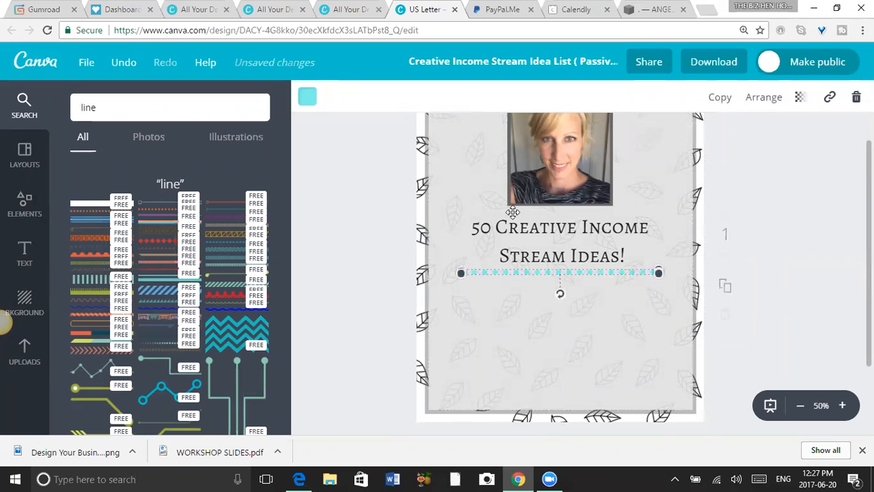
{"action": "left_click", "coordinate": [307, 97]}
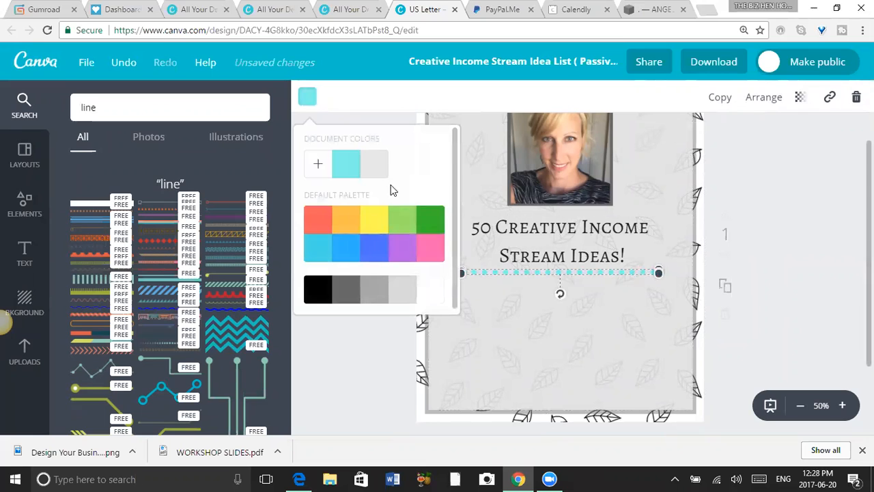
{"action": "left_click", "coordinate": [408, 217]}
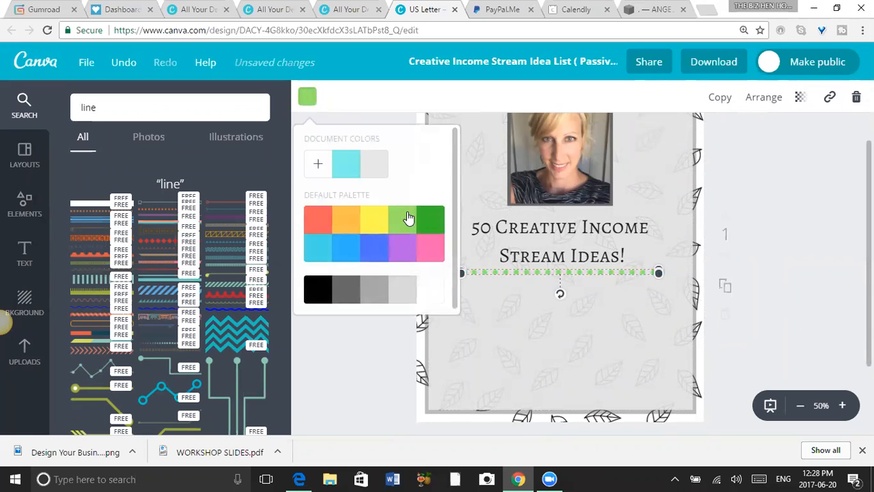
{"action": "left_click", "coordinate": [825, 188]}
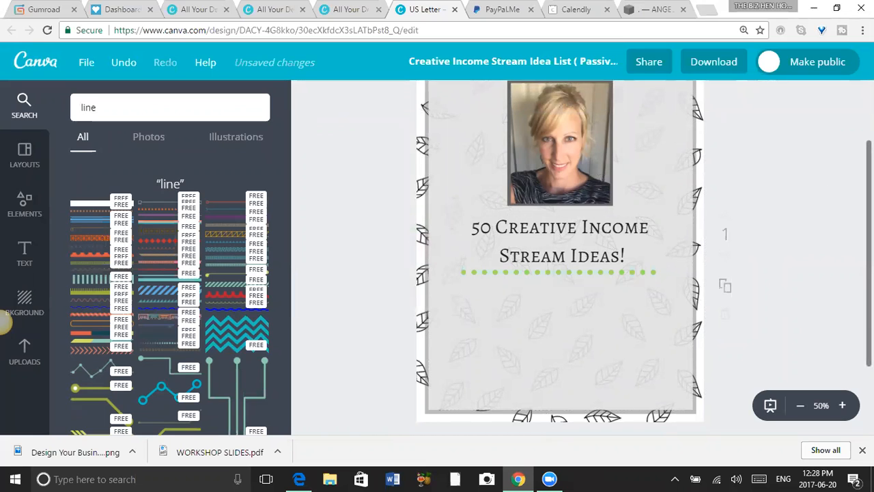
Lower the transparency value of the dark grey border rectangle around the content area to 35.
{"action": "scroll", "coordinate": [581, 257], "scroll_direction": "up", "scroll_amount": 1}
{"action": "scroll", "coordinate": [580, 256], "scroll_direction": "down", "scroll_amount": 1}
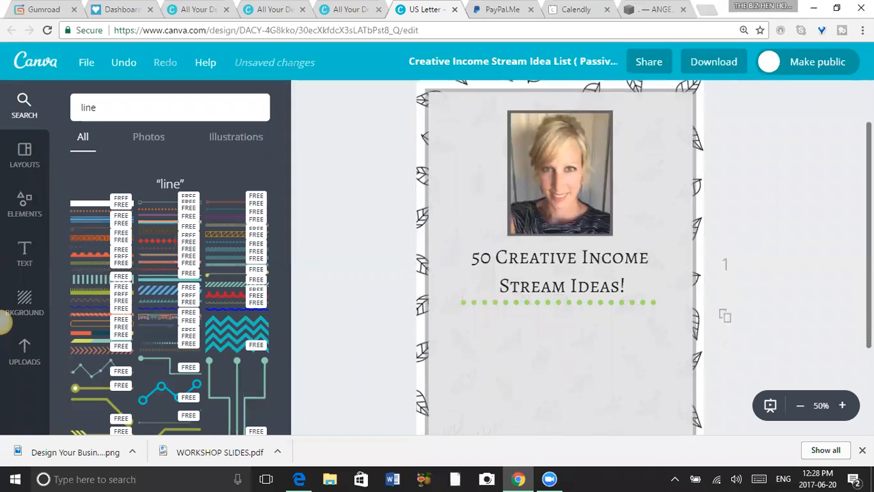
{"action": "scroll", "coordinate": [560, 257], "scroll_direction": "down", "scroll_amount": 2}
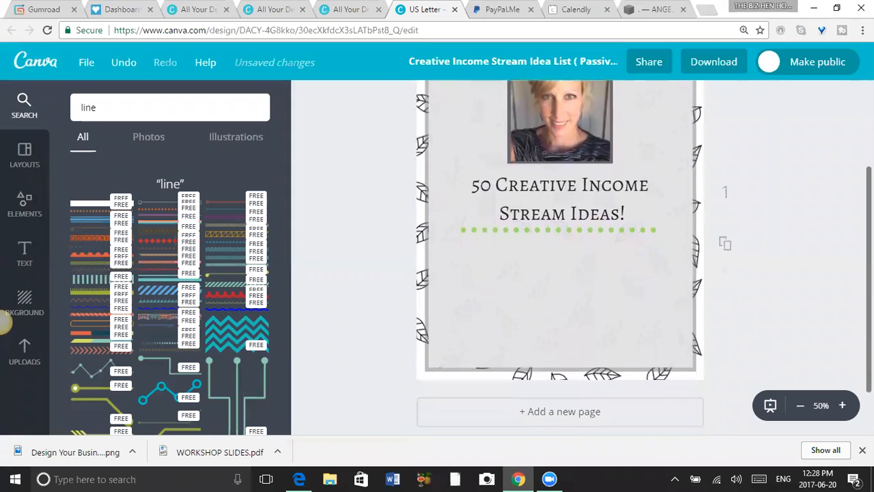
{"action": "scroll", "coordinate": [560, 256], "scroll_direction": "down", "scroll_amount": 1}
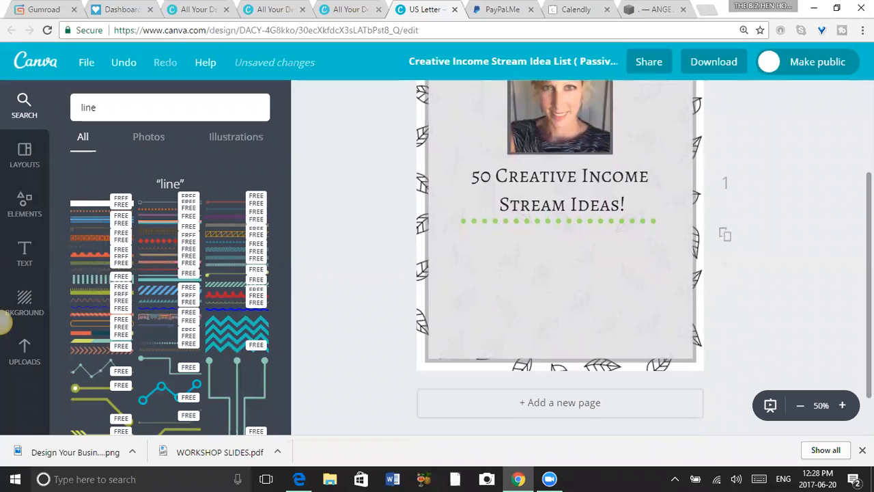
{"action": "left_click", "coordinate": [680, 273]}
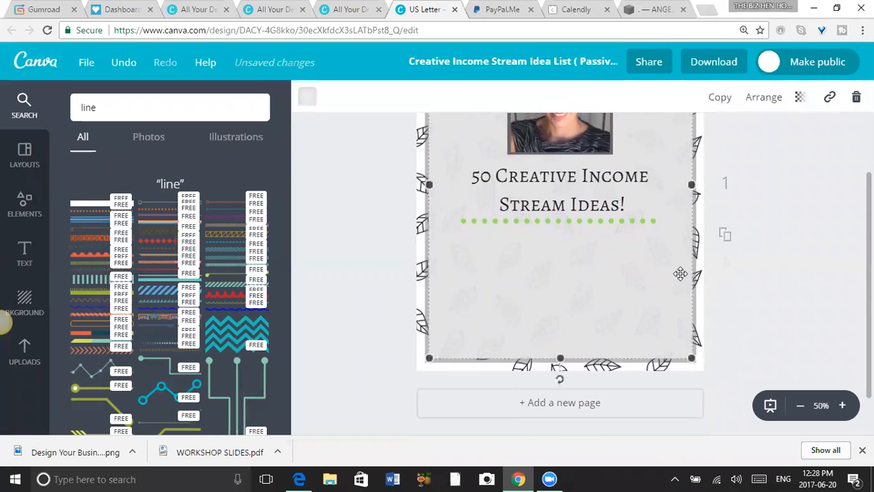
{"action": "left_click", "coordinate": [766, 260]}
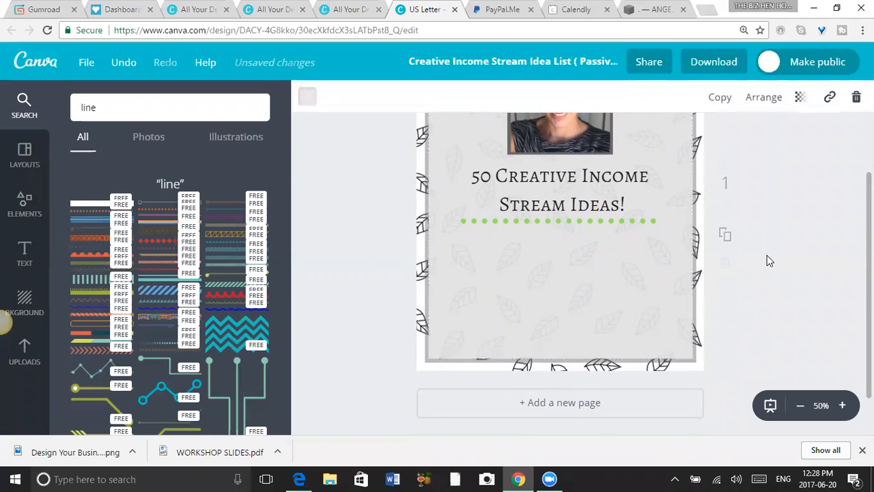
{"action": "left_click", "coordinate": [694, 275]}
{"action": "left_click", "coordinate": [799, 97]}
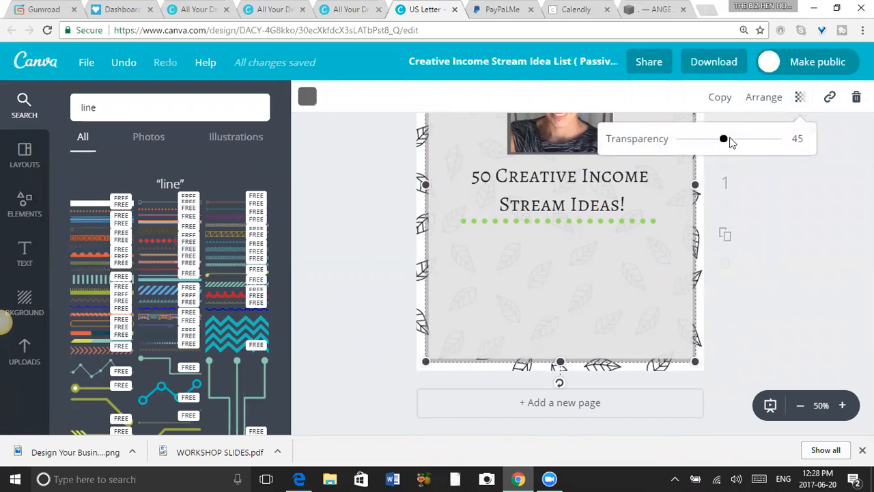
{"action": "left_click_drag", "start_coordinate": [723, 139], "coordinate": [716, 140]}
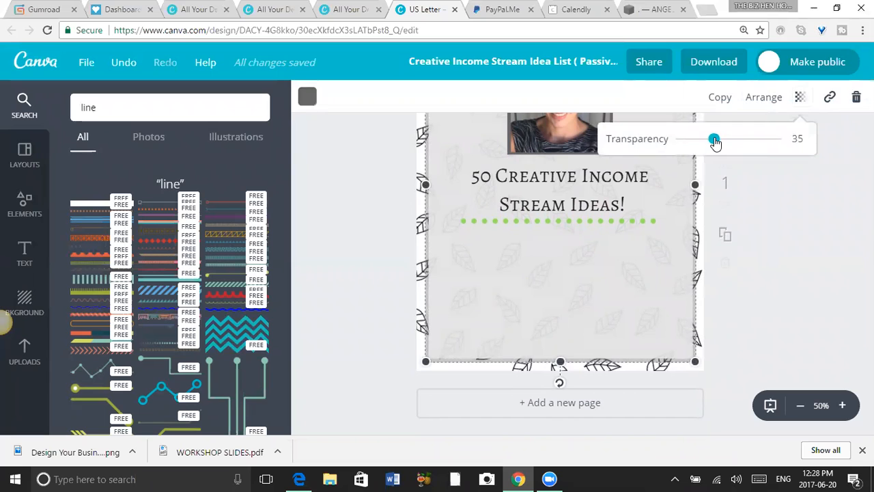
Look over the page from the portrait down to the lower edge to check the border, heading and dotted divider.
{"action": "left_click", "coordinate": [836, 176]}
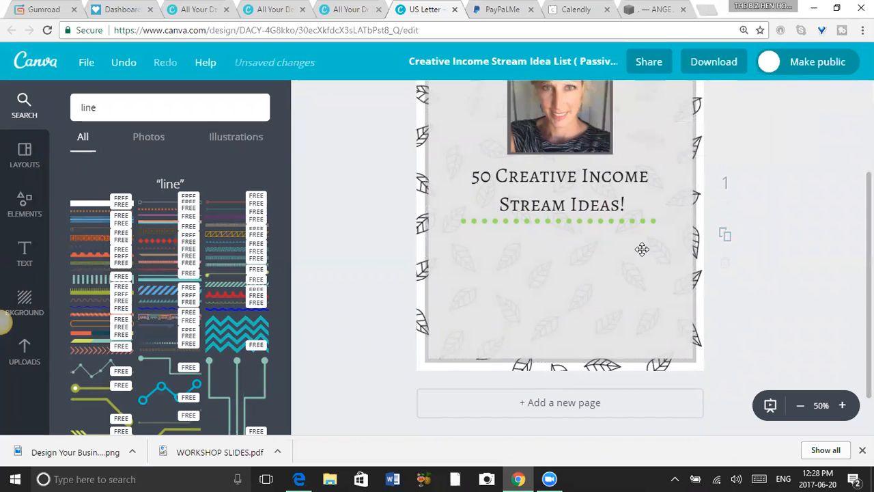
{"action": "left_click", "coordinate": [641, 248]}
{"action": "mouse_move", "coordinate": [764, 134]}
{"action": "left_mouse_down"}
{"action": "mouse_move", "coordinate": [736, 146]}
{"action": "mouse_move", "coordinate": [760, 149]}
{"action": "left_mouse_up"}
{"action": "left_click", "coordinate": [764, 218]}
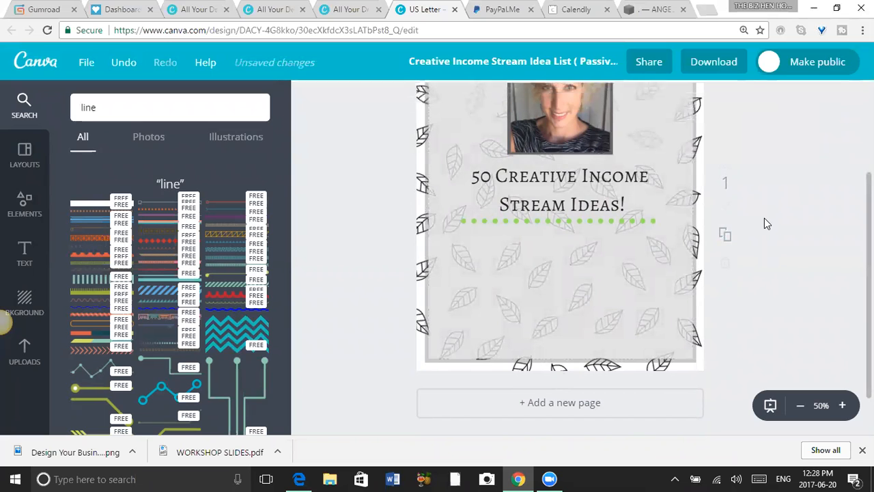
{"action": "scroll", "coordinate": [560, 259], "scroll_direction": "up", "scroll_amount": 2}
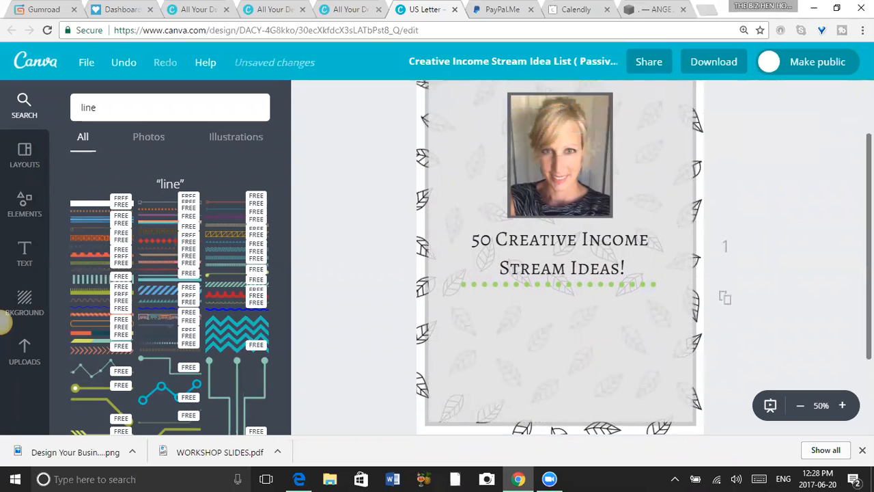
{"action": "scroll", "coordinate": [697, 171], "scroll_direction": "down", "scroll_amount": 1}
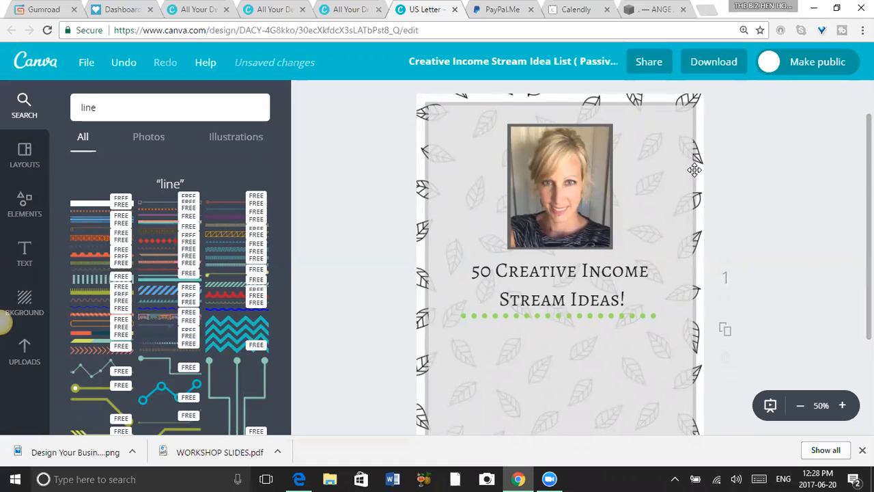
{"action": "scroll", "coordinate": [560, 259], "scroll_direction": "down", "scroll_amount": 2}
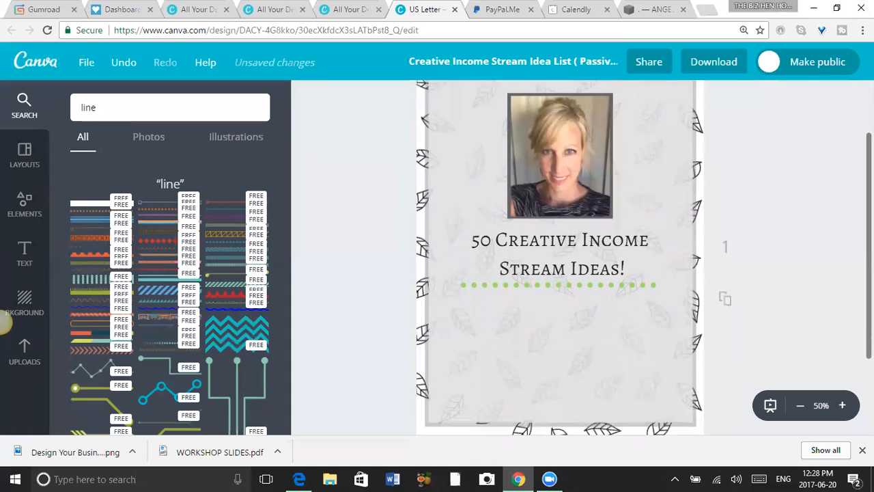
{"action": "scroll", "coordinate": [560, 260], "scroll_direction": "down", "scroll_amount": 4}
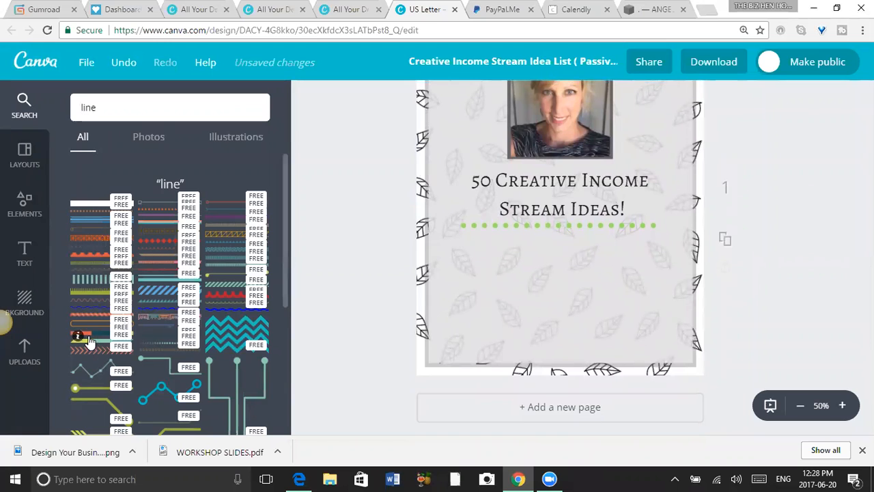
Add a subheading centred just below the green dotted line and replace its placeholder with the author's name.
{"action": "left_click", "coordinate": [25, 253]}
{"action": "left_click", "coordinate": [183, 228]}
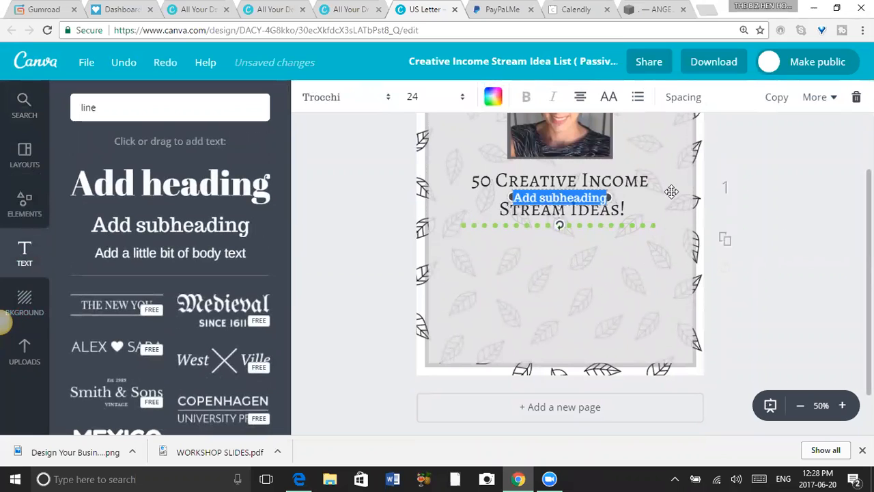
{"action": "left_click", "coordinate": [800, 202]}
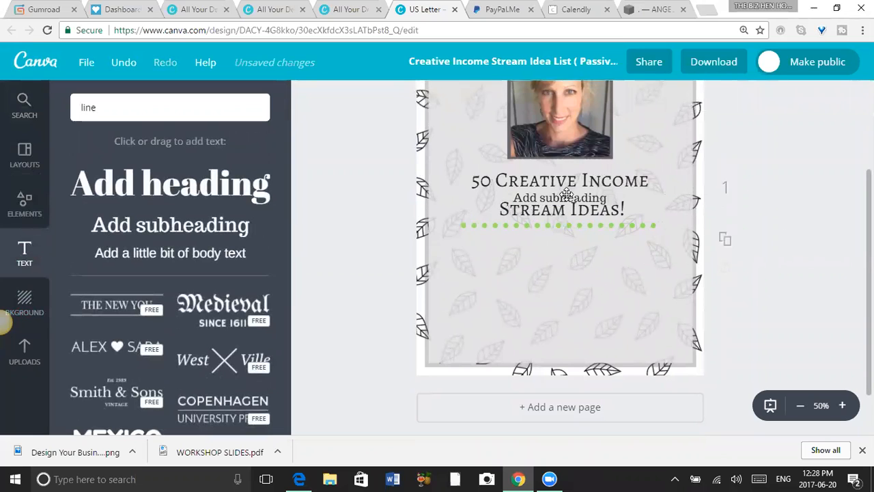
{"action": "left_click_drag", "start_coordinate": [566, 196], "coordinate": [566, 241]}
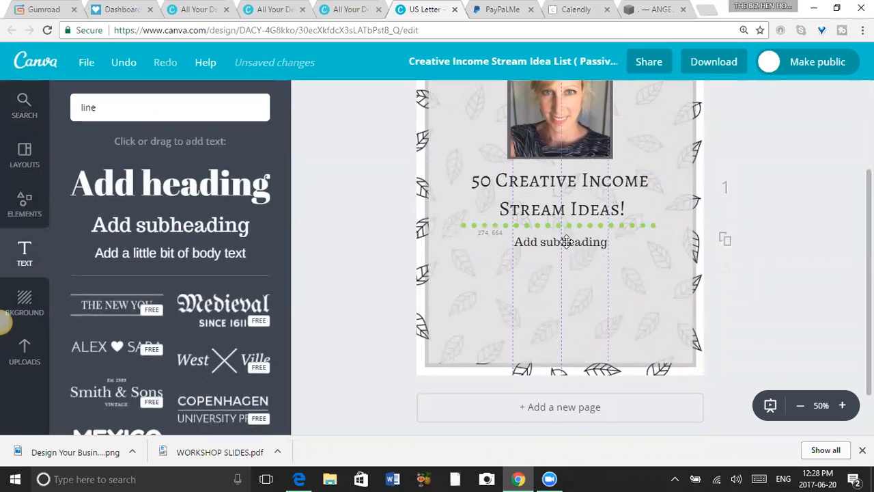
{"action": "double_click", "coordinate": [565, 241]}
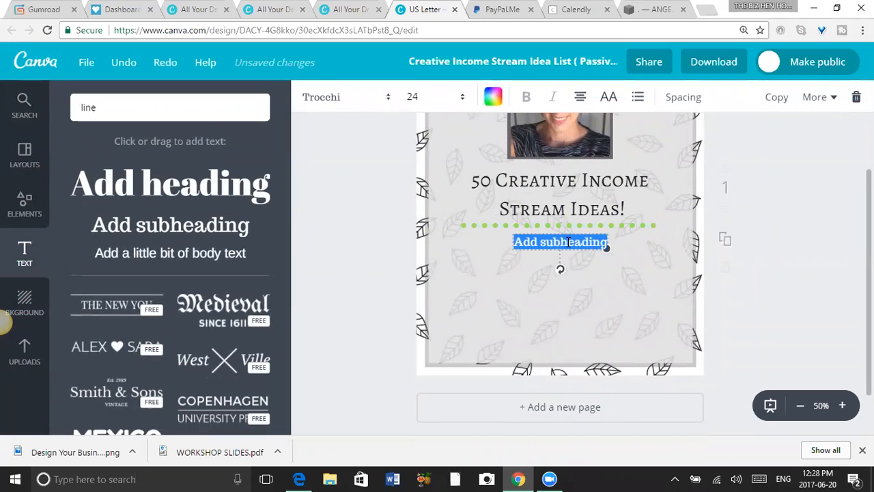
{"action": "type", "text": "Angela Lee"}
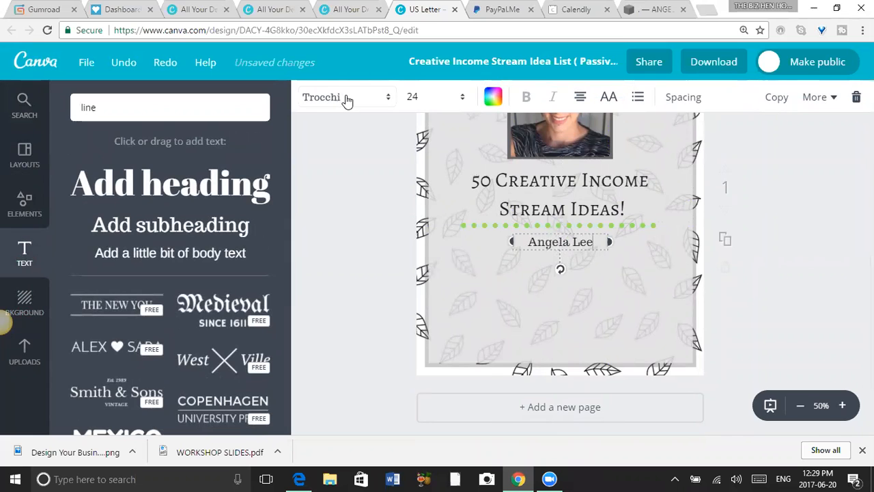
Set the author name below the dotted line in bold Aileron Thin.
{"action": "left_click", "coordinate": [347, 99]}
{"action": "left_click", "coordinate": [363, 252]}
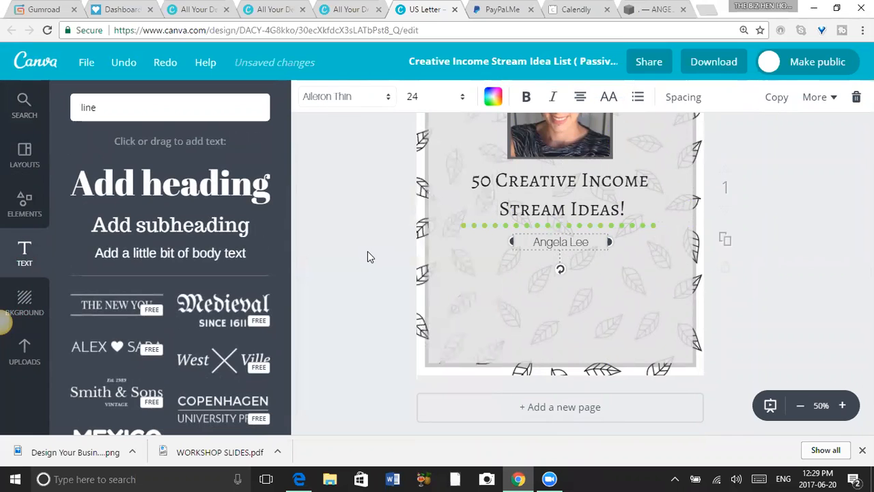
{"action": "left_click", "coordinate": [526, 98]}
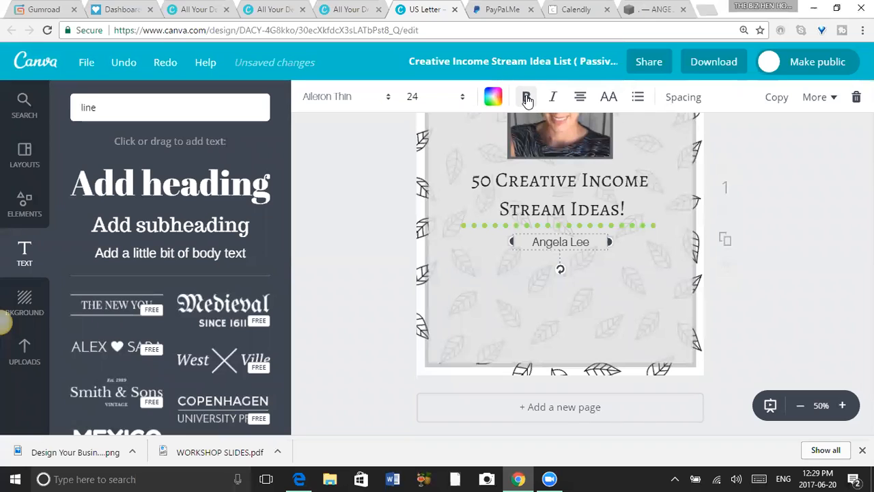
{"action": "left_click", "coordinate": [813, 225]}
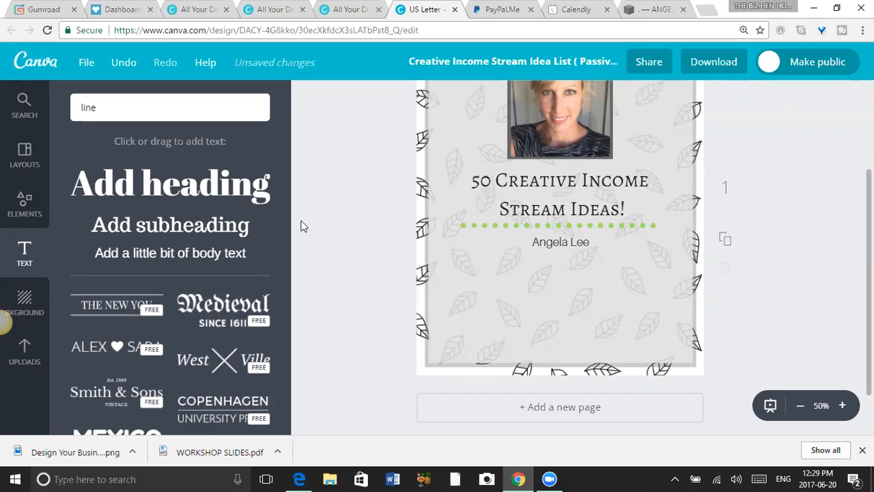
Add a body text block below the author name, with the author's full name and website address on separate lines.
{"action": "left_click_drag", "start_coordinate": [183, 258], "coordinate": [574, 291]}
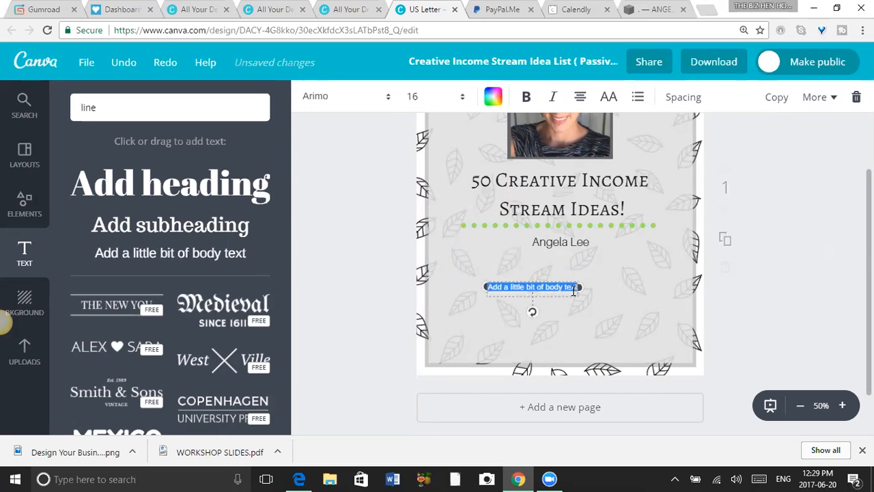
{"action": "left_click", "coordinate": [574, 291]}
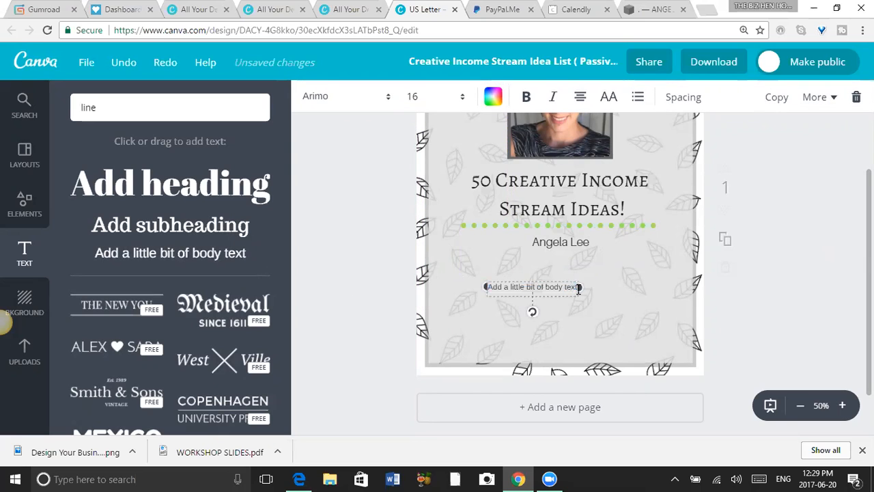
{"action": "key", "text": "BackSpace"}
{"action": "key", "text": "BackSpace"}
{"action": "key", "text": "BackSpace"}
{"action": "key", "text": "BackSpace"}
{"action": "key", "text": "BackSpace"}
{"action": "key", "text": "BackSpace"}
{"action": "key", "text": "BackSpace"}
{"action": "key", "text": "BackSpace"}
{"action": "key", "text": "BackSpace"}
{"action": "key", "text": "BackSpace"}
{"action": "key", "text": "BackSpace"}
{"action": "key", "text": "BackSpace"}
{"action": "key", "text": "BackSpace"}
{"action": "key", "text": "BackSpace"}
{"action": "key", "text": "BackSpace"}
{"action": "key", "text": "BackSpace"}
{"action": "key", "text": "BackSpace"}
{"action": "key", "text": "BackSpace"}
{"action": "key", "text": "BackSpace"}
{"action": "key", "text": "BackSpace"}
{"action": "type", "text": "Angela Neufeld"}
{"action": "key", "text": "Return"}
{"action": "type", "text": "www"}
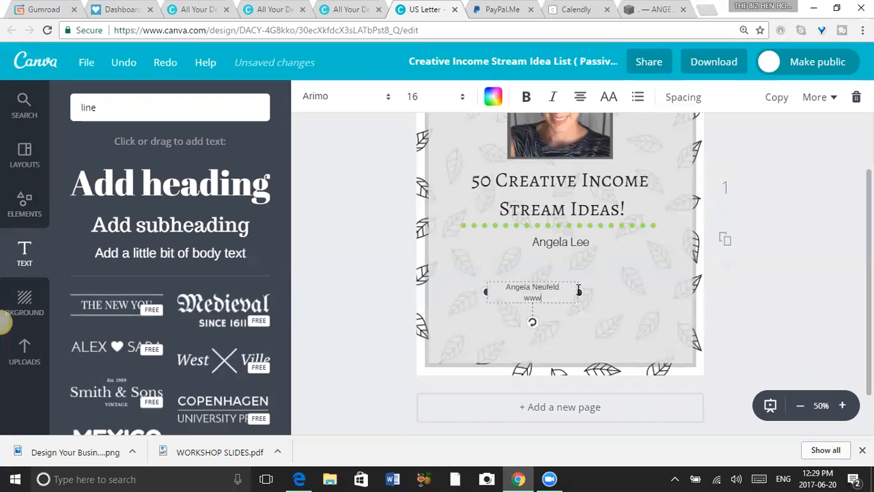
{"action": "type", "text": ".angelaneufeld.com"}
{"action": "key", "text": "Return"}
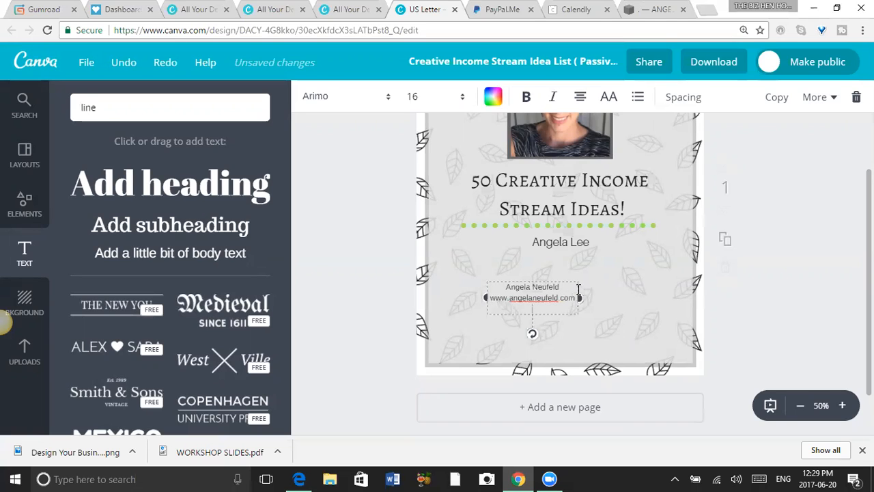
Add the line "Copyright ©2017" beneath the website address in the body text block.
{"action": "type", "text": "c"}
{"action": "type", "text": "om Copyright"}
{"action": "type", "text": " 2017"}
{"action": "type", "text": "©2017"}
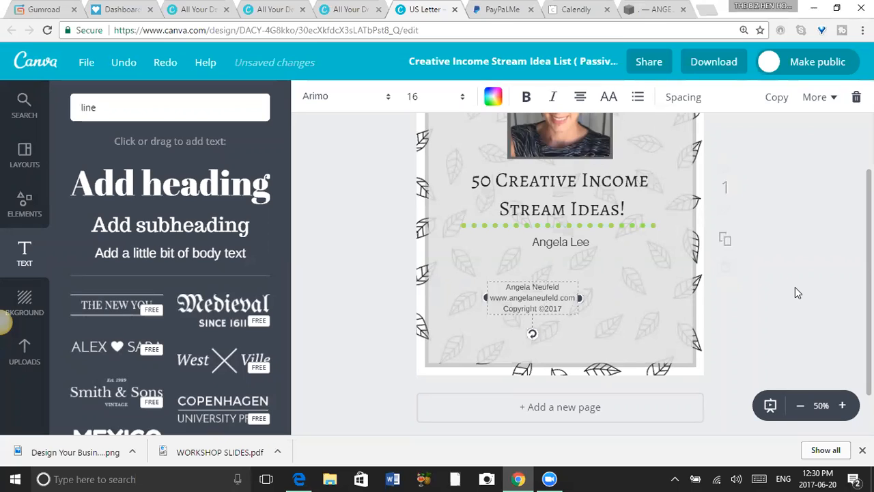
Make the copyright text block bold and set its font size to 8.
{"action": "left_click", "coordinate": [526, 98]}
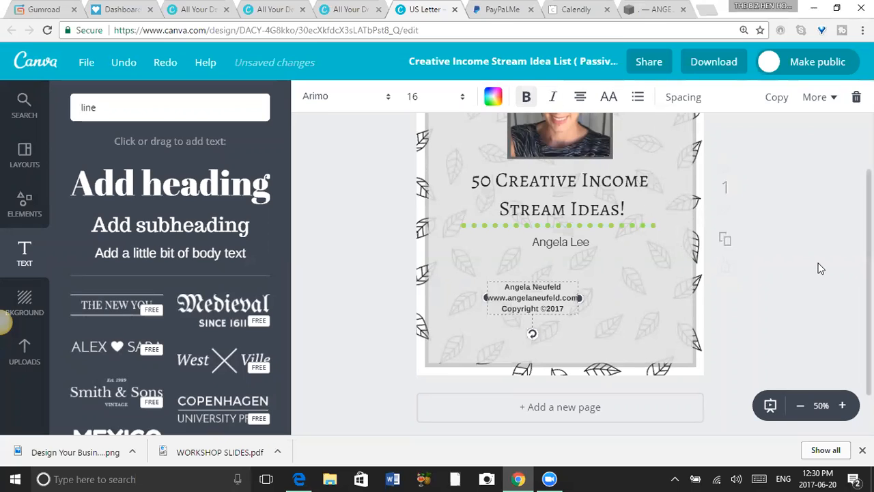
{"action": "left_click", "coordinate": [463, 102]}
{"action": "left_click", "coordinate": [427, 155]}
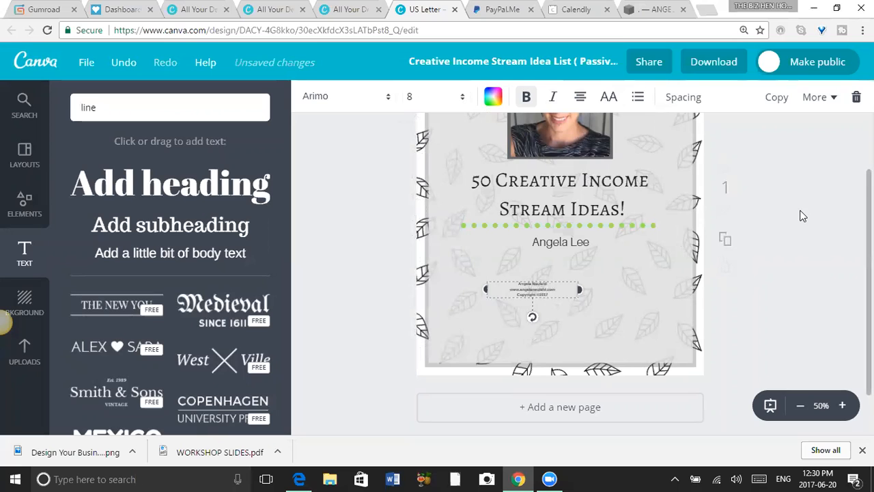
{"action": "left_click", "coordinate": [464, 97]}
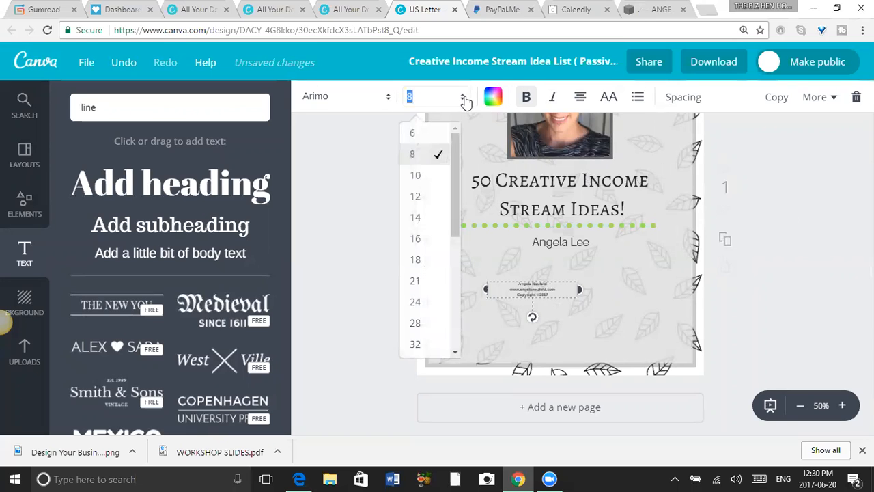
{"action": "left_click", "coordinate": [427, 159]}
{"action": "left_click", "coordinate": [816, 171]}
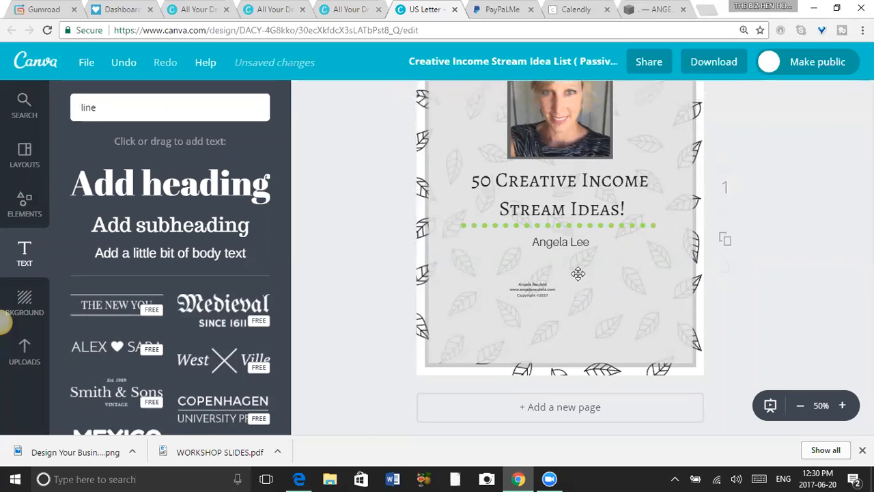
Move the copyright block to the bottom centre of the grey rectangle and place the larger author name just above it.
{"action": "left_click_drag", "start_coordinate": [537, 292], "coordinate": [568, 350]}
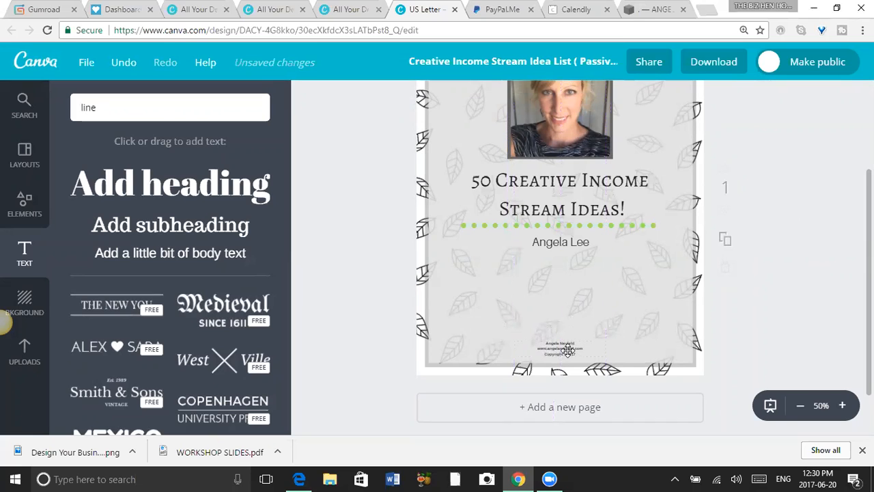
{"action": "left_click", "coordinate": [803, 297]}
{"action": "mouse_move", "coordinate": [868, 252]}
{"action": "left_mouse_down"}
{"action": "mouse_move", "coordinate": [869, 200]}
{"action": "mouse_move", "coordinate": [869, 245]}
{"action": "left_mouse_up"}
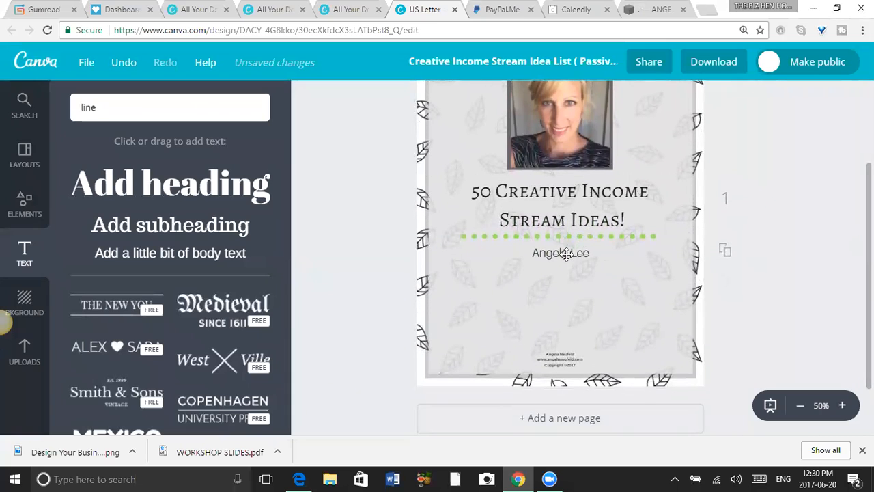
{"action": "left_click_drag", "start_coordinate": [564, 257], "coordinate": [563, 334]}
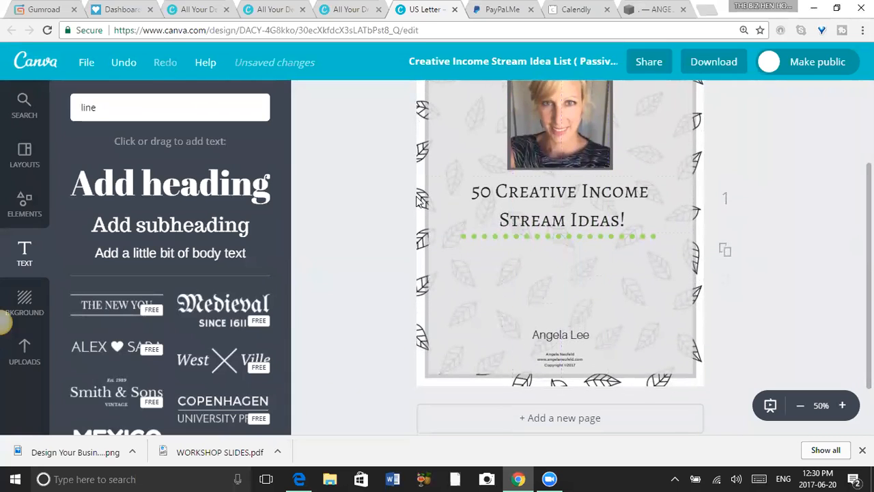
Add a new heading text and position it centred between the dotted line and the author name.
{"action": "left_click", "coordinate": [204, 186]}
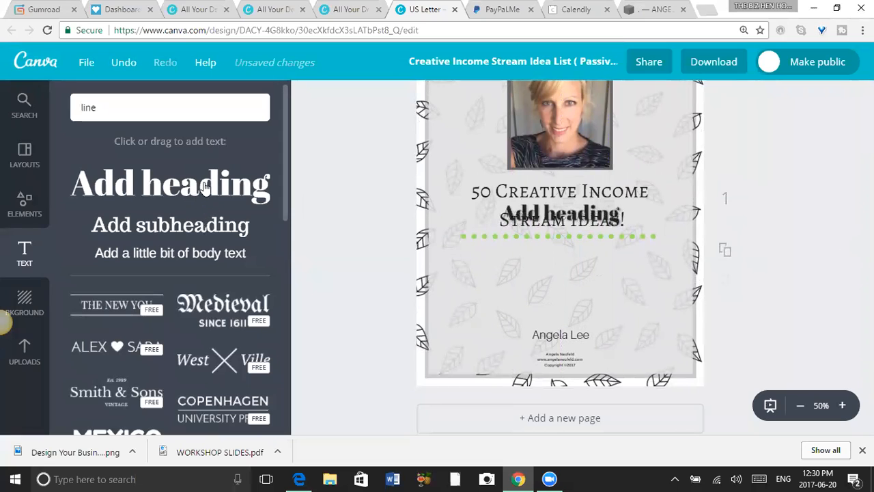
{"action": "left_click", "coordinate": [780, 234]}
{"action": "left_click_drag", "start_coordinate": [554, 217], "coordinate": [552, 273]}
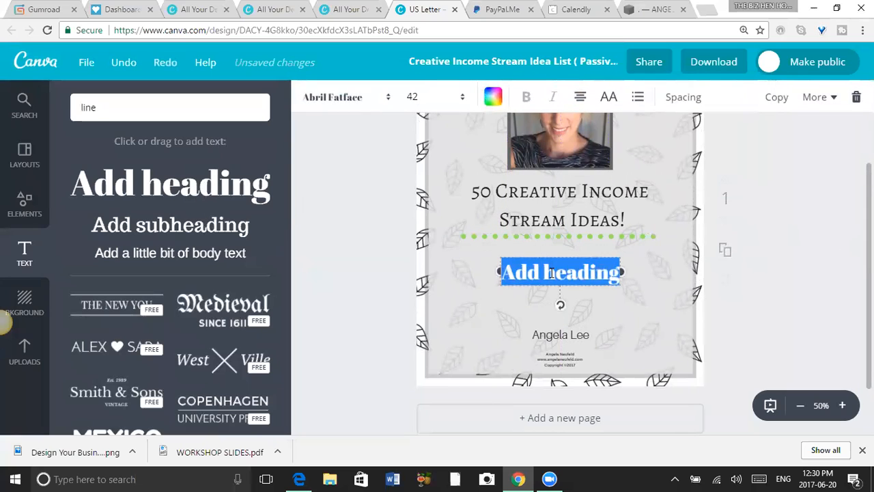
Replace the placeholder heading text with "Tons of potential ideas for you to start creating multiple income streams!".
{"action": "type", "text": "Ton"}
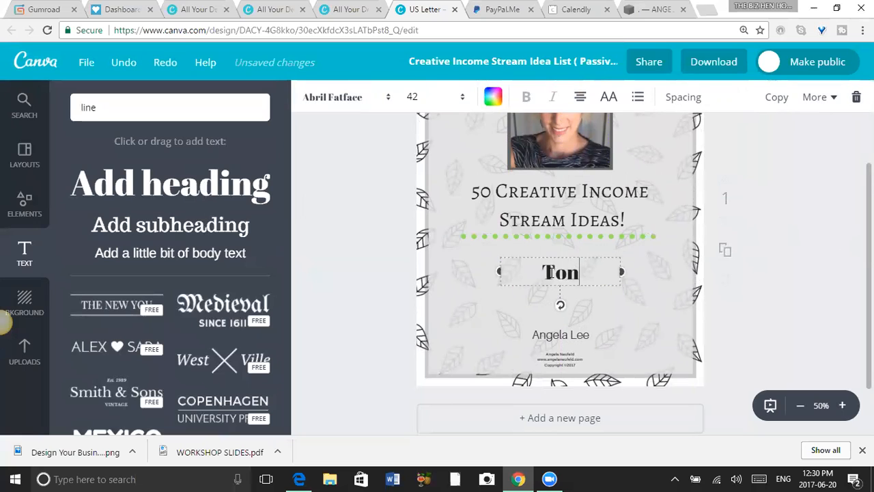
{"action": "type", "text": "s of po"}
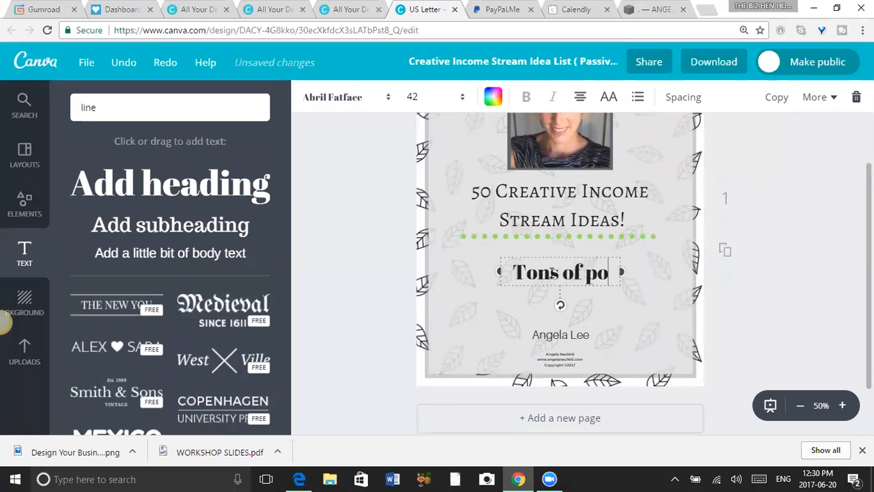
{"action": "type", "text": "tential id"}
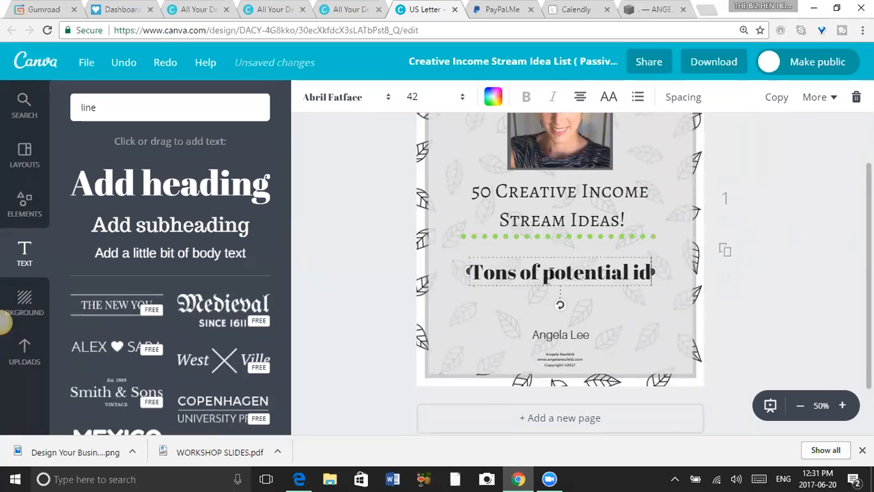
{"action": "type", "text": "eas for you"}
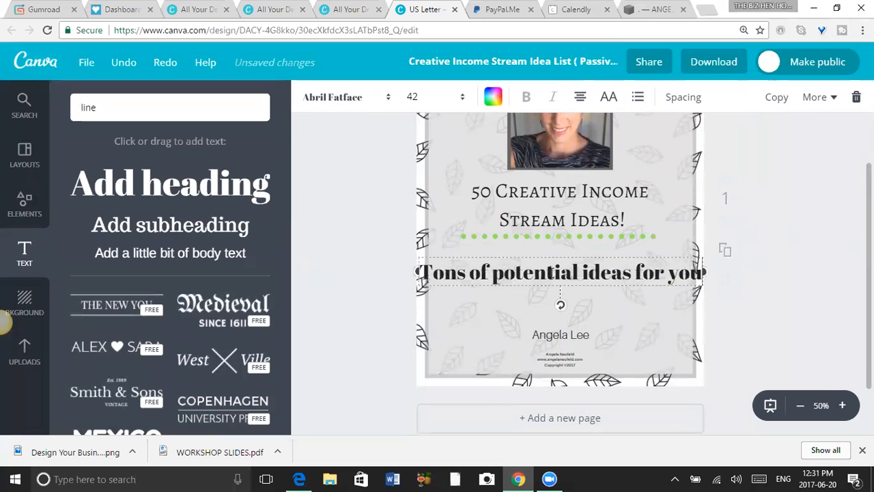
{"action": "type", "text": " to start c"}
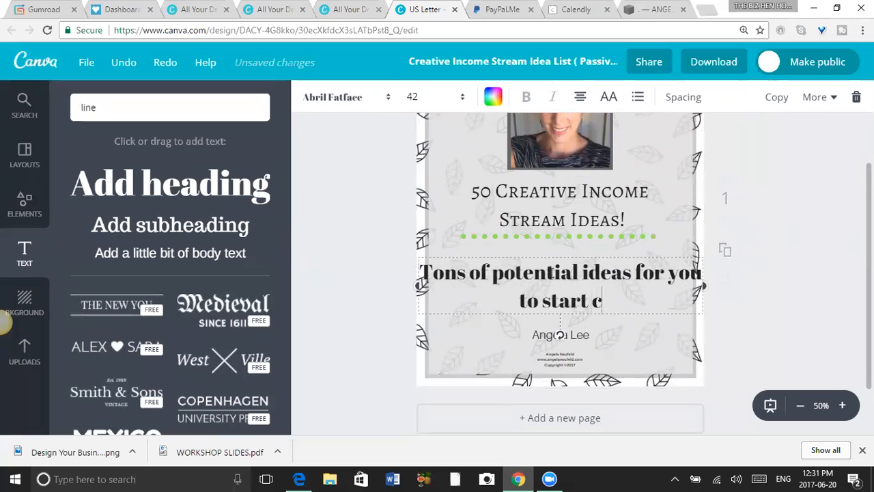
{"action": "type", "text": "reating mul"}
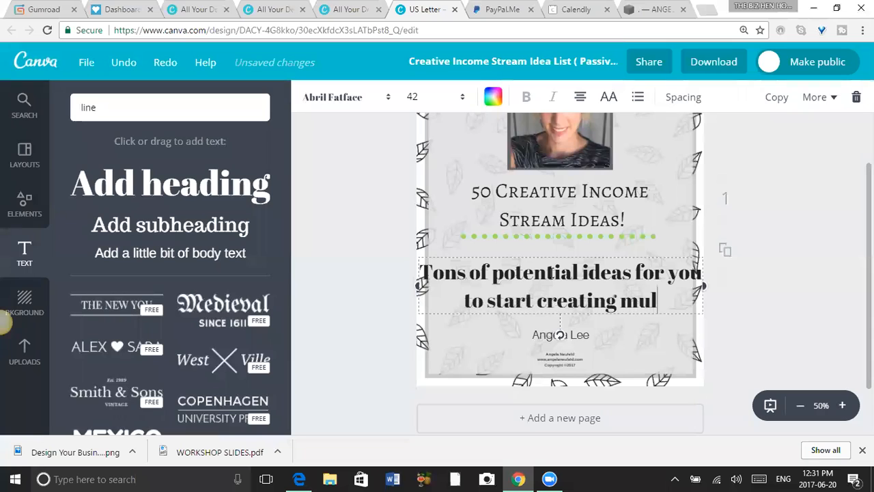
{"action": "type", "text": "tipe"}
{"action": "key", "text": "BackSpace"}
{"action": "key", "text": "BackSpace"}
{"action": "key", "text": "BackSpace"}
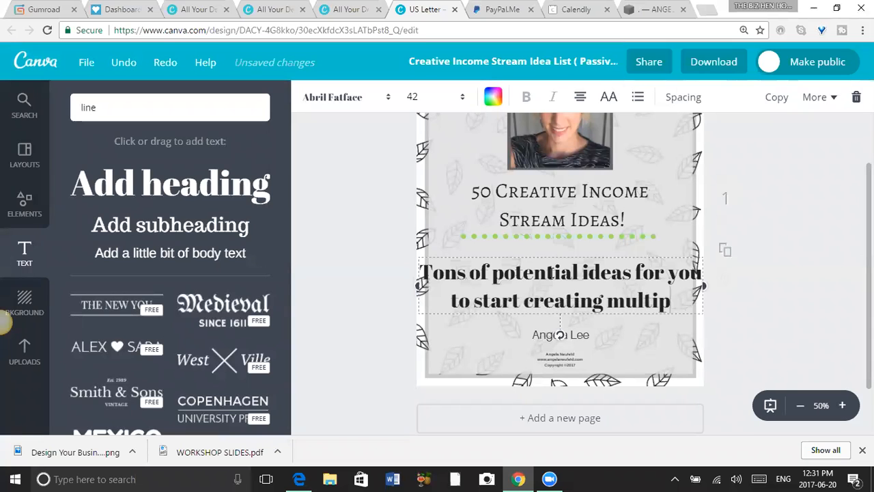
{"action": "type", "text": "iple"}
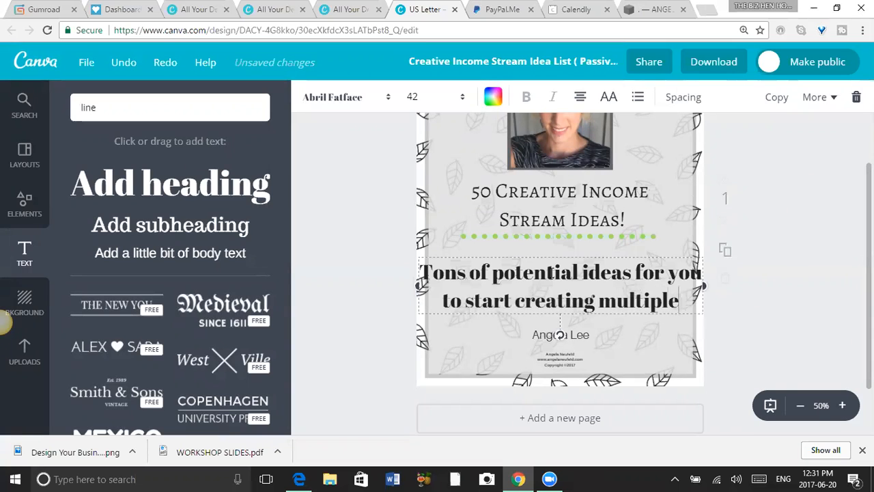
{"action": "type", "text": " income "}
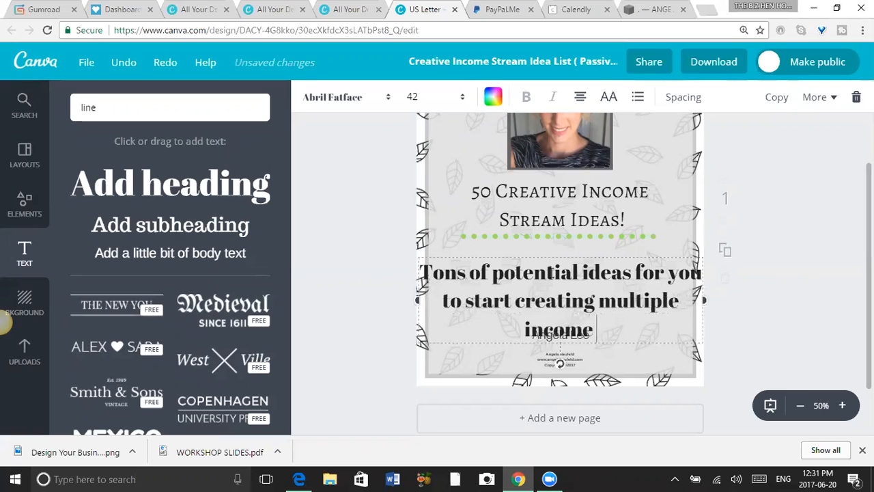
{"action": "type", "text": "strea"}
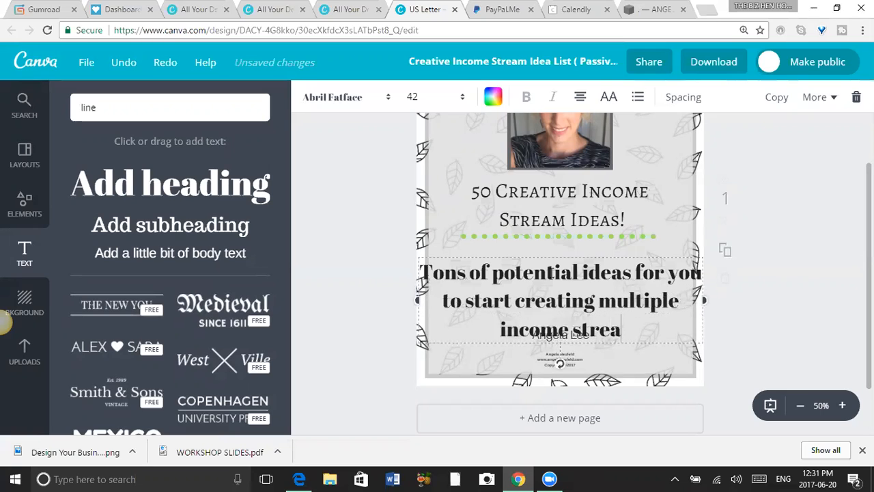
{"action": "type", "text": "ms!"}
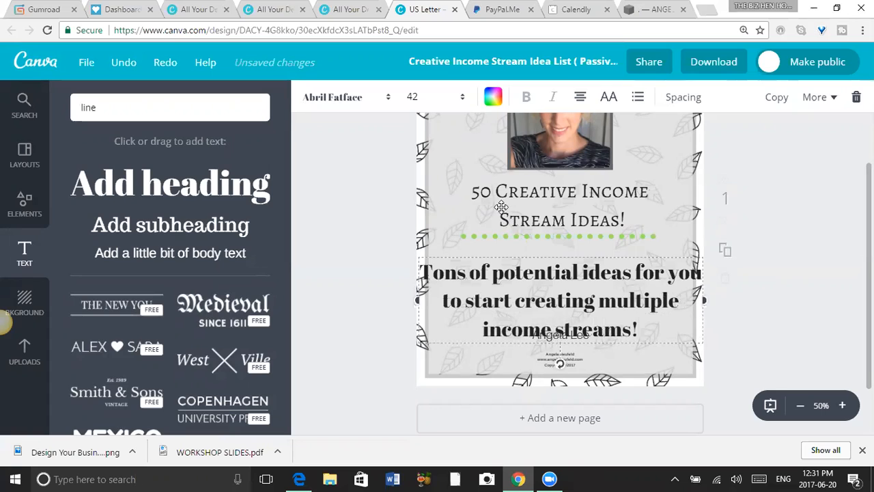
Remove the exclamation mark from the end of the title "50 Creative Income Stream Ideas".
{"action": "left_click", "coordinate": [615, 213]}
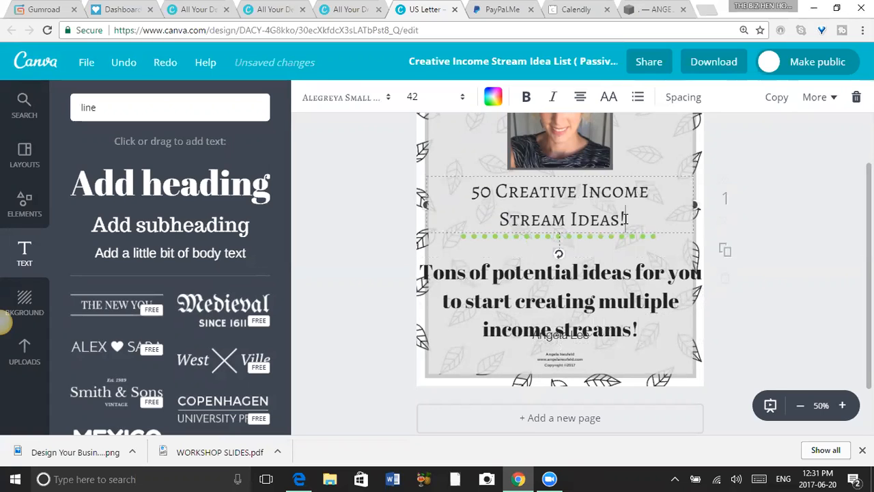
{"action": "key", "text": "BackSpace"}
Set the tagline's font to Allura and its font size to 32.
{"action": "left_click", "coordinate": [650, 305]}
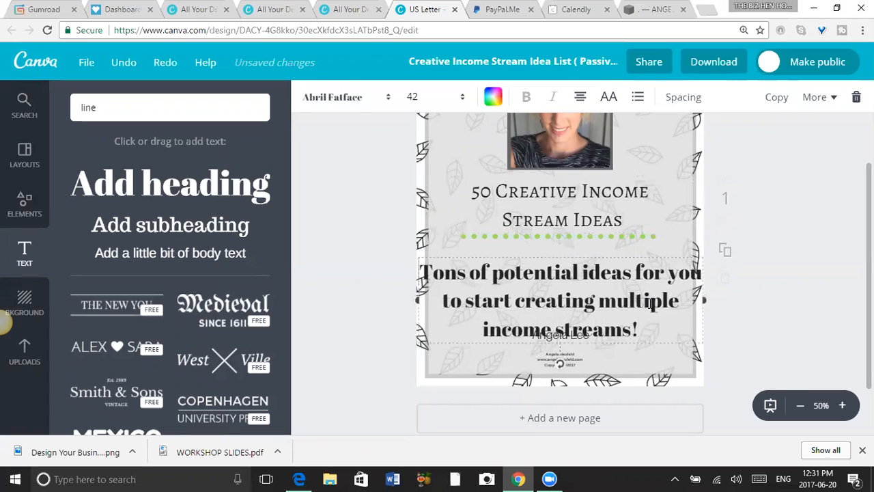
{"action": "left_click", "coordinate": [340, 104]}
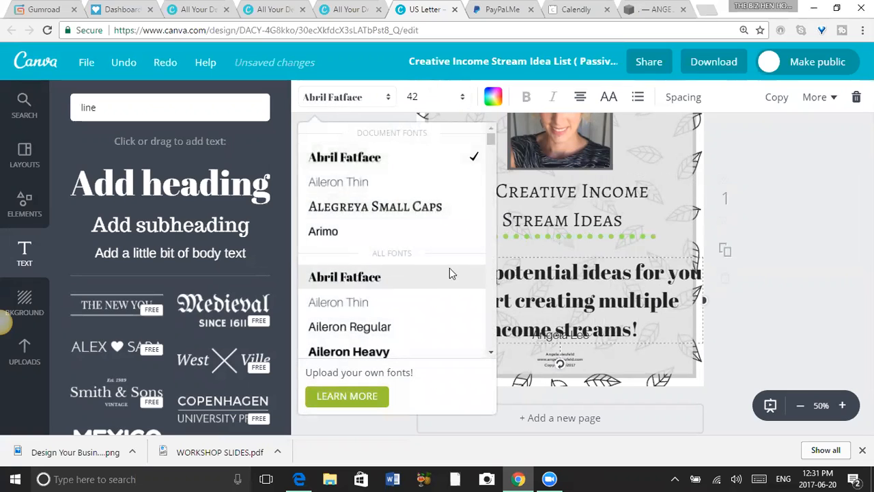
{"action": "left_click_drag", "start_coordinate": [489, 141], "coordinate": [489, 154]}
{"action": "left_click", "coordinate": [393, 197]}
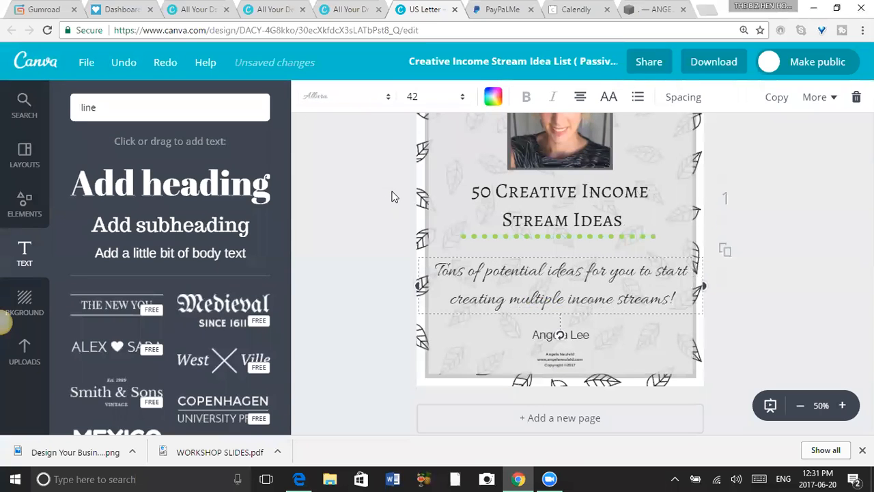
{"action": "left_click", "coordinate": [463, 101]}
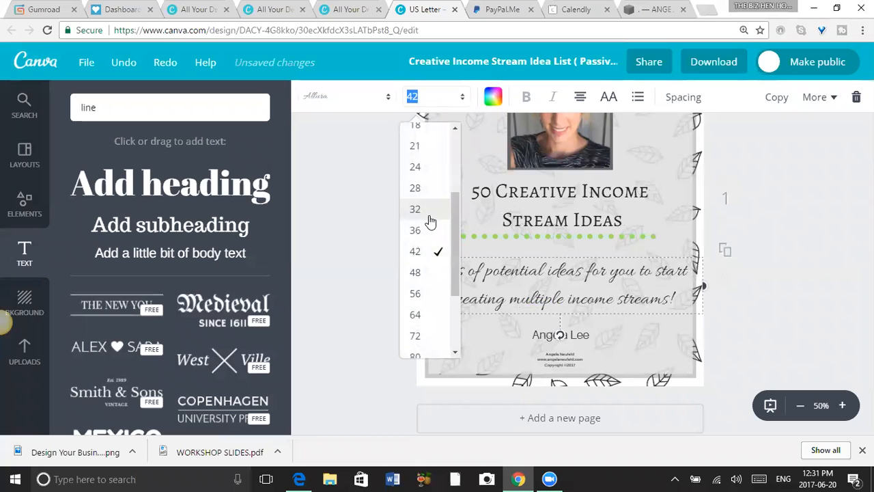
{"action": "left_click", "coordinate": [429, 213]}
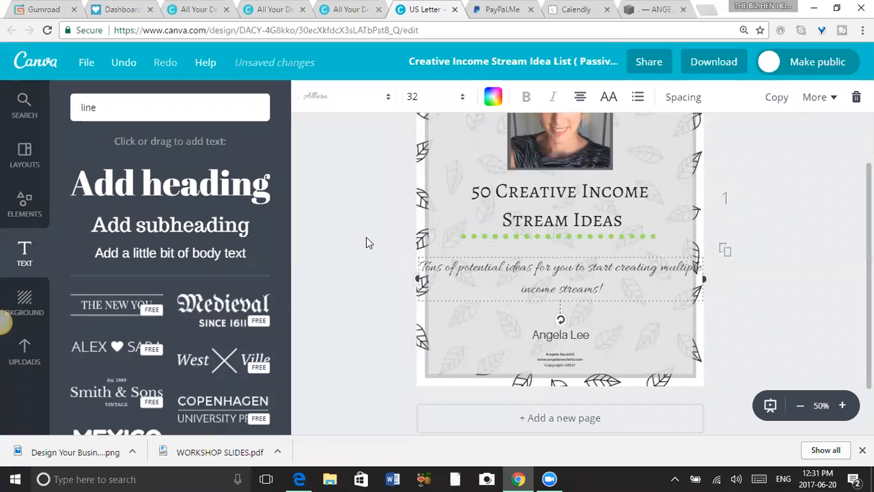
Break the tagline before "start" and shift it up and the dotted divider slightly down, leaving the divider between title and tagline.
{"action": "left_click", "coordinate": [589, 266]}
{"action": "key", "text": "Return"}
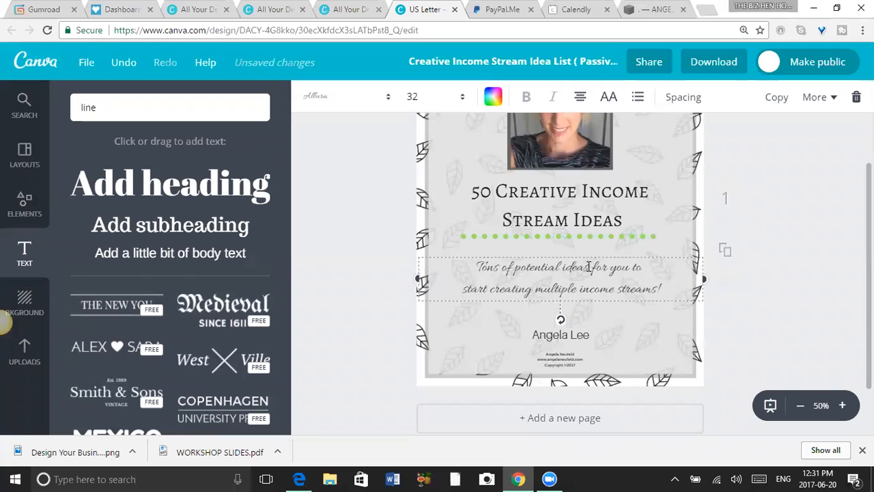
{"action": "left_click_drag", "start_coordinate": [593, 284], "coordinate": [590, 274]}
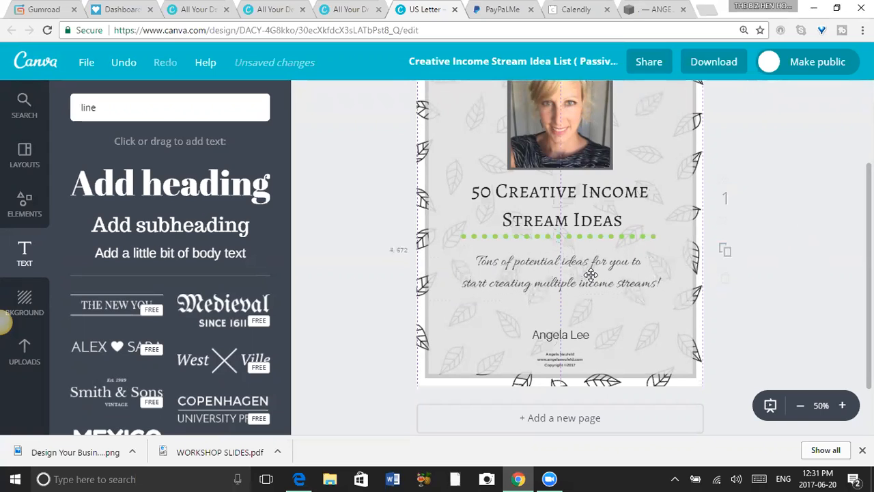
{"action": "left_click_drag", "start_coordinate": [579, 238], "coordinate": [579, 240]}
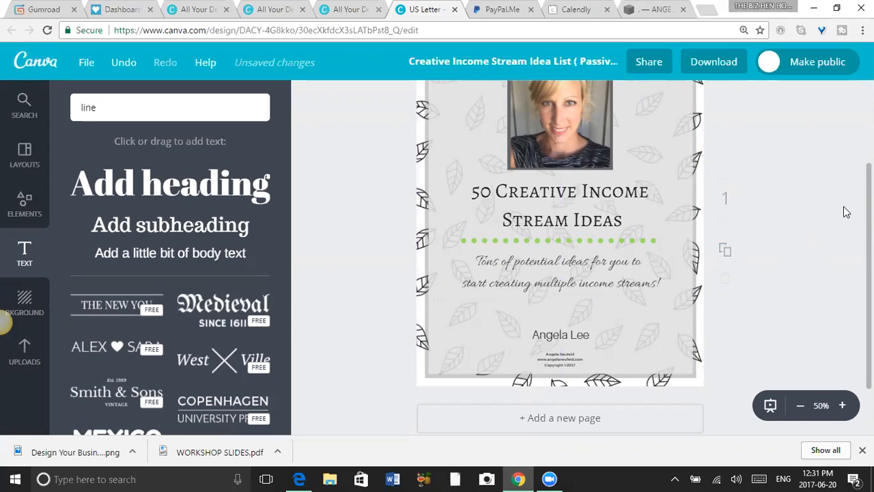
Review the whole cover page layout from the portrait to the copyright block.
{"action": "scroll", "coordinate": [843, 212], "scroll_direction": "up", "scroll_amount": 2}
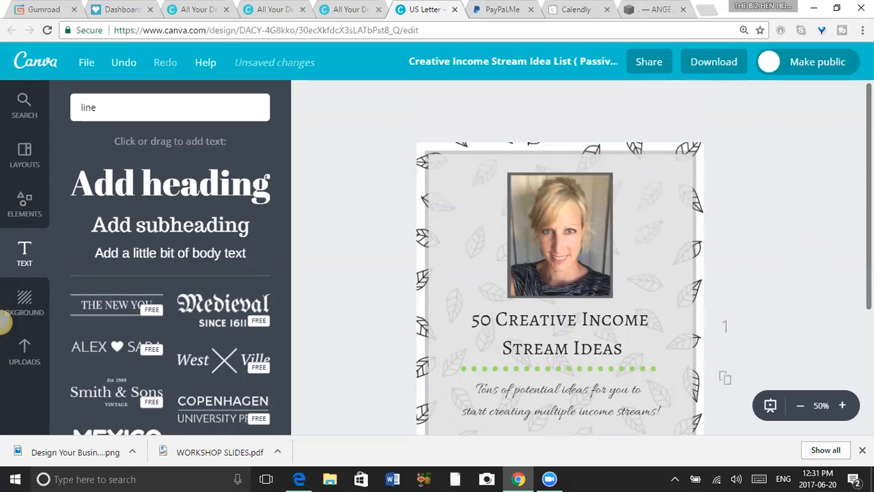
{"action": "scroll", "coordinate": [560, 260], "scroll_direction": "down", "scroll_amount": 3}
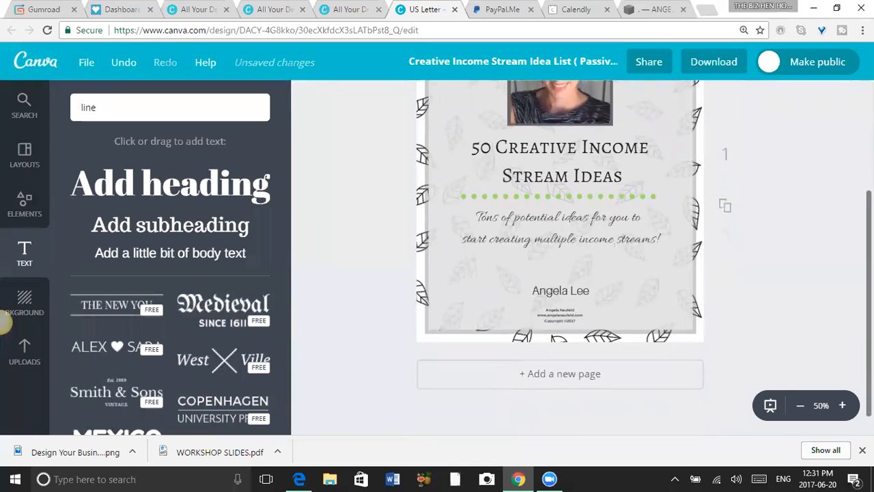
{"action": "scroll", "coordinate": [560, 259], "scroll_direction": "up", "scroll_amount": 2}
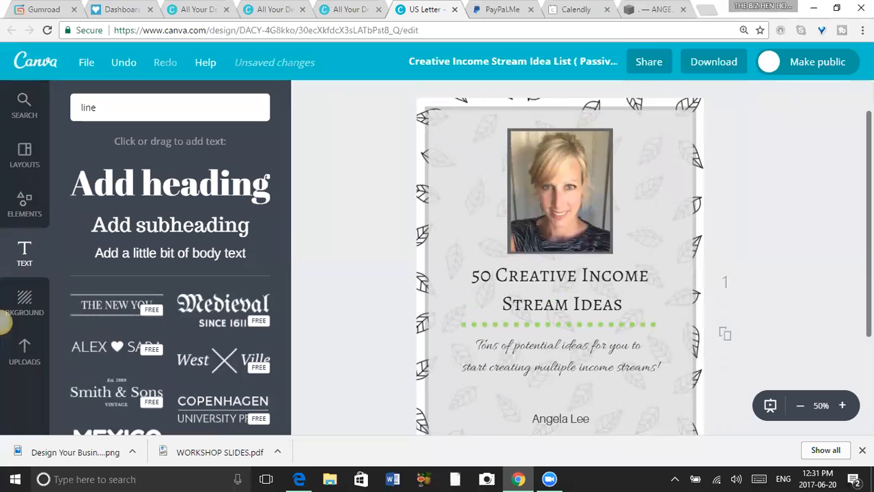
{"action": "scroll", "coordinate": [559, 260], "scroll_direction": "down", "scroll_amount": 1}
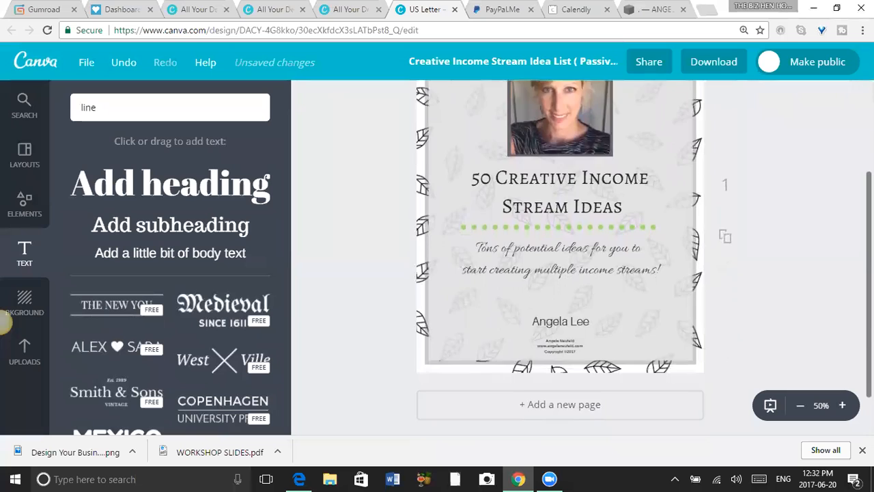
{"action": "scroll", "coordinate": [559, 259], "scroll_direction": "down", "scroll_amount": 1}
{"action": "scroll", "coordinate": [560, 259], "scroll_direction": "down", "scroll_amount": 1}
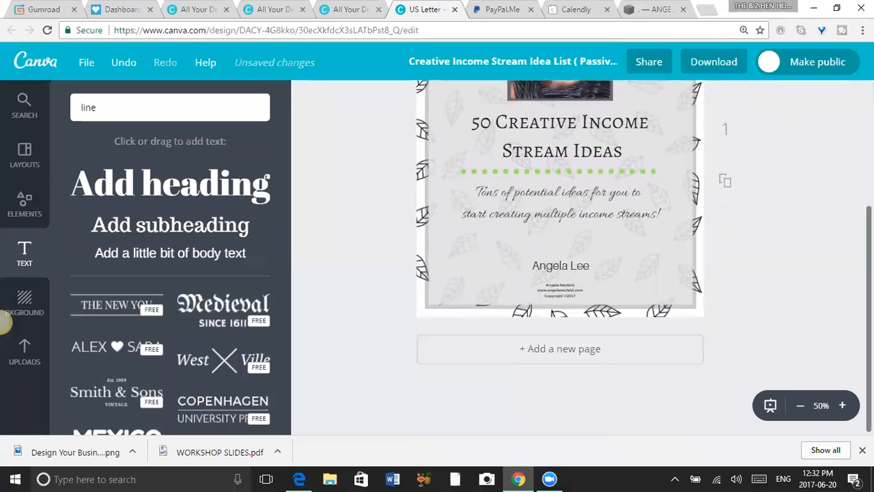
{"action": "scroll", "coordinate": [560, 259], "scroll_direction": "up", "scroll_amount": 2}
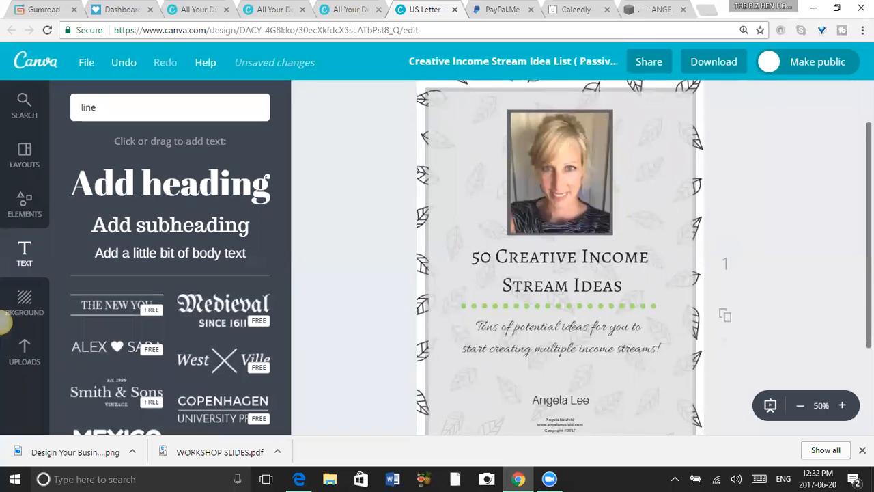
{"action": "scroll", "coordinate": [559, 260], "scroll_direction": "down", "scroll_amount": 2}
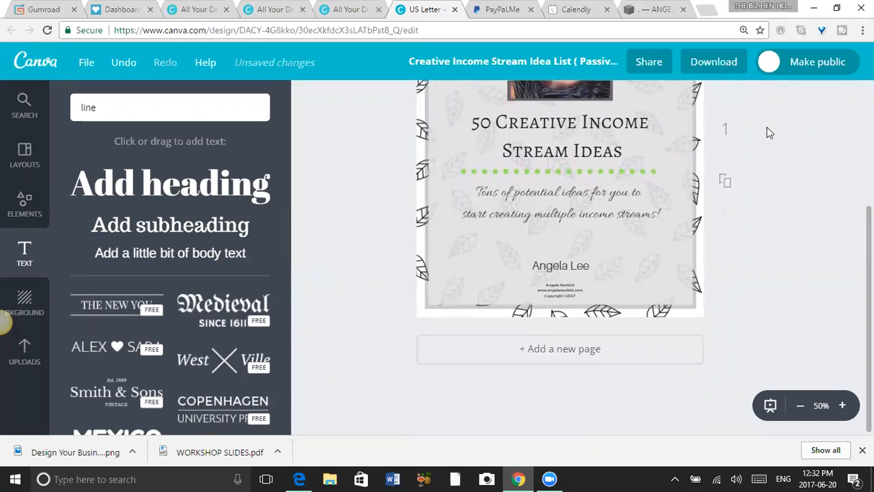
Duplicate the cover page and delete the duplicate.
{"action": "left_click", "coordinate": [726, 182]}
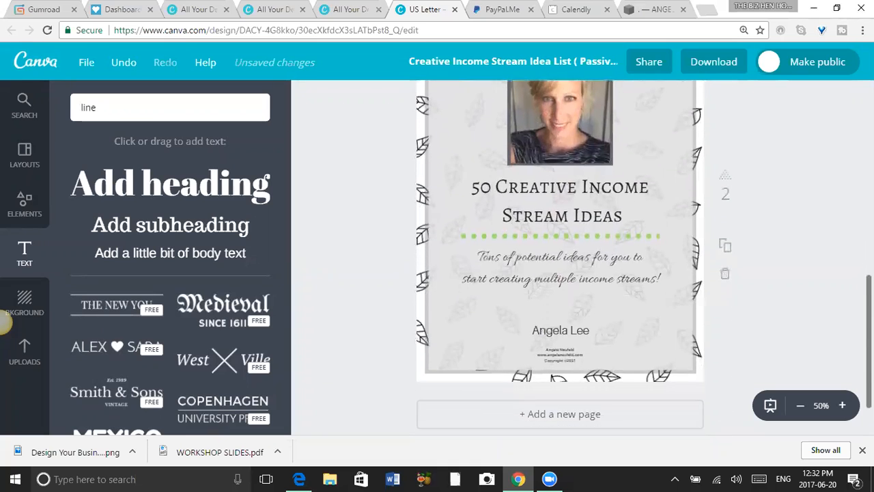
{"action": "left_click", "coordinate": [726, 331]}
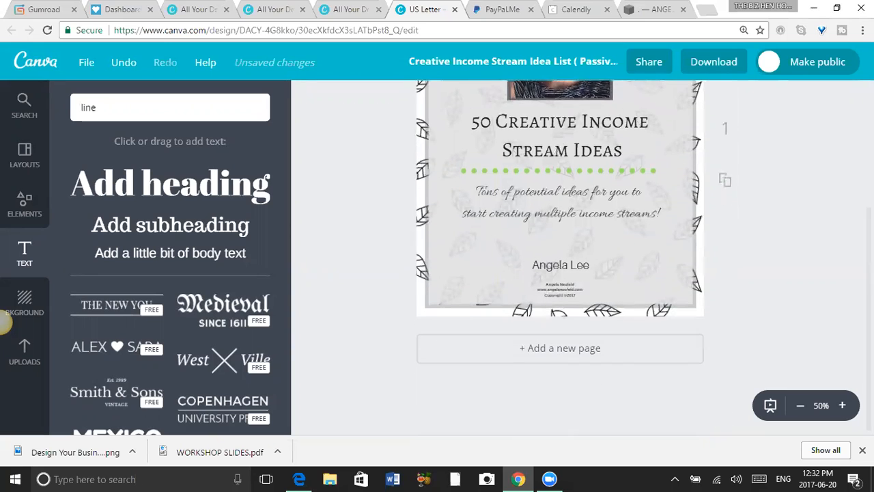
Add a new blank page after the cover page.
{"action": "left_click", "coordinate": [580, 352]}
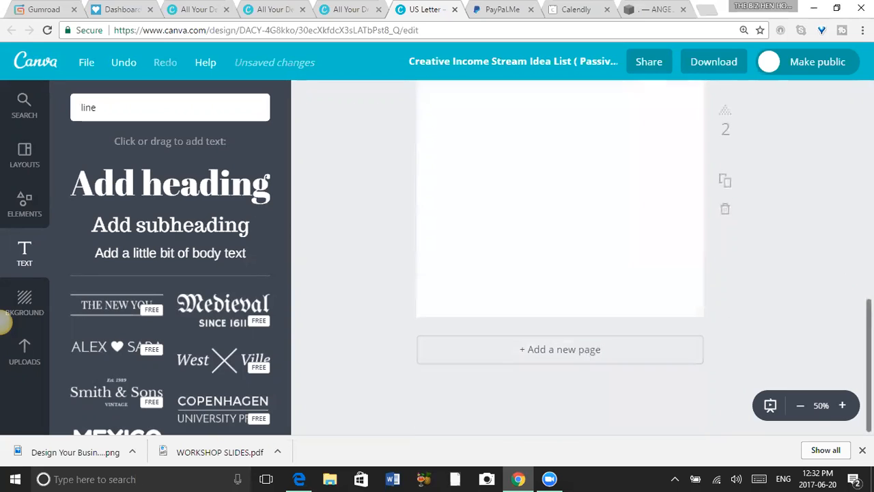
{"action": "scroll", "coordinate": [560, 257], "scroll_direction": "up", "scroll_amount": 6}
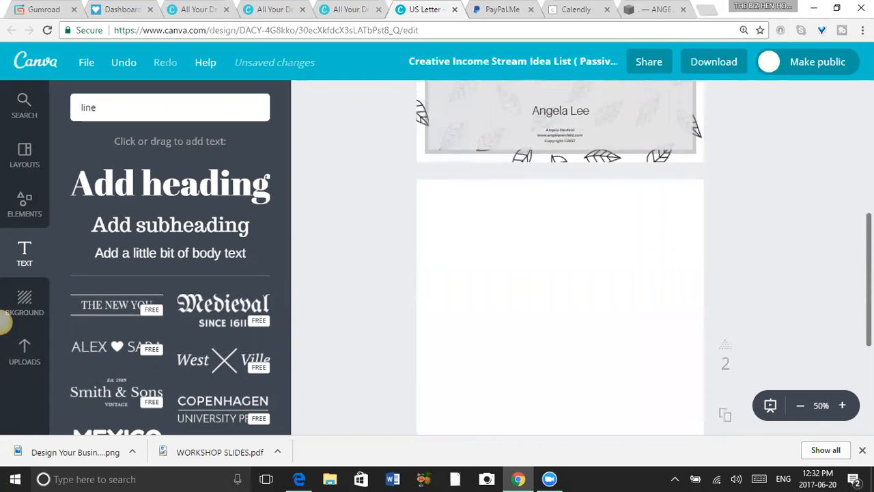
{"action": "scroll", "coordinate": [560, 256], "scroll_direction": "up", "scroll_amount": 2}
{"action": "scroll", "coordinate": [559, 256], "scroll_direction": "down", "scroll_amount": 2}
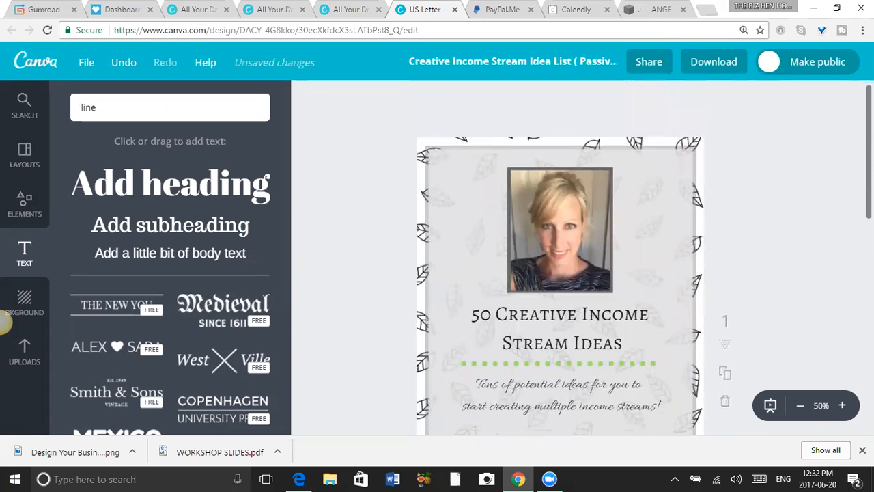
{"action": "scroll", "coordinate": [560, 256], "scroll_direction": "down", "scroll_amount": 5}
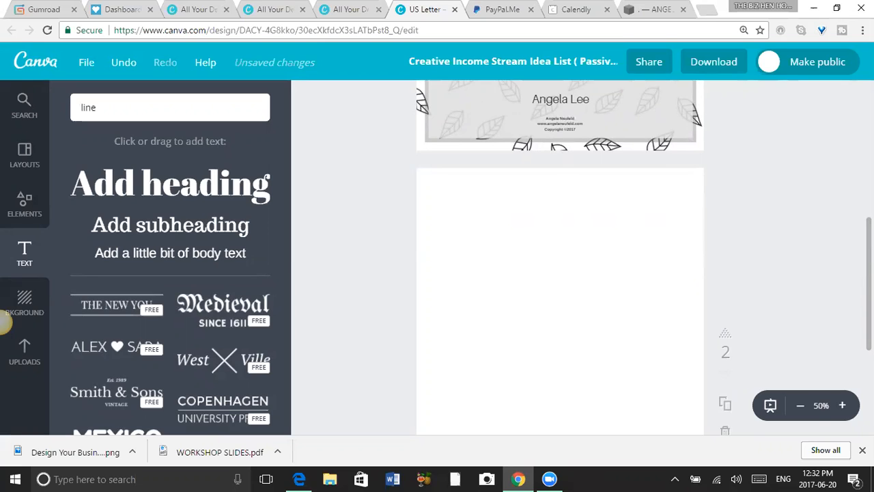
Place the uploaded leaf-pattern image on page 2, enlarge it towards page height and align it with the page's upper left area.
{"action": "scroll", "coordinate": [560, 260], "scroll_direction": "up", "scroll_amount": 3}
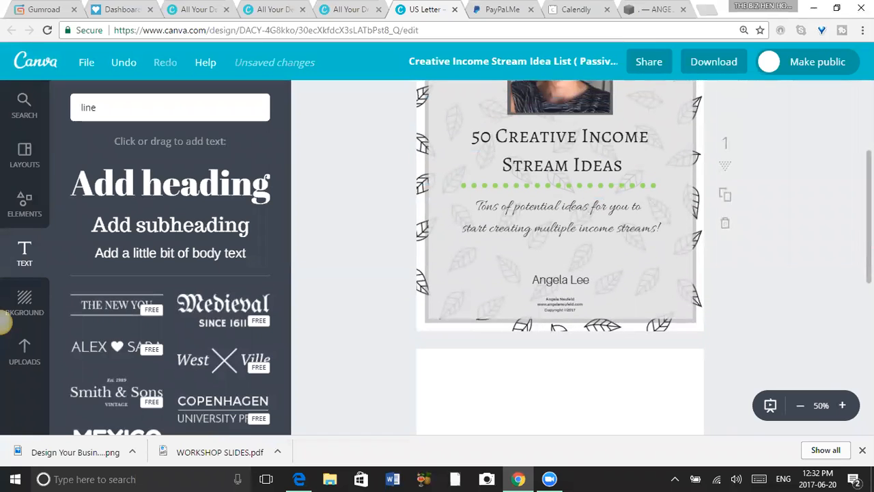
{"action": "scroll", "coordinate": [560, 259], "scroll_direction": "down", "scroll_amount": 3}
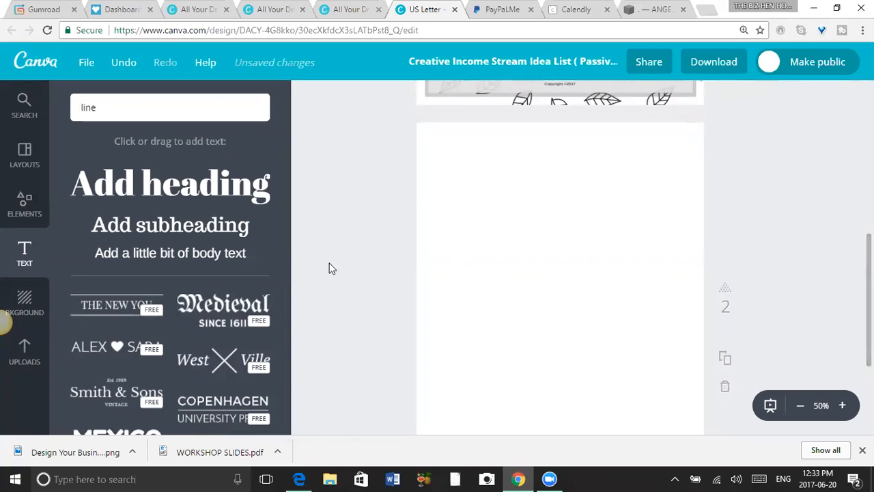
{"action": "left_click", "coordinate": [24, 351]}
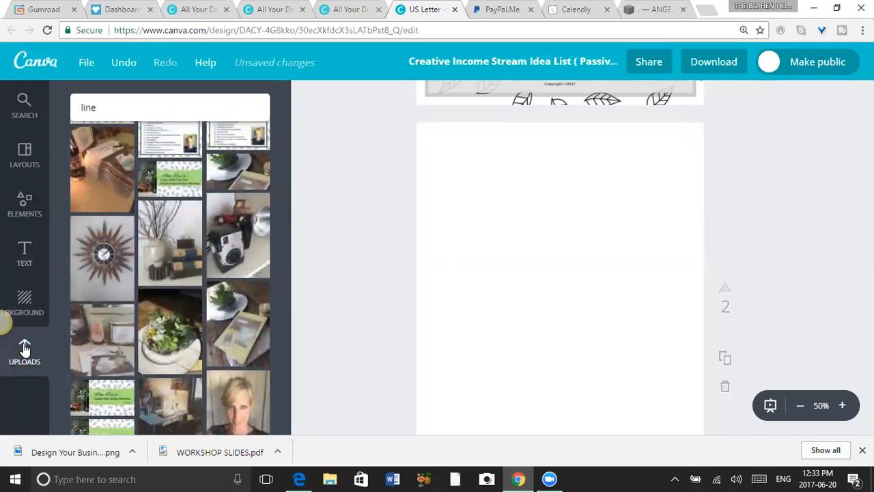
{"action": "left_click_drag", "start_coordinate": [286, 156], "coordinate": [308, 198]}
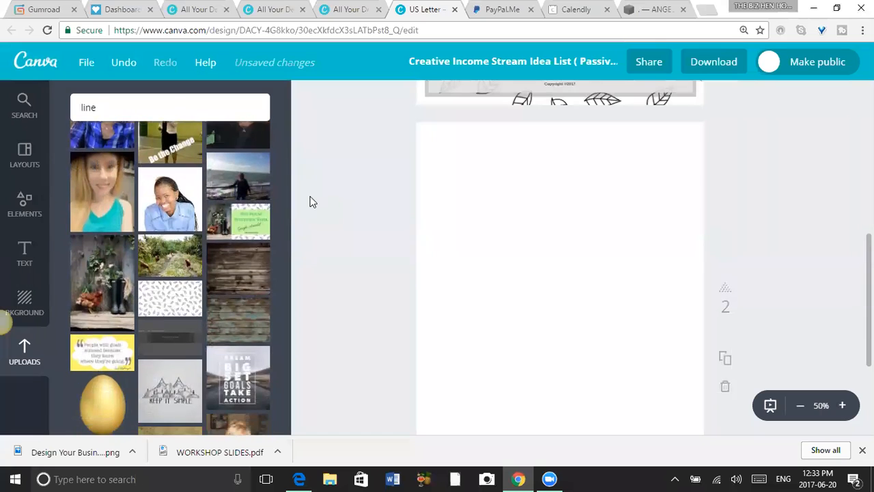
{"action": "left_click", "coordinate": [179, 300]}
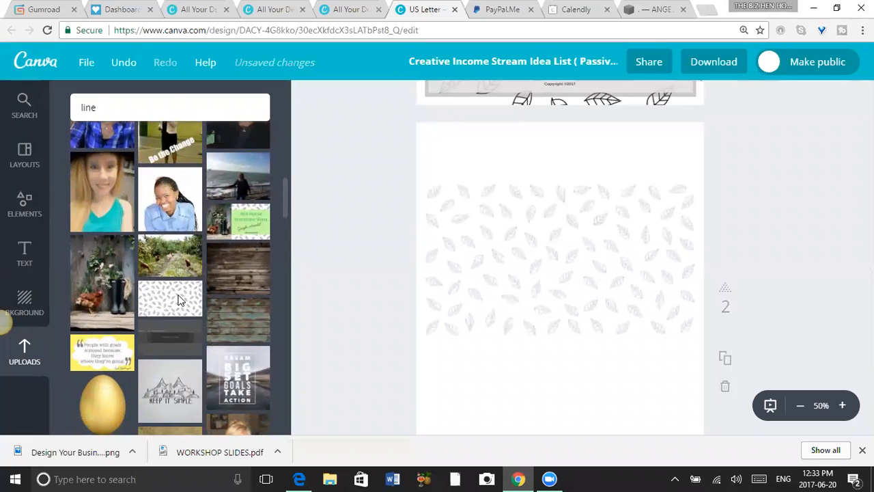
{"action": "left_click_drag", "start_coordinate": [564, 408], "coordinate": [386, 311]}
{"action": "left_click", "coordinate": [472, 200]}
{"action": "left_click", "coordinate": [537, 181]}
{"action": "left_click_drag", "start_coordinate": [483, 172], "coordinate": [325, 120]}
{"action": "left_click", "coordinate": [325, 121]}
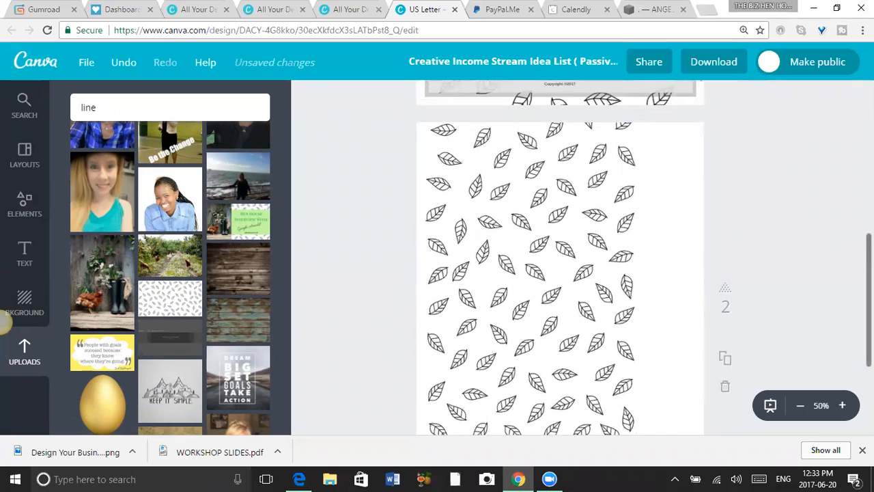
Enlarge the leaf pattern further and shift it slightly so it covers the whole second page.
{"action": "scroll", "coordinate": [692, 322], "scroll_direction": "down", "scroll_amount": 2}
{"action": "left_click", "coordinate": [630, 316]}
{"action": "left_click_drag", "start_coordinate": [636, 335], "coordinate": [782, 444]}
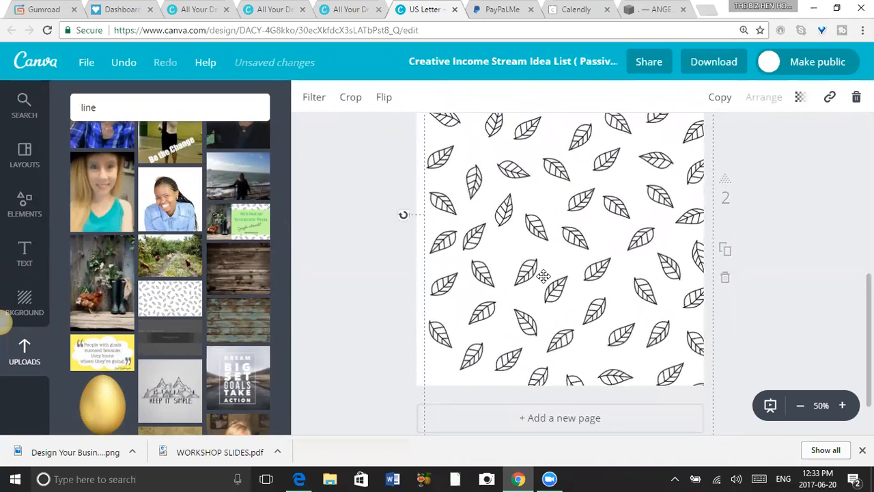
{"action": "mouse_move", "coordinate": [550, 283]}
{"action": "left_mouse_down"}
{"action": "mouse_move", "coordinate": [542, 284]}
{"action": "mouse_move", "coordinate": [545, 270]}
{"action": "left_mouse_up"}
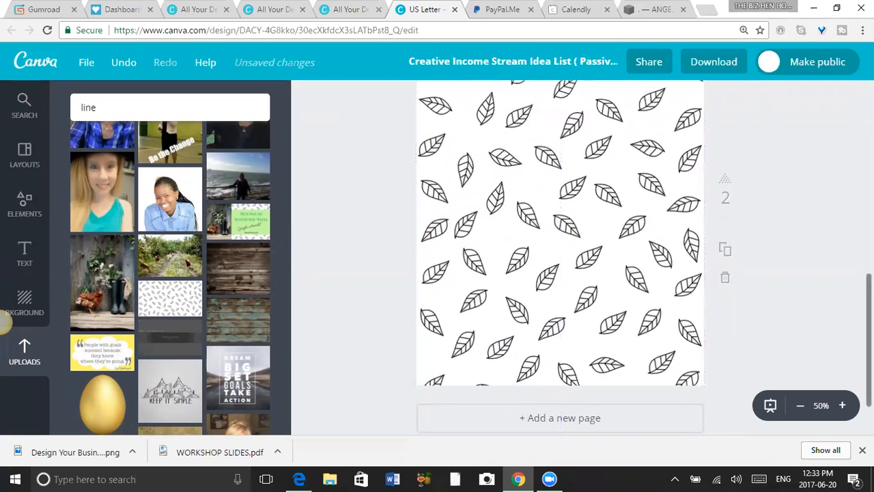
{"action": "scroll", "coordinate": [560, 258], "scroll_direction": "up", "scroll_amount": 5}
{"action": "scroll", "coordinate": [341, 294], "scroll_direction": "down", "scroll_amount": 3}
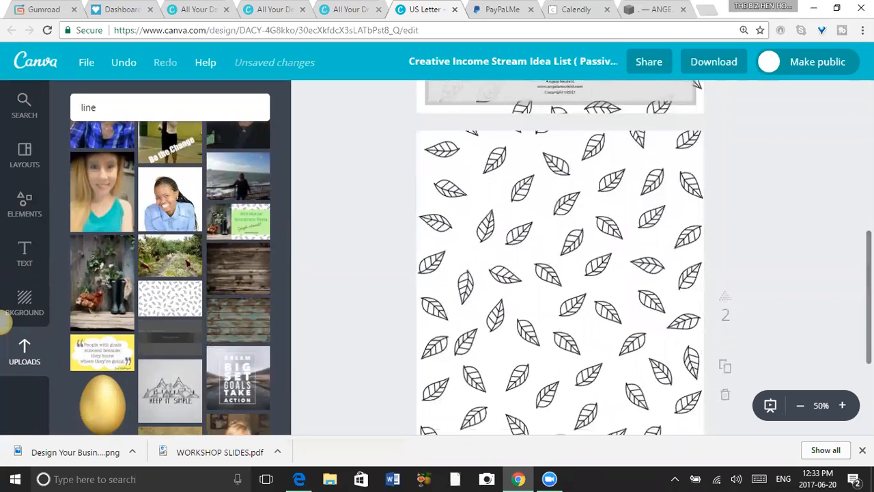
Add a square shape to page 2 and stretch it into a rectangle that leaves only a narrow leaf border around it.
{"action": "left_click", "coordinate": [25, 205]}
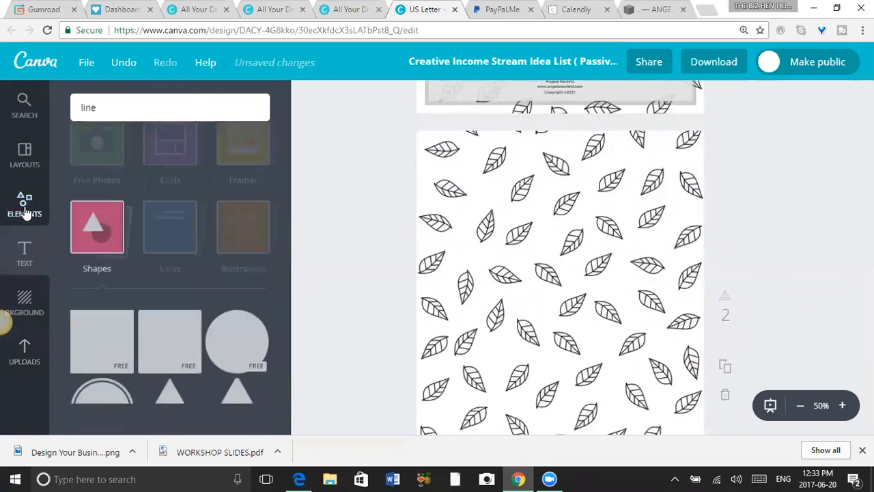
{"action": "left_click", "coordinate": [88, 361]}
{"action": "left_click_drag", "start_coordinate": [548, 348], "coordinate": [519, 281]}
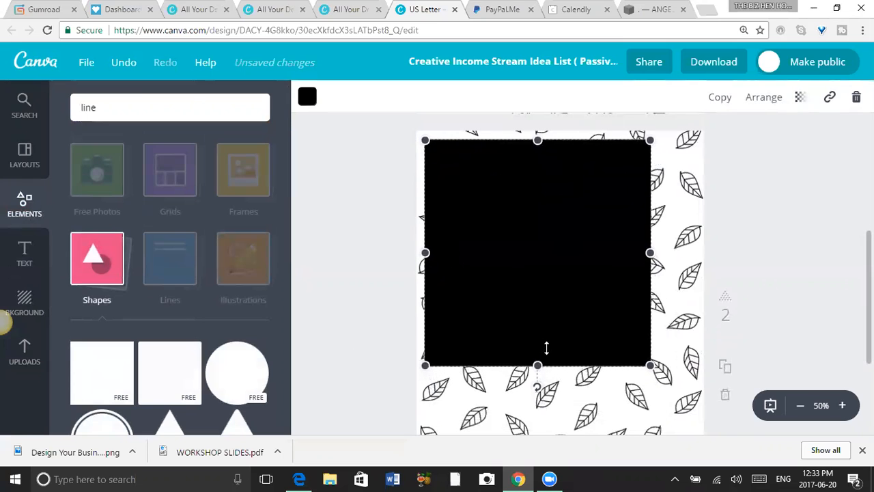
{"action": "left_click", "coordinate": [800, 405]}
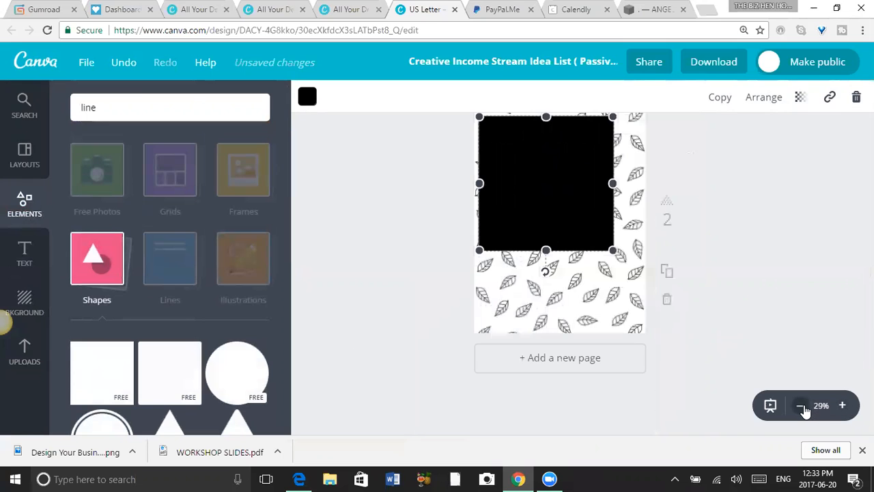
{"action": "left_click_drag", "start_coordinate": [546, 250], "coordinate": [547, 328]}
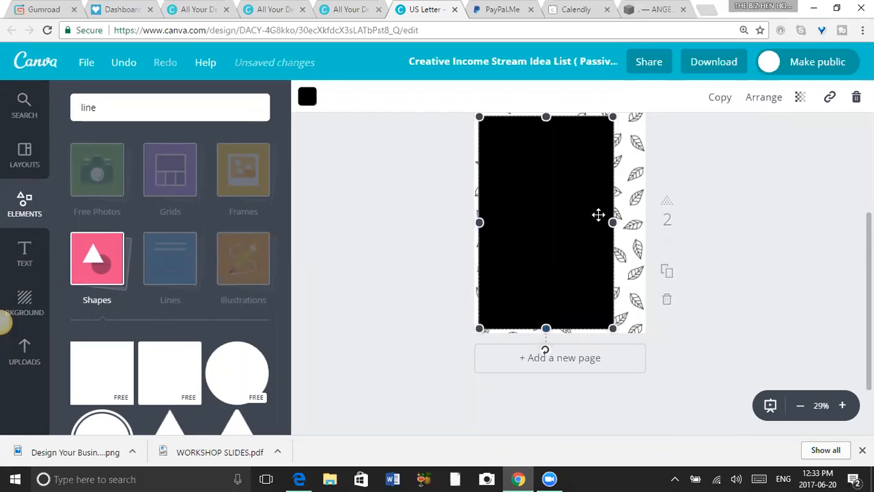
{"action": "left_click_drag", "start_coordinate": [612, 222], "coordinate": [636, 224]}
Try white (ffffff) as the fill colour of the large rectangle on page 2.
{"action": "left_click", "coordinate": [308, 96]}
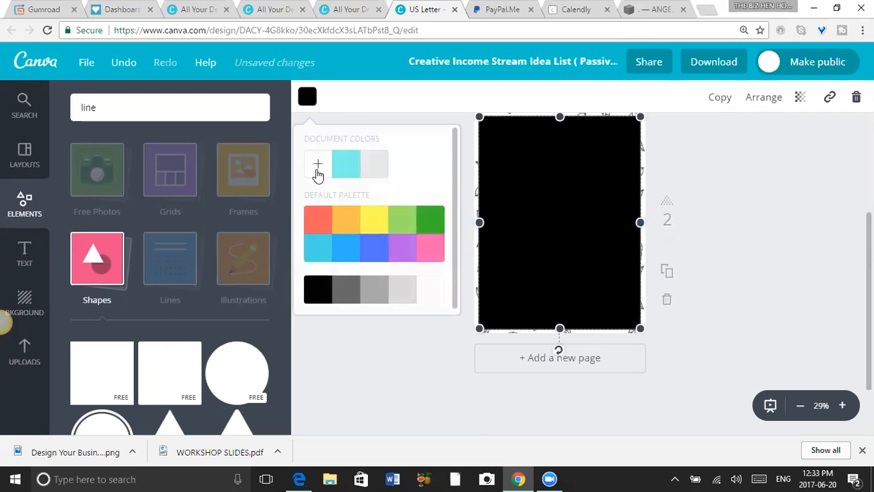
{"action": "left_click", "coordinate": [316, 166]}
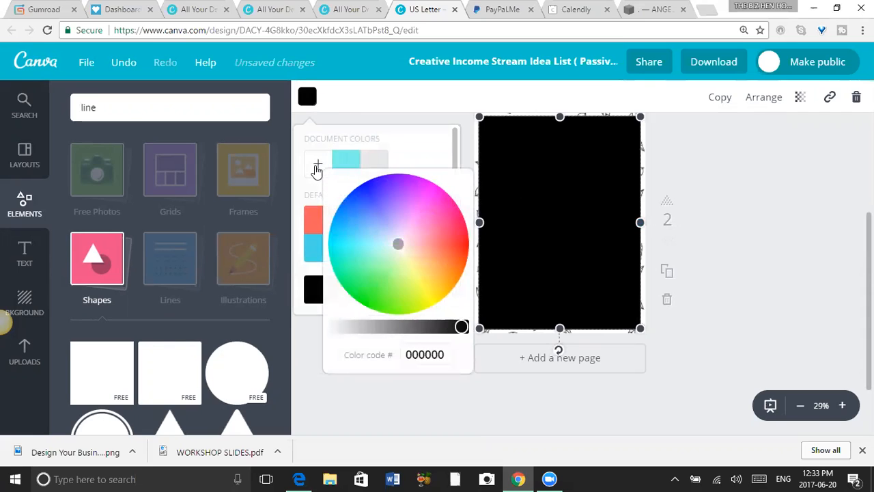
{"action": "left_click", "coordinate": [330, 327]}
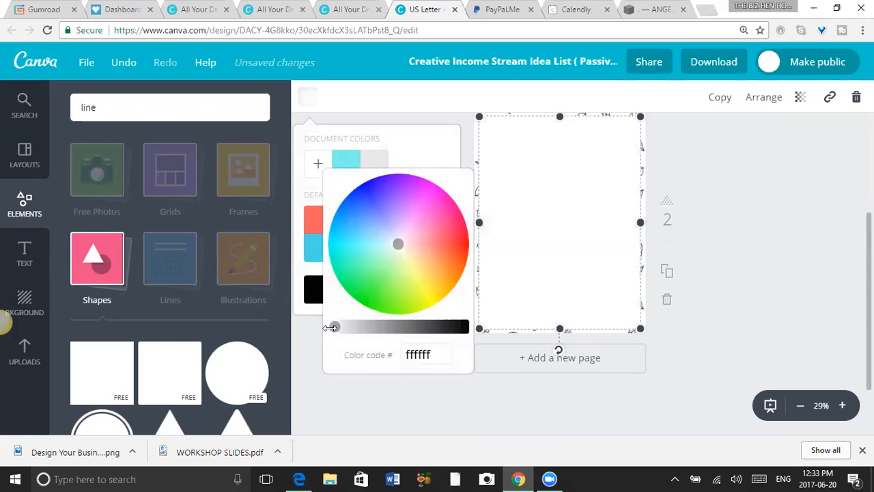
{"action": "left_click", "coordinate": [762, 263]}
Fill the large rectangle on page 2 with dark grey from the default palette.
{"action": "left_click", "coordinate": [581, 223]}
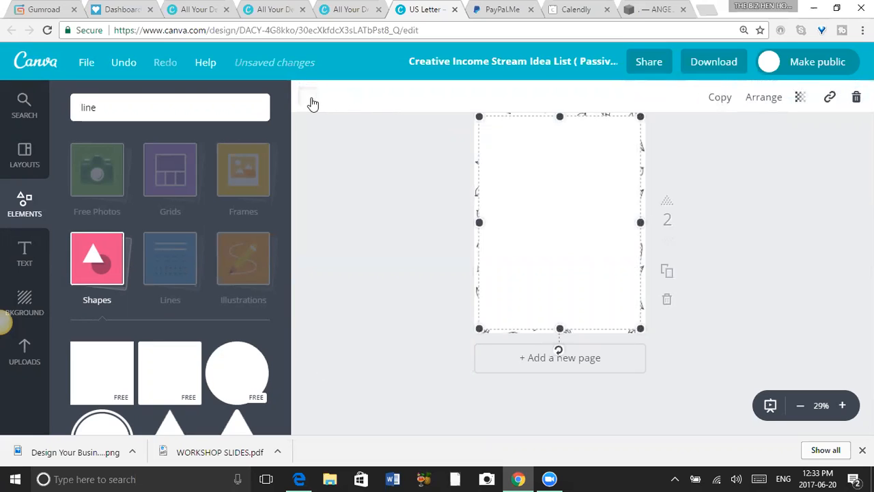
{"action": "left_click", "coordinate": [309, 98]}
{"action": "left_click", "coordinate": [355, 293]}
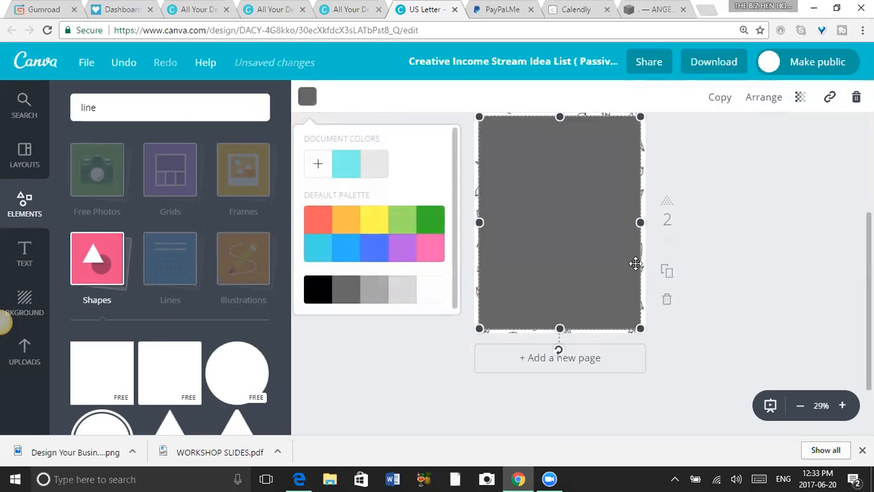
{"action": "left_click", "coordinate": [784, 257]}
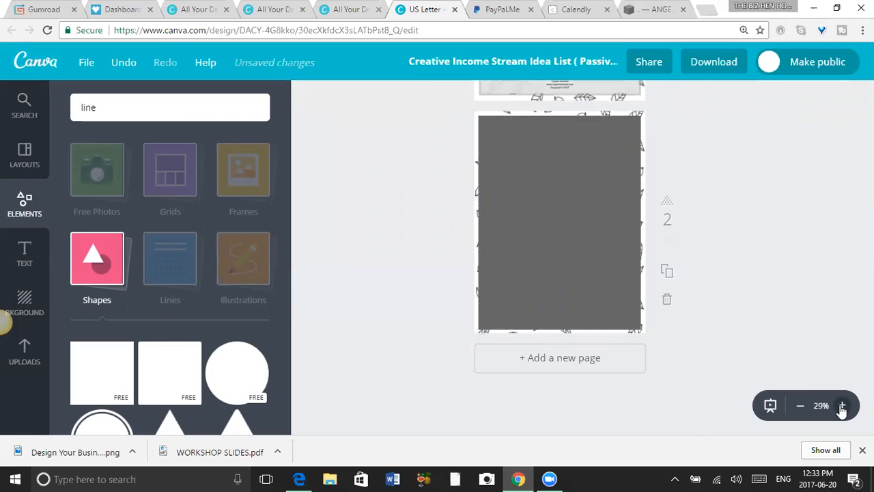
Nudge the dark grey rectangle slightly to even out the leaf border around it.
{"action": "left_click", "coordinate": [842, 405]}
{"action": "left_click_drag", "start_coordinate": [868, 362], "coordinate": [868, 338]}
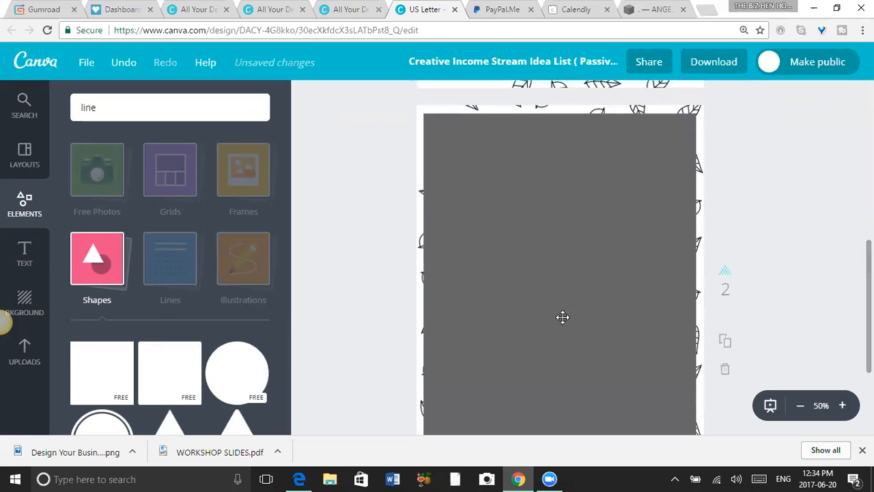
{"action": "left_click_drag", "start_coordinate": [551, 314], "coordinate": [553, 319]}
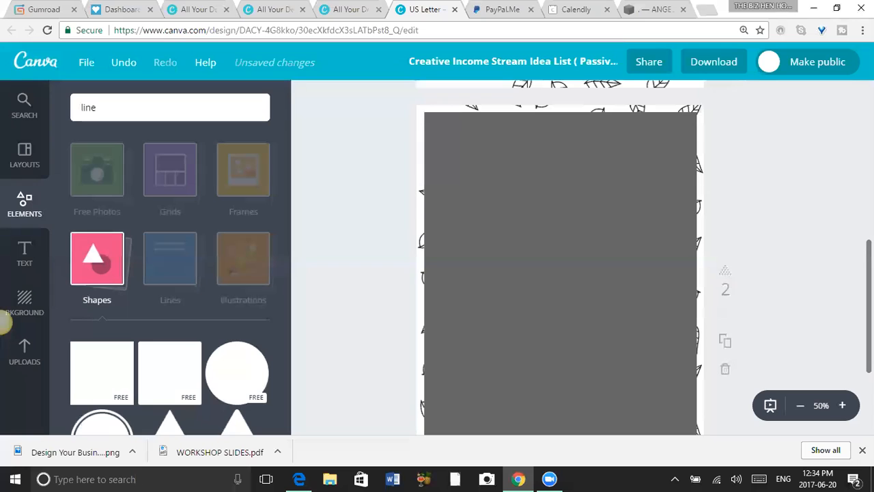
Add a second square on top of the dark grey rectangle and fill it with white.
{"action": "scroll", "coordinate": [560, 259], "scroll_direction": "down", "scroll_amount": 3}
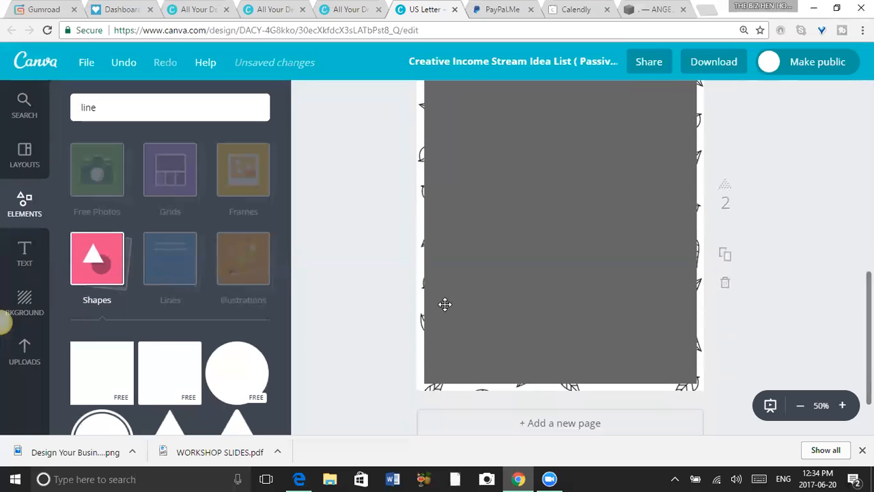
{"action": "left_click", "coordinate": [96, 384]}
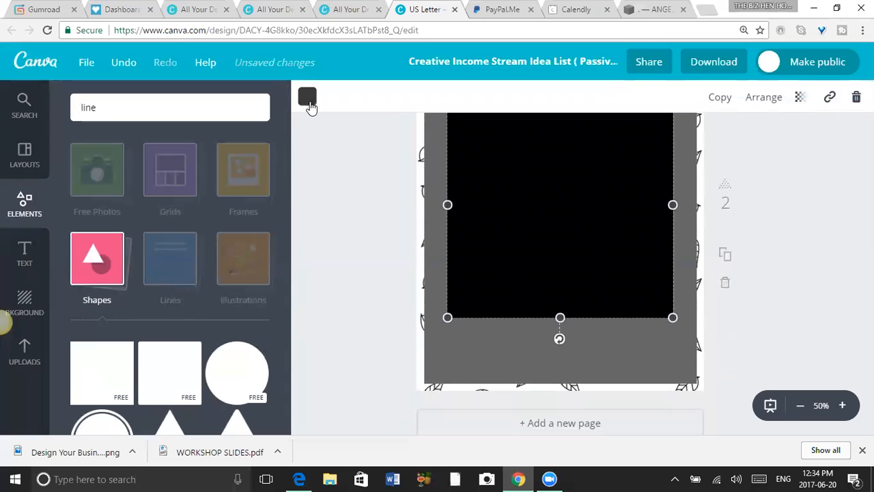
{"action": "left_click", "coordinate": [307, 98]}
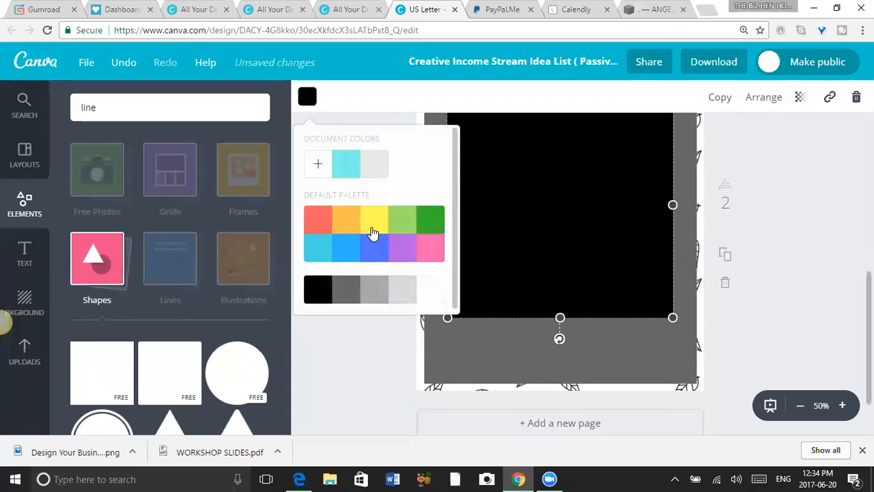
{"action": "left_click", "coordinate": [429, 295]}
Stretch the white square on all four sides so only a thin dark grey frame shows around it.
{"action": "left_click_drag", "start_coordinate": [561, 321], "coordinate": [569, 383]}
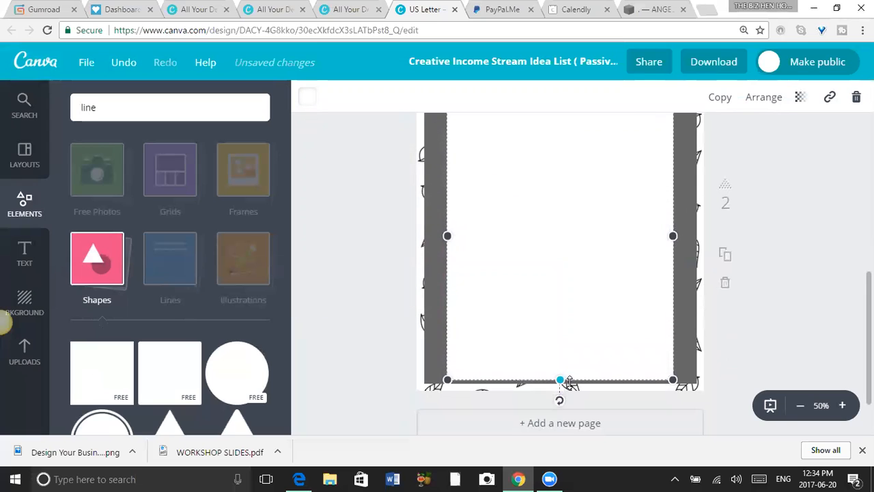
{"action": "left_click_drag", "start_coordinate": [445, 235], "coordinate": [428, 235]}
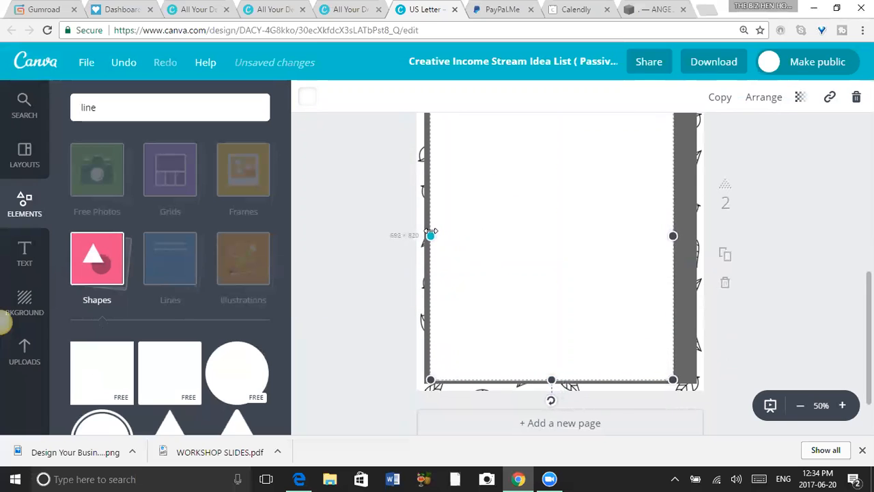
{"action": "left_click_drag", "start_coordinate": [673, 235], "coordinate": [691, 236]}
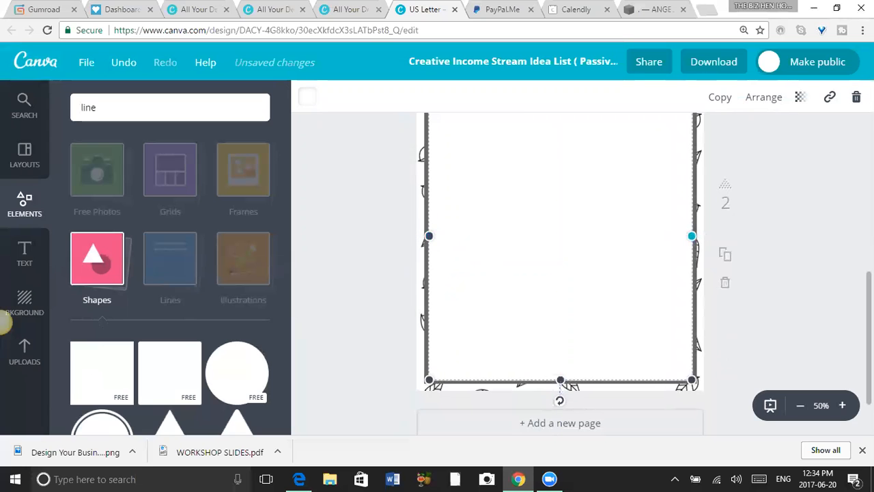
{"action": "scroll", "coordinate": [560, 273], "scroll_direction": "up", "scroll_amount": 4}
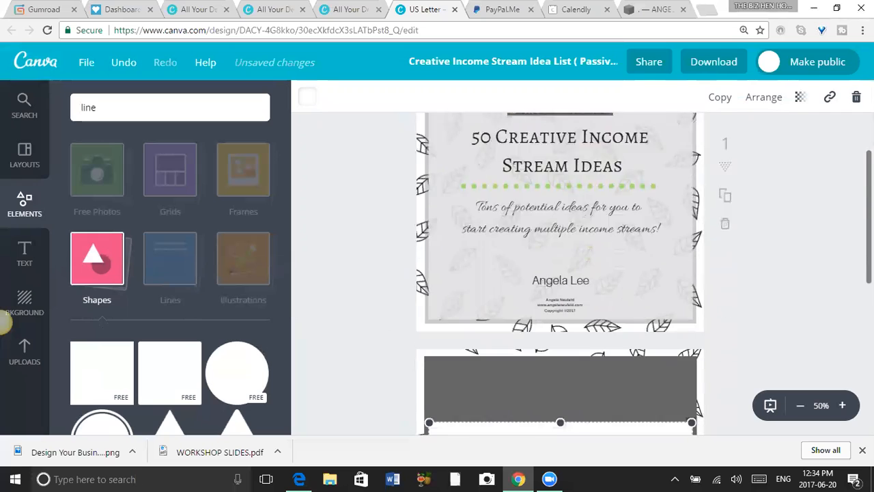
{"action": "scroll", "coordinate": [560, 273], "scroll_direction": "down", "scroll_amount": 4}
{"action": "left_click_drag", "start_coordinate": [560, 254], "coordinate": [554, 198]}
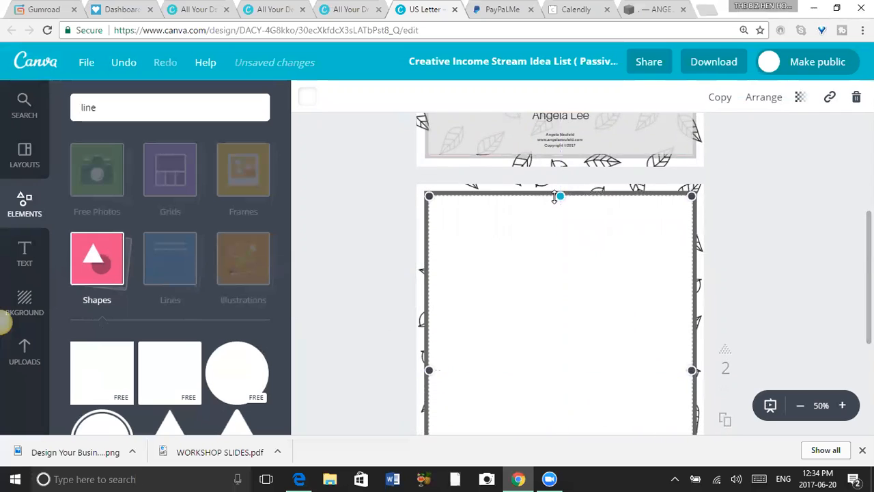
{"action": "left_click", "coordinate": [763, 252]}
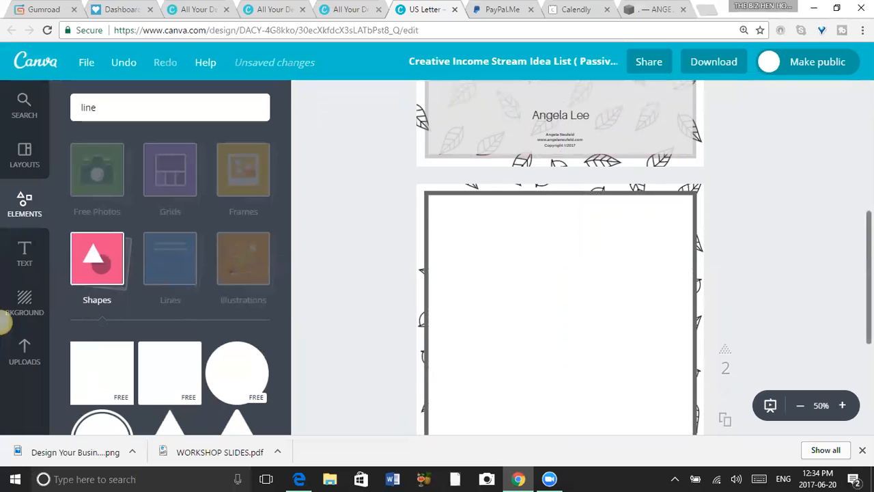
{"action": "scroll", "coordinate": [560, 274], "scroll_direction": "up", "scroll_amount": 5}
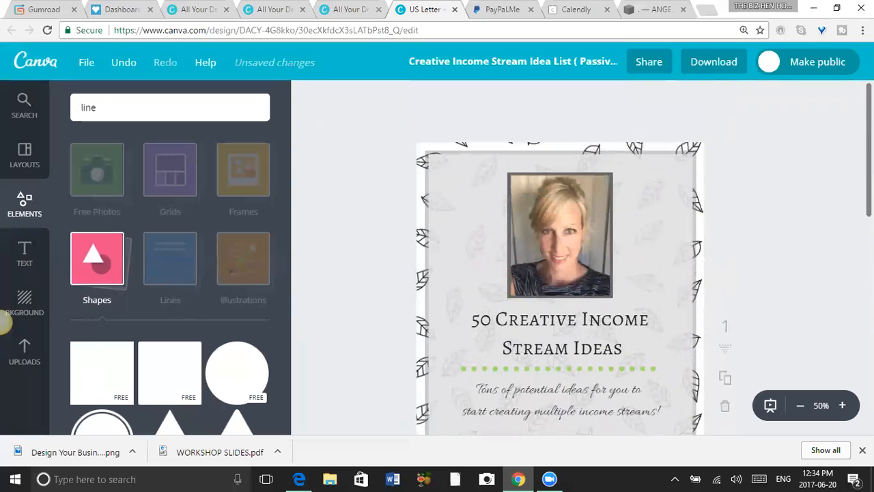
{"action": "scroll", "coordinate": [560, 273], "scroll_direction": "down", "scroll_amount": 3}
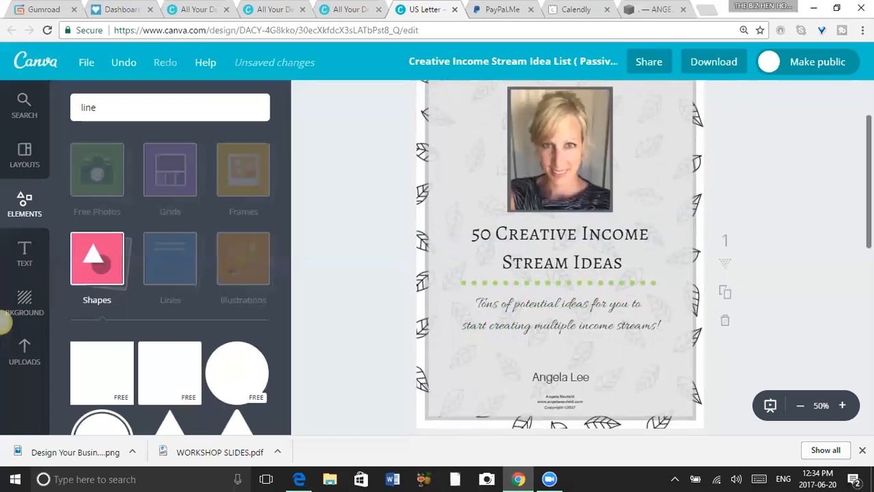
{"action": "scroll", "coordinate": [559, 273], "scroll_direction": "down", "scroll_amount": 1}
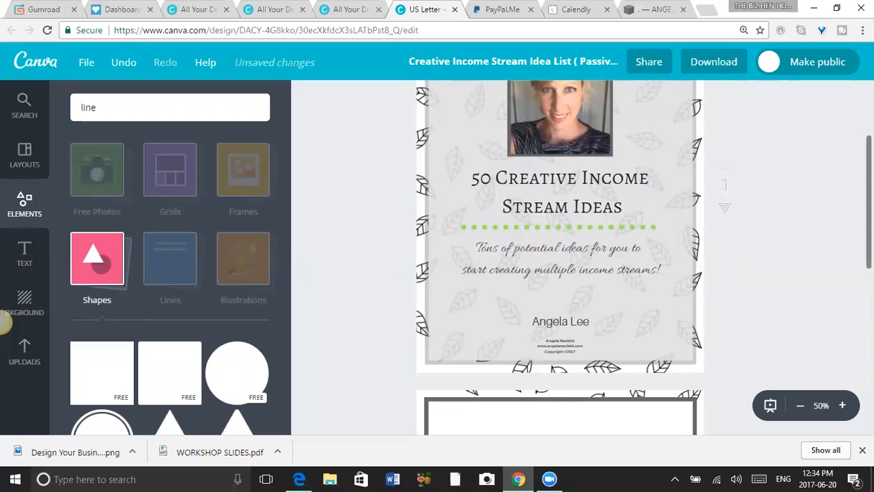
{"action": "scroll", "coordinate": [560, 259], "scroll_direction": "up", "scroll_amount": 2}
{"action": "scroll", "coordinate": [560, 259], "scroll_direction": "down", "scroll_amount": 4}
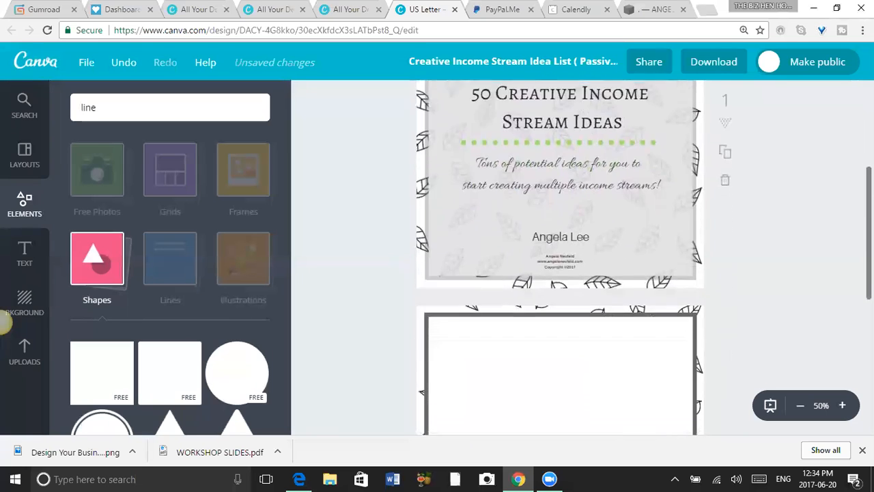
{"action": "scroll", "coordinate": [560, 260], "scroll_direction": "down", "scroll_amount": 3}
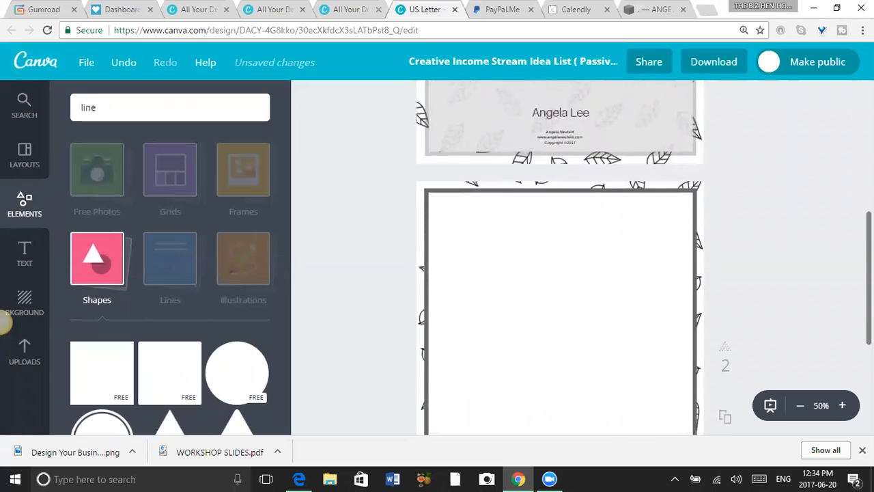
Set the transparency of the large light grey rectangle on the cover page to 91.
{"action": "scroll", "coordinate": [560, 259], "scroll_direction": "up", "scroll_amount": 4}
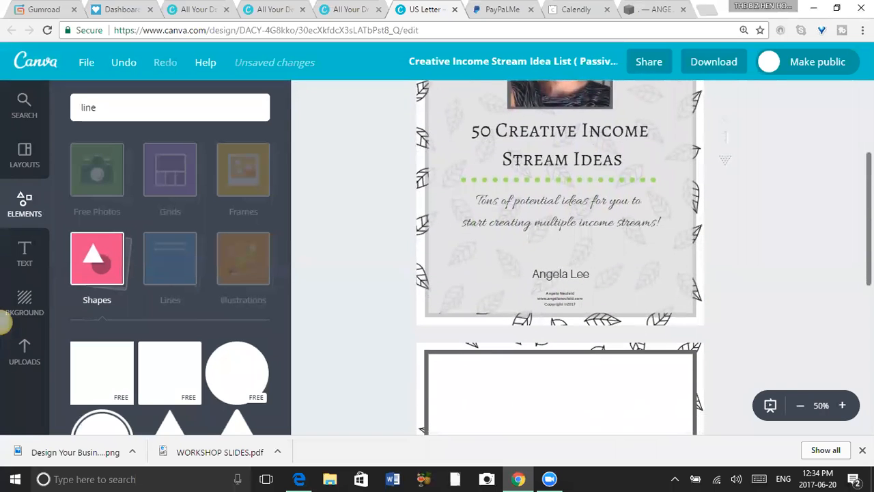
{"action": "left_click", "coordinate": [667, 268]}
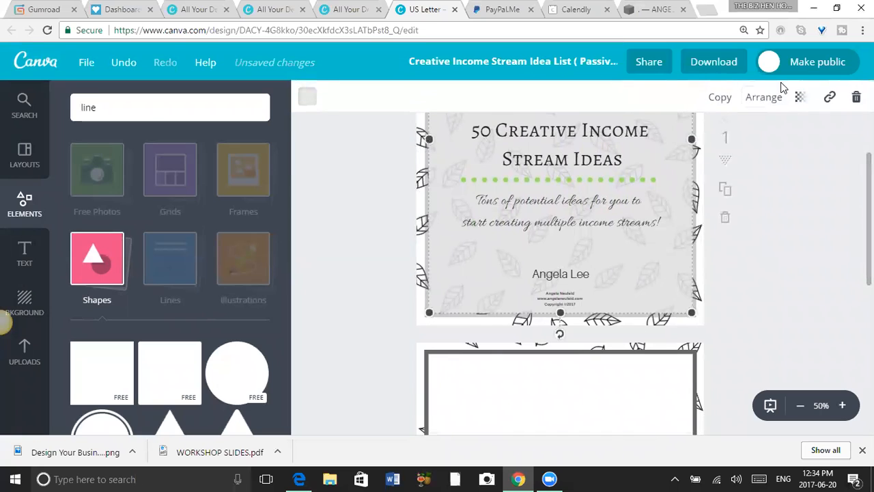
{"action": "left_click", "coordinate": [800, 96]}
{"action": "left_click_drag", "start_coordinate": [759, 146], "coordinate": [763, 148]}
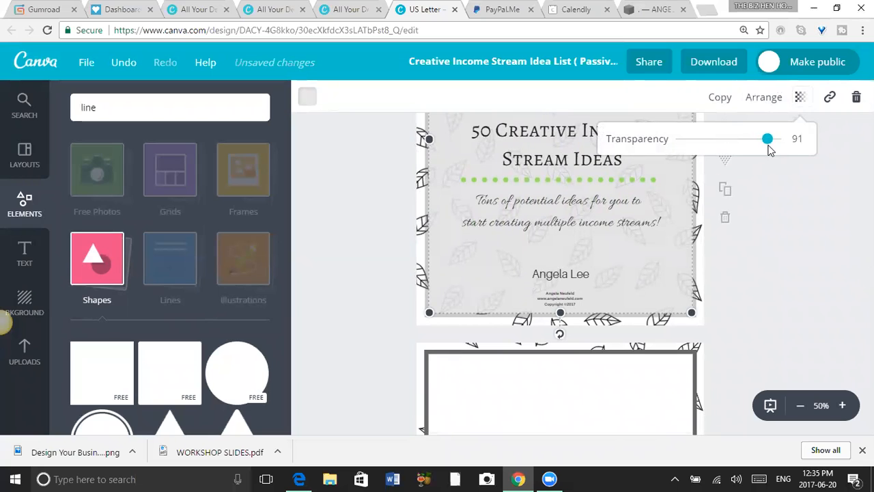
{"action": "left_click", "coordinate": [767, 254]}
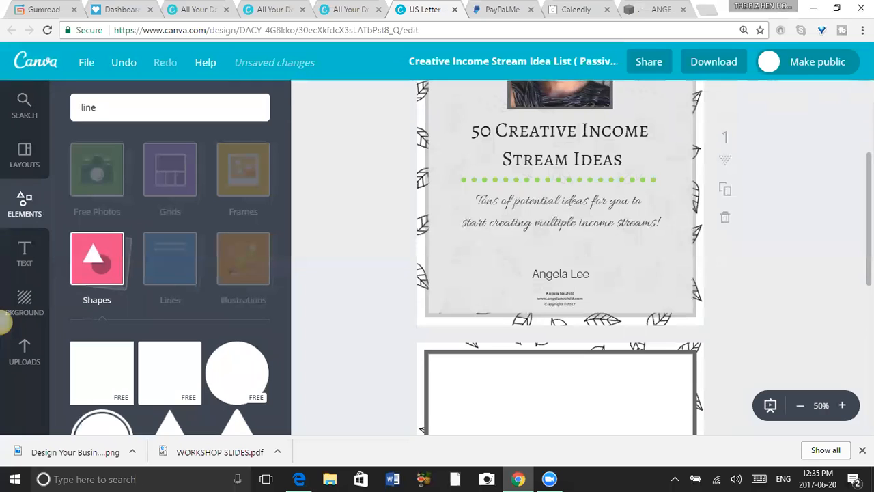
{"action": "scroll", "coordinate": [560, 260], "scroll_direction": "up", "scroll_amount": 3}
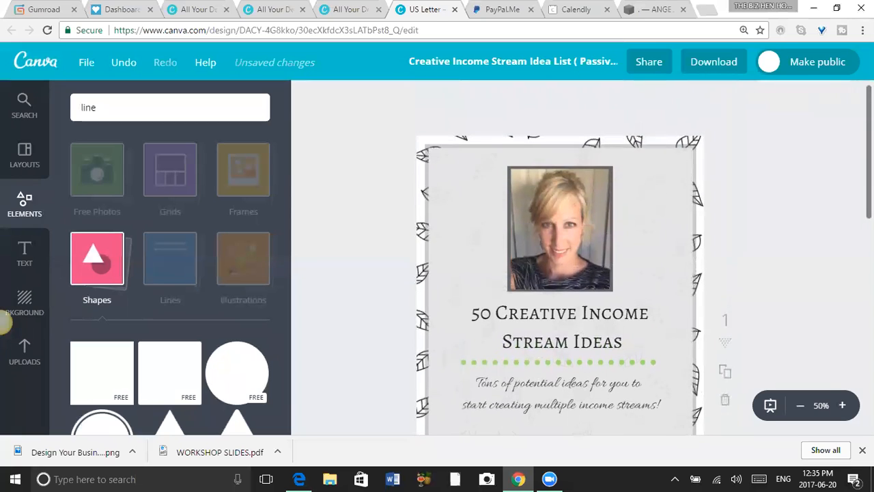
Duplicate the cover's small copyright text block and place the copy centred just inside the bottom of page 2's frame.
{"action": "scroll", "coordinate": [560, 260], "scroll_direction": "down", "scroll_amount": 5}
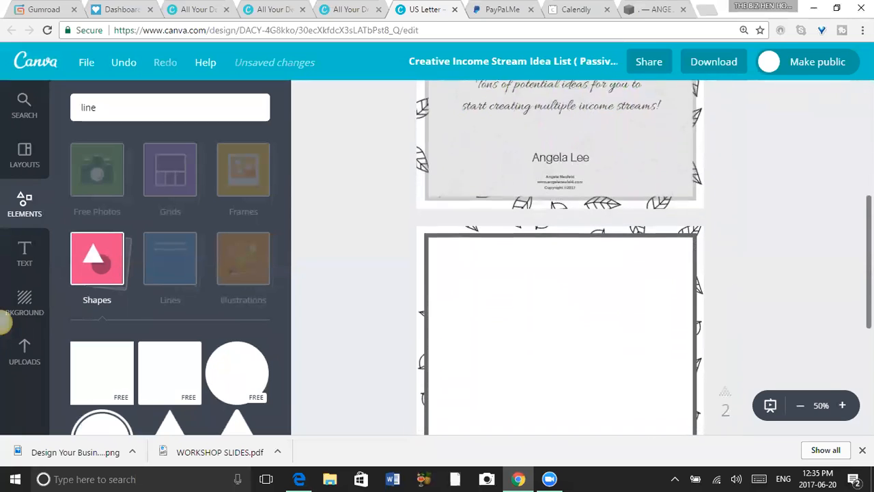
{"action": "scroll", "coordinate": [560, 259], "scroll_direction": "down", "scroll_amount": 1}
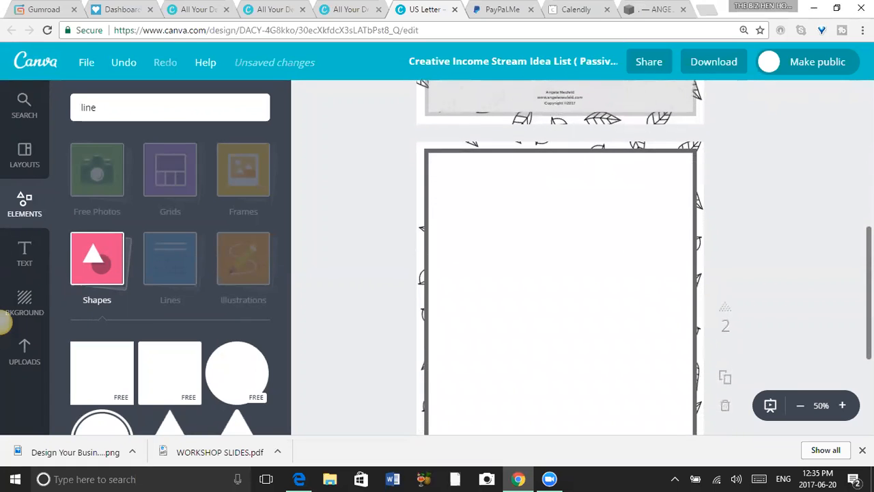
{"action": "scroll", "coordinate": [560, 260], "scroll_direction": "down", "scroll_amount": 2}
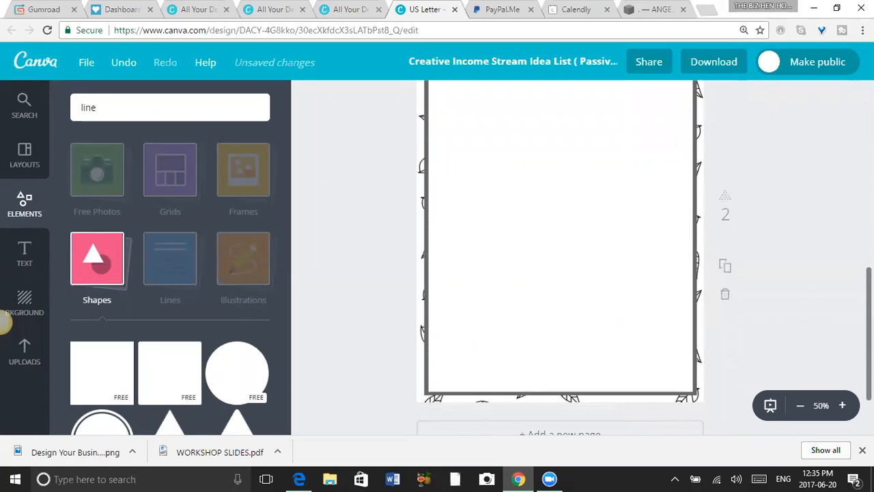
{"action": "scroll", "coordinate": [754, 281], "scroll_direction": "up", "scroll_amount": 4}
{"action": "scroll", "coordinate": [753, 282], "scroll_direction": "down", "scroll_amount": 2}
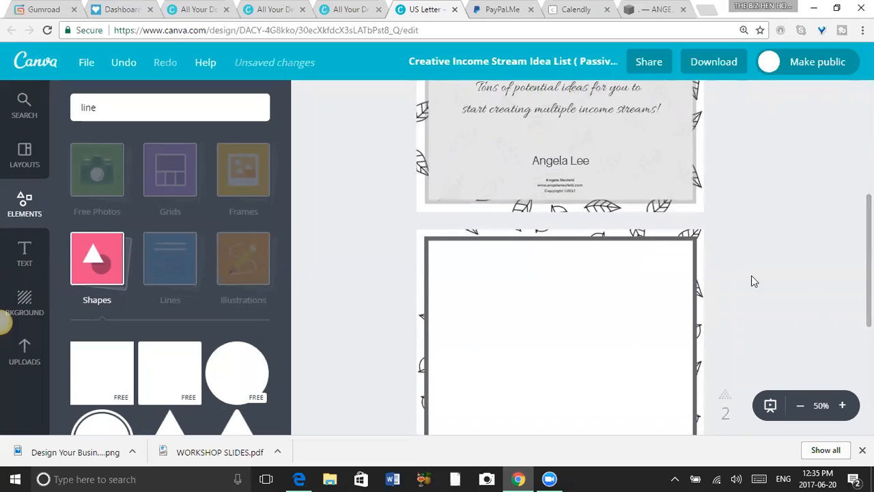
{"action": "left_click", "coordinate": [559, 183]}
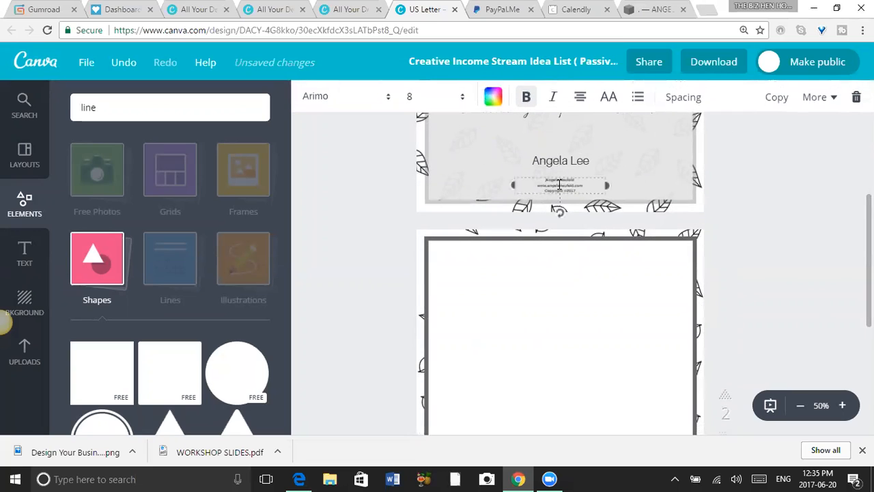
{"action": "left_click", "coordinate": [779, 99]}
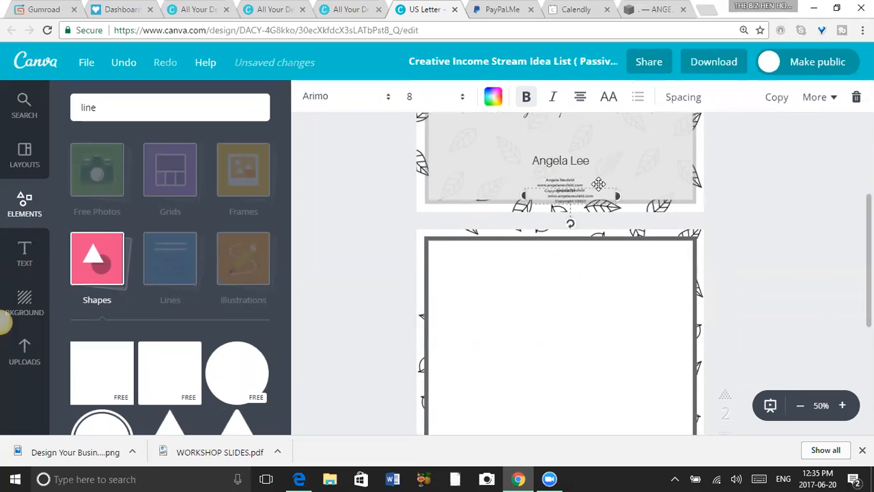
{"action": "left_click", "coordinate": [785, 233]}
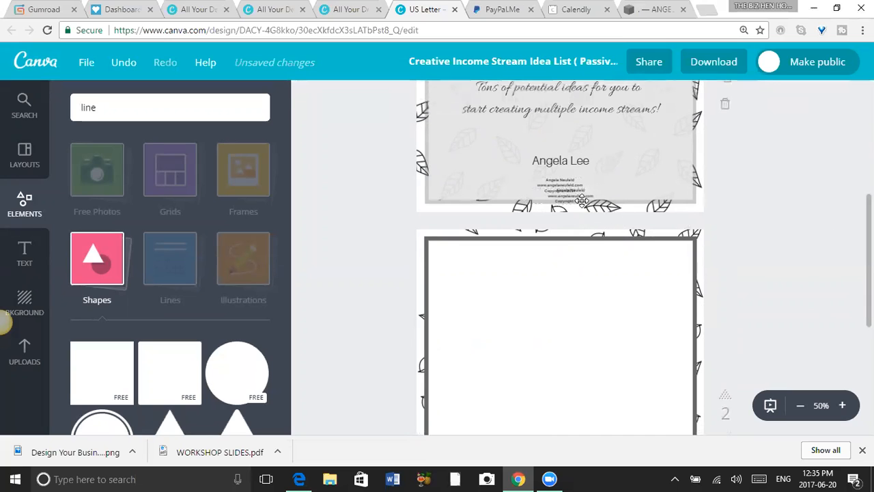
{"action": "left_click_drag", "start_coordinate": [564, 252], "coordinate": [572, 396]}
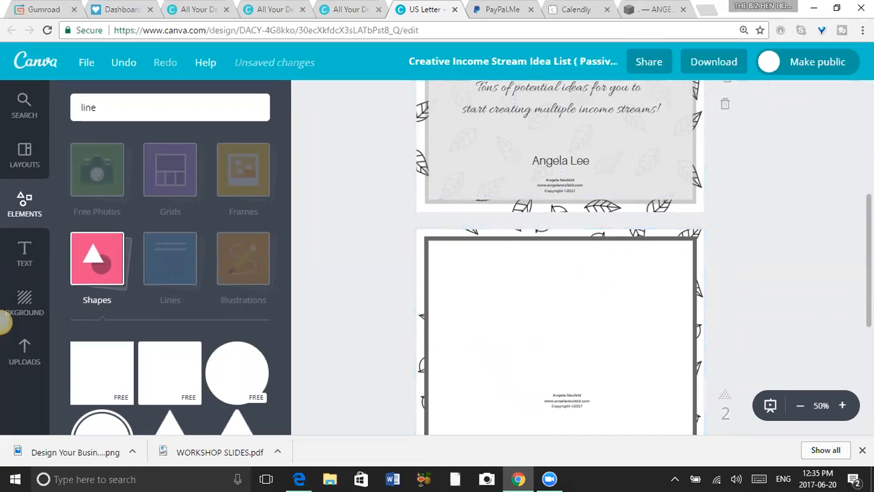
{"action": "scroll", "coordinate": [713, 267], "scroll_direction": "down", "scroll_amount": 3}
{"action": "left_click_drag", "start_coordinate": [568, 188], "coordinate": [561, 359]}
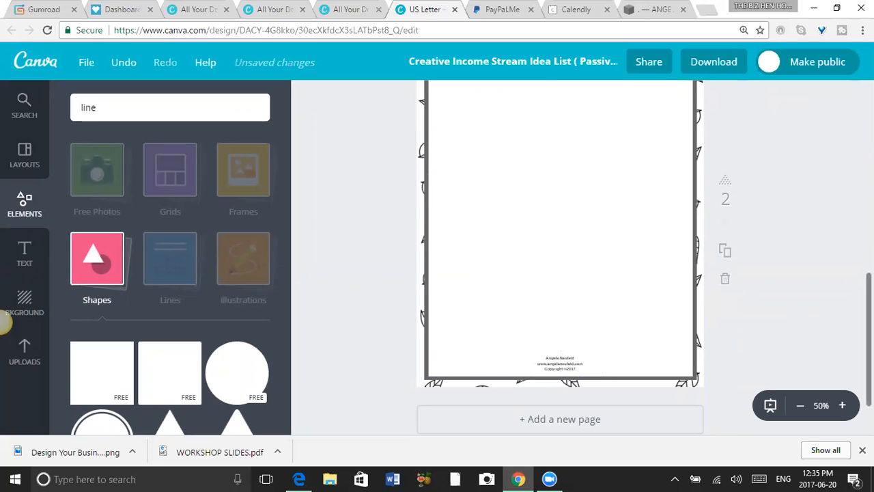
Duplicate the cover title "50 Creative Income Stream Ideas" and place the copy centred at the top inside page 2's frame.
{"action": "scroll", "coordinate": [850, 321], "scroll_direction": "up", "scroll_amount": 3}
{"action": "scroll", "coordinate": [560, 273], "scroll_direction": "up", "scroll_amount": 1}
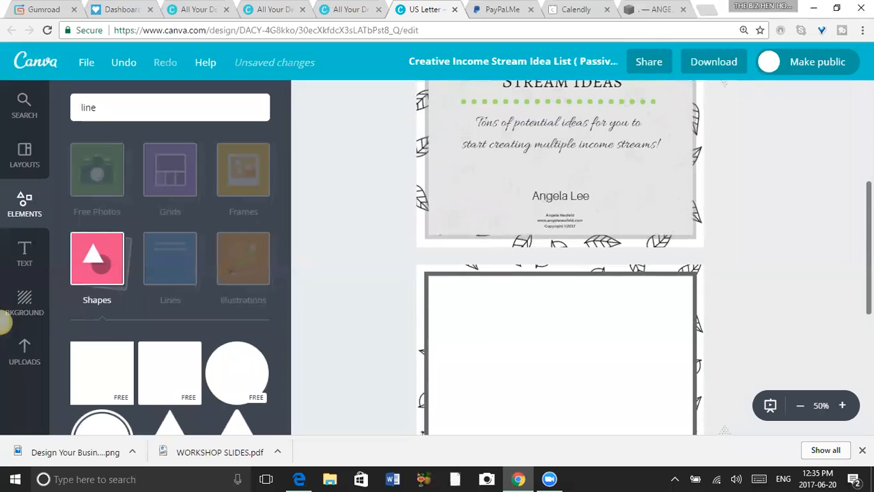
{"action": "scroll", "coordinate": [560, 273], "scroll_direction": "down", "scroll_amount": 2}
{"action": "scroll", "coordinate": [560, 273], "scroll_direction": "up", "scroll_amount": 1}
{"action": "scroll", "coordinate": [551, 164], "scroll_direction": "up", "scroll_amount": 3}
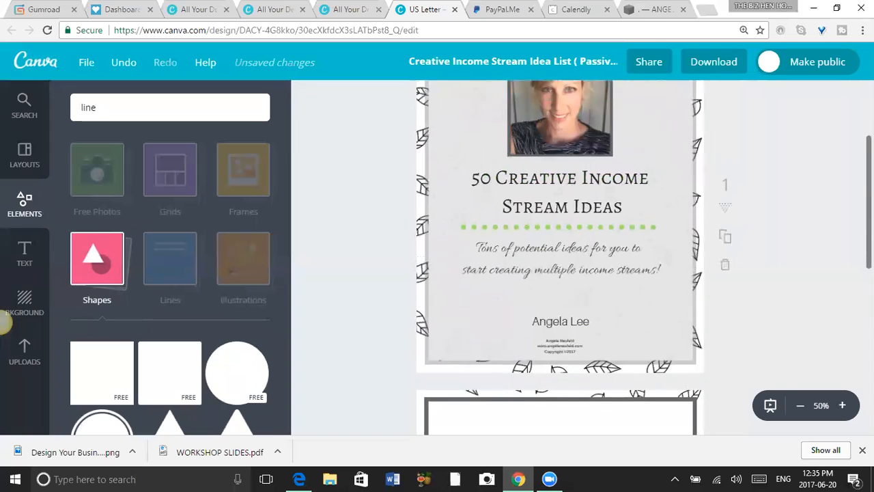
{"action": "left_click", "coordinate": [530, 194]}
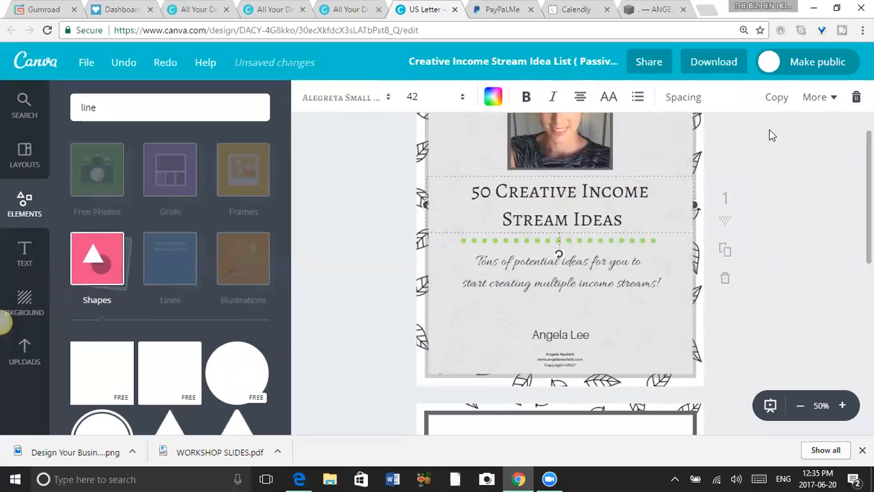
{"action": "left_click", "coordinate": [779, 99]}
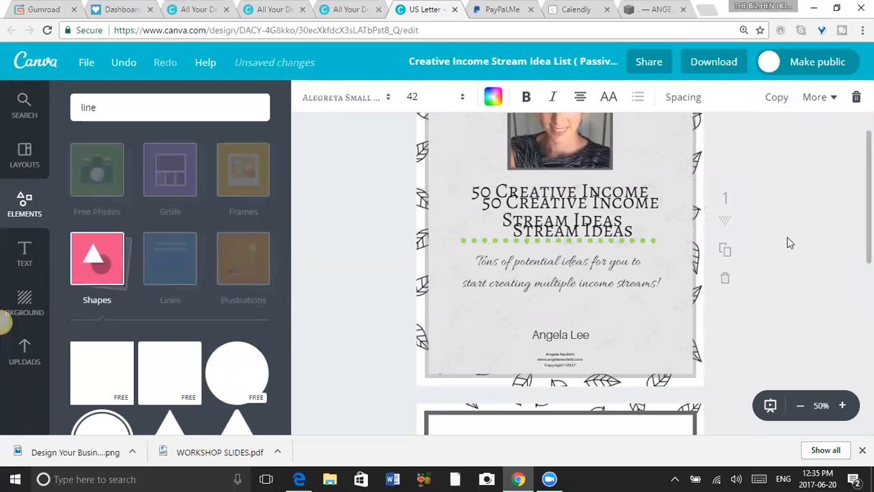
{"action": "key", "text": "Delete"}
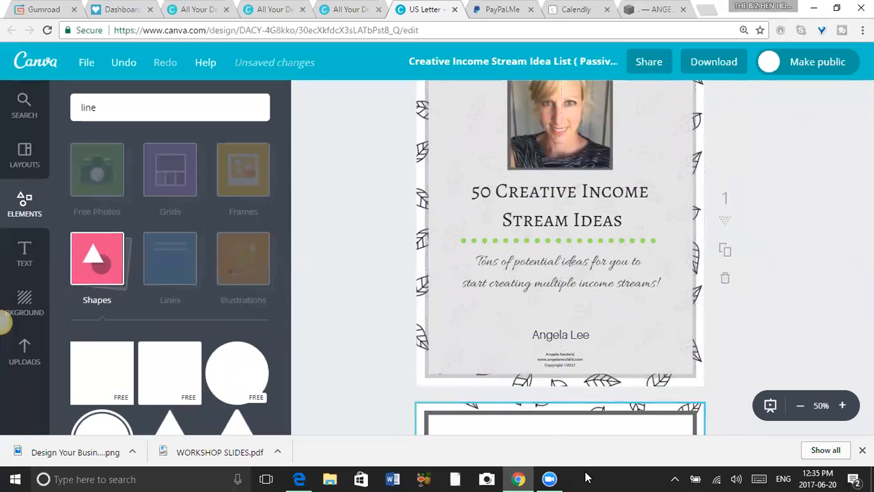
{"action": "scroll", "coordinate": [560, 260], "scroll_direction": "down", "scroll_amount": 3}
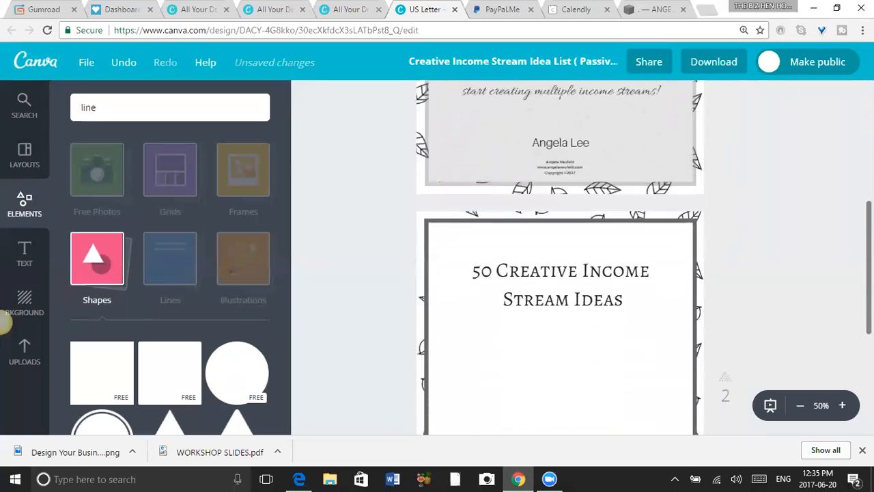
{"action": "scroll", "coordinate": [726, 237], "scroll_direction": "down", "scroll_amount": 1}
{"action": "left_click_drag", "start_coordinate": [595, 211], "coordinate": [595, 182]}
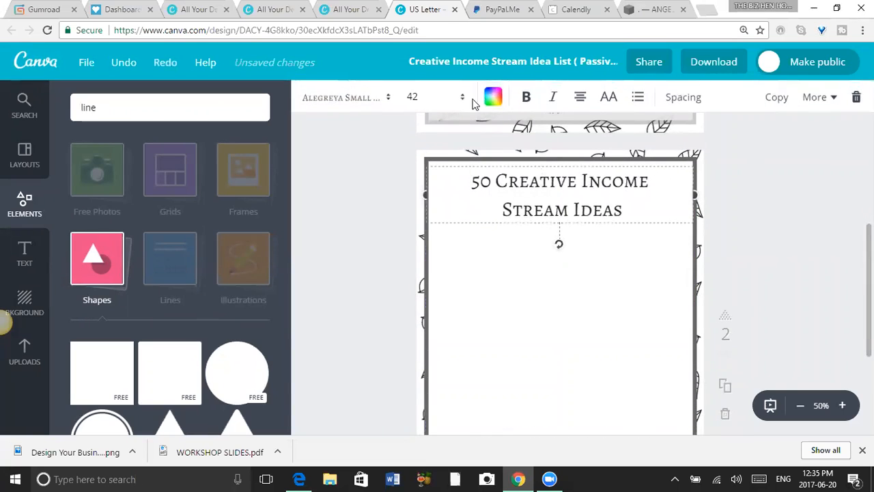
Set the font size of the title on page 2 to 32.
{"action": "left_click", "coordinate": [424, 97]}
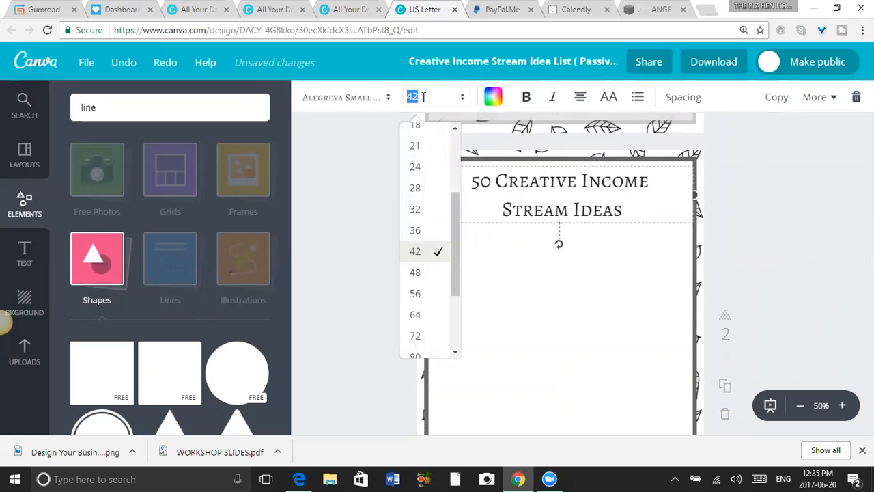
{"action": "left_click", "coordinate": [430, 209]}
{"action": "left_click", "coordinate": [827, 214]}
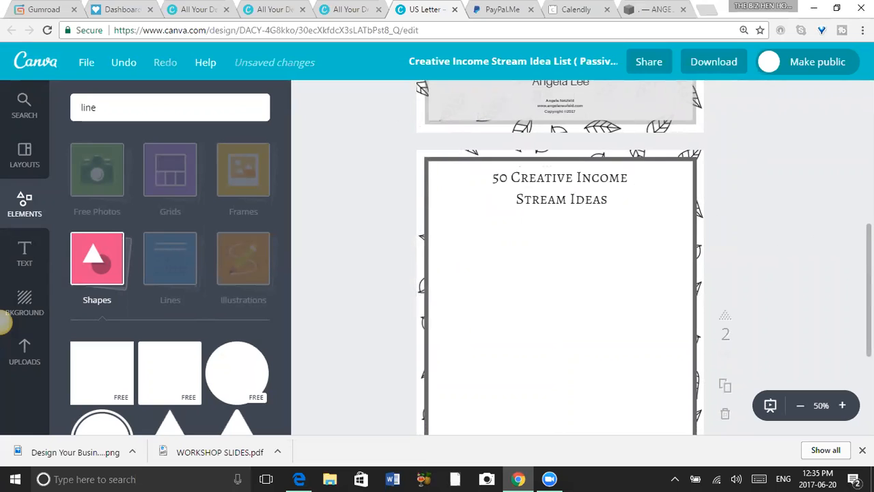
Search the element library for "checkboxes" and look through the results for a list marker suited to page 2.
{"action": "scroll", "coordinate": [559, 260], "scroll_direction": "down", "scroll_amount": 5}
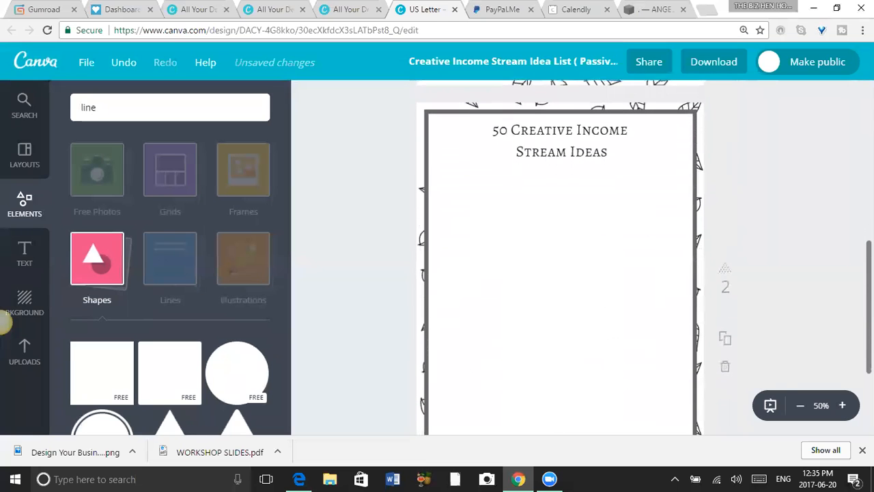
{"action": "scroll", "coordinate": [560, 259], "scroll_direction": "up", "scroll_amount": 3}
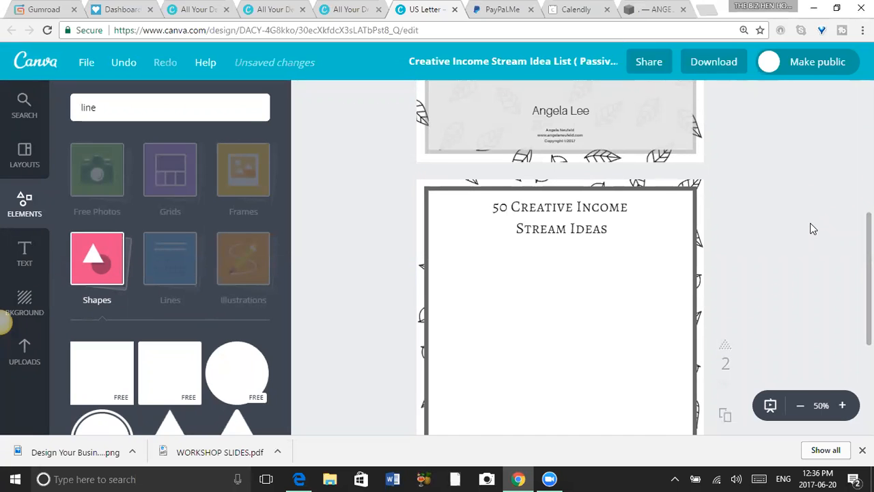
{"action": "scroll", "coordinate": [560, 259], "scroll_direction": "down", "scroll_amount": 3}
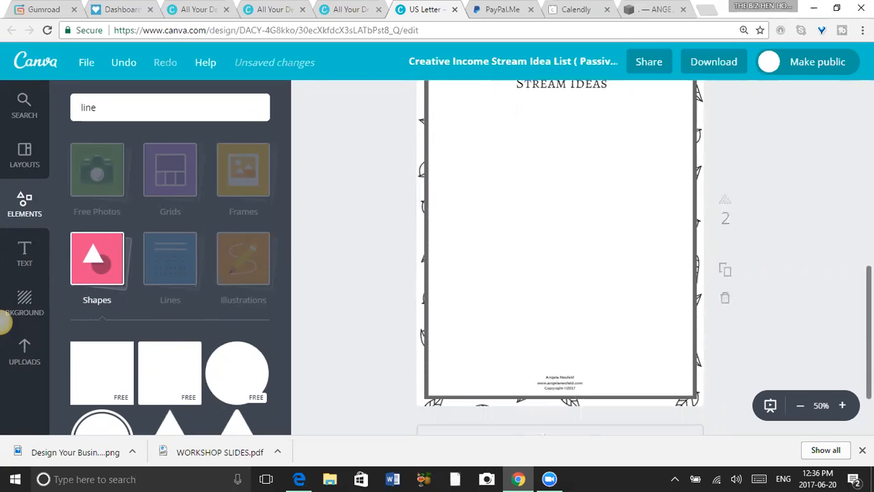
{"action": "scroll", "coordinate": [469, 248], "scroll_direction": "up", "scroll_amount": 2}
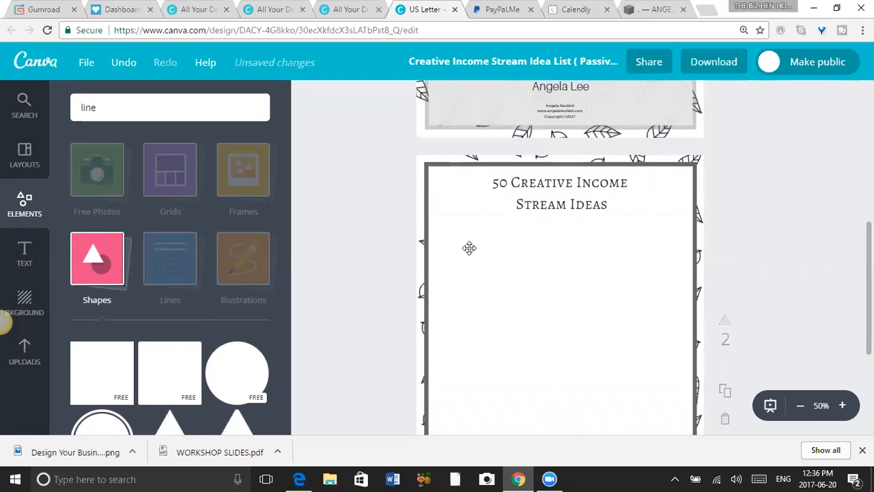
{"action": "left_click", "coordinate": [145, 108]}
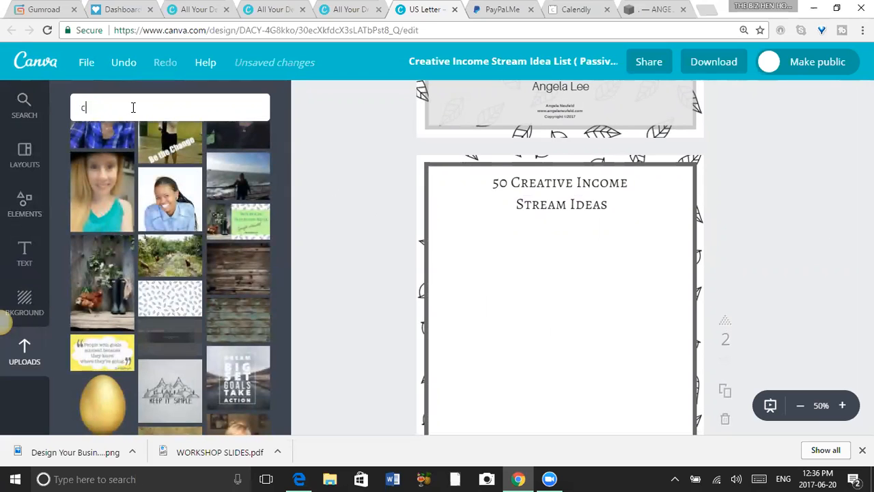
{"action": "type", "text": "checkboxes"}
{"action": "key", "text": "Return"}
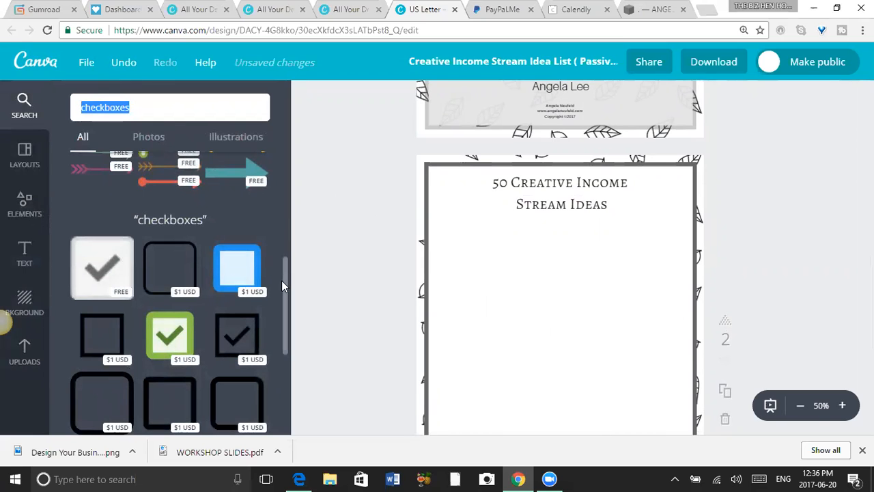
{"action": "left_click_drag", "start_coordinate": [285, 284], "coordinate": [285, 308]}
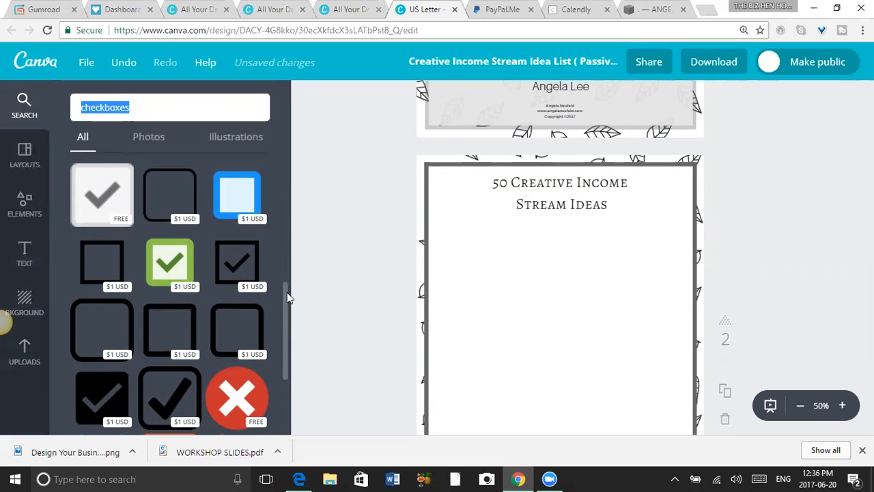
{"action": "left_click_drag", "start_coordinate": [287, 293], "coordinate": [287, 345]}
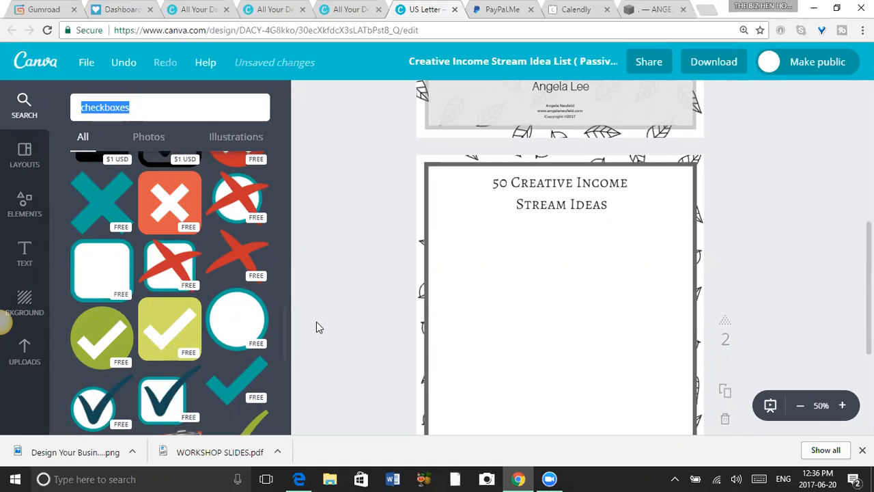
{"action": "left_click_drag", "start_coordinate": [287, 338], "coordinate": [285, 164]}
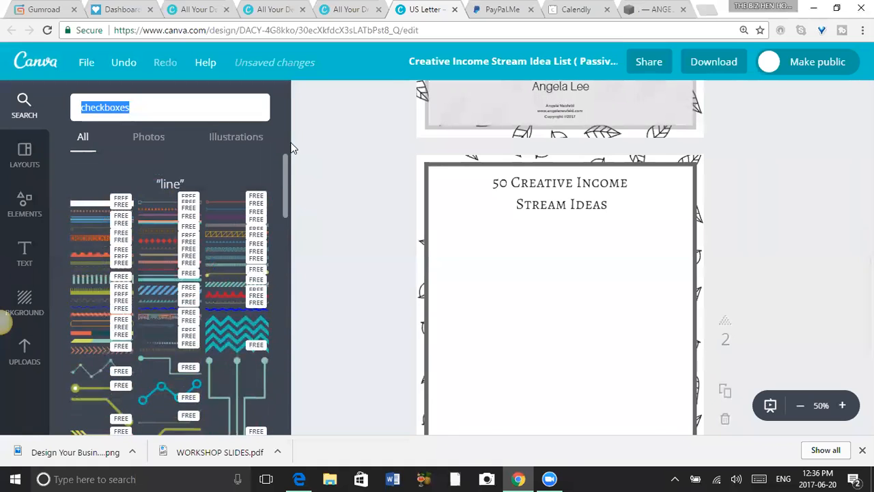
Search the element library for "numbers" and look through the available number graphics.
{"action": "left_click", "coordinate": [145, 107]}
{"action": "key", "text": "BackSpace"}
{"action": "key", "text": "BackSpace"}
{"action": "key", "text": "BackSpace"}
{"action": "key", "text": "BackSpace"}
{"action": "key", "text": "BackSpace"}
{"action": "key", "text": "BackSpace"}
{"action": "key", "text": "BackSpace"}
{"action": "key", "text": "BackSpace"}
{"action": "key", "text": "BackSpace"}
{"action": "type", "text": "n"}
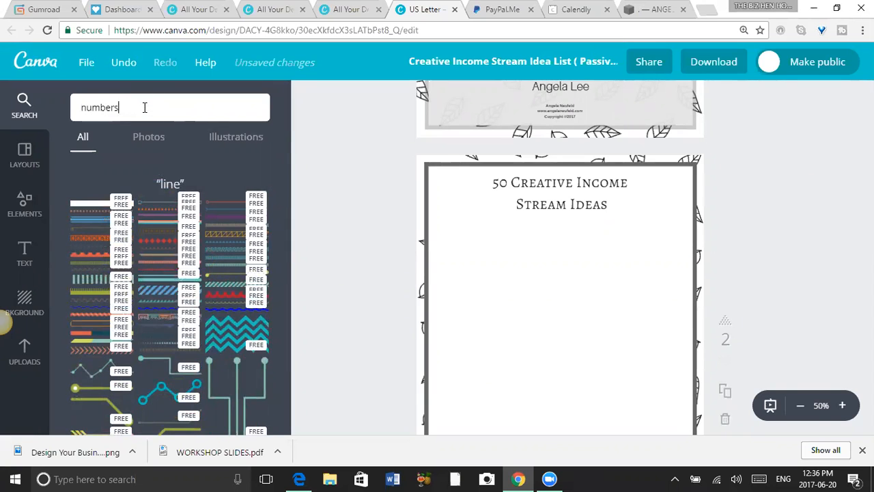
{"action": "type", "text": "umbers"}
{"action": "key", "text": "Return"}
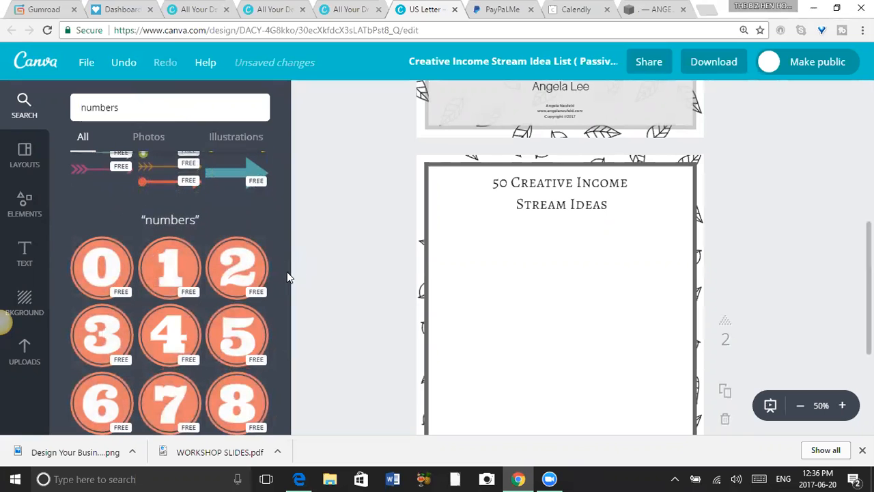
{"action": "left_click_drag", "start_coordinate": [284, 271], "coordinate": [328, 312]}
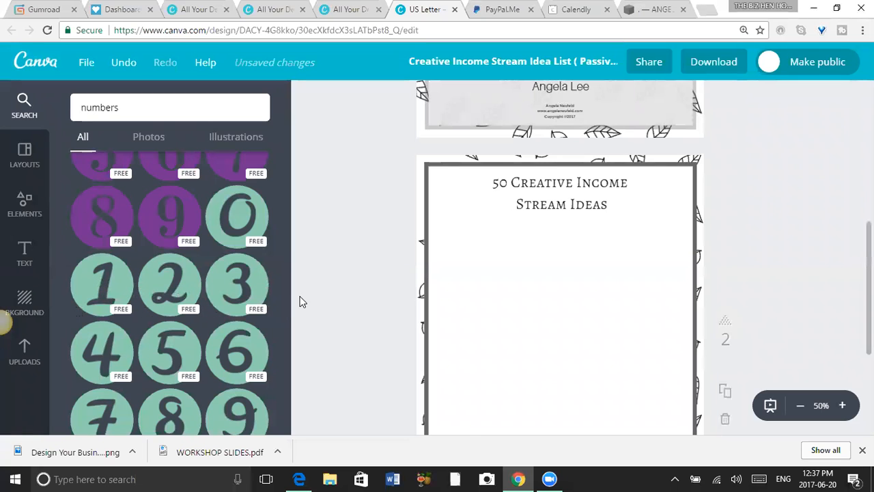
Add the purple circled number 1 graphic from the "numbers" search results to page 2 below the title.
{"action": "left_click_drag", "start_coordinate": [287, 293], "coordinate": [284, 251]}
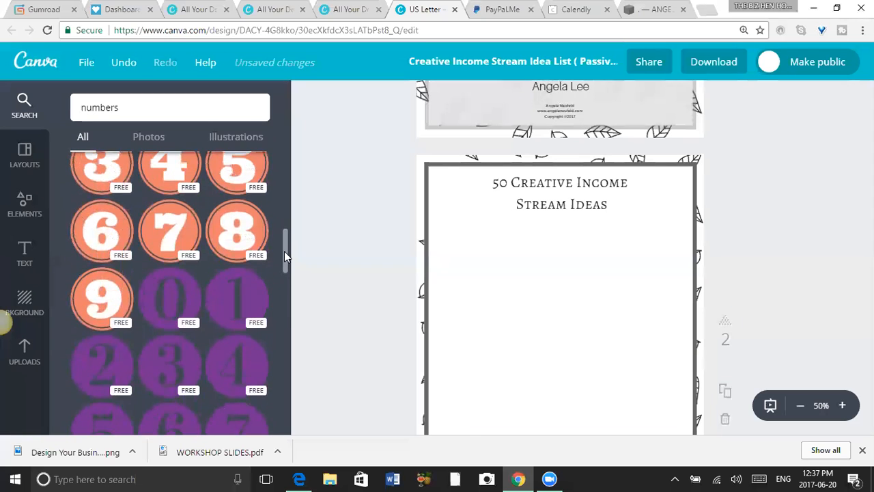
{"action": "left_click_drag", "start_coordinate": [236, 296], "coordinate": [547, 273]}
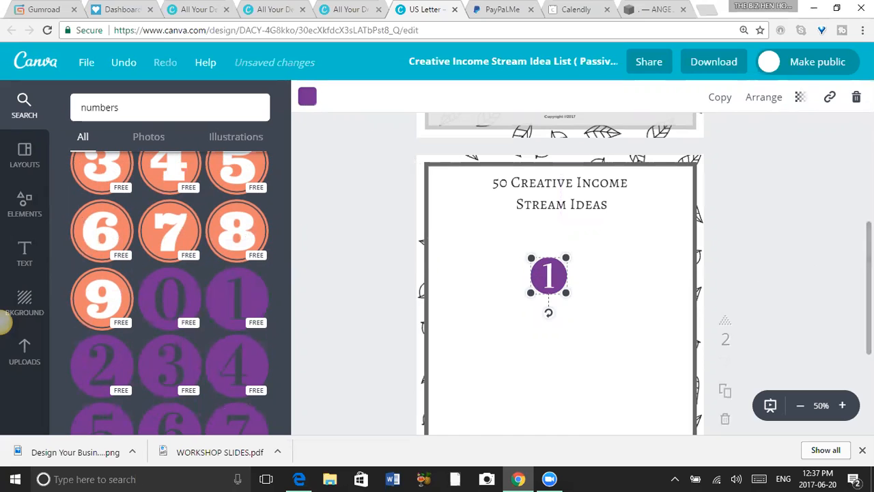
Look up the colour code of the green dotted line under the title on the cover page.
{"action": "scroll", "coordinate": [763, 235], "scroll_direction": "up", "scroll_amount": 5}
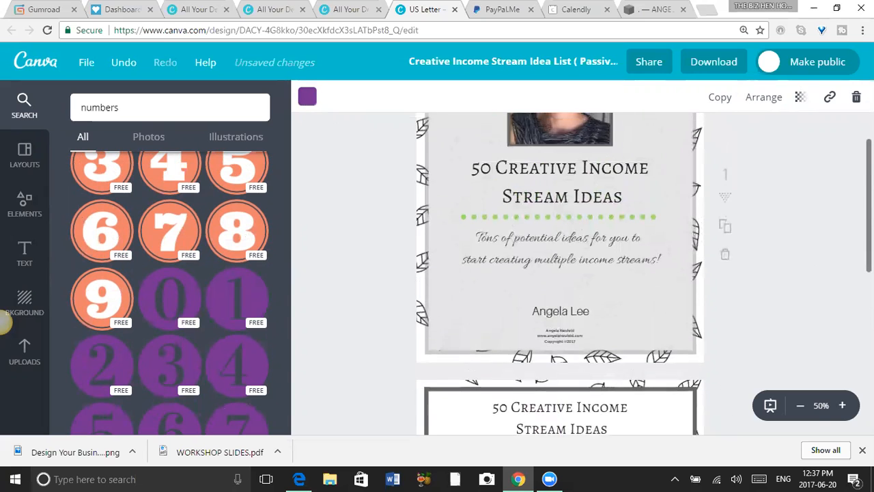
{"action": "left_click", "coordinate": [647, 277]}
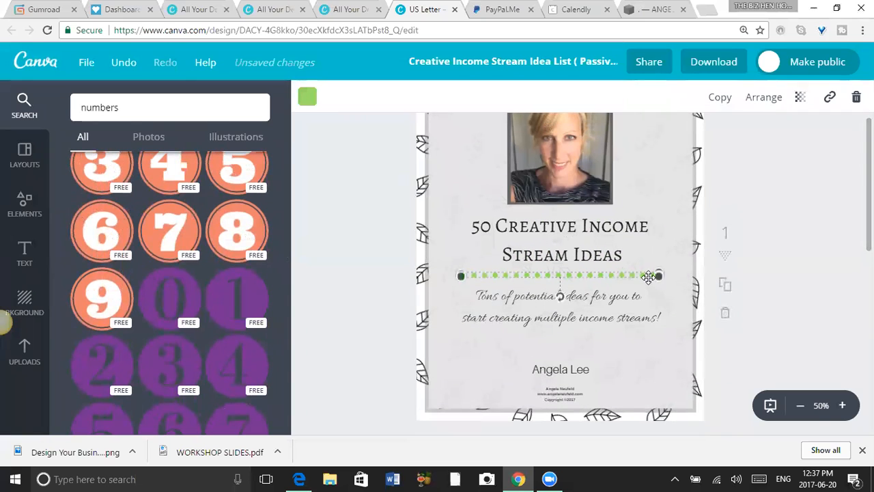
{"action": "left_click", "coordinate": [308, 99]}
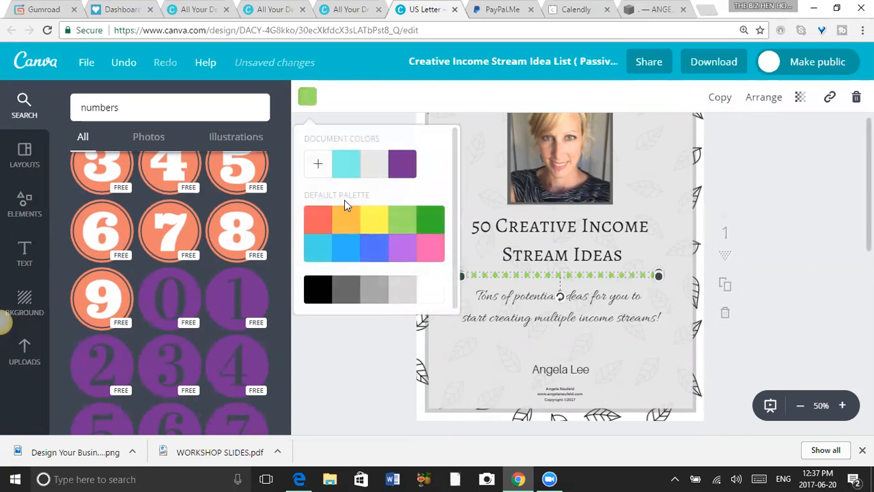
{"action": "left_click", "coordinate": [317, 163]}
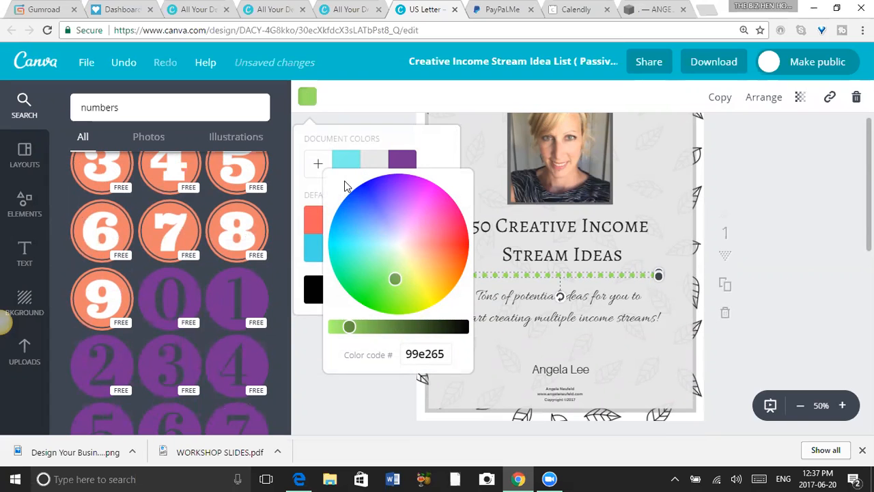
{"action": "left_click", "coordinate": [832, 235]}
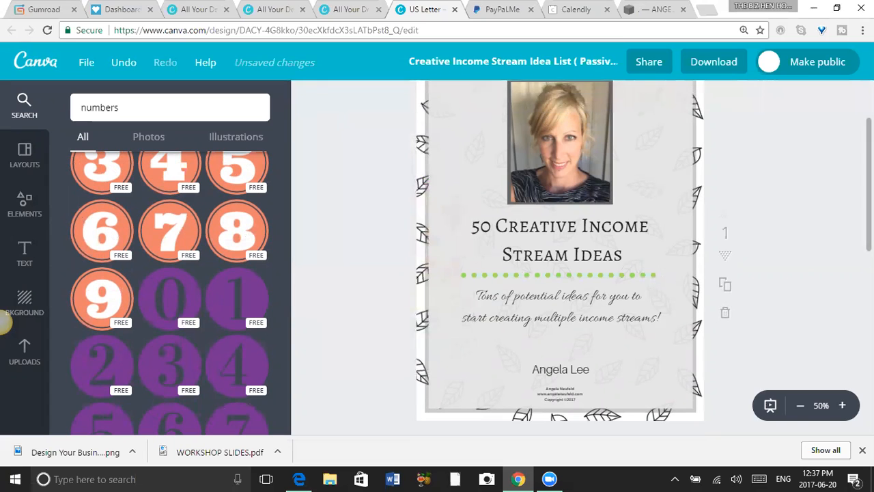
Shrink the circled number 1 and place it just inside the left edge of page 2's frame, below the title.
{"action": "scroll", "coordinate": [588, 262], "scroll_direction": "down", "scroll_amount": 5}
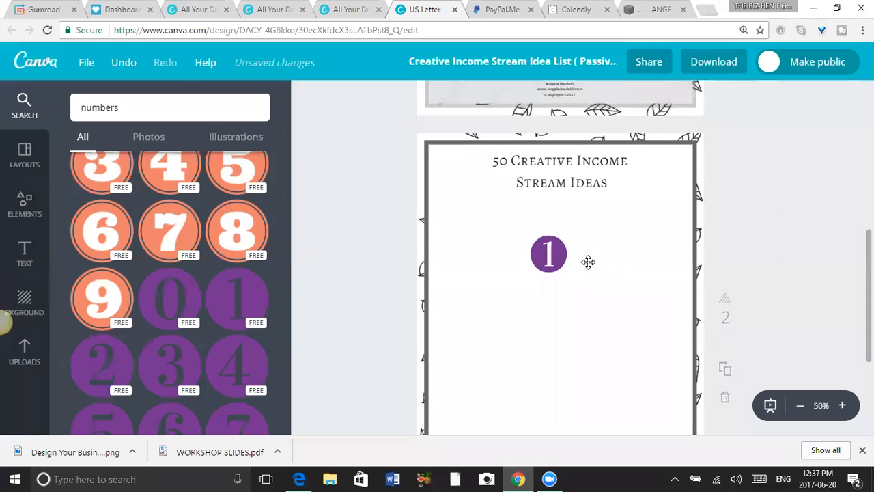
{"action": "left_click_drag", "start_coordinate": [553, 255], "coordinate": [457, 232]}
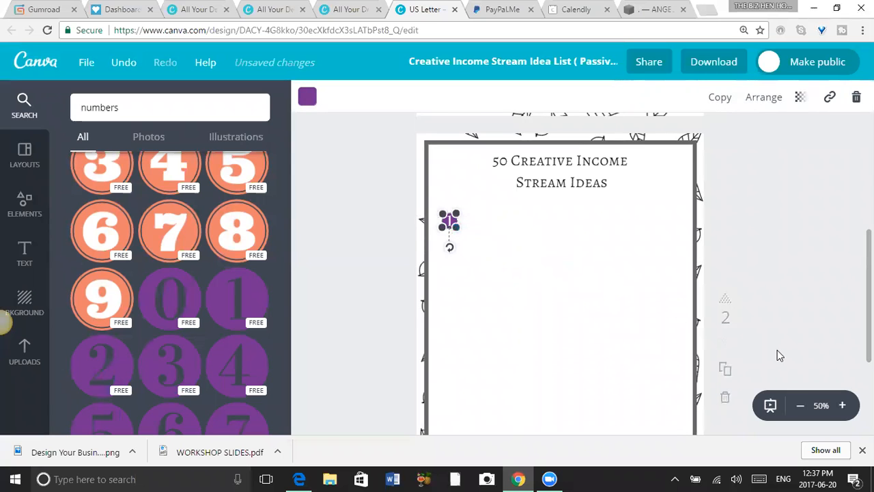
{"action": "left_click", "coordinate": [843, 408]}
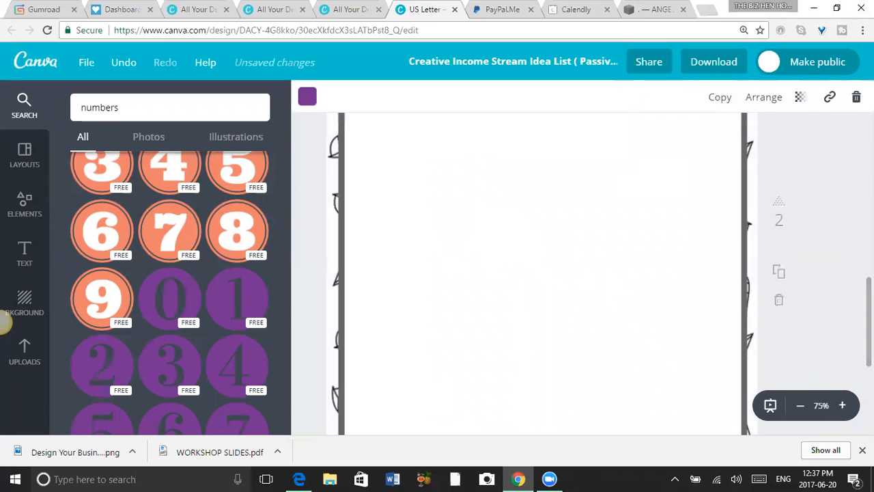
{"action": "scroll", "coordinate": [472, 248], "scroll_direction": "down", "scroll_amount": 3}
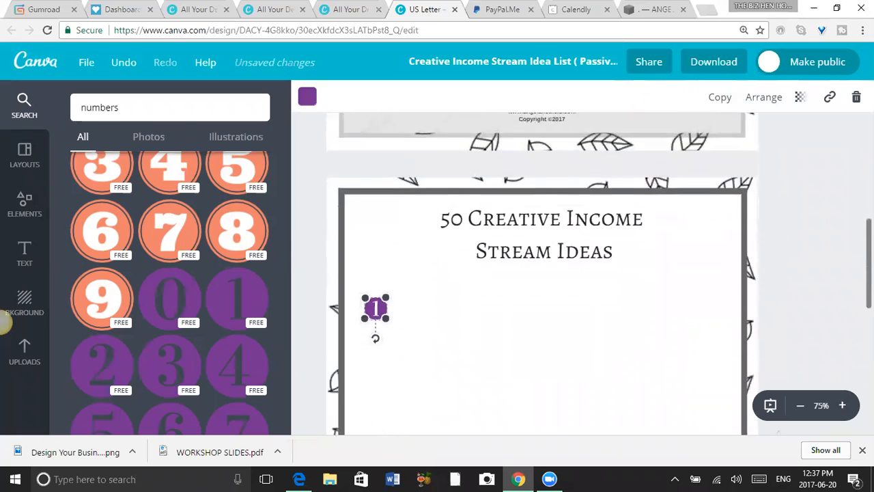
{"action": "left_click", "coordinate": [427, 241]}
{"action": "left_click_drag", "start_coordinate": [378, 245], "coordinate": [369, 236]}
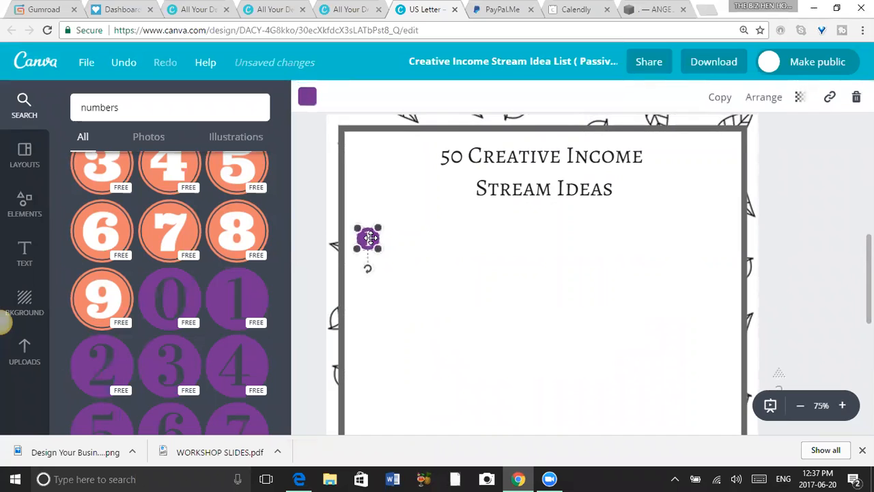
Recolour the circled number 1 with the custom colour code 99e265.
{"action": "left_click", "coordinate": [308, 98]}
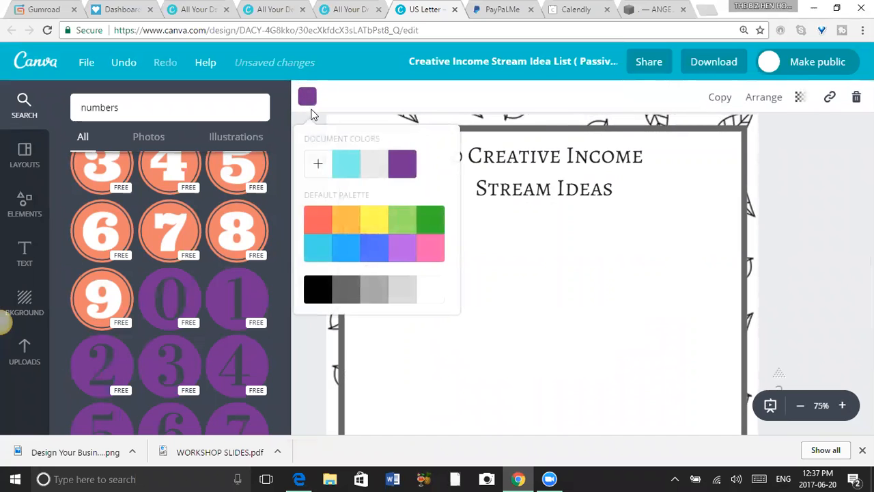
{"action": "left_click", "coordinate": [319, 167]}
{"action": "left_click", "coordinate": [448, 356]}
{"action": "key", "text": "BackSpace"}
{"action": "key", "text": "BackSpace"}
{"action": "key", "text": "BackSpace"}
{"action": "key", "text": "BackSpace"}
{"action": "key", "text": "BackSpace"}
{"action": "key", "text": "BackSpace"}
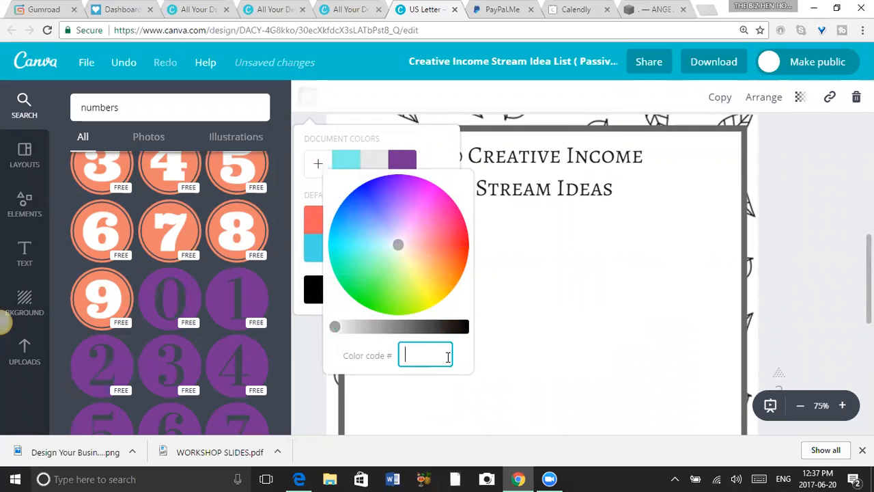
{"action": "type", "text": "99"}
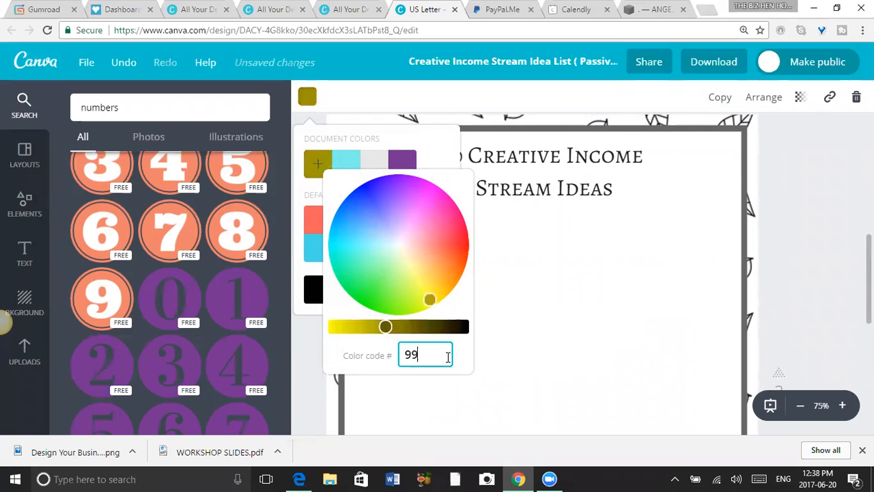
{"action": "type", "text": "e"}
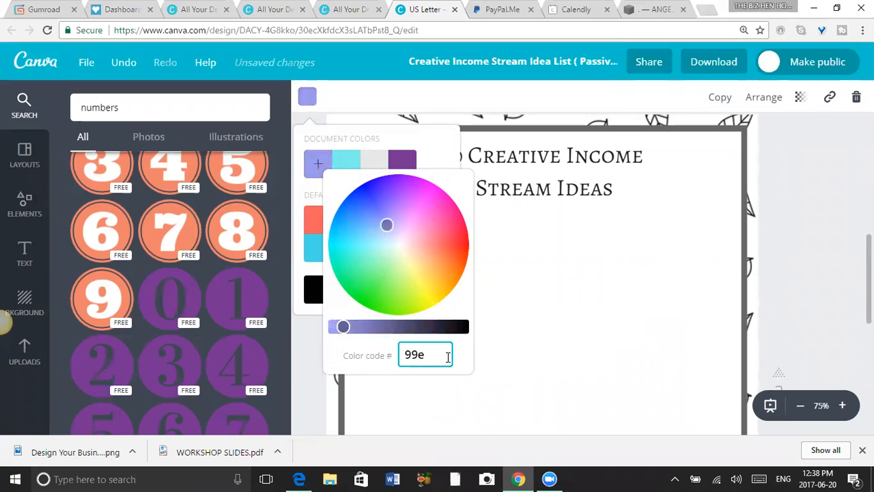
{"action": "type", "text": "26"}
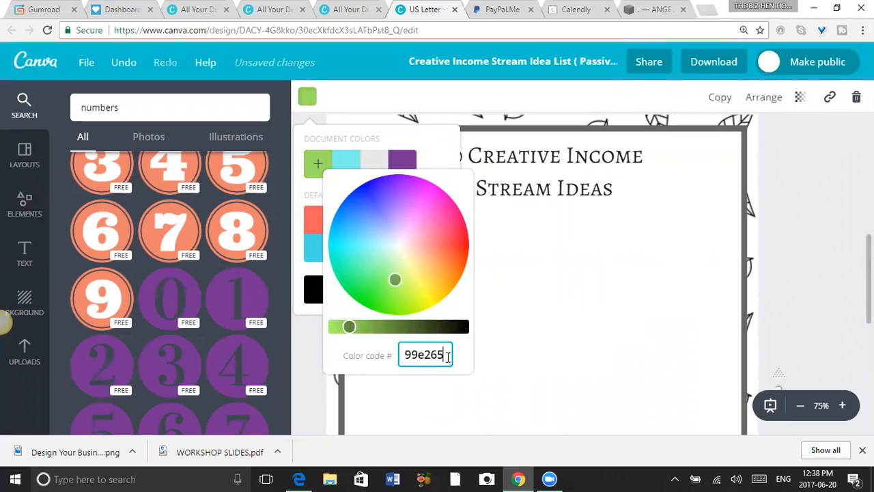
{"action": "type", "text": "5"}
{"action": "left_click", "coordinate": [595, 331]}
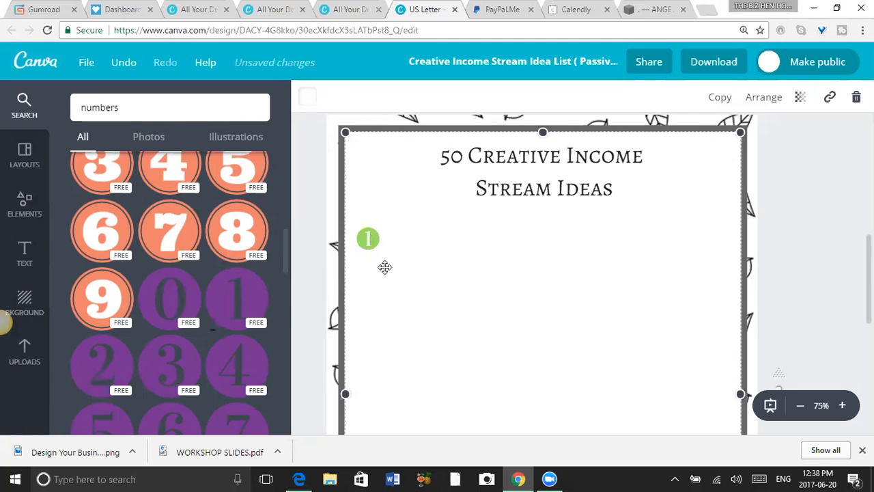
Add the purple circled number 2 directly below number 1 and shrink it to the same size.
{"action": "left_click_drag", "start_coordinate": [101, 373], "coordinate": [356, 287]}
{"action": "left_click_drag", "start_coordinate": [356, 283], "coordinate": [361, 283]}
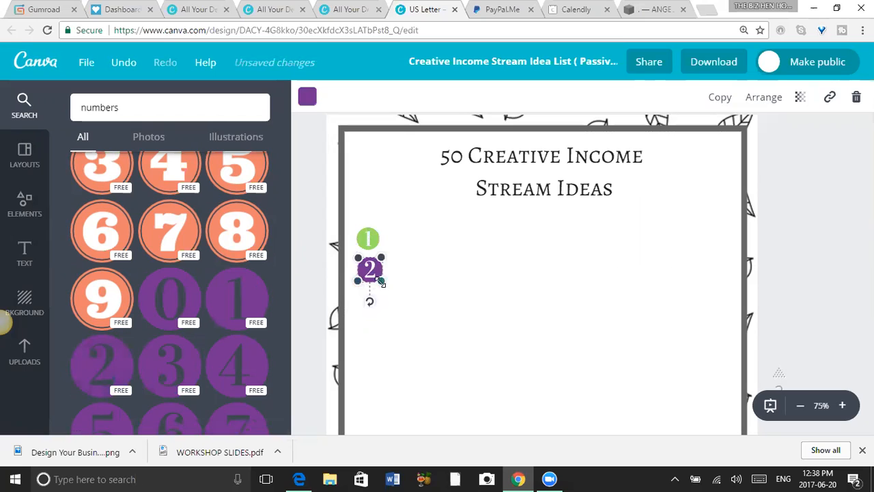
{"action": "left_click_drag", "start_coordinate": [380, 280], "coordinate": [377, 278]}
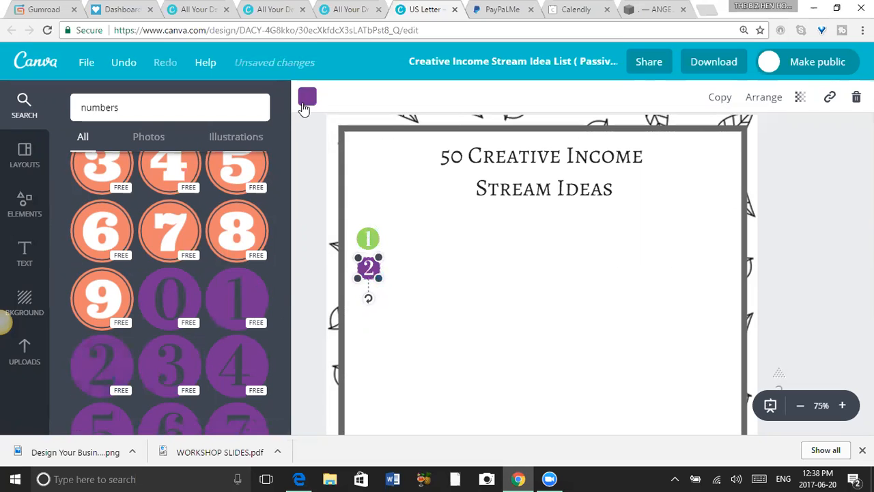
Recolour the circled number 2 with the custom colour code 99e265.
{"action": "left_click", "coordinate": [307, 97]}
{"action": "left_click", "coordinate": [316, 164]}
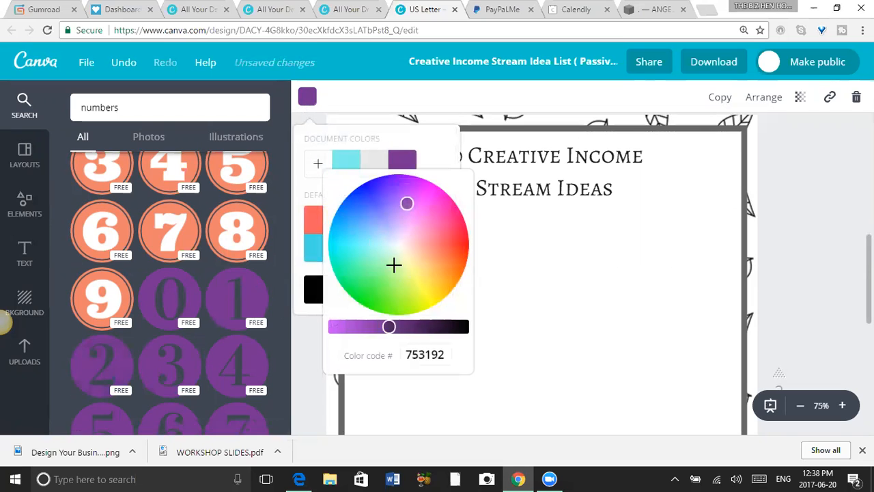
{"action": "left_click_drag", "start_coordinate": [449, 354], "coordinate": [396, 351]}
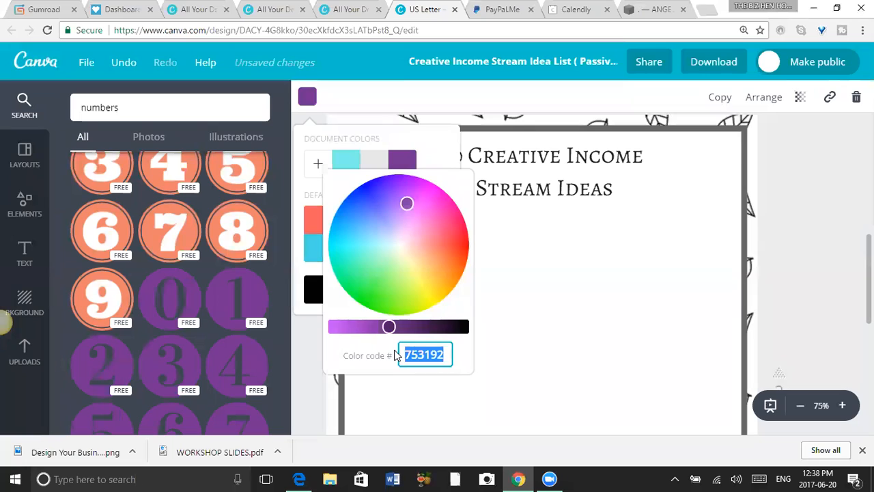
{"action": "type", "text": "99"}
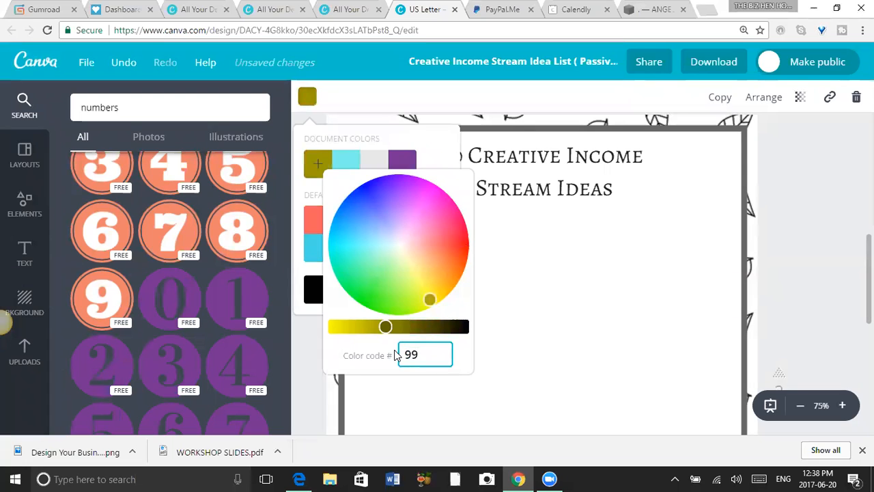
{"action": "type", "text": "e265"}
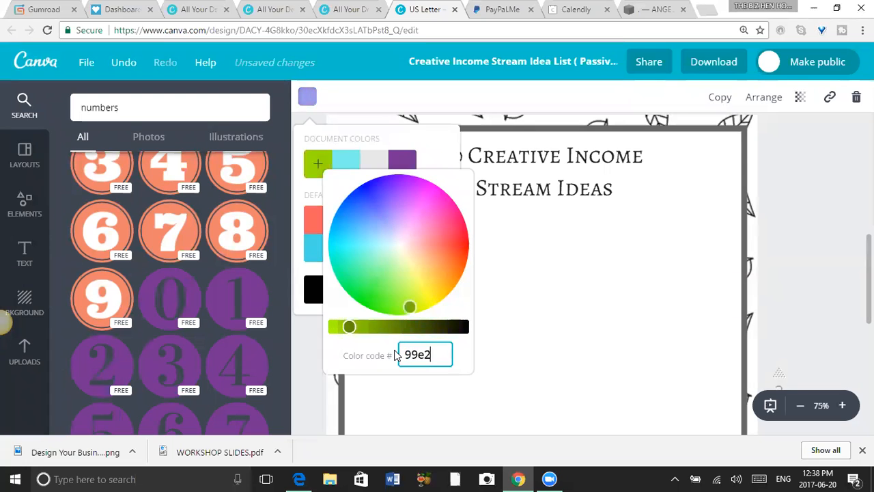
{"action": "left_click", "coordinate": [558, 326]}
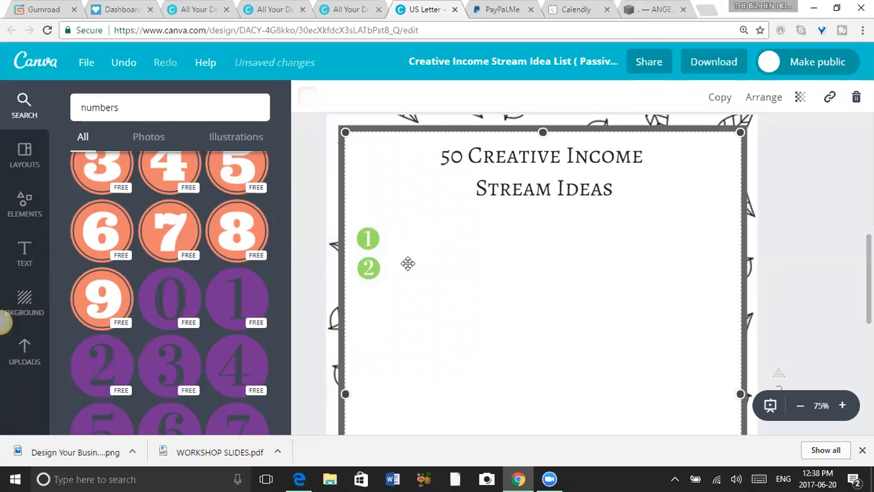
Add the purple circled number 3 below number 2, and move both down to leave a wider gap under number 1.
{"action": "left_click_drag", "start_coordinate": [369, 272], "coordinate": [369, 269]}
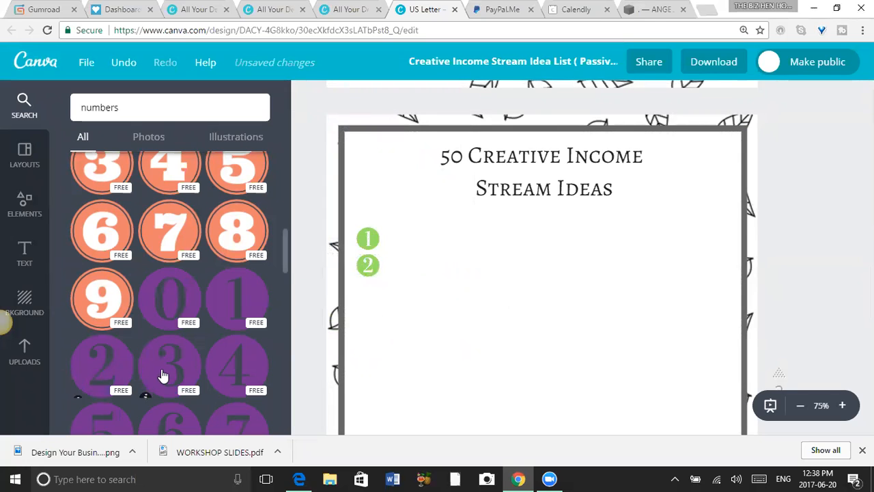
{"action": "left_click_drag", "start_coordinate": [165, 379], "coordinate": [370, 307]}
{"action": "left_click_drag", "start_coordinate": [367, 265], "coordinate": [369, 280]}
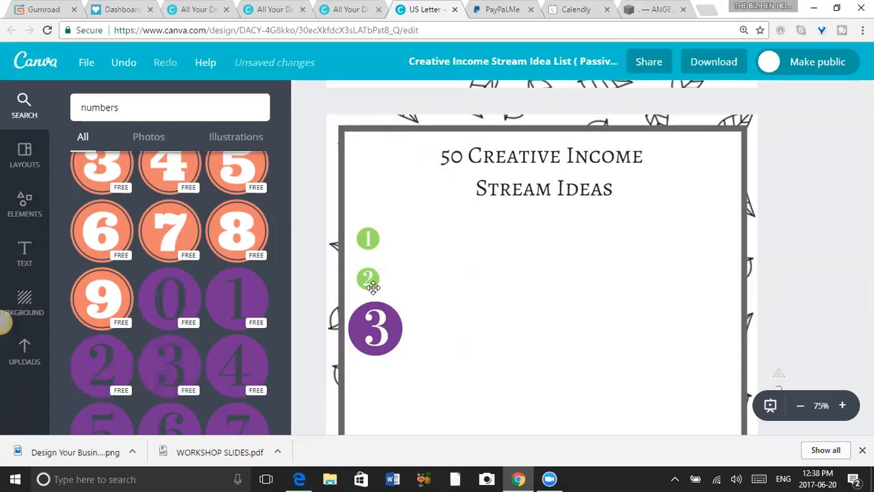
{"action": "left_click_drag", "start_coordinate": [384, 340], "coordinate": [385, 372]}
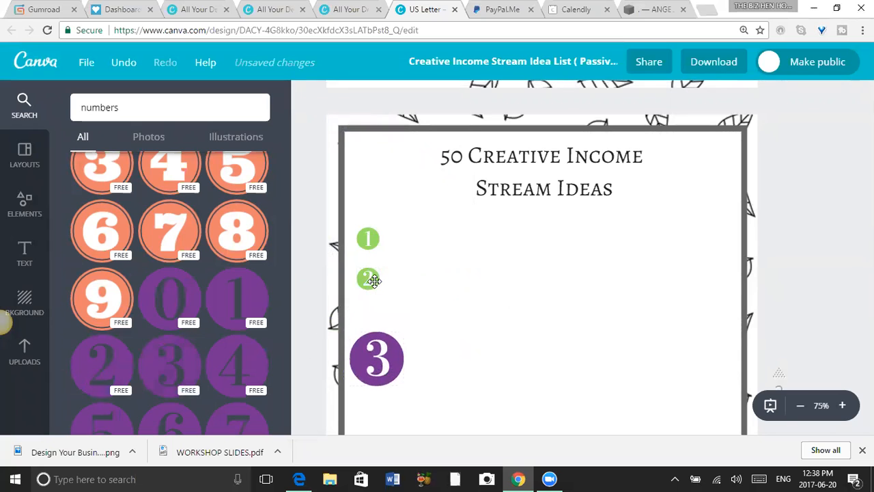
{"action": "left_click_drag", "start_coordinate": [368, 285], "coordinate": [369, 308]}
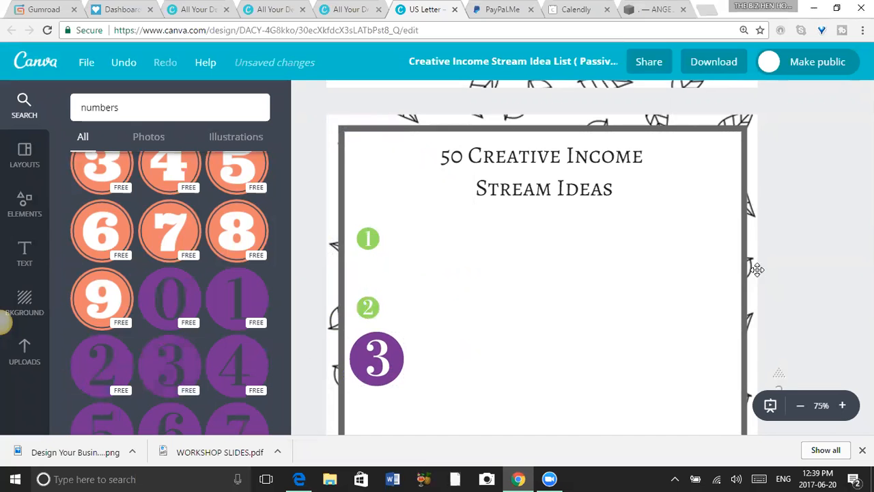
Recolour the circled number 3 with the custom colour code 99e265.
{"action": "left_click", "coordinate": [372, 371]}
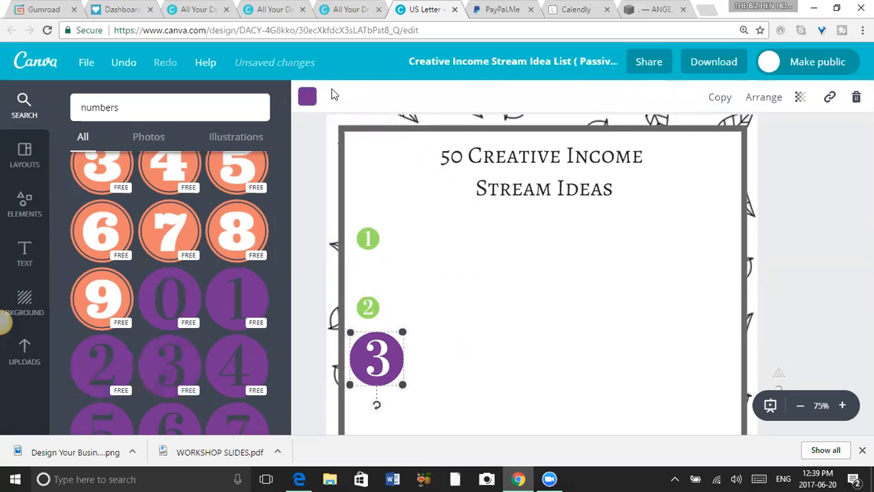
{"action": "left_click", "coordinate": [307, 96]}
{"action": "left_click", "coordinate": [321, 172]}
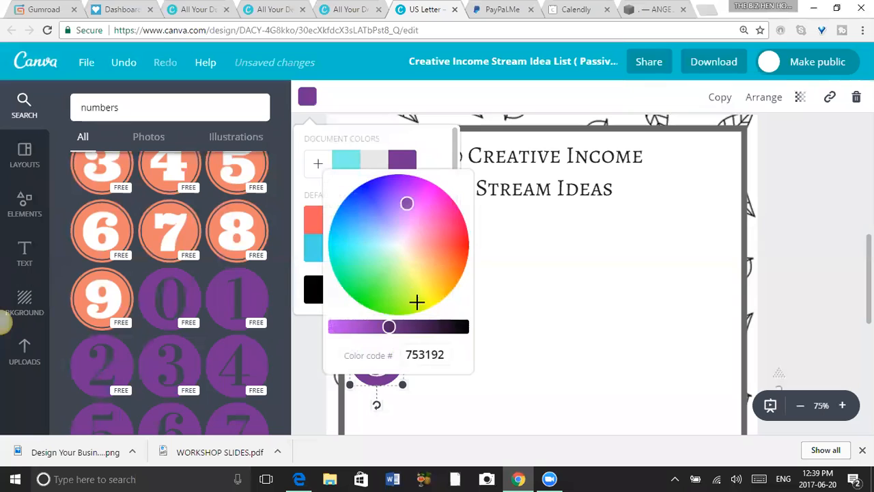
{"action": "left_click_drag", "start_coordinate": [448, 354], "coordinate": [403, 353]}
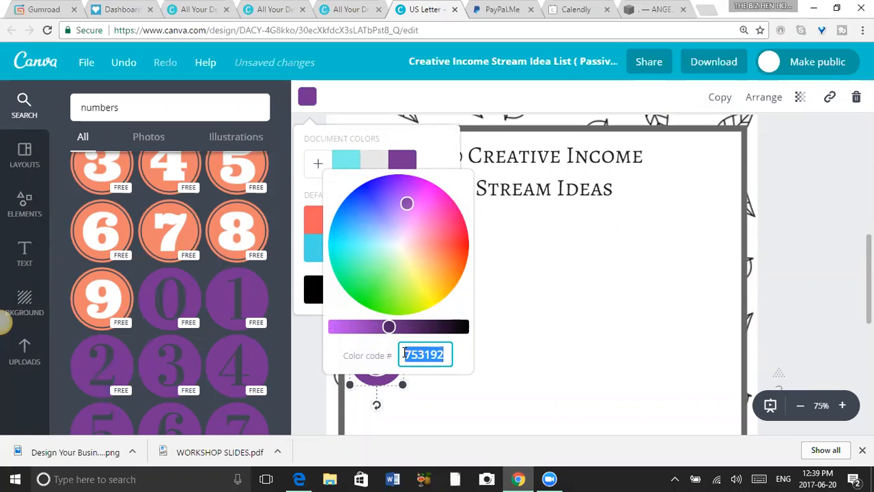
{"action": "type", "text": "99"}
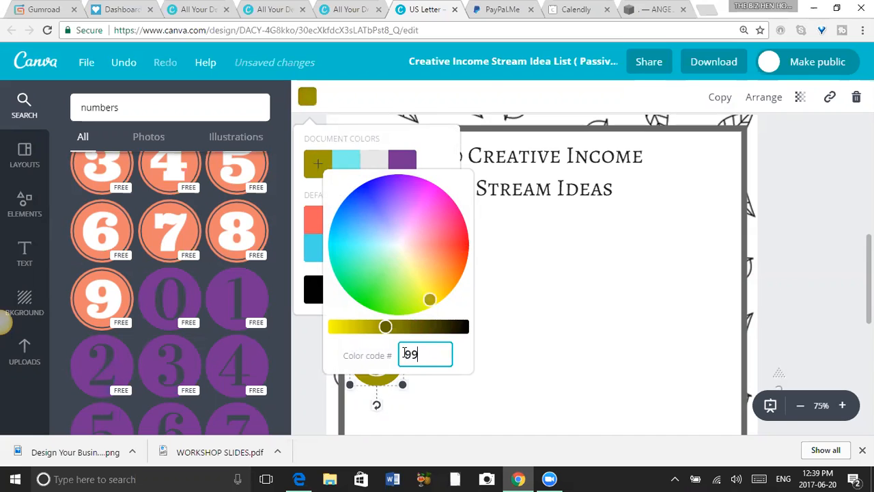
{"action": "type", "text": "e265"}
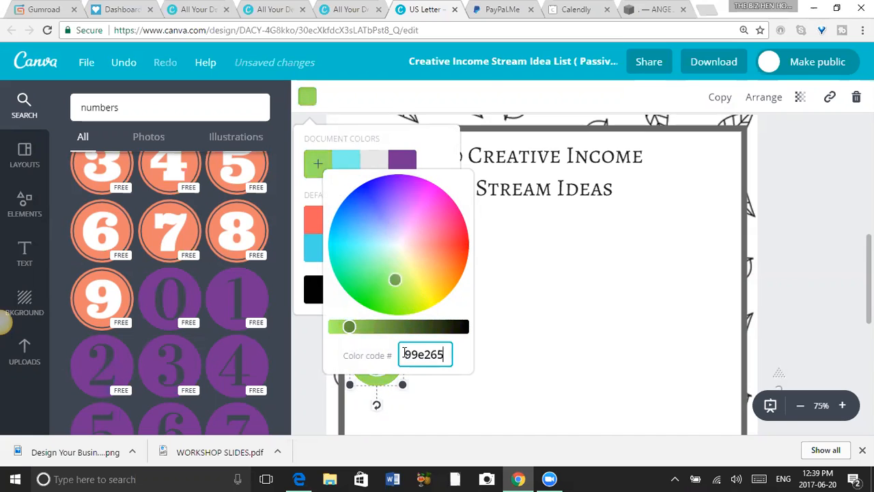
{"action": "left_click", "coordinate": [558, 312]}
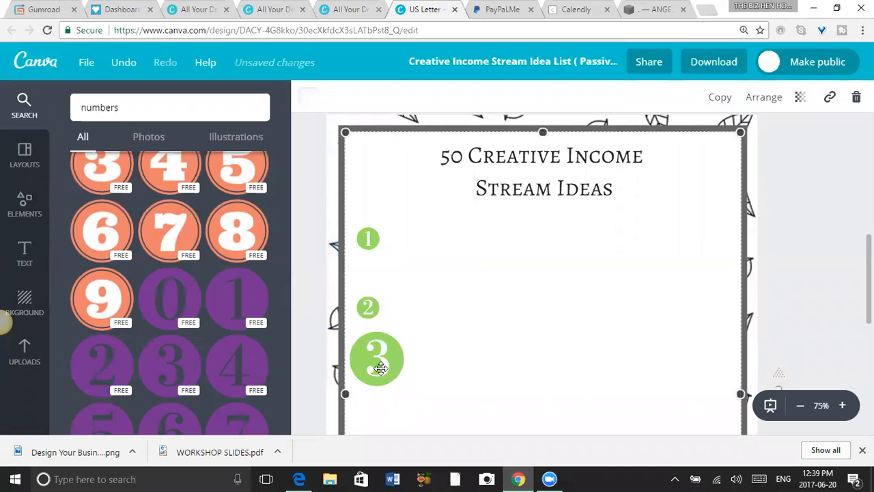
Move the circled number 2 slightly up towards number 1 and shrink the circled number 3 below it.
{"action": "mouse_move", "coordinate": [405, 388]}
{"action": "left_mouse_down"}
{"action": "mouse_move", "coordinate": [388, 370]}
{"action": "mouse_move", "coordinate": [408, 388]}
{"action": "left_mouse_up"}
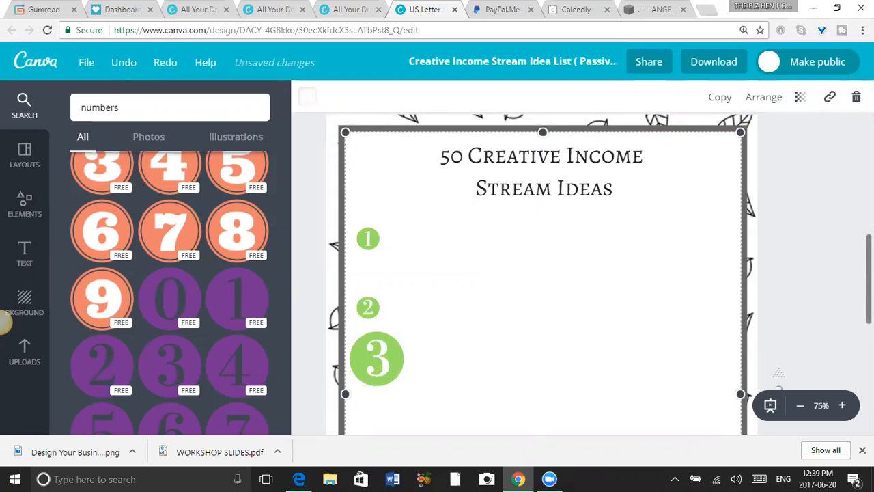
{"action": "scroll", "coordinate": [405, 203], "scroll_direction": "down", "scroll_amount": 1}
{"action": "left_click_drag", "start_coordinate": [368, 247], "coordinate": [371, 236]}
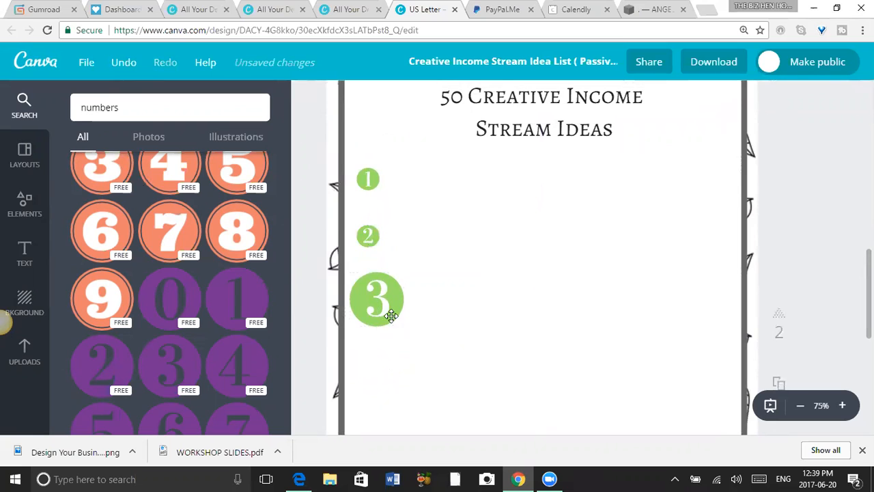
{"action": "left_click", "coordinate": [386, 307]}
{"action": "left_click_drag", "start_coordinate": [396, 319], "coordinate": [383, 305]}
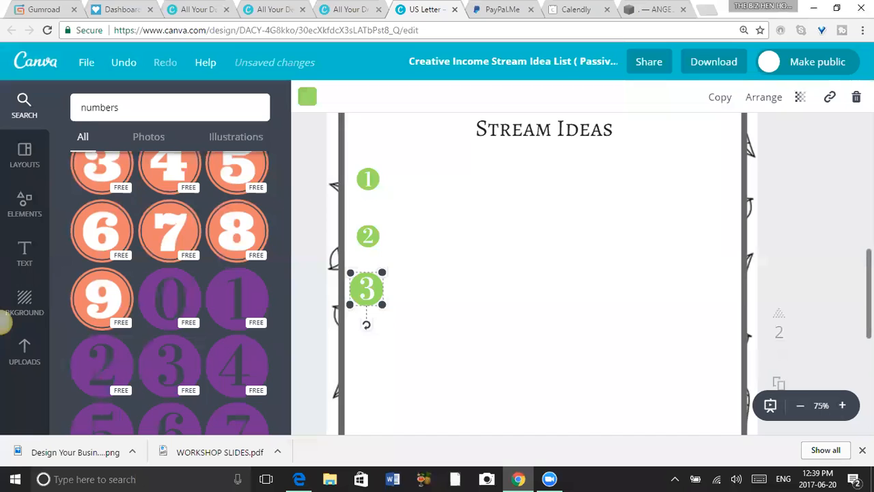
Shrink the circled number 3 to the size of number 2 and position it so all three markers are evenly spaced.
{"action": "scroll", "coordinate": [819, 321], "scroll_direction": "down", "scroll_amount": 3}
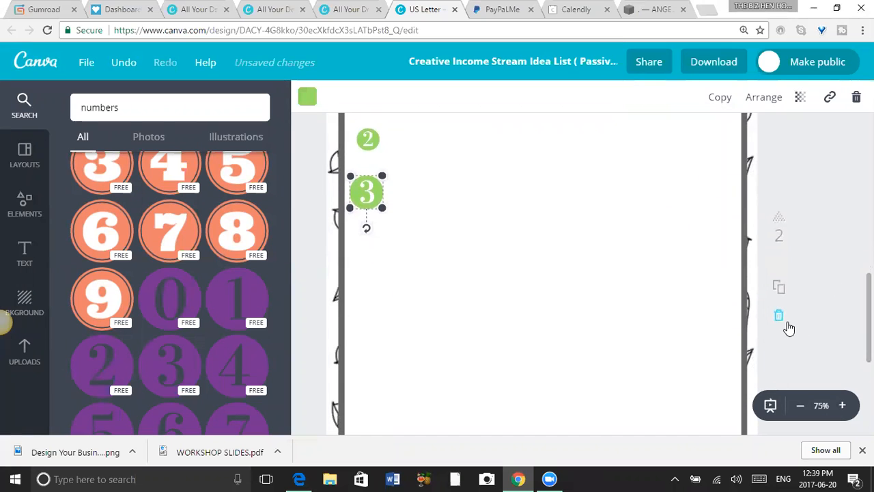
{"action": "scroll", "coordinate": [539, 273], "scroll_direction": "up", "scroll_amount": 5}
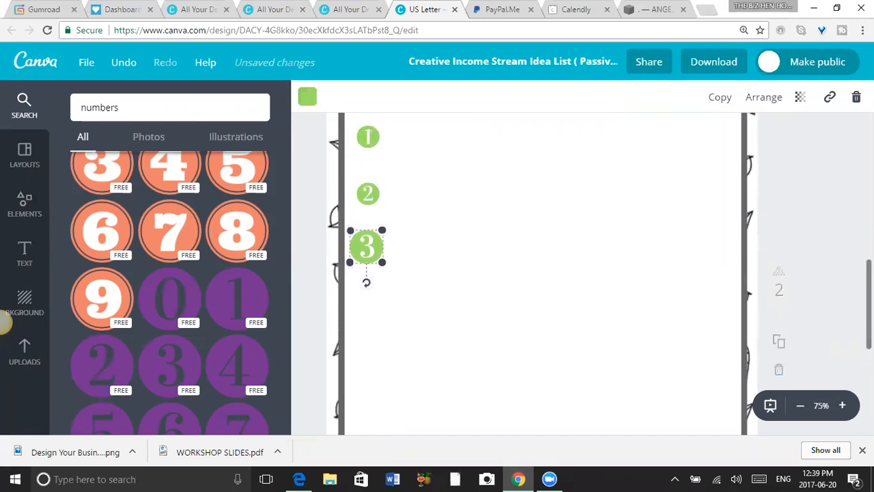
{"action": "scroll", "coordinate": [386, 309], "scroll_direction": "down", "scroll_amount": 2}
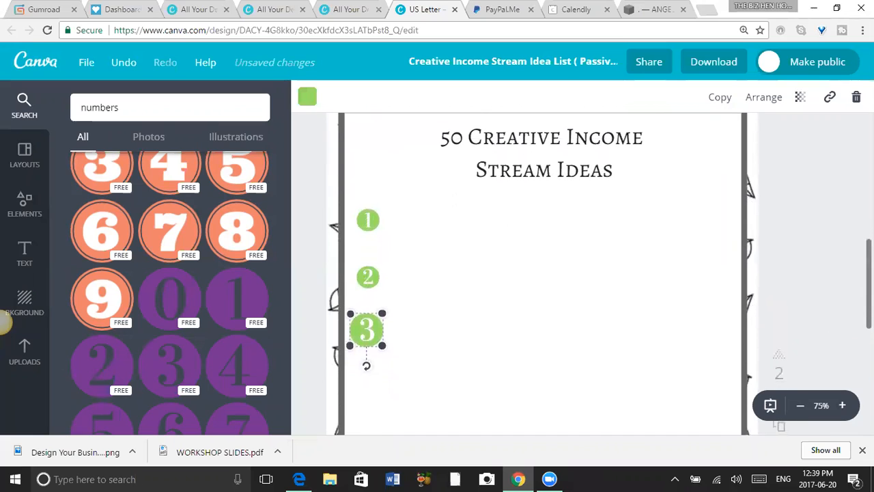
{"action": "left_click_drag", "start_coordinate": [355, 314], "coordinate": [383, 340]}
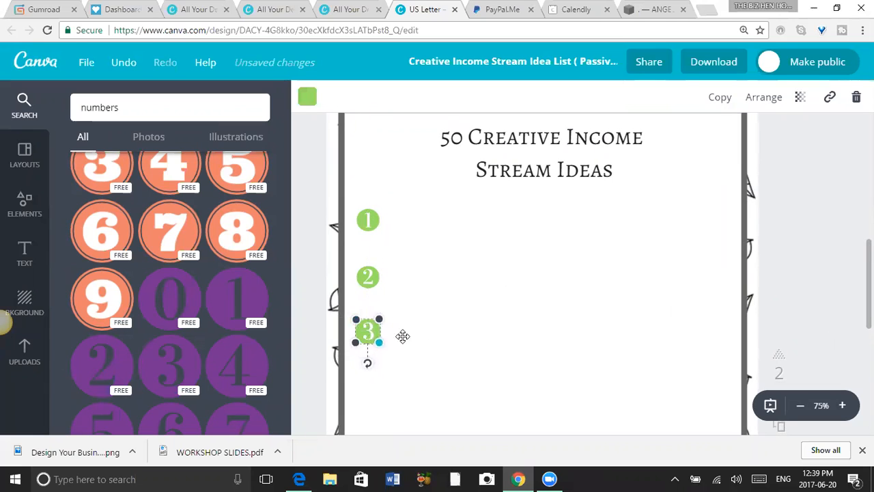
{"action": "left_click", "coordinate": [428, 338]}
{"action": "left_click", "coordinate": [372, 333]}
{"action": "mouse_move", "coordinate": [367, 329]}
{"action": "left_mouse_down"}
{"action": "mouse_move", "coordinate": [368, 304]}
{"action": "mouse_move", "coordinate": [378, 312]}
{"action": "mouse_move", "coordinate": [368, 307]}
{"action": "mouse_move", "coordinate": [372, 337]}
{"action": "left_mouse_up"}
{"action": "left_click", "coordinate": [499, 312]}
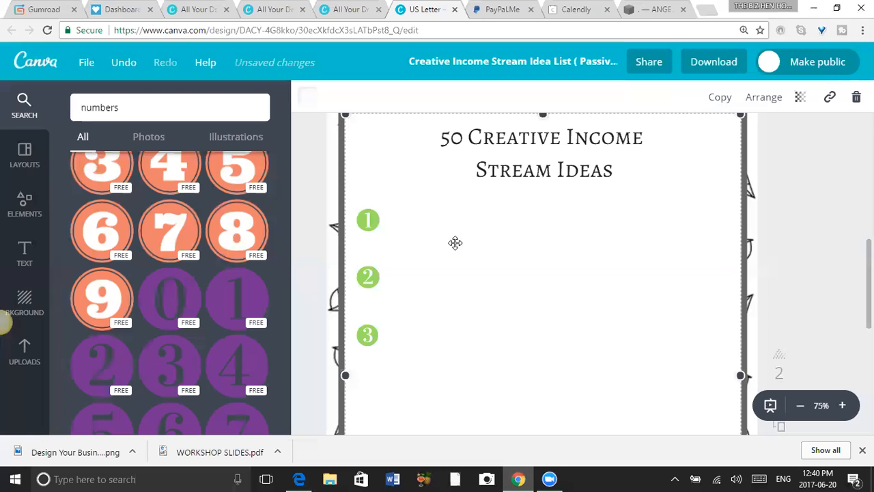
Add a body text box and place it beside the circled number 1.
{"action": "scroll", "coordinate": [542, 273], "scroll_direction": "down", "scroll_amount": 5}
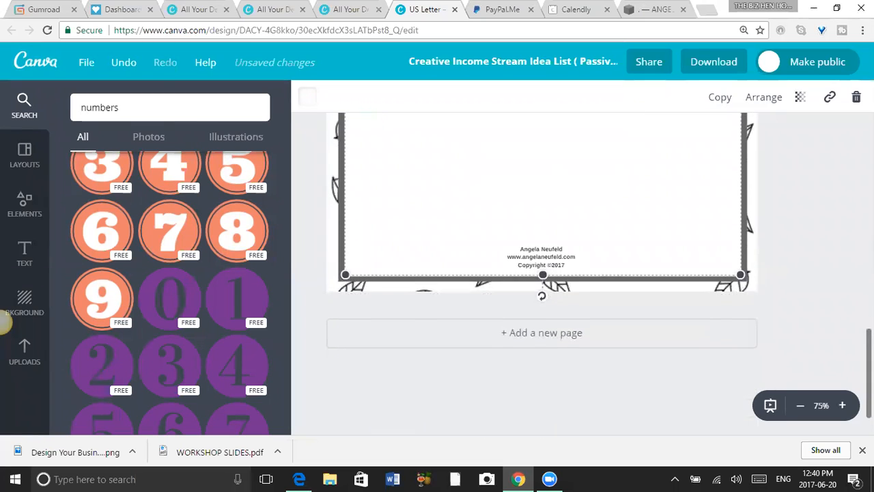
{"action": "scroll", "coordinate": [543, 273], "scroll_direction": "up", "scroll_amount": 5}
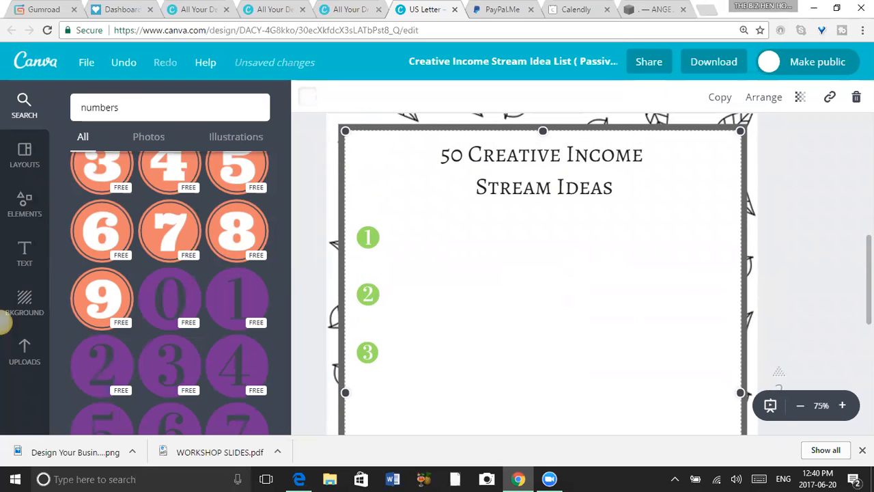
{"action": "scroll", "coordinate": [543, 273], "scroll_direction": "down", "scroll_amount": 2}
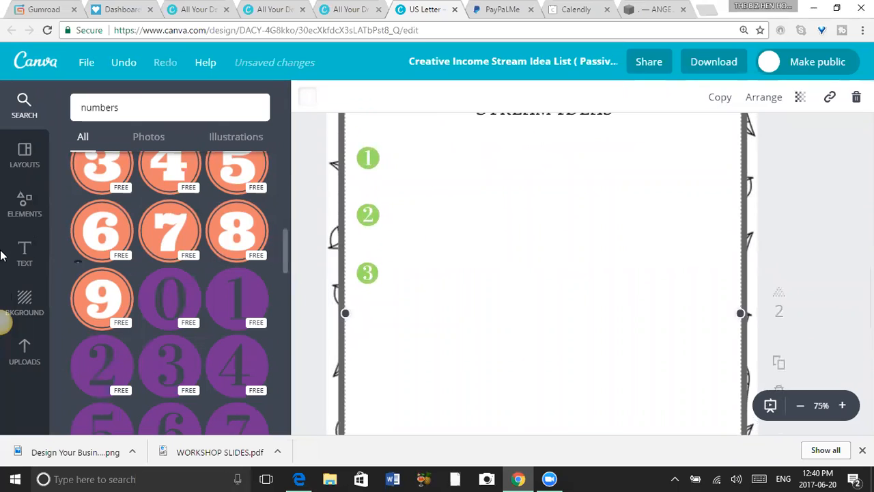
{"action": "right_click", "coordinate": [29, 260]}
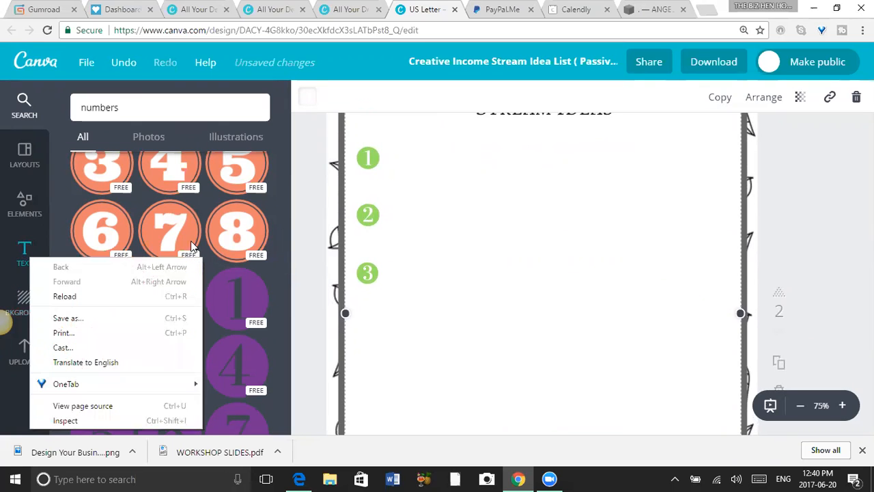
{"action": "left_click", "coordinate": [305, 242]}
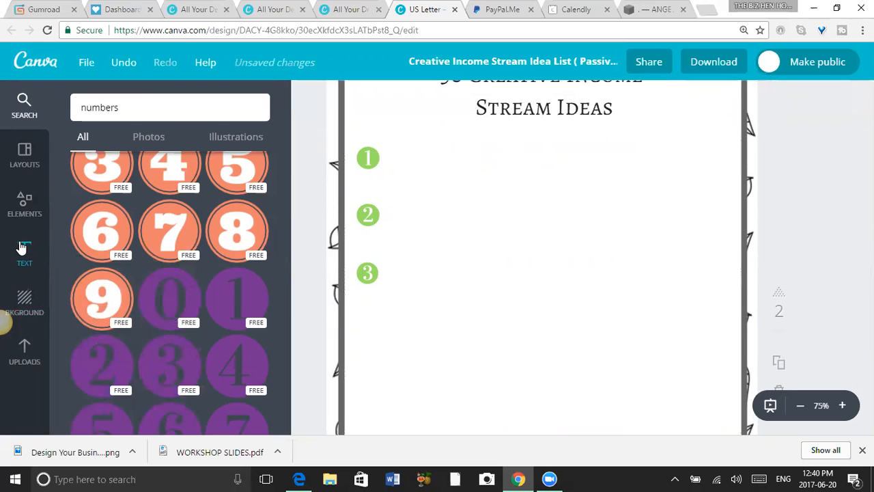
{"action": "left_click", "coordinate": [24, 249]}
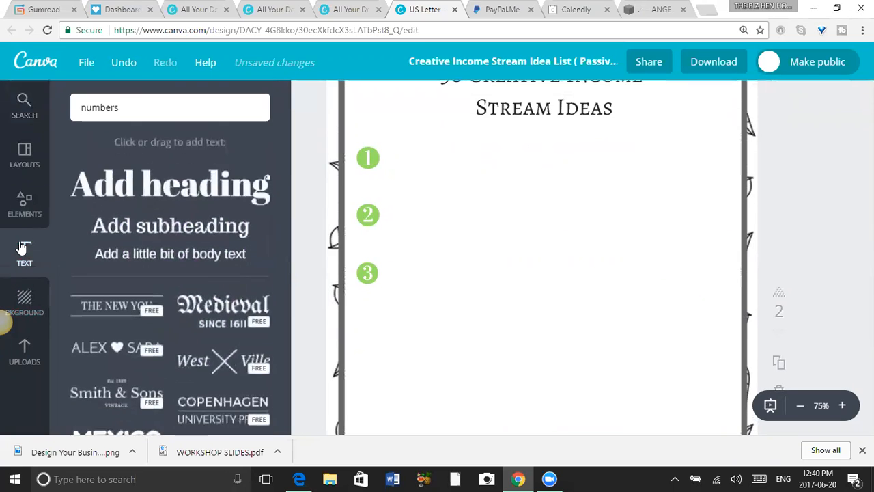
{"action": "left_click", "coordinate": [188, 253]}
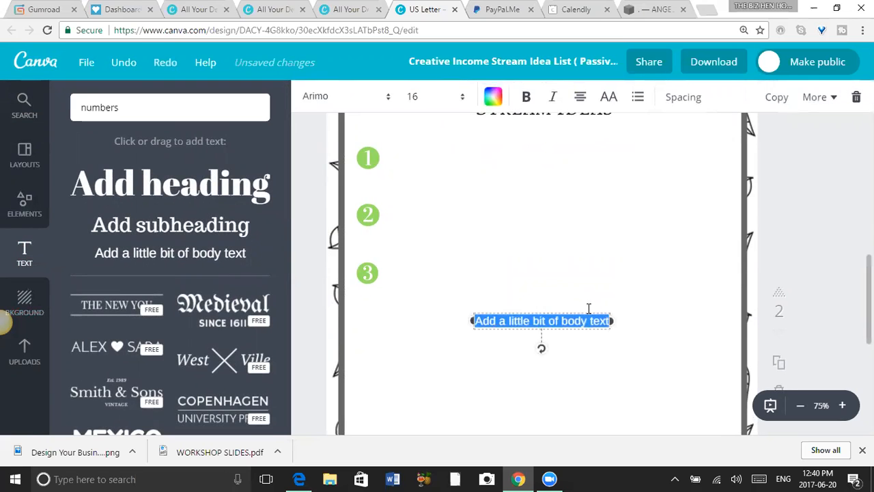
{"action": "left_click_drag", "start_coordinate": [552, 320], "coordinate": [473, 165]}
{"action": "left_click", "coordinate": [473, 166]}
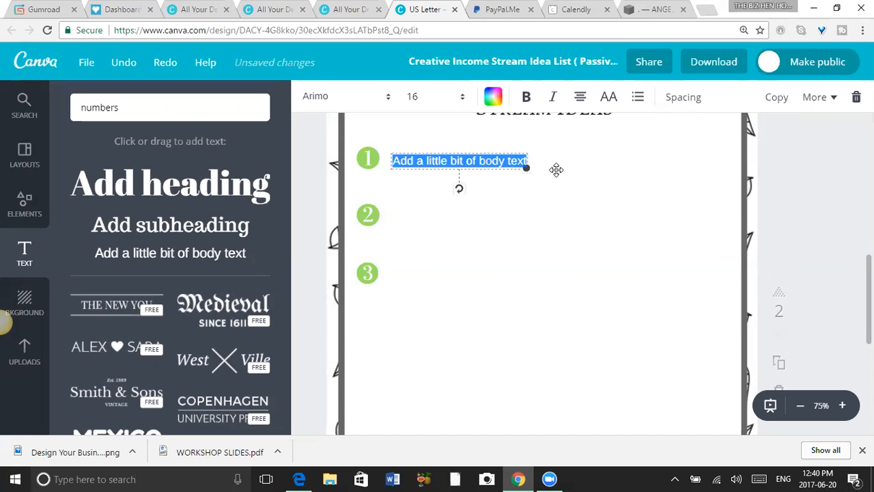
Replace the placeholder text beside number 1 with "Paperback Book Publishing-".
{"action": "type", "text": "B"}
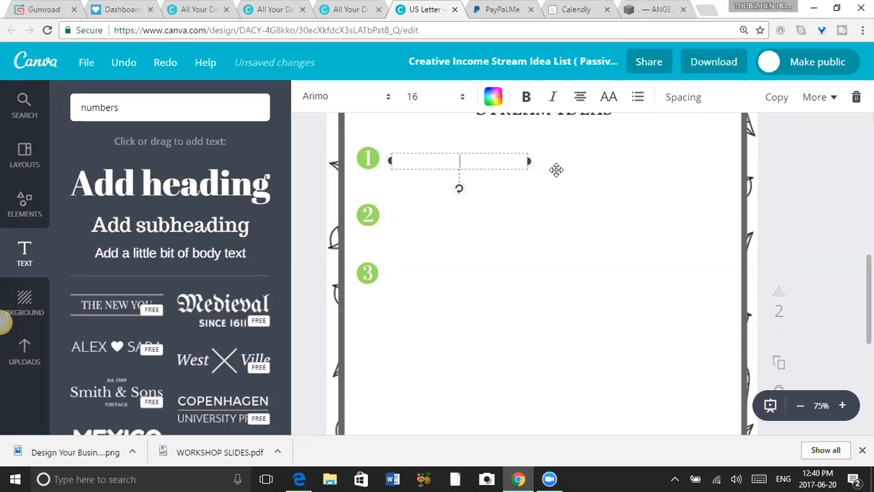
{"action": "type", "text": "aperback Book P"}
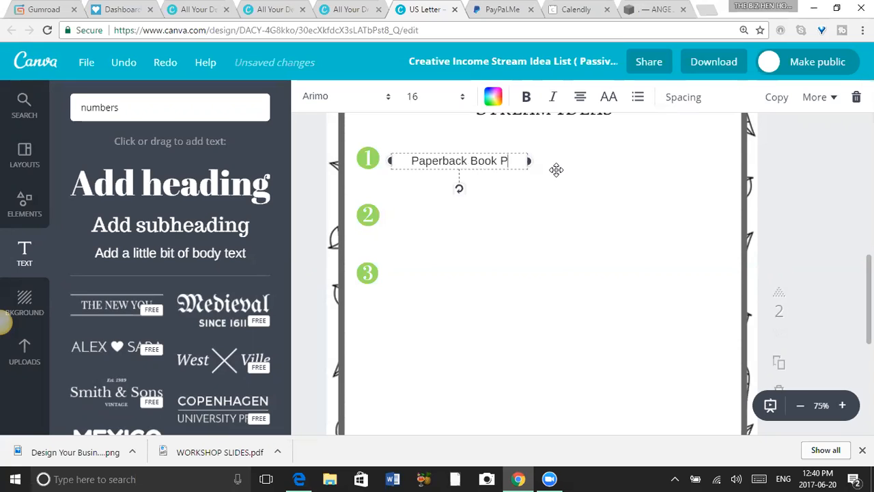
{"action": "type", "text": "ublishing"}
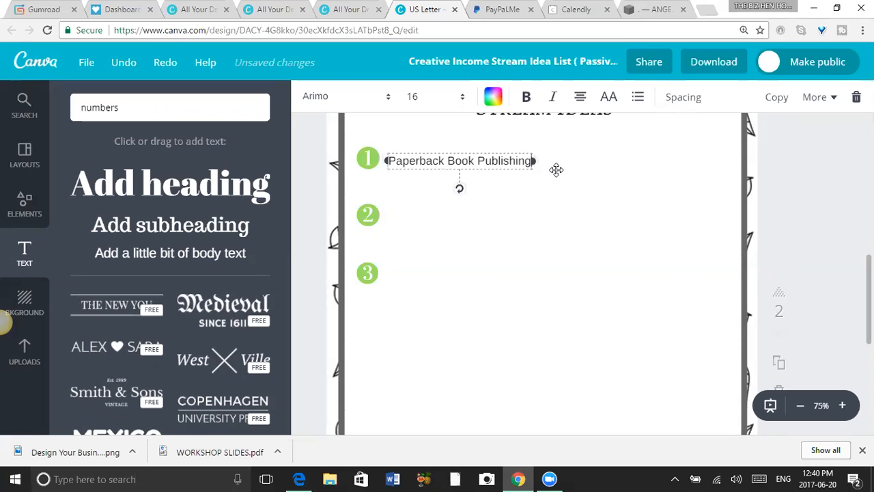
{"action": "type", "text": " -"}
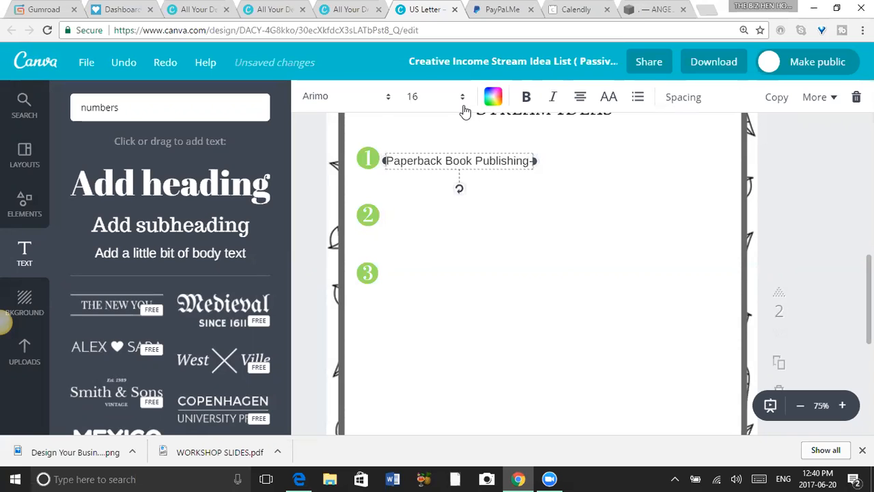
Set the number 1 entry's text to bold Aileron Thin and nudge it level with its marker.
{"action": "left_click", "coordinate": [382, 99]}
{"action": "left_click", "coordinate": [374, 161]}
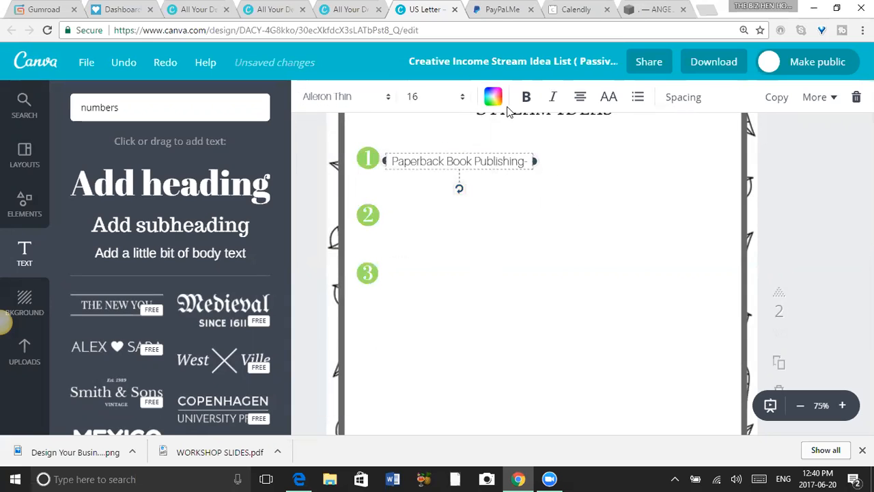
{"action": "left_click", "coordinate": [575, 160]}
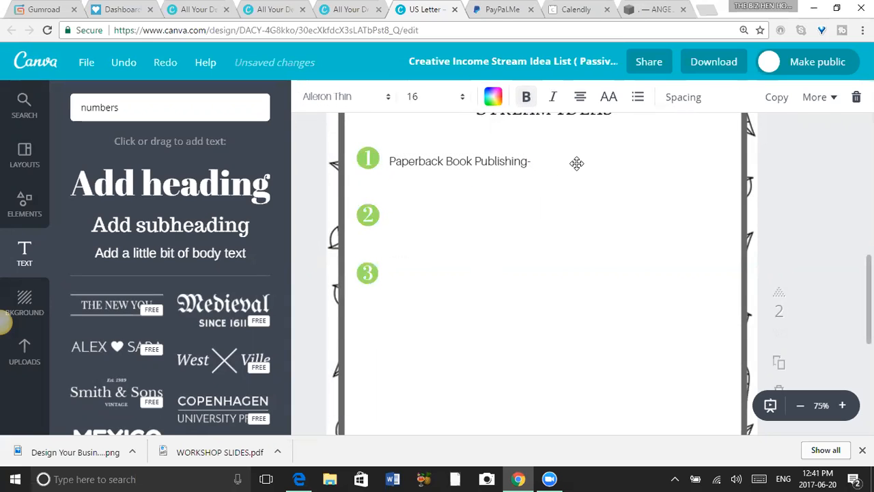
{"action": "left_click_drag", "start_coordinate": [474, 158], "coordinate": [474, 158]}
{"action": "left_click", "coordinate": [537, 160]}
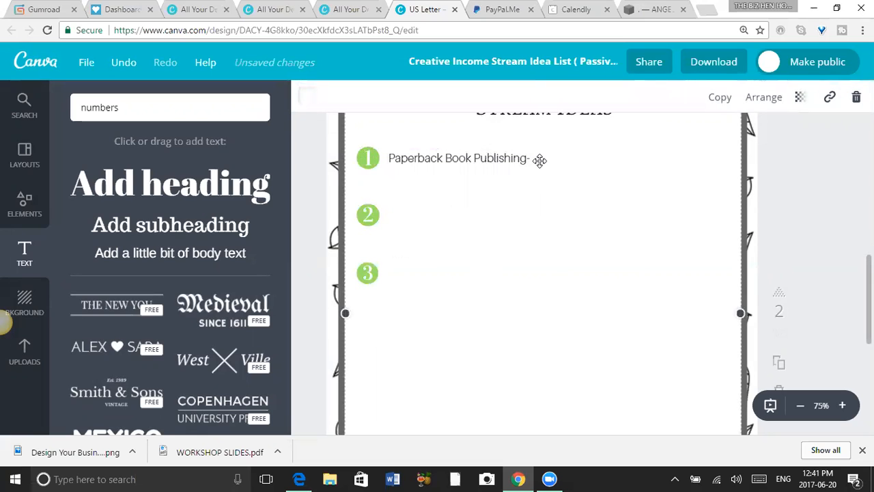
Extend the number 1 entry after the dash with "Create your own printed books through".
{"action": "left_click", "coordinate": [517, 158]}
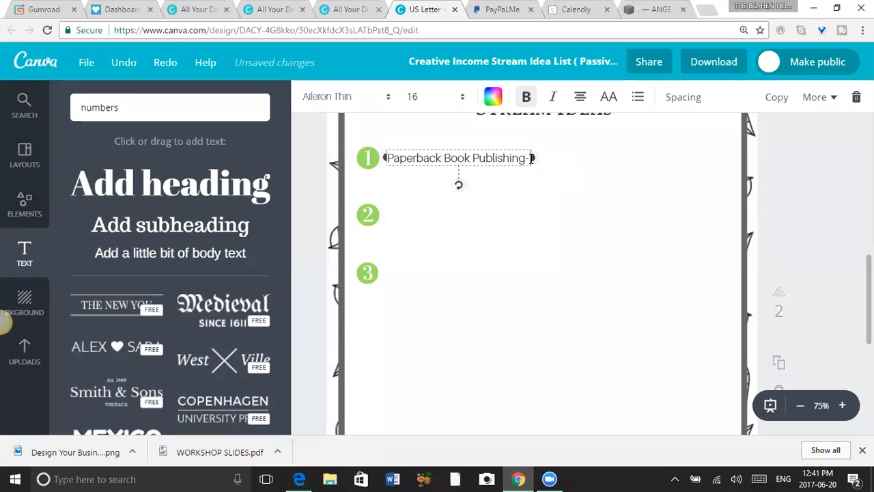
{"action": "type", "text": "Crea"}
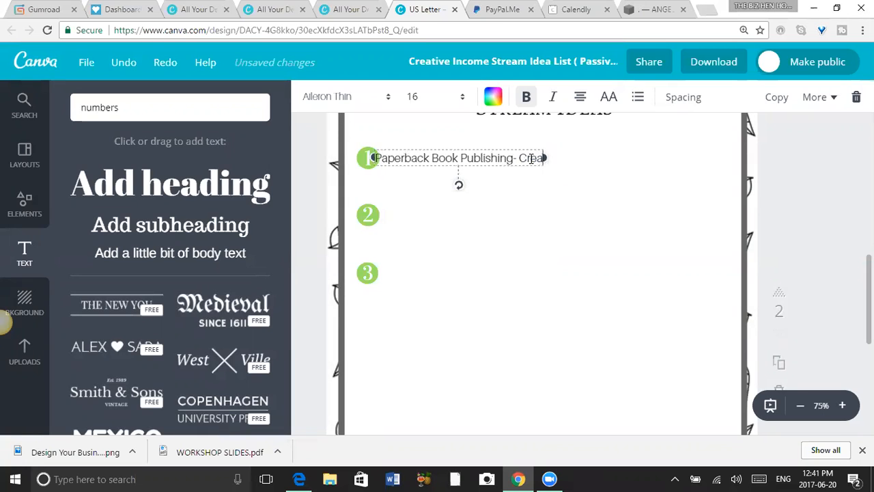
{"action": "type", "text": "te your own"}
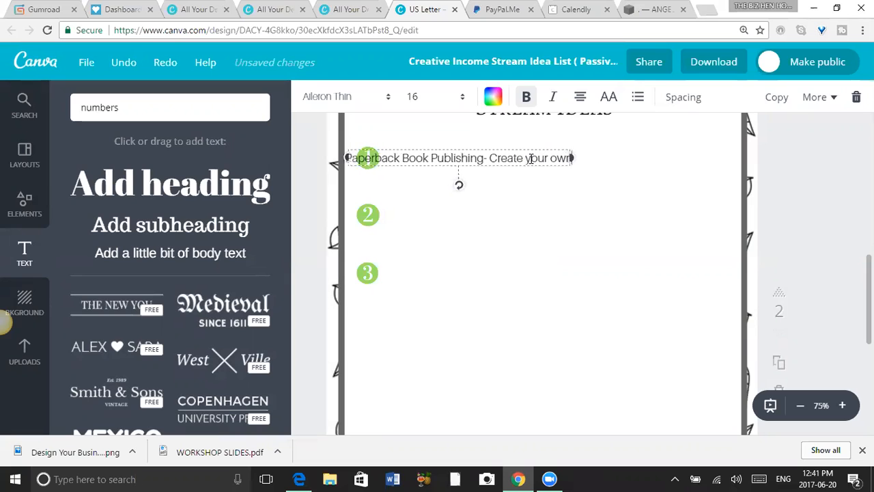
{"action": "type", "text": " printed b"}
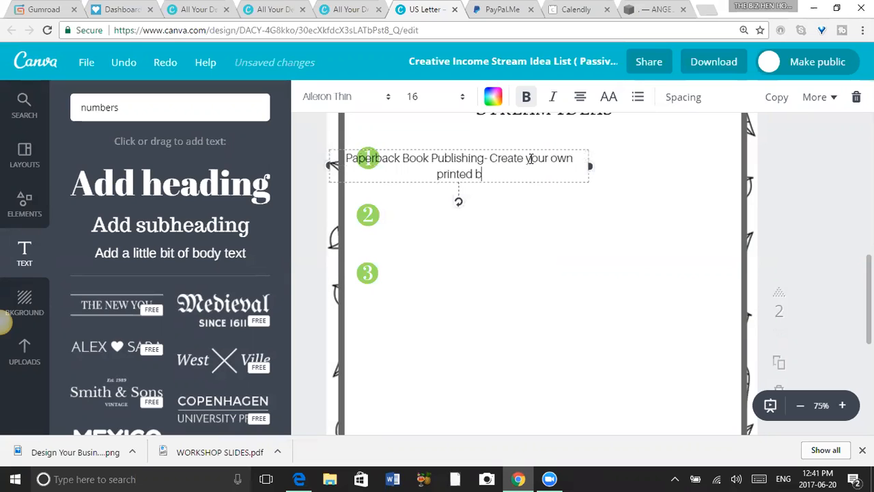
{"action": "type", "text": "ooks through"}
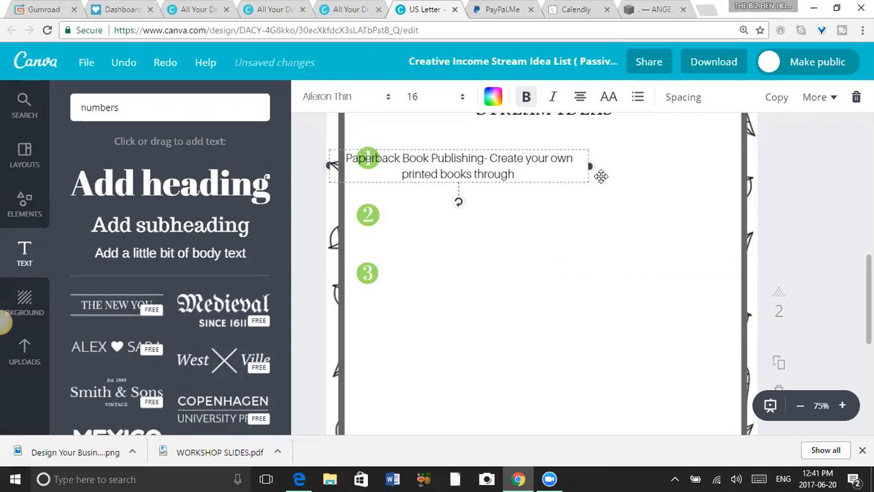
Left-align the number 1 entry and move its text box clear of the marker, beside the circled number 1.
{"action": "left_click", "coordinate": [580, 98]}
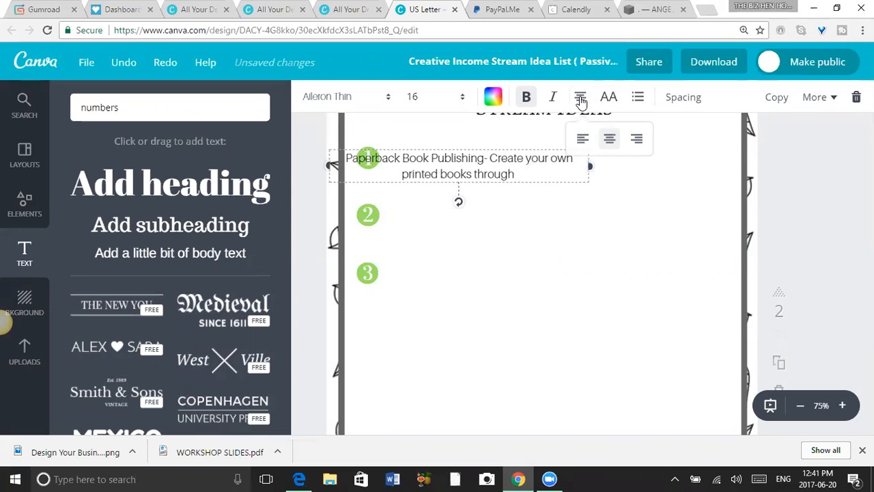
{"action": "left_click", "coordinate": [581, 145]}
{"action": "left_click", "coordinate": [607, 218]}
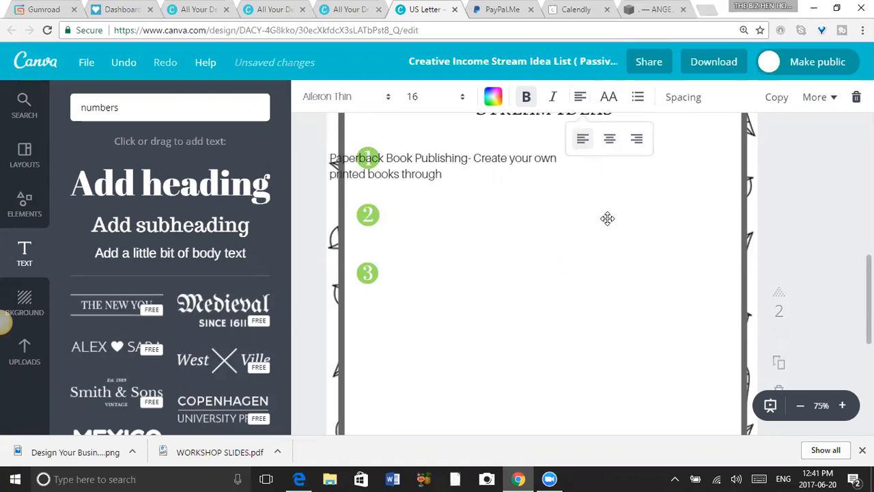
{"action": "left_click_drag", "start_coordinate": [479, 157], "coordinate": [530, 148]}
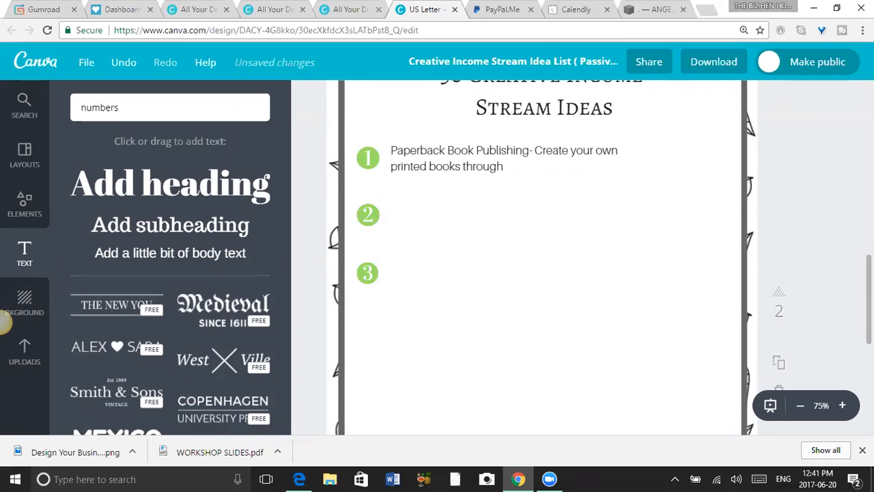
{"action": "scroll", "coordinate": [540, 258], "scroll_direction": "down", "scroll_amount": 3}
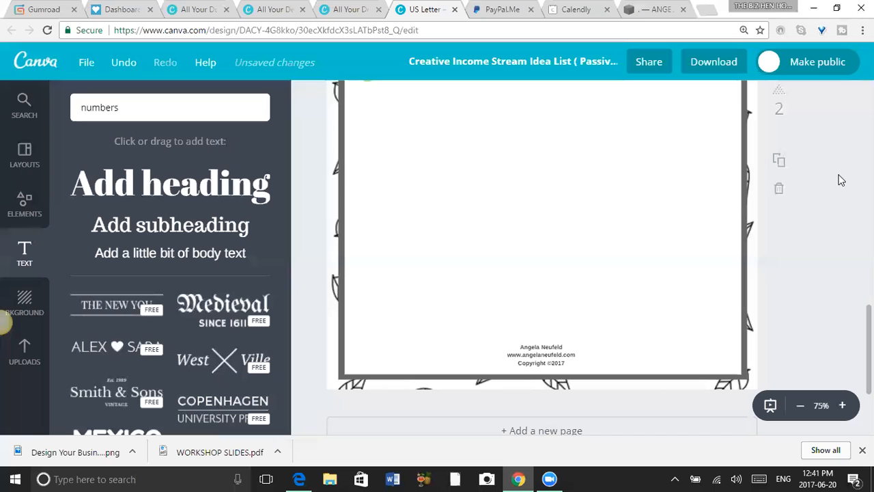
{"action": "scroll", "coordinate": [539, 259], "scroll_direction": "down", "scroll_amount": 4}
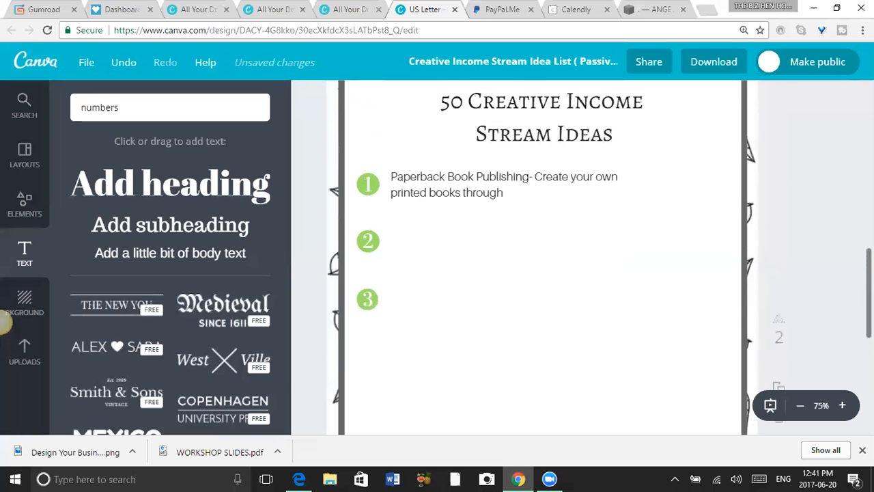
{"action": "scroll", "coordinate": [540, 260], "scroll_direction": "up", "scroll_amount": 5}
{"action": "scroll", "coordinate": [540, 259], "scroll_direction": "down", "scroll_amount": 7}
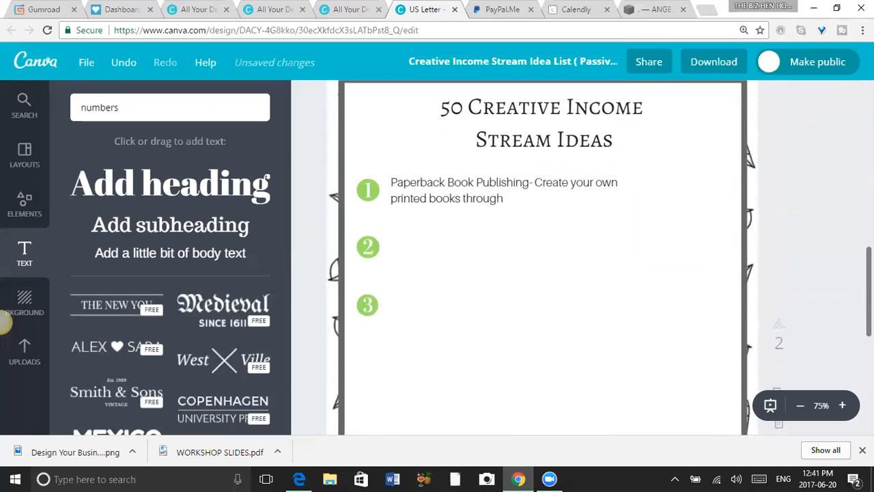
{"action": "scroll", "coordinate": [539, 260], "scroll_direction": "down", "scroll_amount": 3}
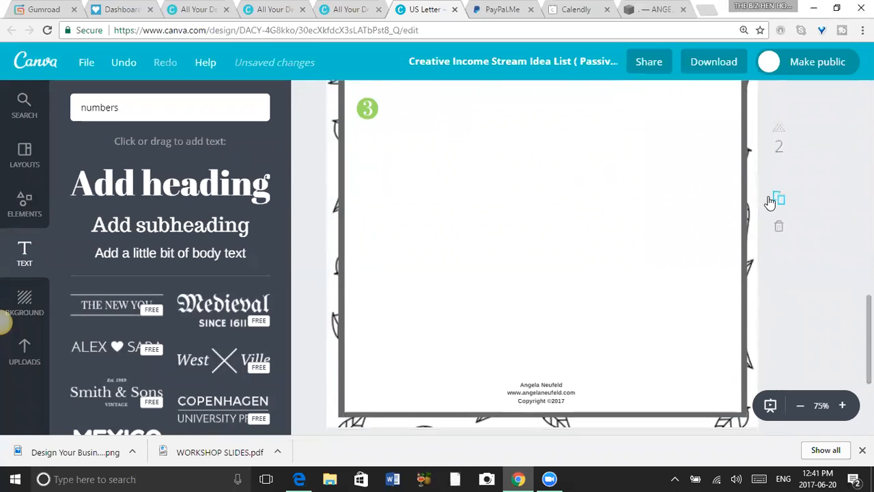
Duplicate the framed list page with the green numbers and check the copy against the original.
{"action": "left_click", "coordinate": [782, 202]}
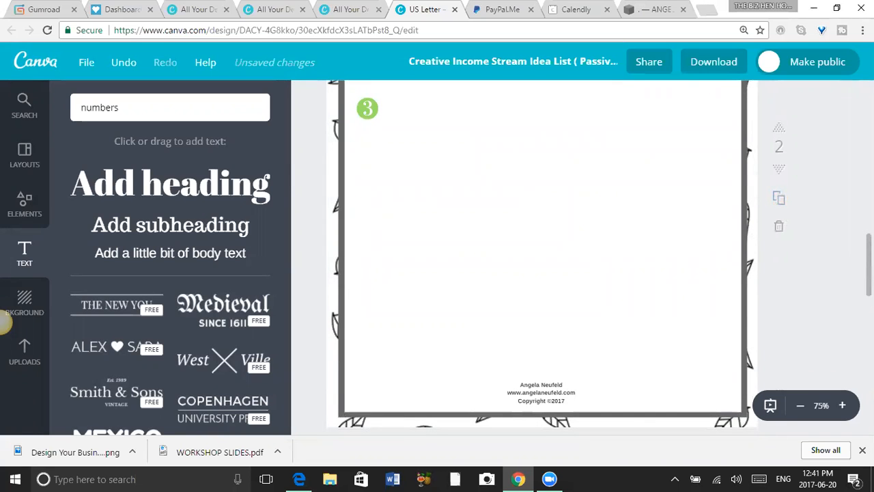
{"action": "scroll", "coordinate": [539, 260], "scroll_direction": "down", "scroll_amount": 3}
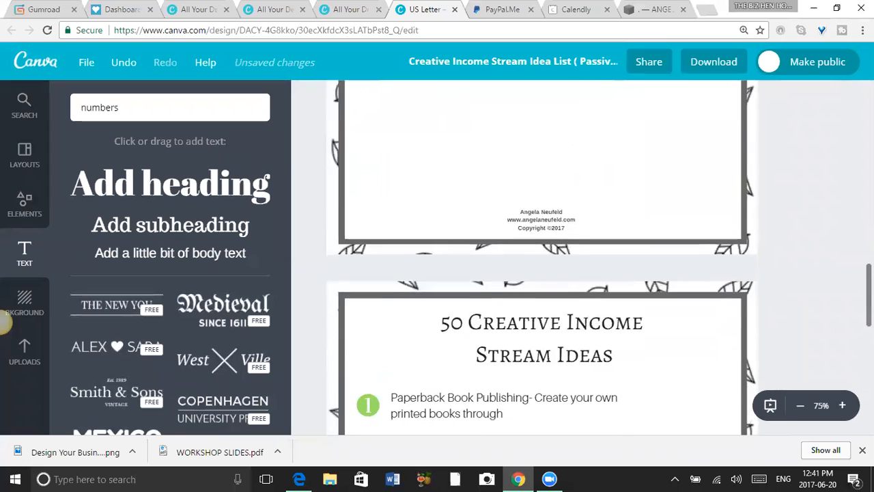
{"action": "scroll", "coordinate": [539, 260], "scroll_direction": "down", "scroll_amount": 3}
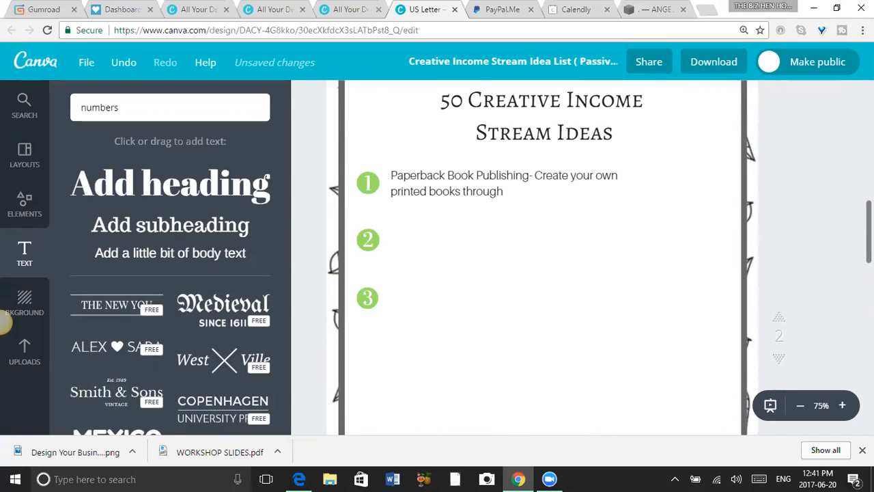
{"action": "scroll", "coordinate": [845, 260], "scroll_direction": "up", "scroll_amount": 3}
{"action": "scroll", "coordinate": [845, 260], "scroll_direction": "down", "scroll_amount": 5}
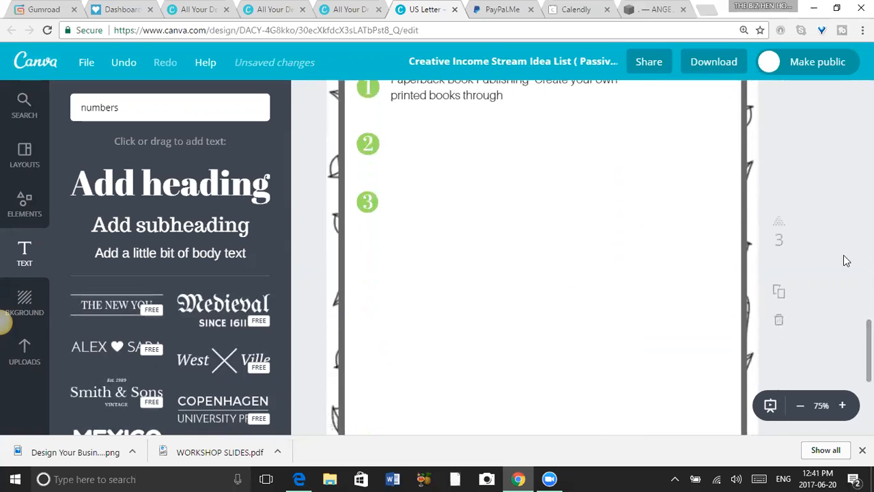
{"action": "scroll", "coordinate": [513, 255], "scroll_direction": "up", "scroll_amount": 3}
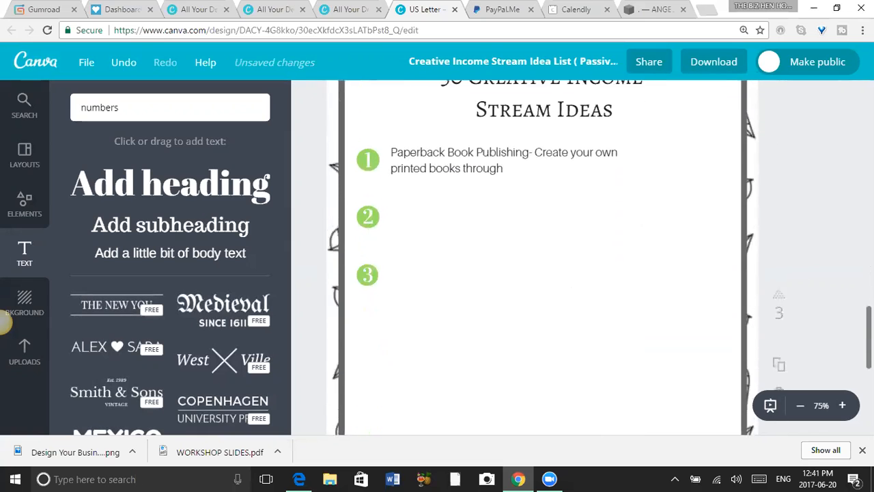
{"action": "left_click", "coordinate": [471, 255]}
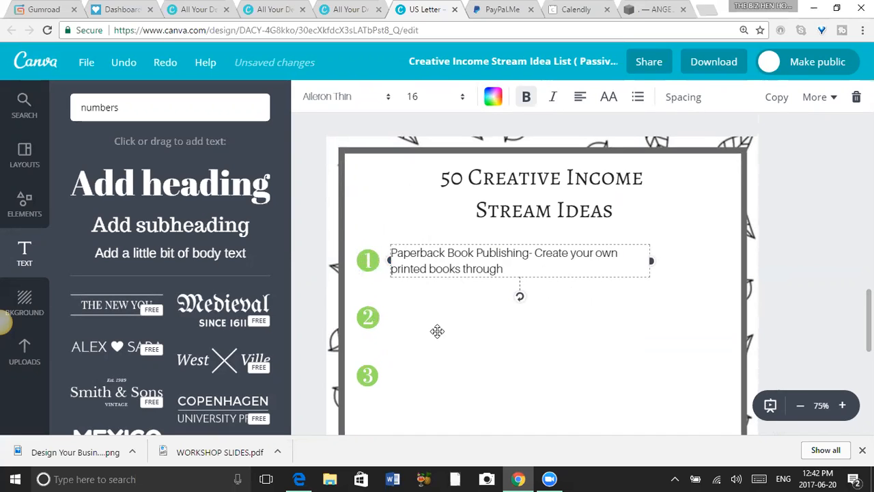
{"action": "scroll", "coordinate": [519, 295], "scroll_direction": "up", "scroll_amount": 2}
{"action": "scroll", "coordinate": [520, 296], "scroll_direction": "down", "scroll_amount": 5}
Add a subheading text box below the number 3 marker on page 3 and widen it to nearly the frame's full inner width.
{"action": "left_click", "coordinate": [439, 217]}
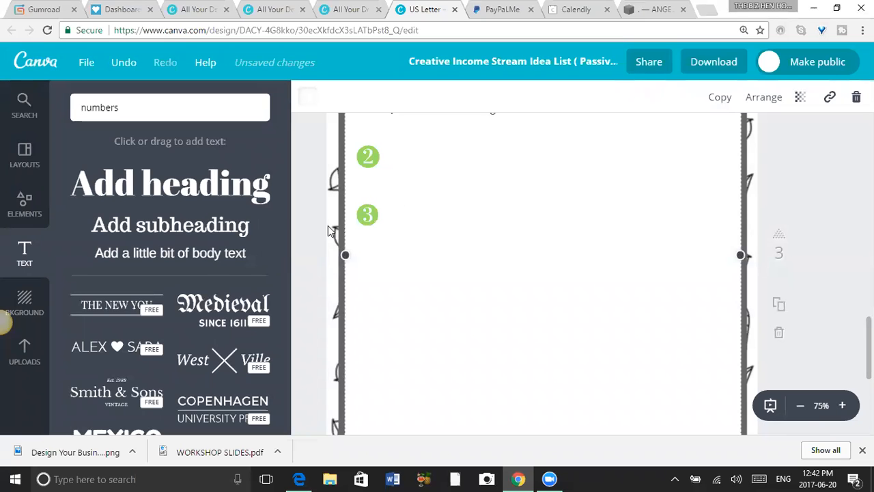
{"action": "left_click", "coordinate": [207, 232]}
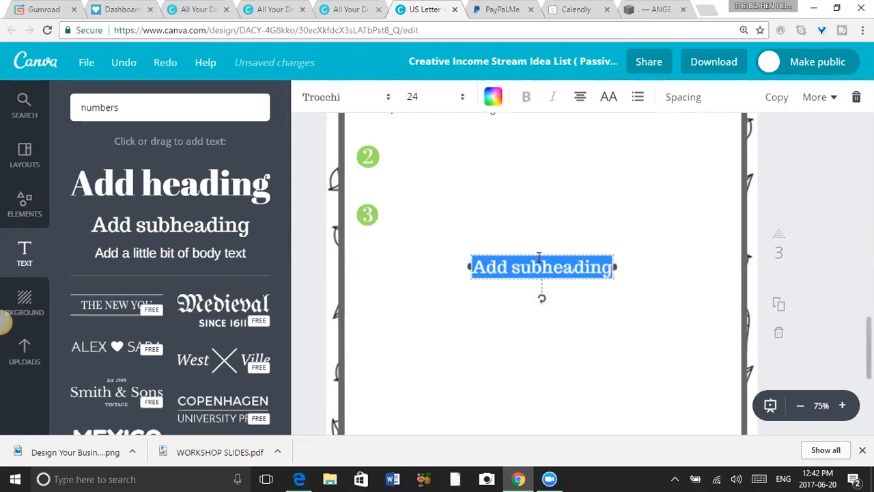
{"action": "left_click_drag", "start_coordinate": [616, 267], "coordinate": [723, 267]}
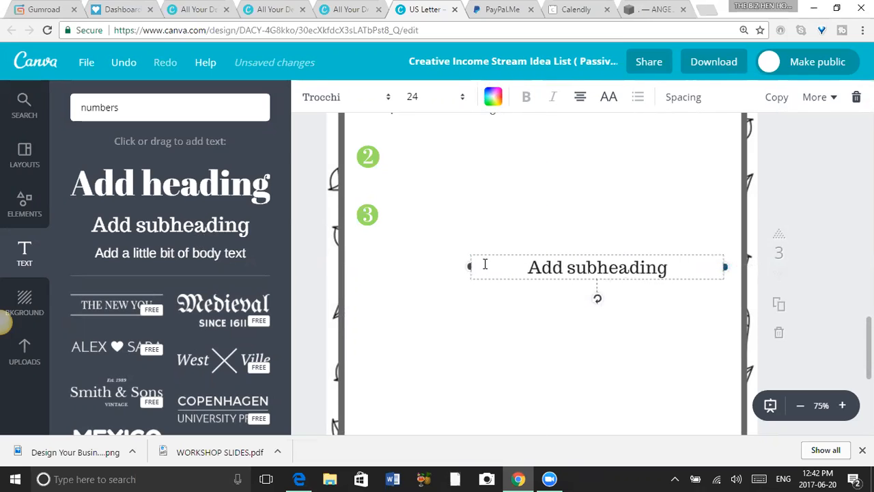
{"action": "left_click_drag", "start_coordinate": [466, 266], "coordinate": [349, 265]}
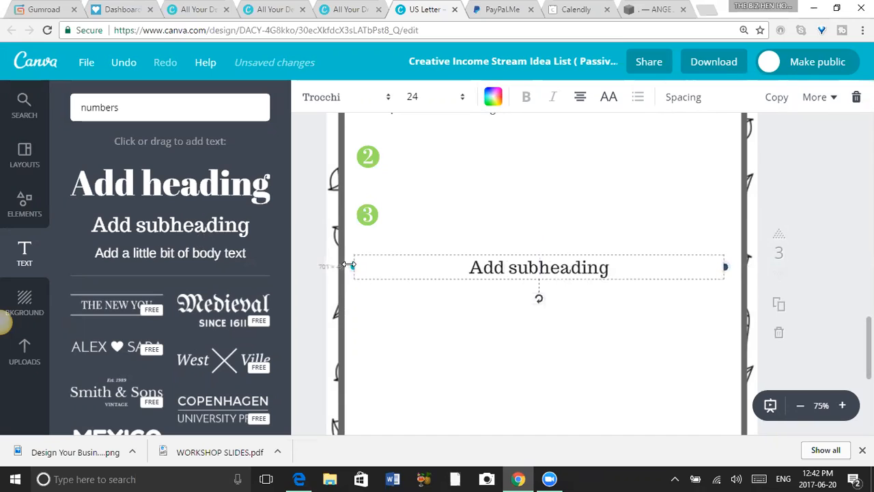
Replace the subheading placeholder with a continuous run of underscores that fills five full lines as writing lines.
{"action": "double_click", "coordinate": [609, 268]}
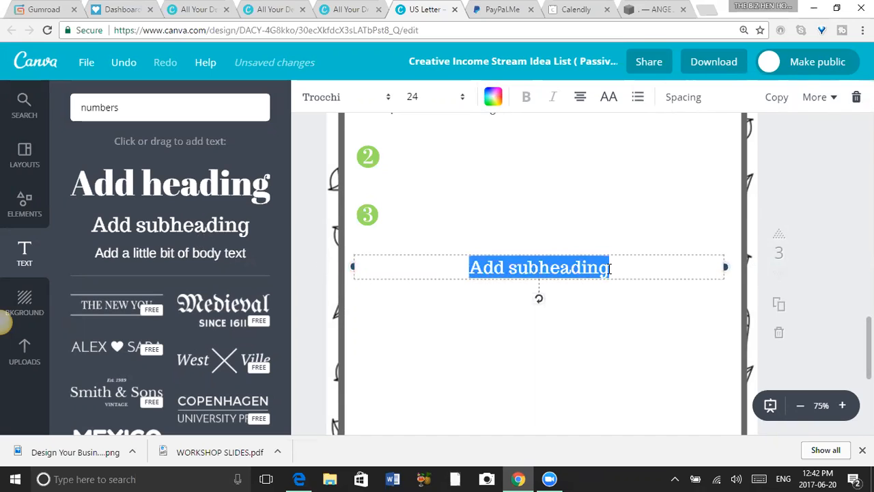
{"action": "key", "text": "BackSpace"}
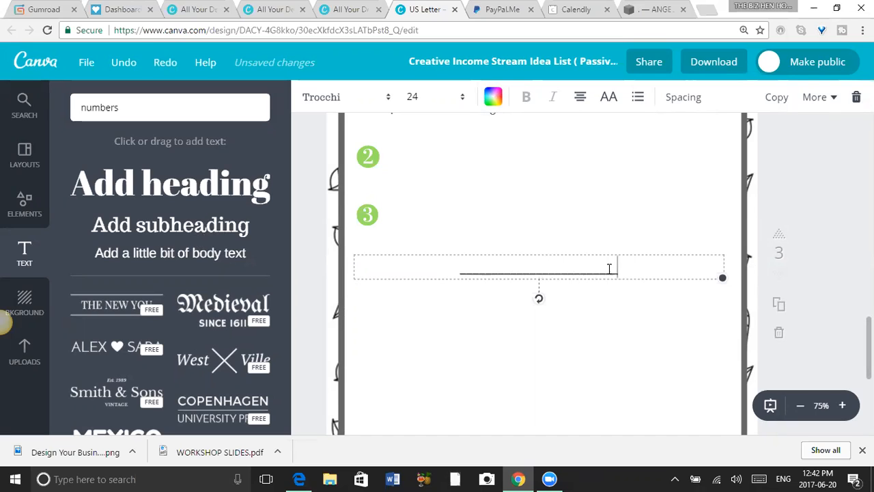
{"action": "type", "text": "_________________________________________________________________"}
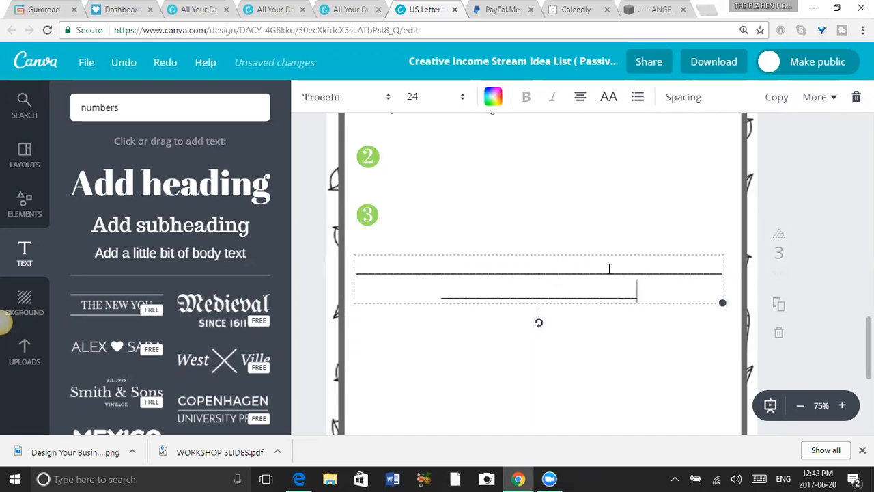
{"action": "type", "text": "_________________________________________________________________"}
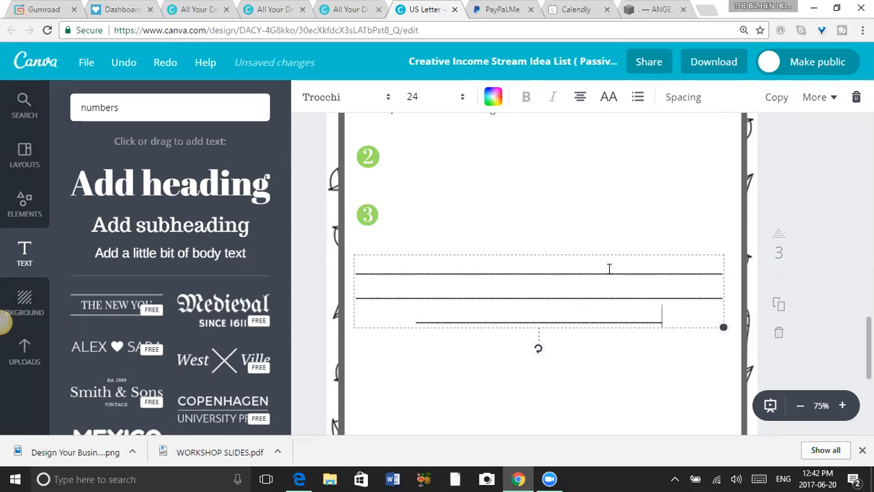
{"action": "type", "text": "__________________________________________"}
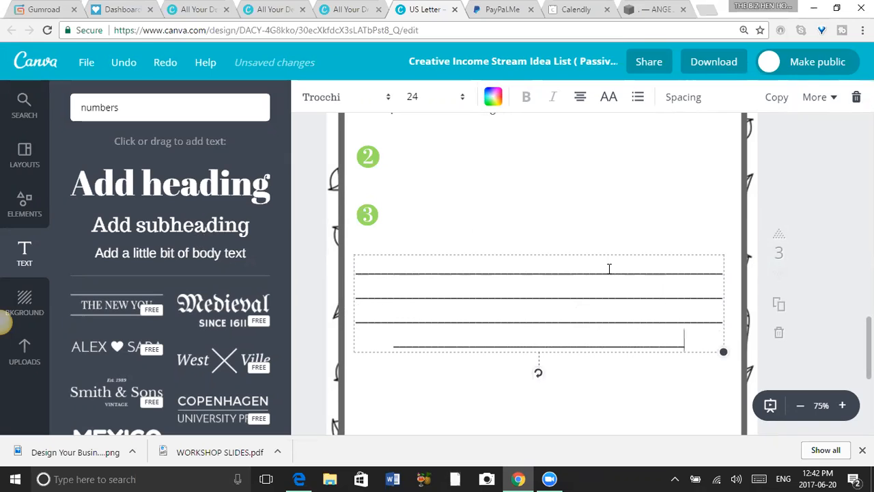
{"action": "type", "text": "________________________________________________________________"}
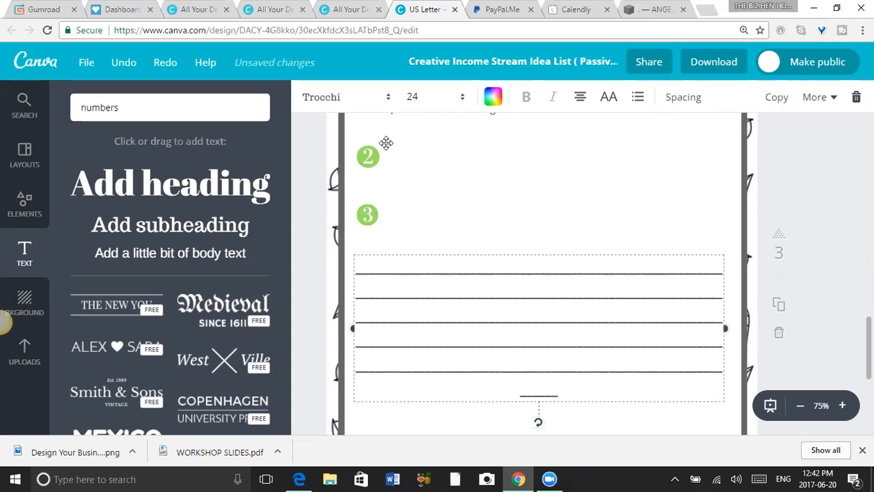
Try the fonts Aileron Thin, Alegreya Small Caps and Amaranth on the underscore writing lines.
{"action": "left_click", "coordinate": [381, 103]}
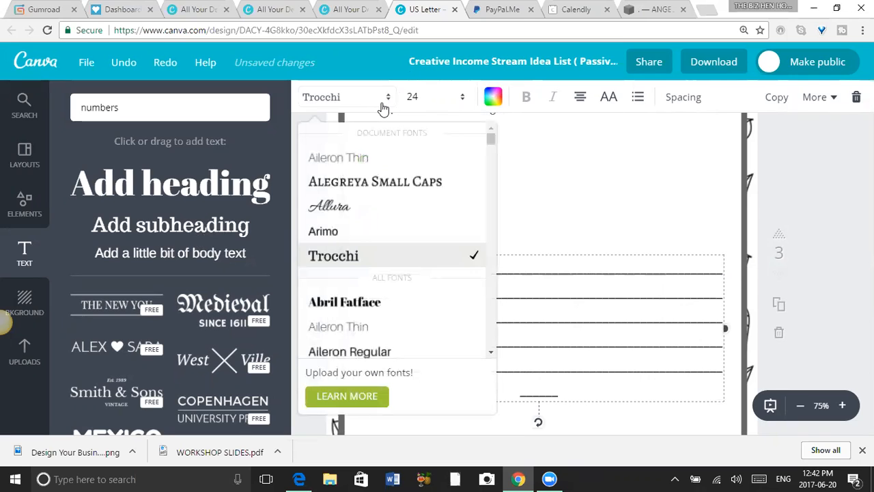
{"action": "left_click", "coordinate": [362, 158]}
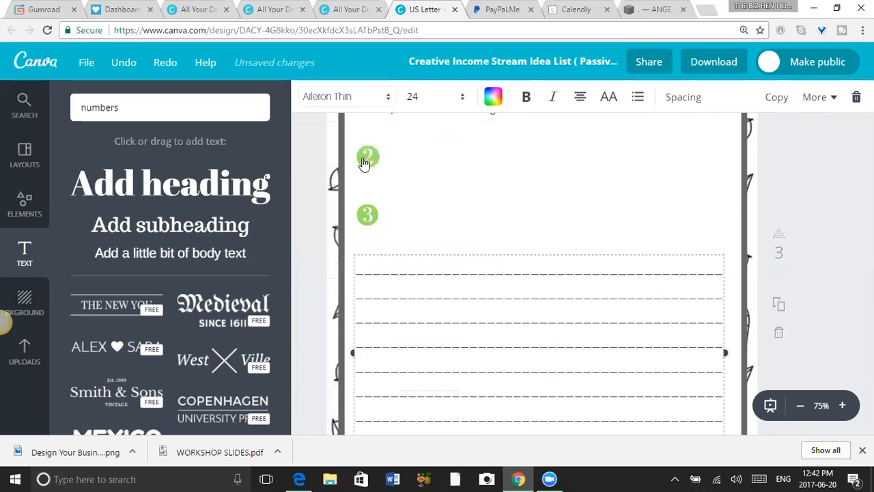
{"action": "left_click", "coordinate": [389, 103]}
{"action": "left_click", "coordinate": [398, 179]}
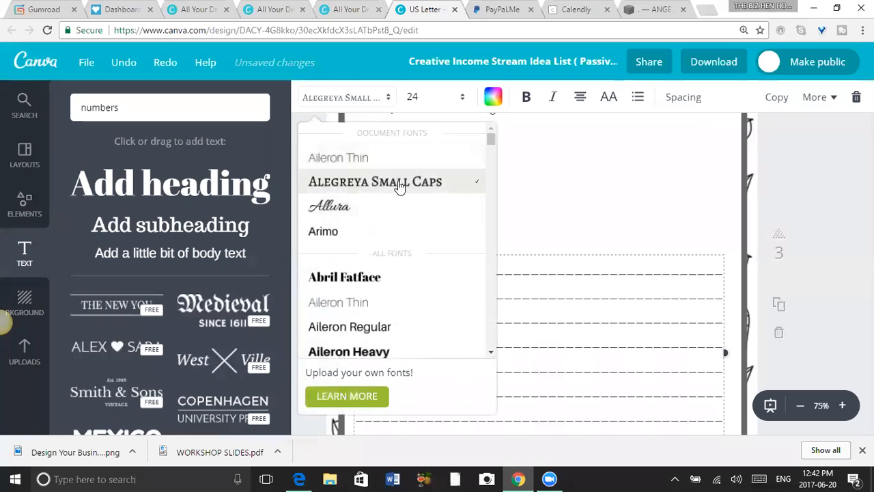
{"action": "left_click", "coordinate": [386, 97]}
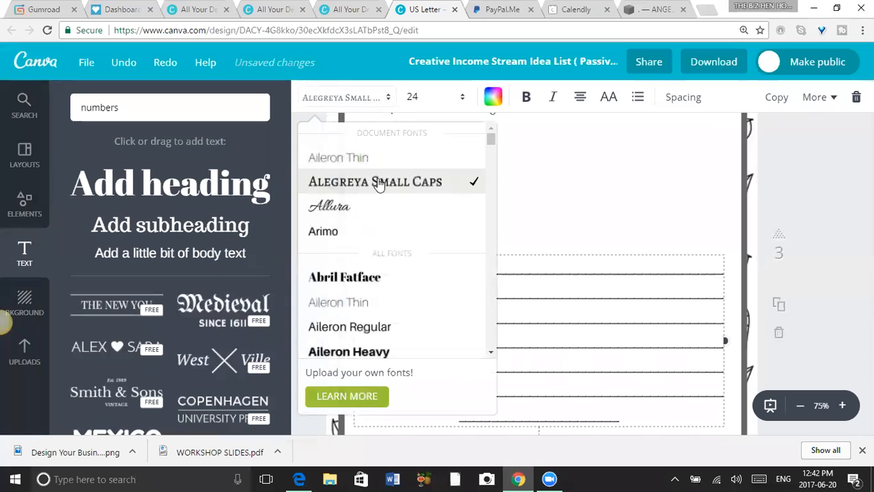
{"action": "left_click_drag", "start_coordinate": [489, 143], "coordinate": [490, 162]}
{"action": "left_click", "coordinate": [379, 180]}
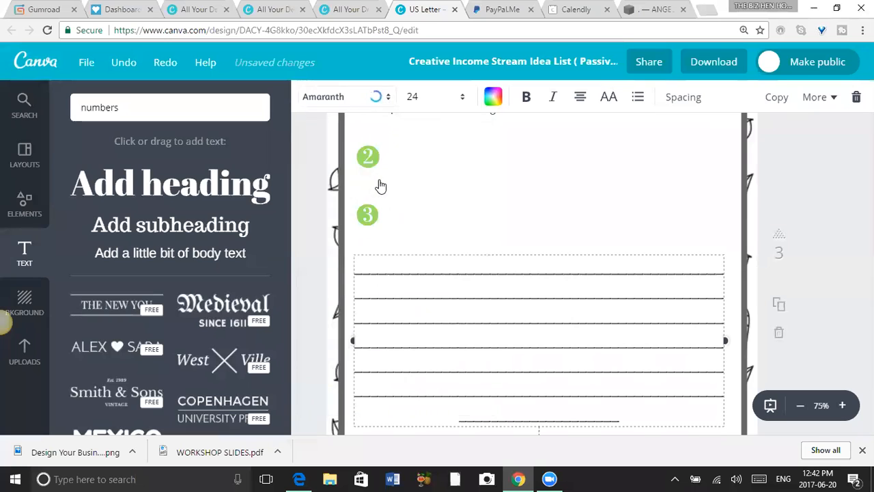
Set the font of the underscore writing lines to Arialle.
{"action": "left_click", "coordinate": [386, 99]}
{"action": "left_click_drag", "start_coordinate": [488, 145], "coordinate": [492, 169]}
{"action": "left_click", "coordinate": [384, 152]}
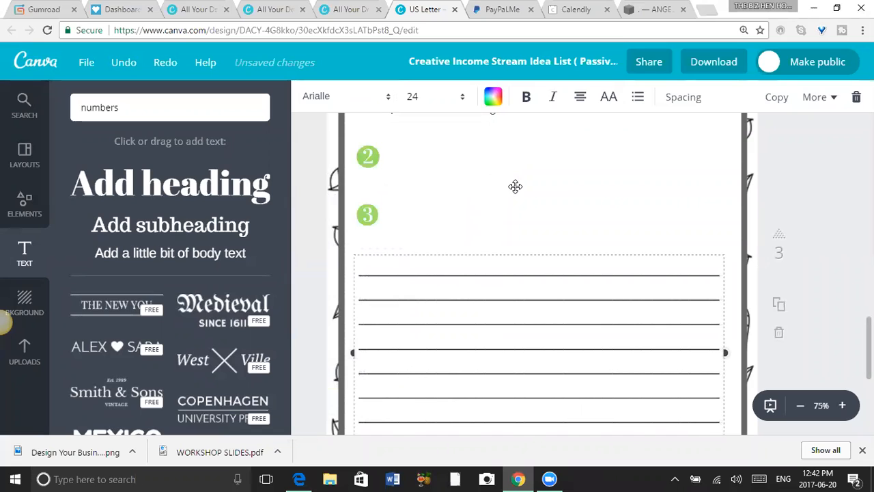
Delete the green number 2 and number 3 markers from page 3.
{"action": "left_click", "coordinate": [534, 235]}
{"action": "left_click_drag", "start_coordinate": [363, 220], "coordinate": [369, 151]}
{"action": "key", "text": "Delete"}
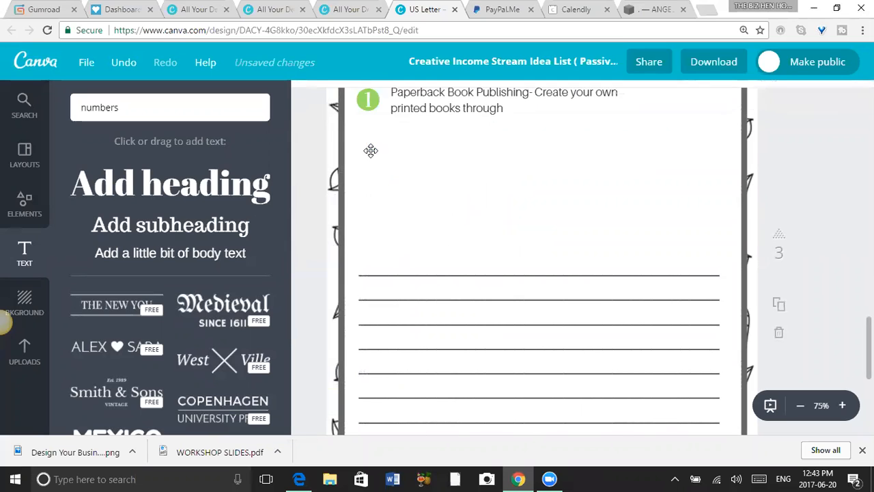
Show the basic shapes in the design elements library.
{"action": "left_click_drag", "start_coordinate": [135, 111], "coordinate": [60, 105]}
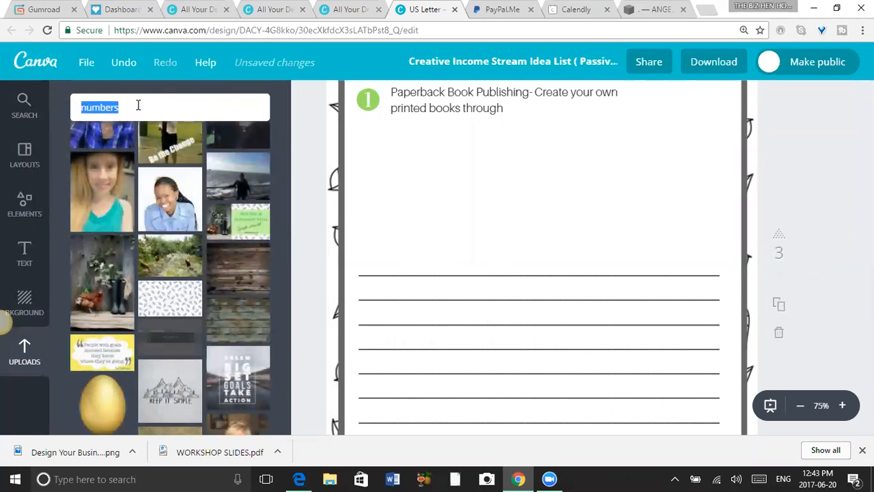
{"action": "left_click", "coordinate": [28, 208]}
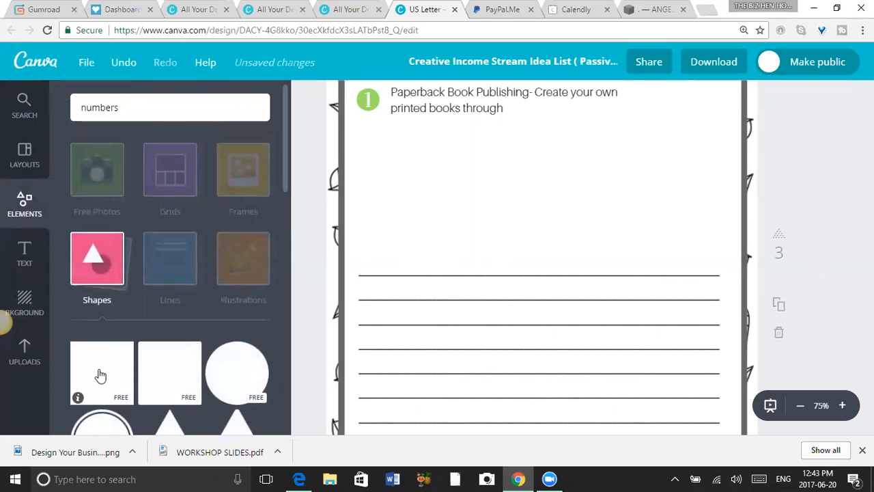
{"action": "left_click_drag", "start_coordinate": [284, 155], "coordinate": [293, 211]}
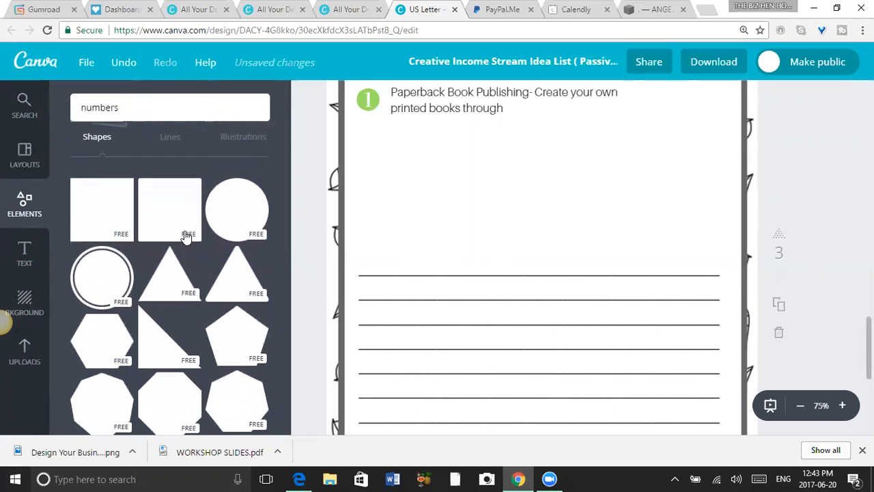
{"action": "left_click", "coordinate": [103, 288]}
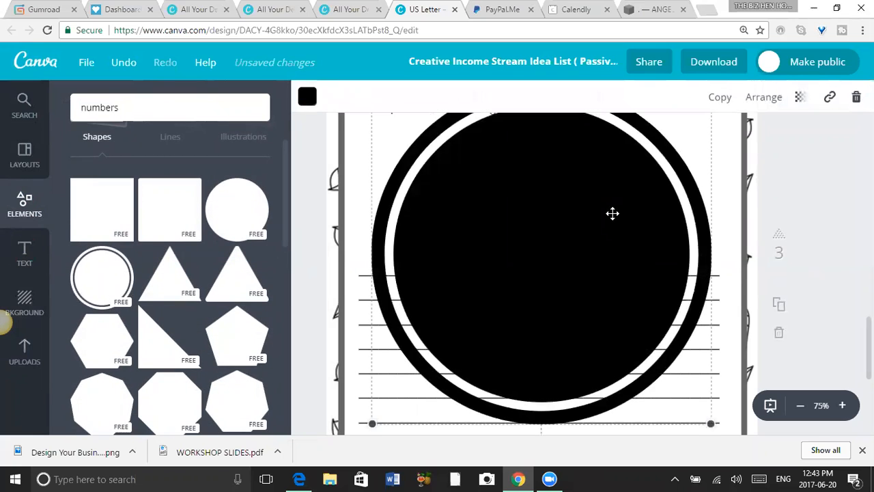
{"action": "left_click_drag", "start_coordinate": [371, 423], "coordinate": [423, 214]}
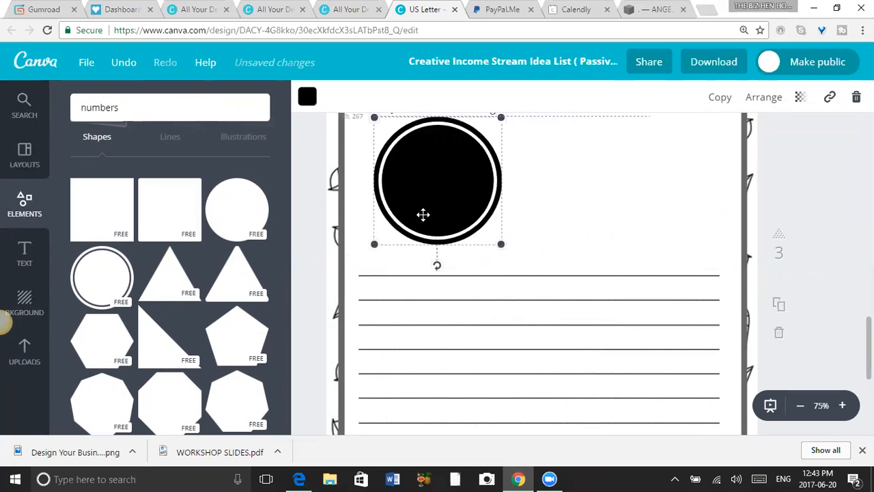
{"action": "key", "text": "Delete"}
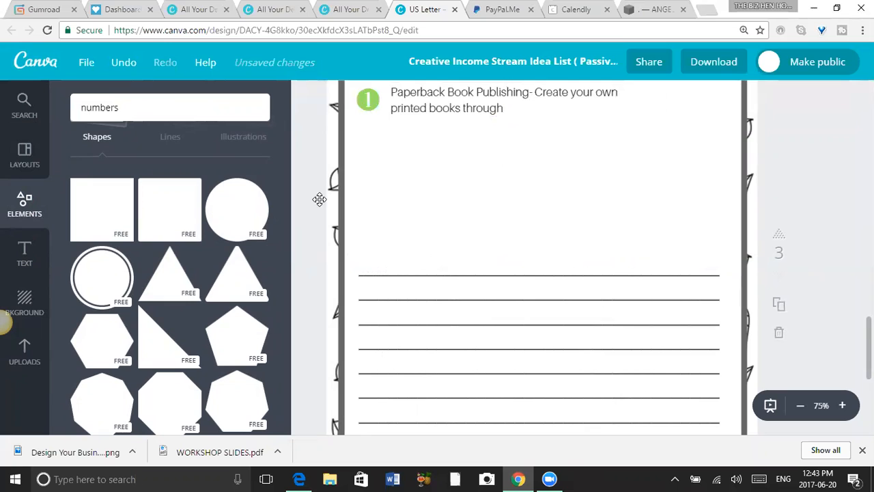
Add a black square to page 3, shrink it to checkbox size and place it just below the number 1 marker.
{"action": "left_click_drag", "start_coordinate": [99, 216], "coordinate": [526, 249]}
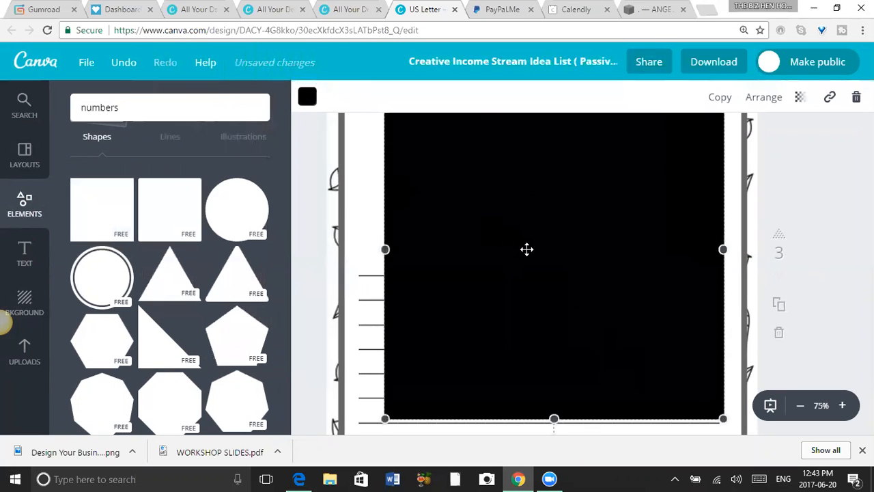
{"action": "left_click_drag", "start_coordinate": [385, 419], "coordinate": [665, 176]}
{"action": "left_click_drag", "start_coordinate": [636, 152], "coordinate": [382, 204]}
{"action": "left_click_drag", "start_coordinate": [445, 218], "coordinate": [383, 158]}
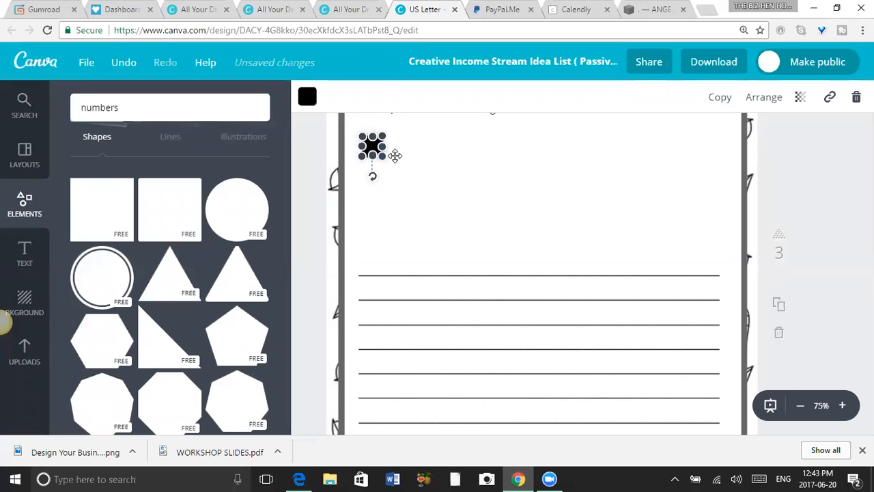
{"action": "left_click", "coordinate": [394, 156]}
Duplicate the small black square three times and stack the copies beneath it in a column above the writing lines.
{"action": "left_click", "coordinate": [371, 144]}
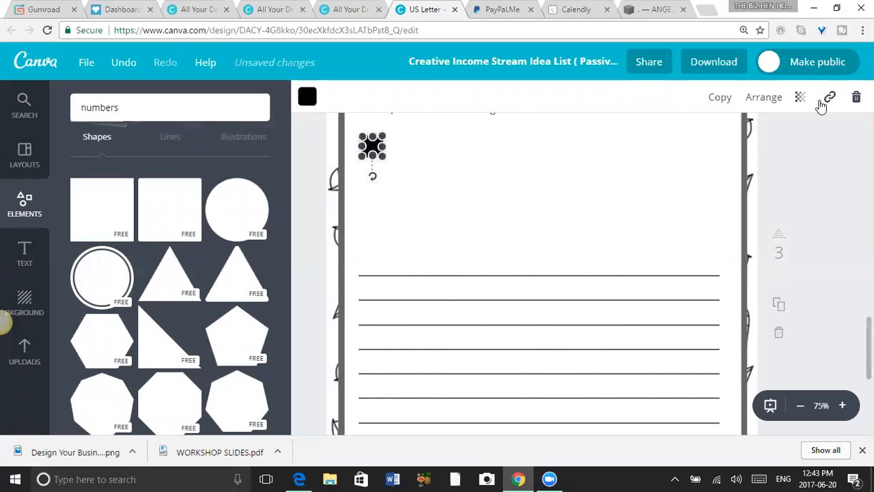
{"action": "left_click", "coordinate": [720, 97]}
{"action": "left_click_drag", "start_coordinate": [383, 168], "coordinate": [390, 167]}
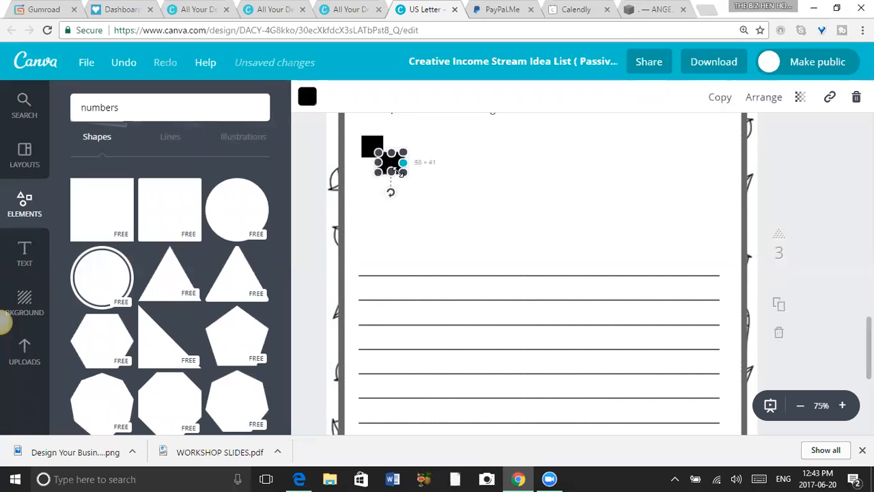
{"action": "left_click", "coordinate": [713, 99]}
{"action": "left_click_drag", "start_coordinate": [395, 159], "coordinate": [382, 207]}
{"action": "left_click", "coordinate": [717, 99]}
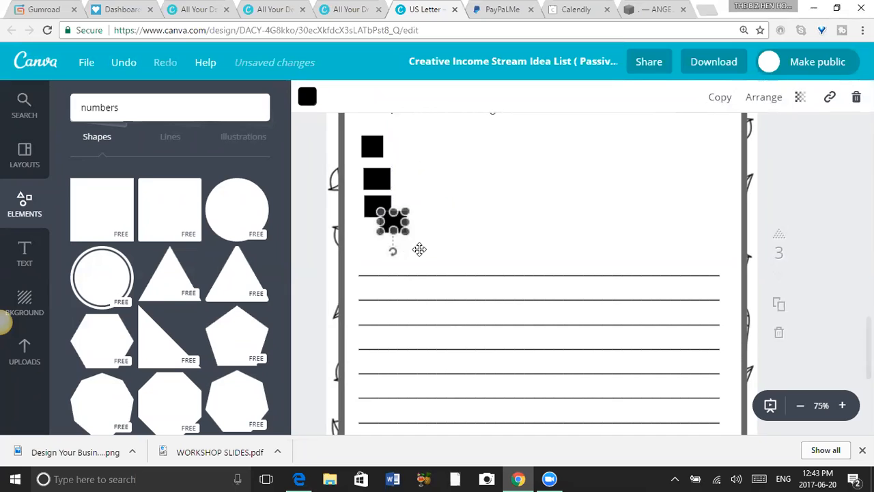
{"action": "left_click_drag", "start_coordinate": [396, 222], "coordinate": [380, 233]}
{"action": "left_click", "coordinate": [422, 225]}
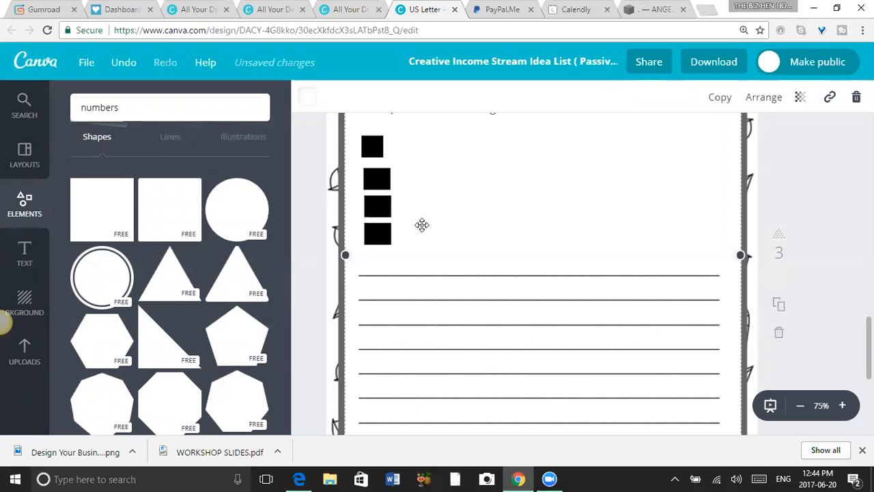
Delete the writing lines text box beneath the black checkboxes on page 3.
{"action": "left_click", "coordinate": [488, 310]}
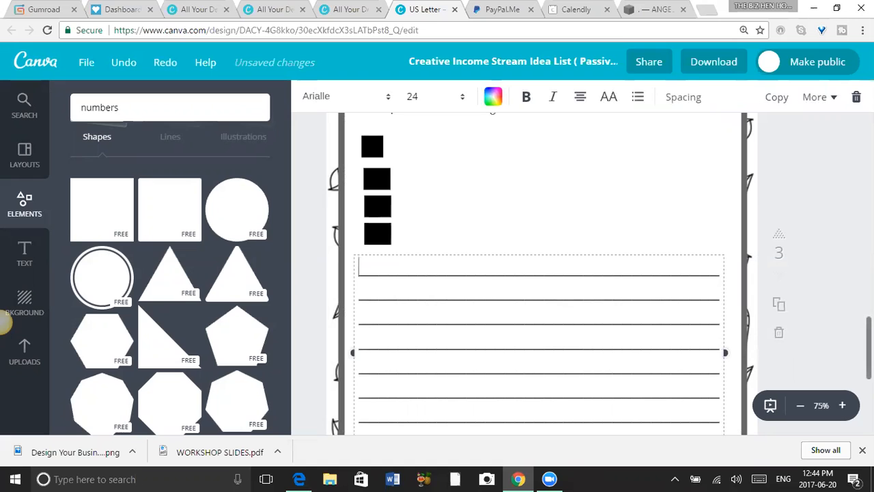
{"action": "scroll", "coordinate": [851, 358], "scroll_direction": "down", "scroll_amount": 3}
{"action": "scroll", "coordinate": [540, 273], "scroll_direction": "up", "scroll_amount": 1}
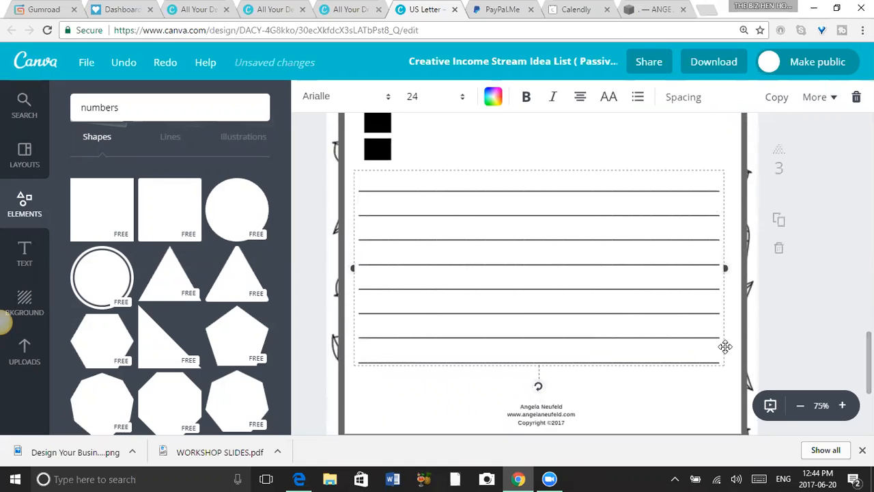
{"action": "left_click_drag", "start_coordinate": [725, 268], "coordinate": [662, 274]}
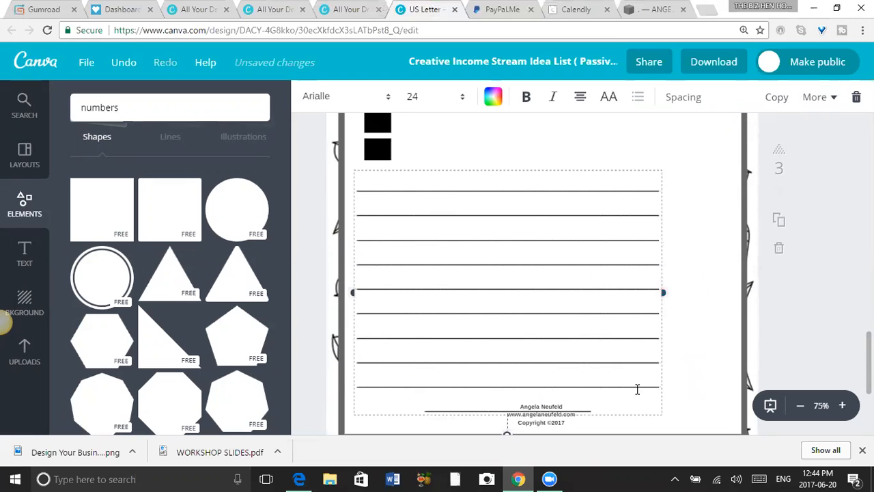
{"action": "left_click", "coordinate": [625, 405]}
{"action": "key", "text": "ctrl+a"}
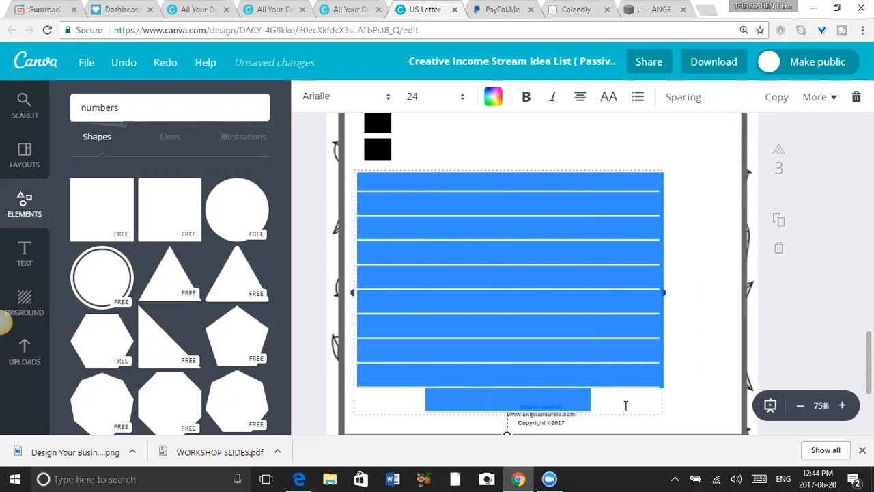
{"action": "key", "text": "Delete"}
{"action": "left_click", "coordinate": [624, 403]}
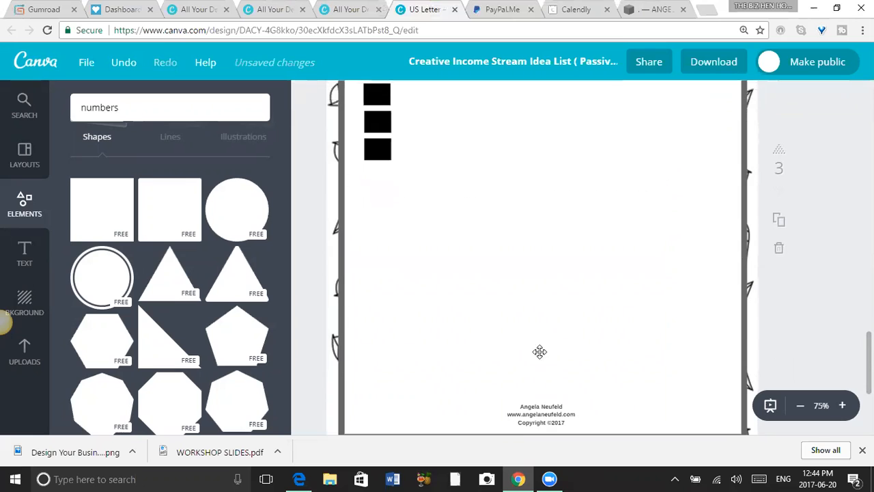
Add a rounded square to page 3 and resize it into a wide panel filling the space between the checkboxes and the footer.
{"action": "left_click", "coordinate": [176, 210]}
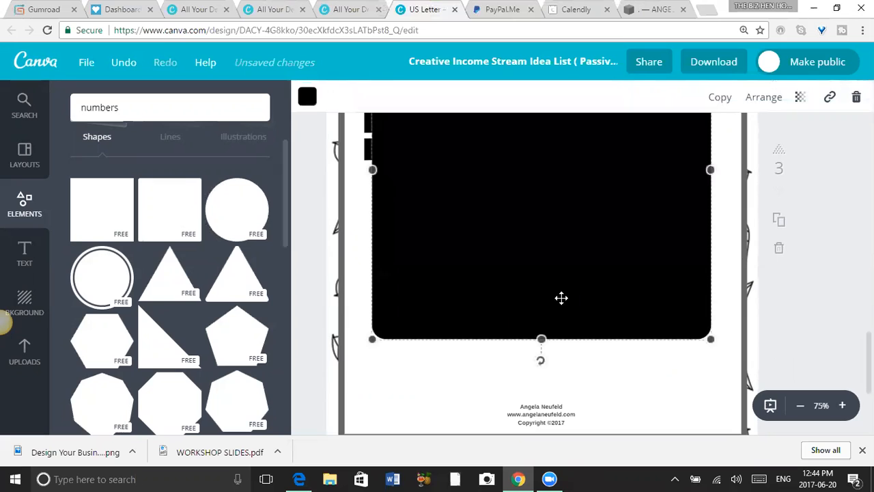
{"action": "left_click_drag", "start_coordinate": [373, 338], "coordinate": [449, 262]}
{"action": "left_click_drag", "start_coordinate": [510, 249], "coordinate": [529, 237]}
{"action": "left_click_drag", "start_coordinate": [578, 221], "coordinate": [465, 345]}
{"action": "left_click_drag", "start_coordinate": [570, 273], "coordinate": [730, 285]}
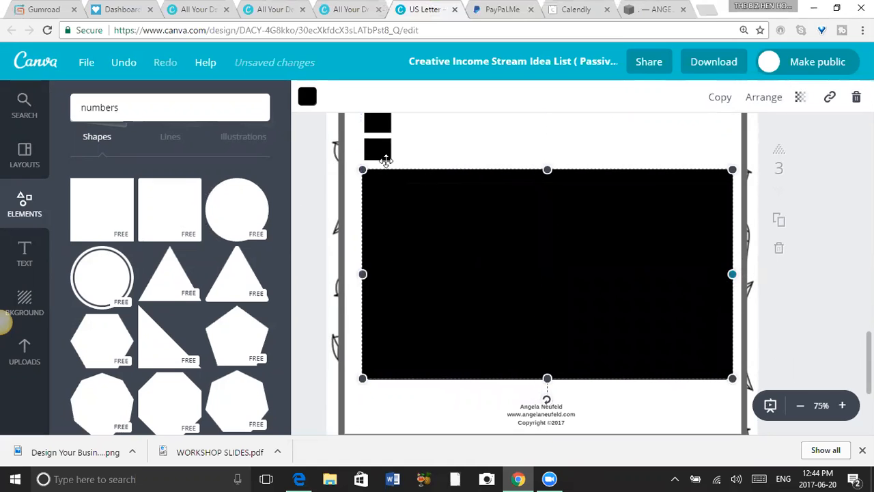
Recolour the rounded panel pale mint with the custom colour d1f2e9.
{"action": "left_click", "coordinate": [307, 96]}
{"action": "left_click", "coordinate": [346, 164]}
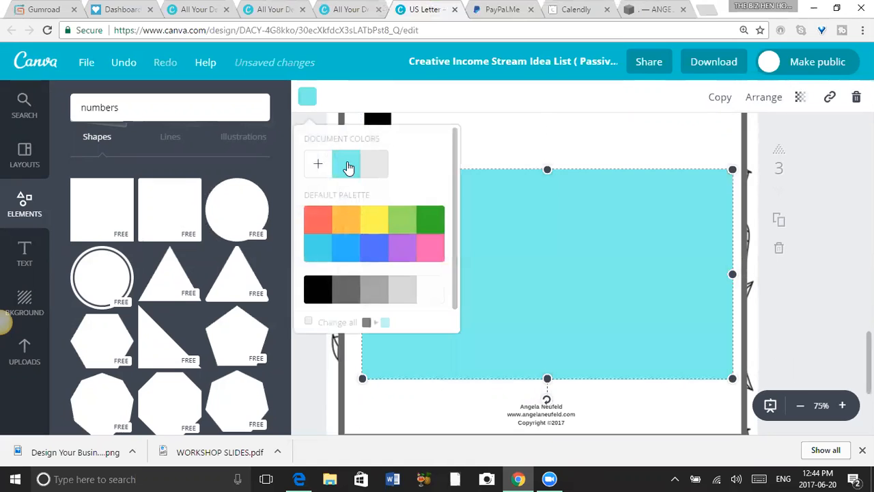
{"action": "left_click", "coordinate": [316, 167]}
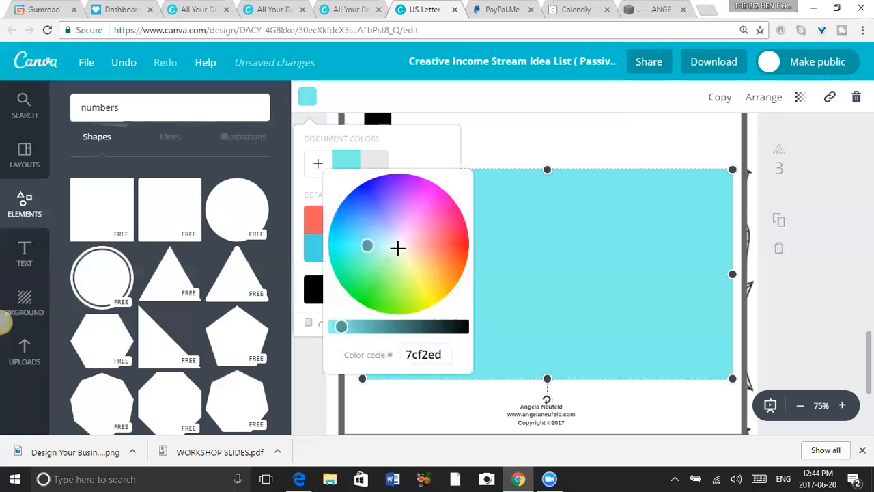
{"action": "left_click", "coordinate": [389, 246]}
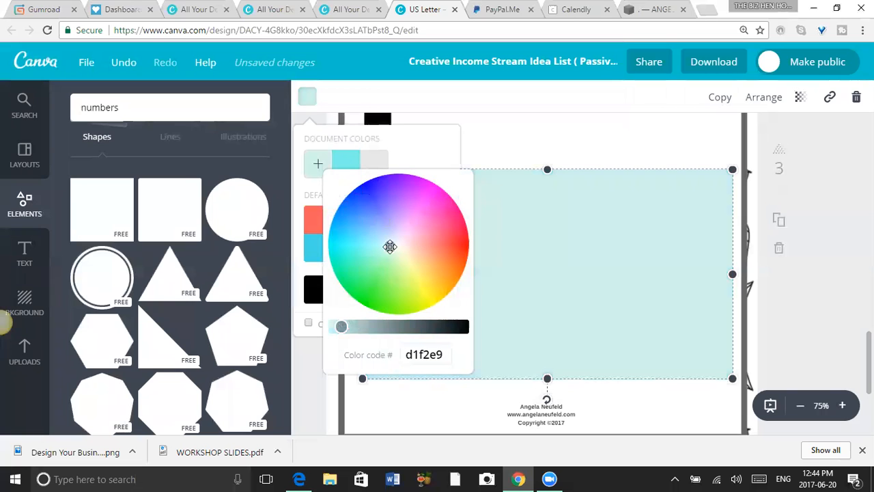
{"action": "left_click", "coordinate": [612, 138]}
{"action": "left_click", "coordinate": [403, 262]}
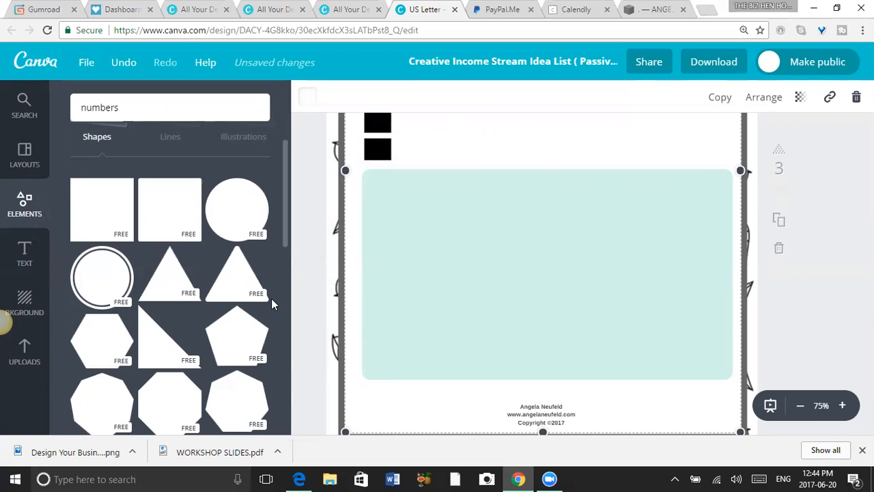
Add a body text box along the mint panel's upper edge, widen it to nearly the panel's width, and extend the panel slightly upward.
{"action": "left_click", "coordinate": [22, 258]}
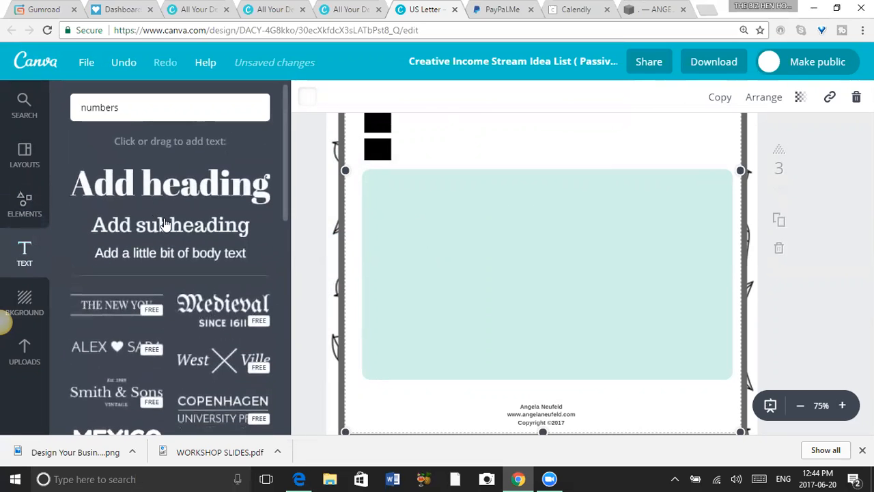
{"action": "left_click", "coordinate": [169, 253]}
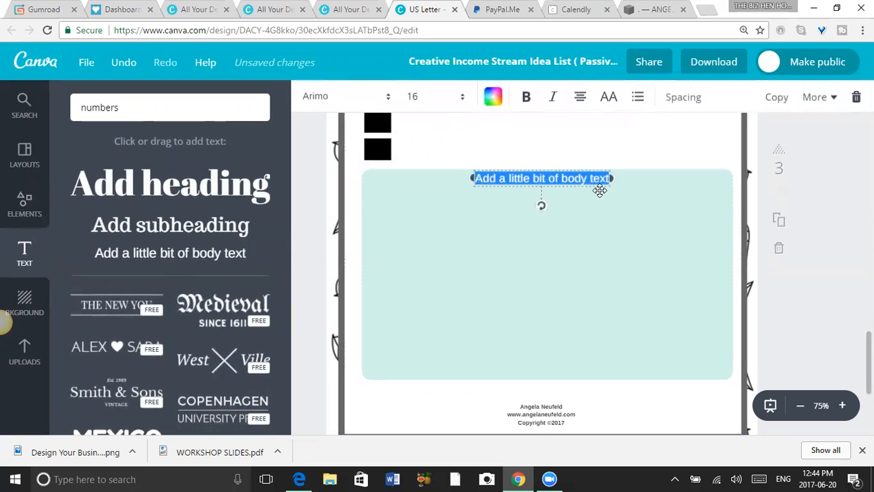
{"action": "left_click", "coordinate": [472, 179]}
{"action": "left_click_drag", "start_coordinate": [472, 179], "coordinate": [372, 185]}
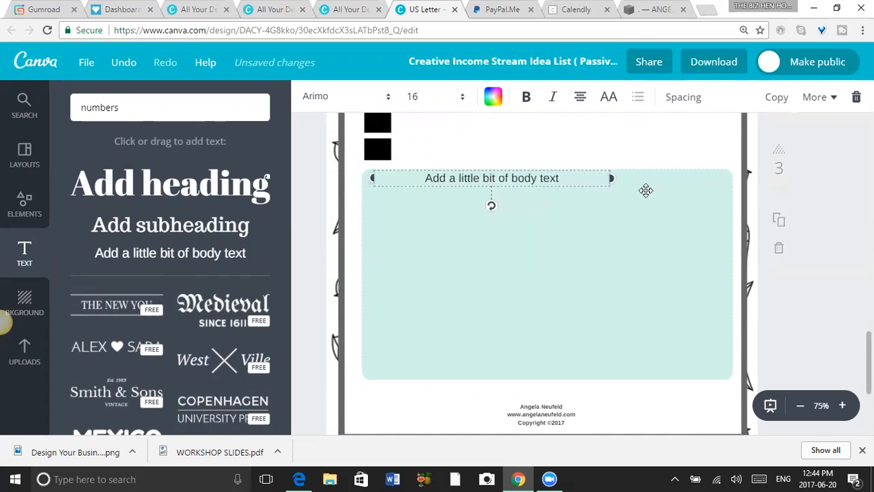
{"action": "left_click_drag", "start_coordinate": [609, 177], "coordinate": [719, 177]}
{"action": "left_click", "coordinate": [586, 241]}
{"action": "left_click_drag", "start_coordinate": [546, 170], "coordinate": [523, 167]}
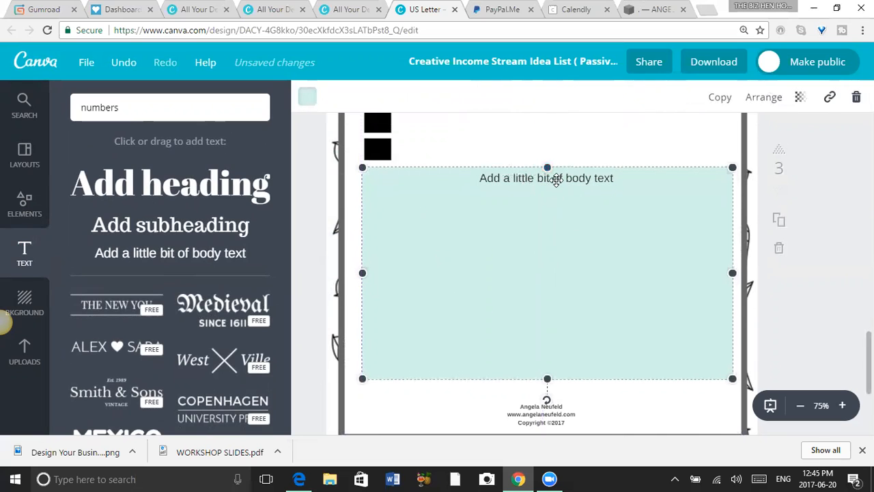
Set the body text's font to Arialle and centre its text box slightly lower inside the mint panel.
{"action": "left_click_drag", "start_coordinate": [567, 182], "coordinate": [473, 195]}
{"action": "left_click", "coordinate": [467, 189]}
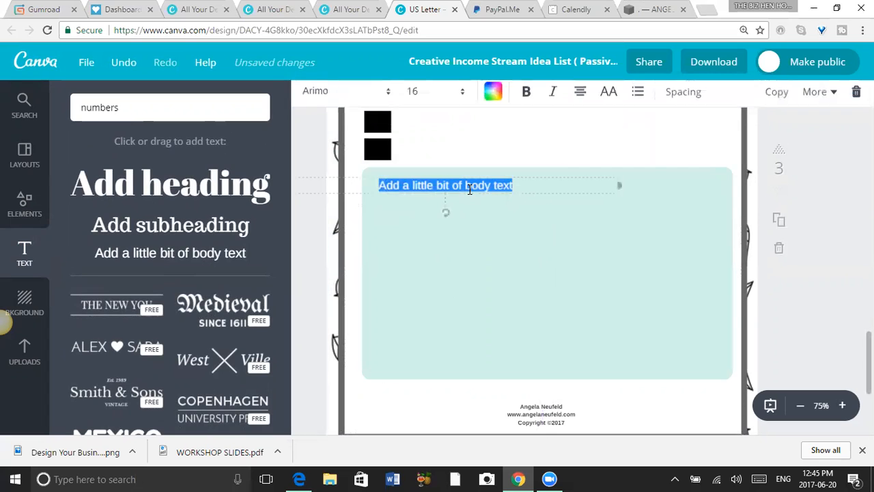
{"action": "left_click", "coordinate": [389, 99]}
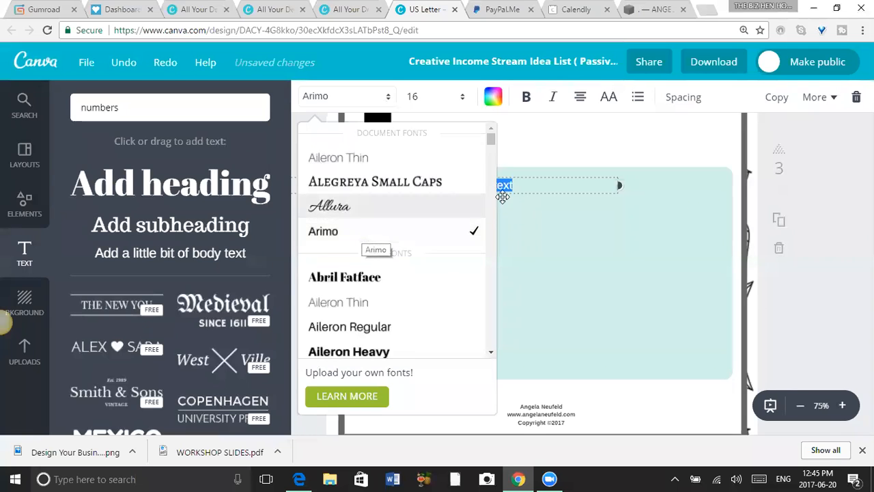
{"action": "left_click_drag", "start_coordinate": [491, 142], "coordinate": [492, 162]}
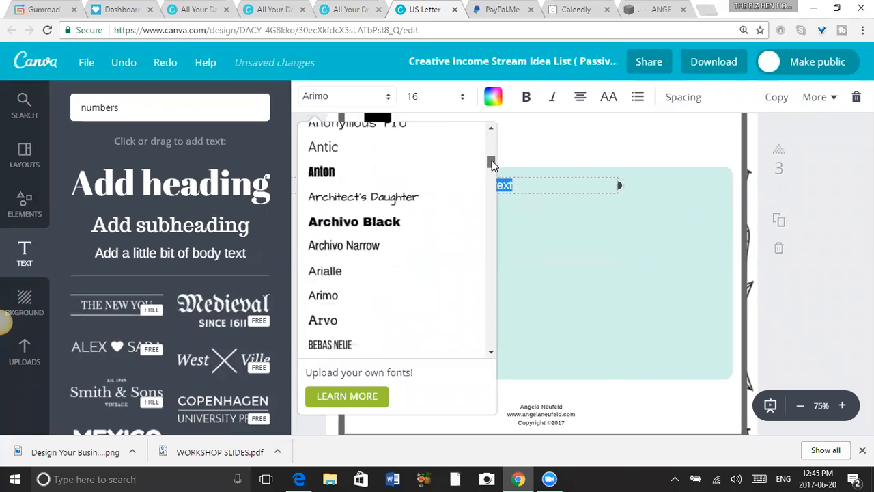
{"action": "left_click", "coordinate": [338, 271]}
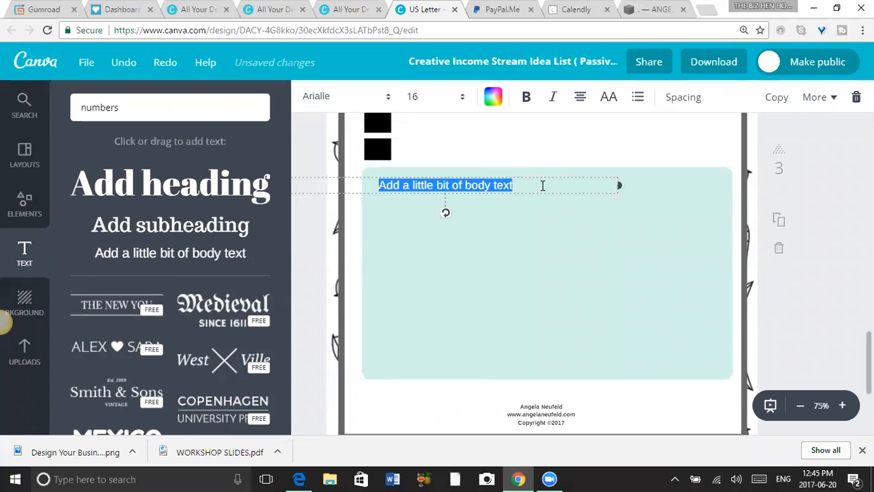
{"action": "left_click", "coordinate": [543, 185]}
{"action": "left_click", "coordinate": [604, 267]}
{"action": "left_click_drag", "start_coordinate": [513, 188], "coordinate": [609, 185]}
{"action": "left_click", "coordinate": [610, 187]}
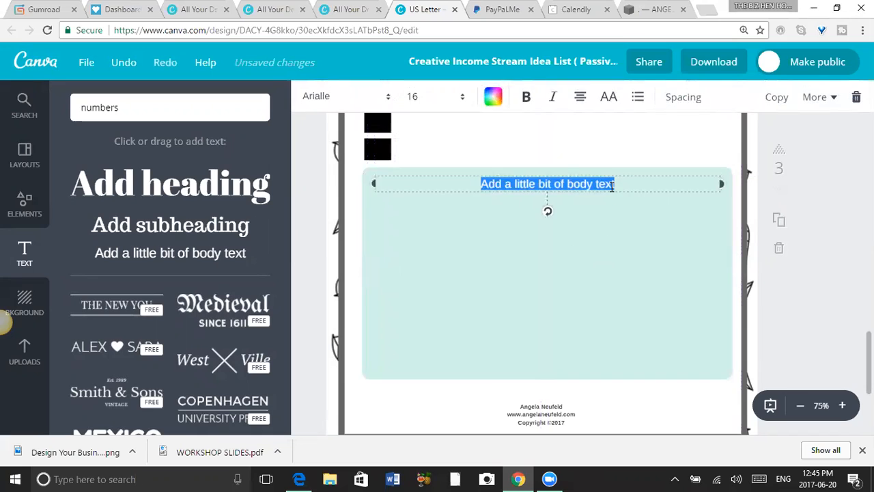
Replace the placeholder body text with underscores that form eight writing lines across the mint panel.
{"action": "key", "text": "BackSpace"}
{"action": "type", "text": "________________________________________________________________________________________________________"}
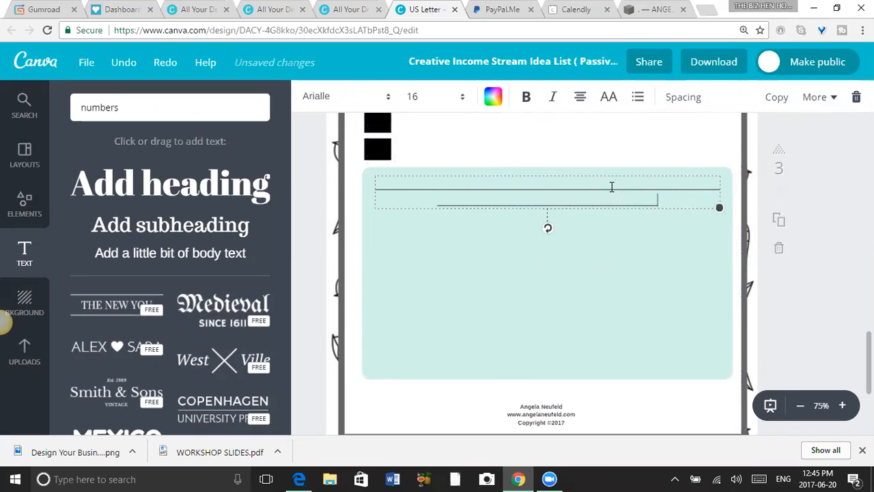
{"action": "type", "text": "_____________________________________________________________________________________________________________________________________________"}
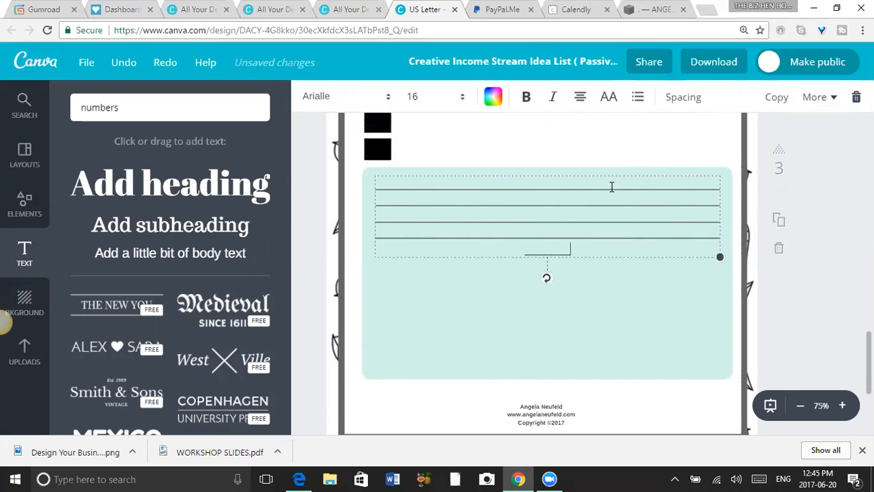
{"action": "type", "text": "_____________________________"}
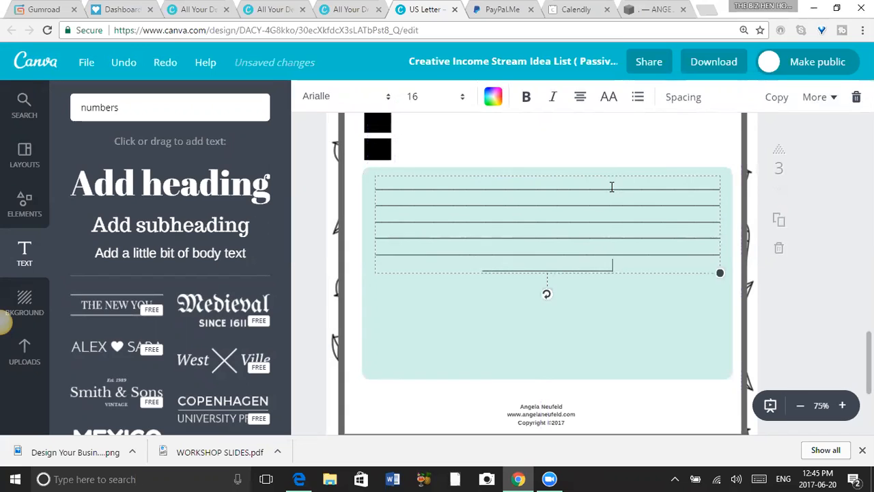
{"action": "type", "text": "________________________________________________"}
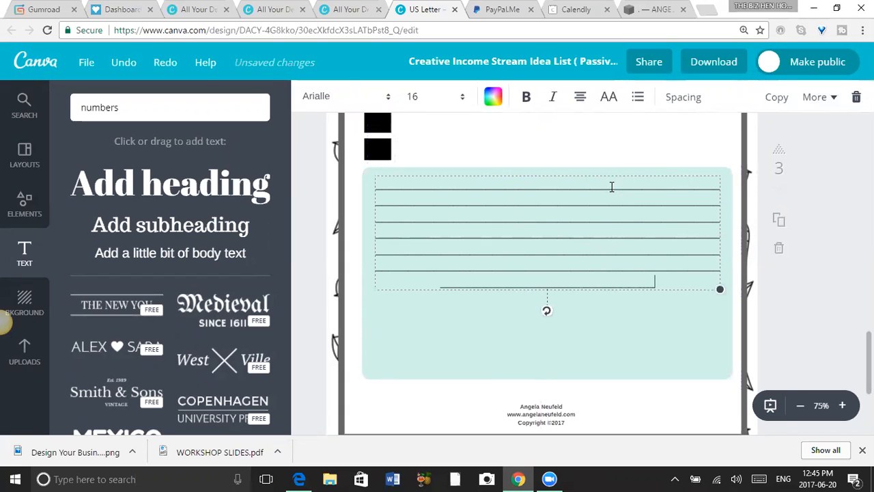
{"action": "type", "text": "_________________________________________________________________________________________________________"}
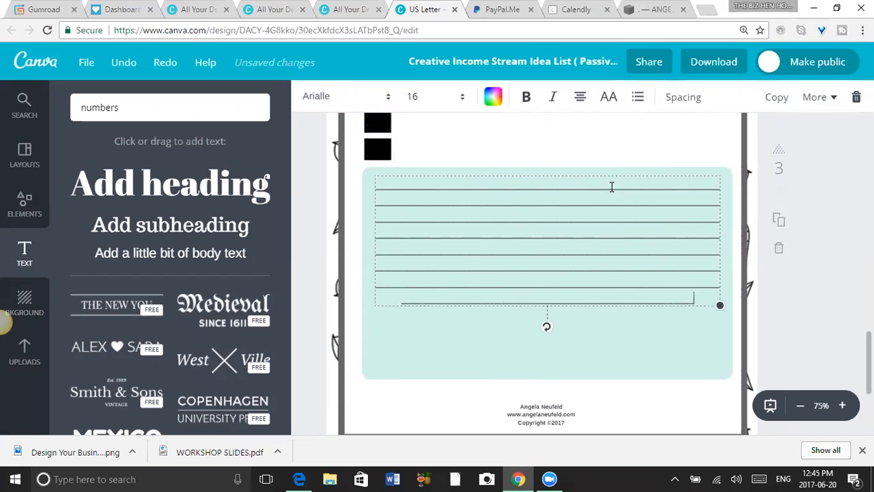
{"action": "left_click", "coordinate": [671, 125]}
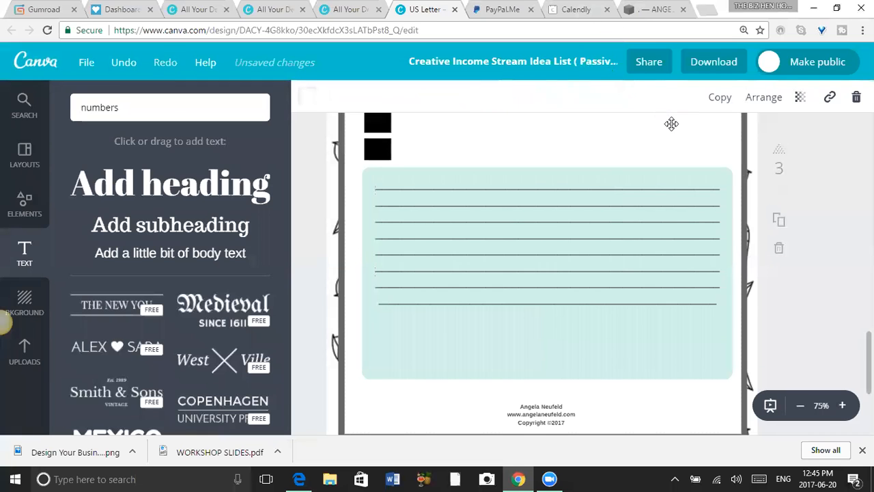
Duplicate page 3 with its checkboxes and mint writing-lines panel.
{"action": "scroll", "coordinate": [815, 246], "scroll_direction": "down", "scroll_amount": 5}
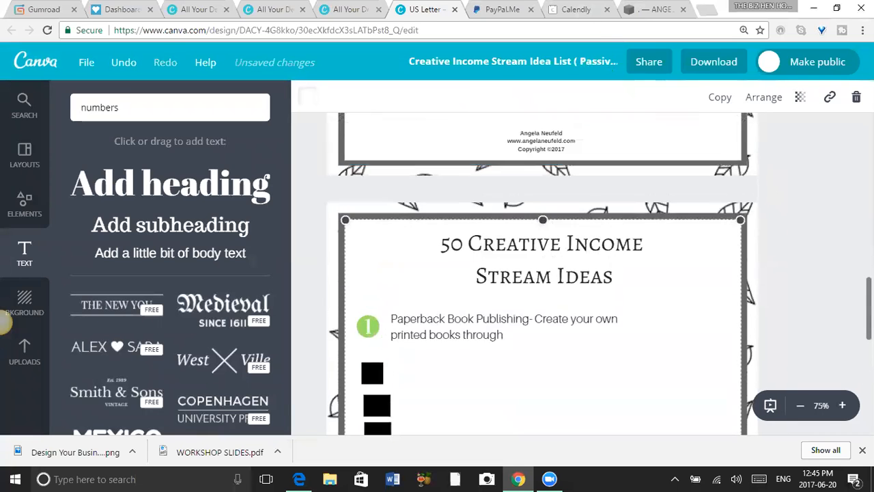
{"action": "scroll", "coordinate": [541, 273], "scroll_direction": "down", "scroll_amount": 5}
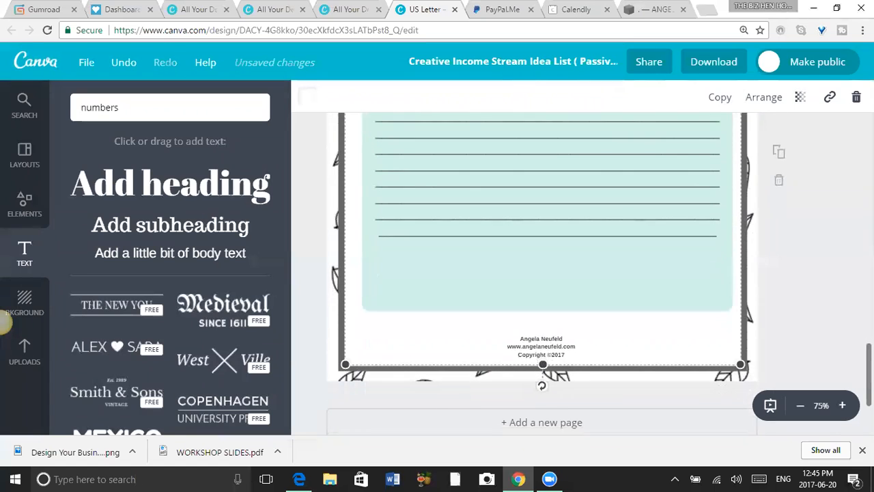
{"action": "scroll", "coordinate": [541, 273], "scroll_direction": "up", "scroll_amount": 7}
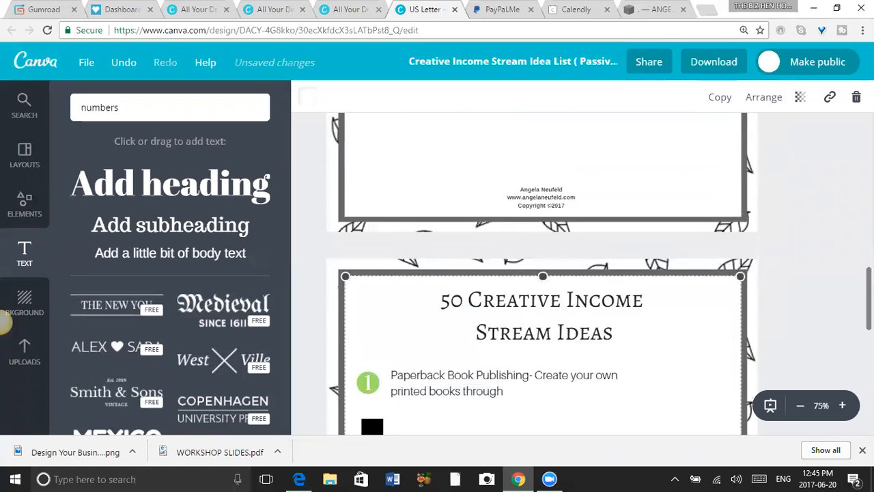
{"action": "scroll", "coordinate": [541, 273], "scroll_direction": "down", "scroll_amount": 5}
{"action": "scroll", "coordinate": [541, 273], "scroll_direction": "down", "scroll_amount": 1}
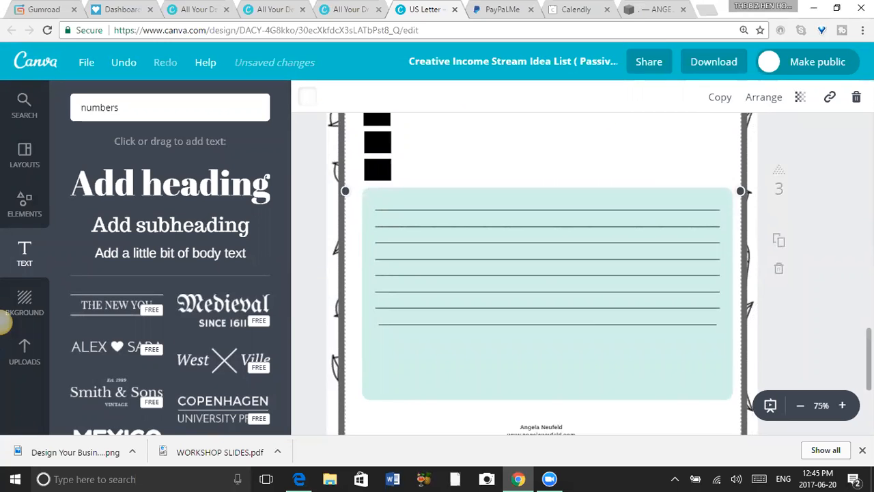
{"action": "scroll", "coordinate": [542, 273], "scroll_direction": "down", "scroll_amount": 3}
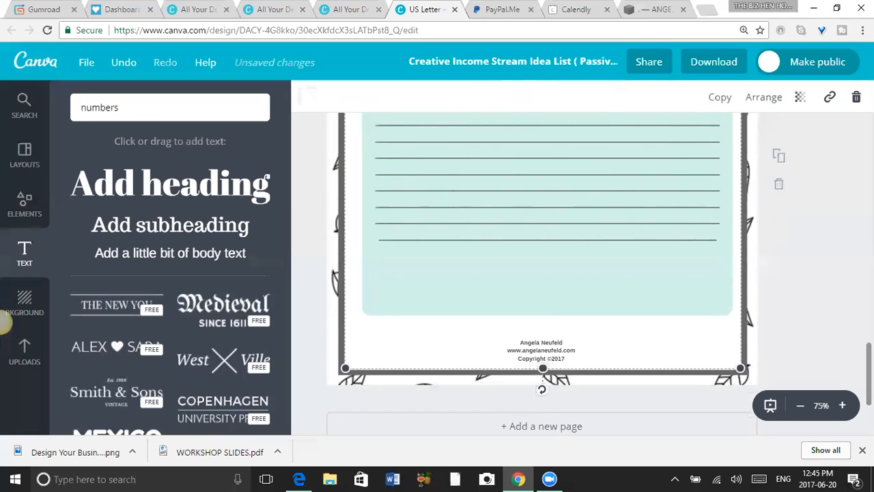
{"action": "left_click", "coordinate": [778, 156]}
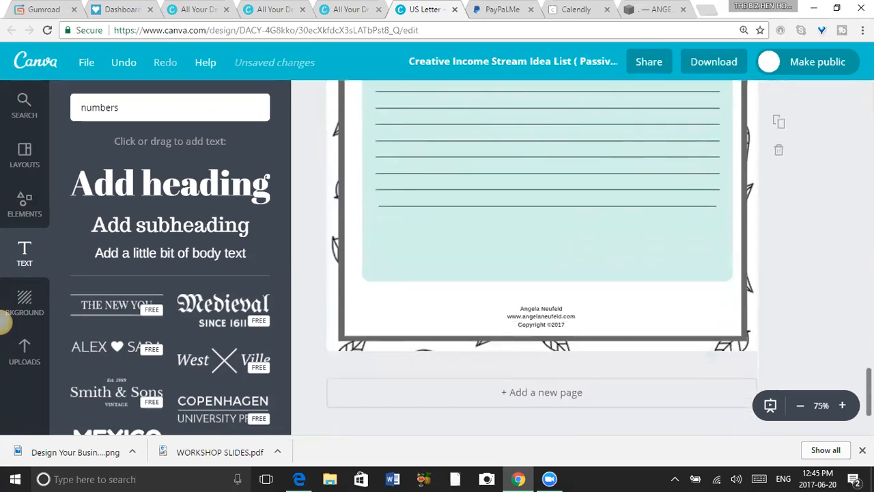
Delete the mint panel and the writing lines from page 4.
{"action": "left_click", "coordinate": [587, 297]}
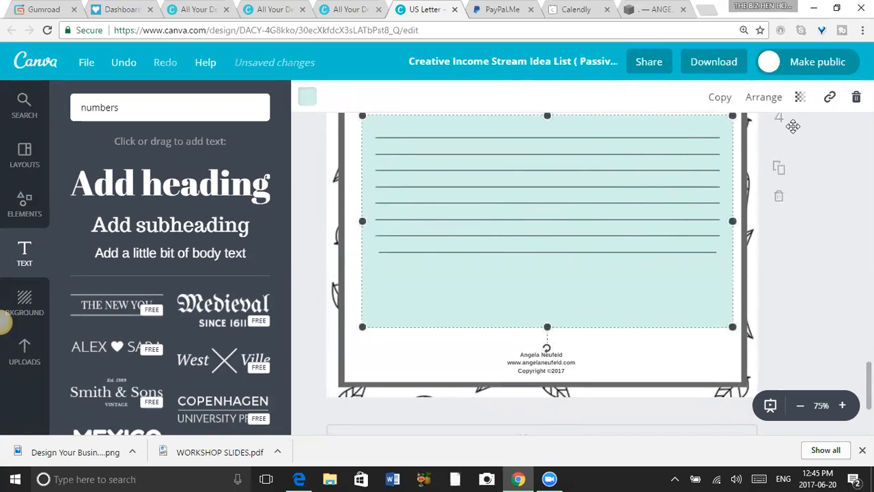
{"action": "key", "text": "Delete"}
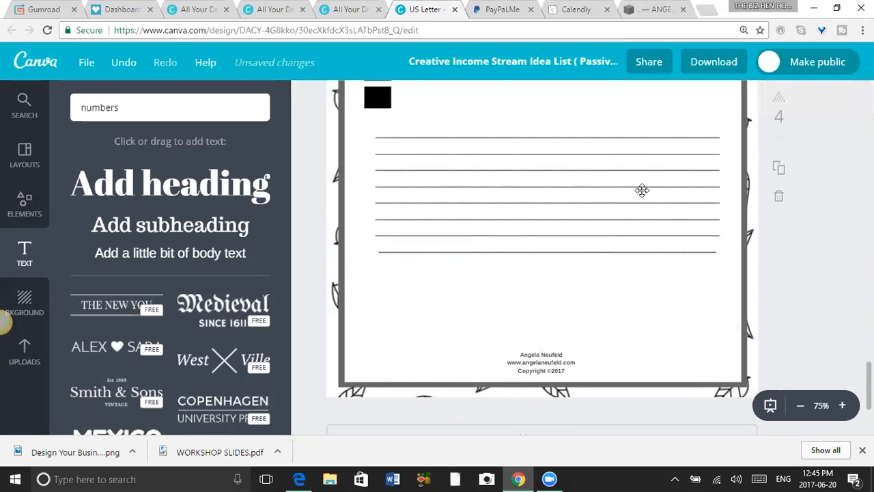
{"action": "left_click", "coordinate": [641, 190]}
{"action": "key", "text": "Delete"}
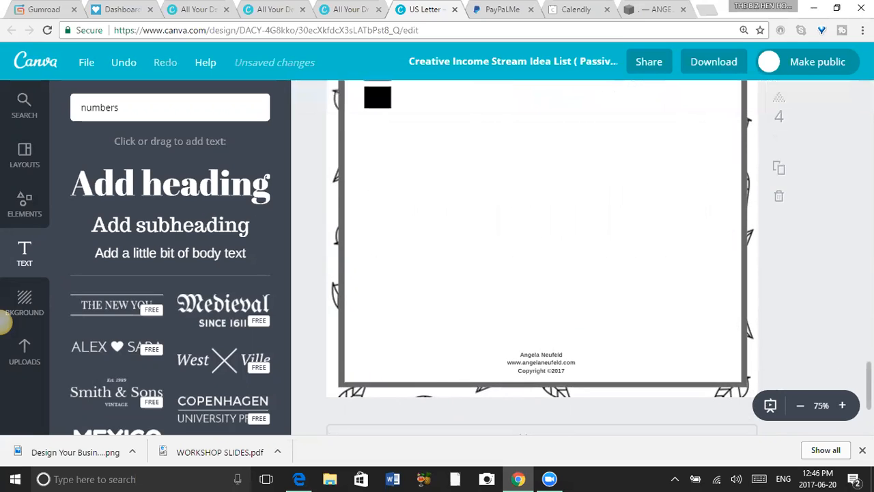
Delete page 4 and page 3 with the checkboxes, keeping only the cover and the numbered list page.
{"action": "scroll", "coordinate": [567, 262], "scroll_direction": "up", "scroll_amount": 5}
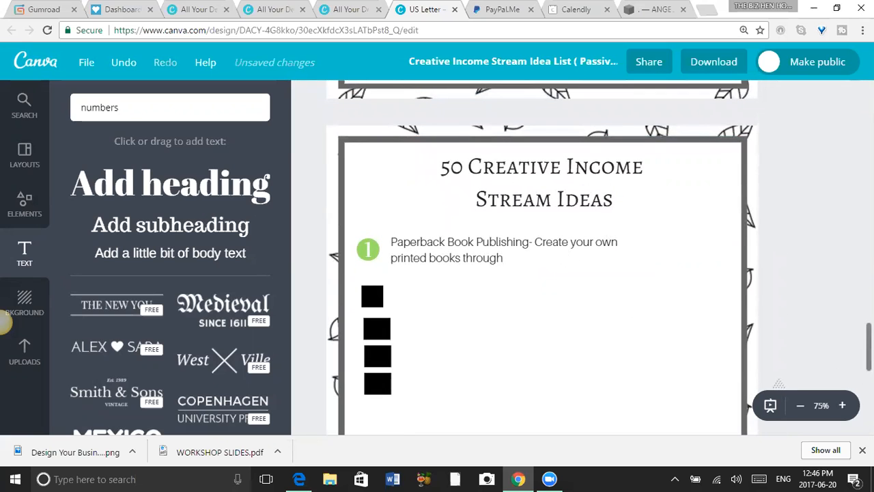
{"action": "scroll", "coordinate": [792, 259], "scroll_direction": "down", "scroll_amount": 4}
{"action": "left_click", "coordinate": [779, 231]}
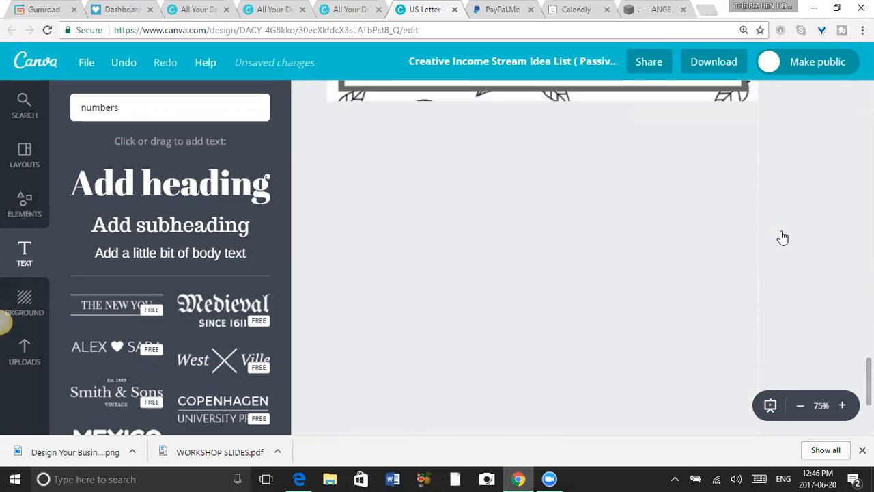
{"action": "scroll", "coordinate": [542, 259], "scroll_direction": "down", "scroll_amount": 6}
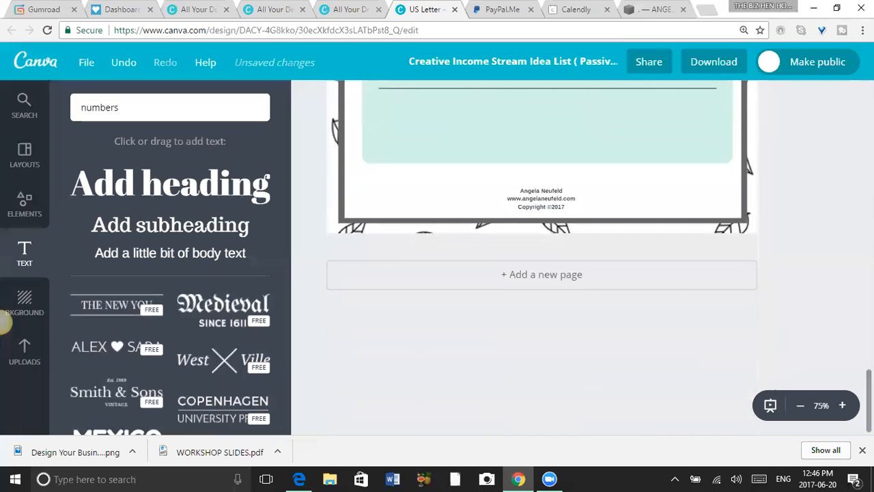
{"action": "scroll", "coordinate": [542, 260], "scroll_direction": "up", "scroll_amount": 15}
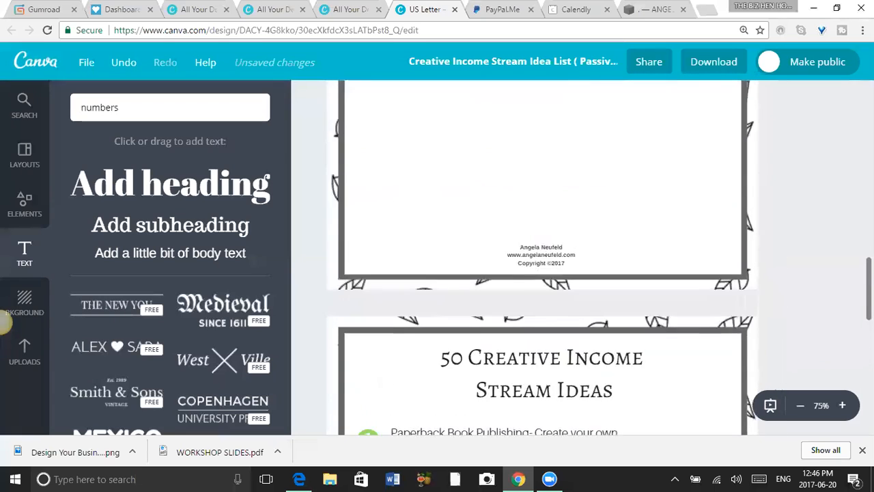
{"action": "scroll", "coordinate": [541, 259], "scroll_direction": "down", "scroll_amount": 8}
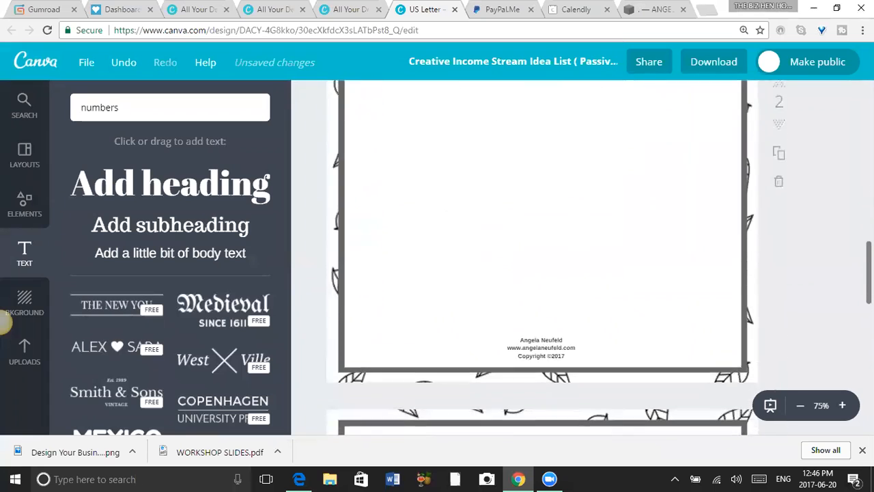
{"action": "scroll", "coordinate": [542, 260], "scroll_direction": "down", "scroll_amount": 3}
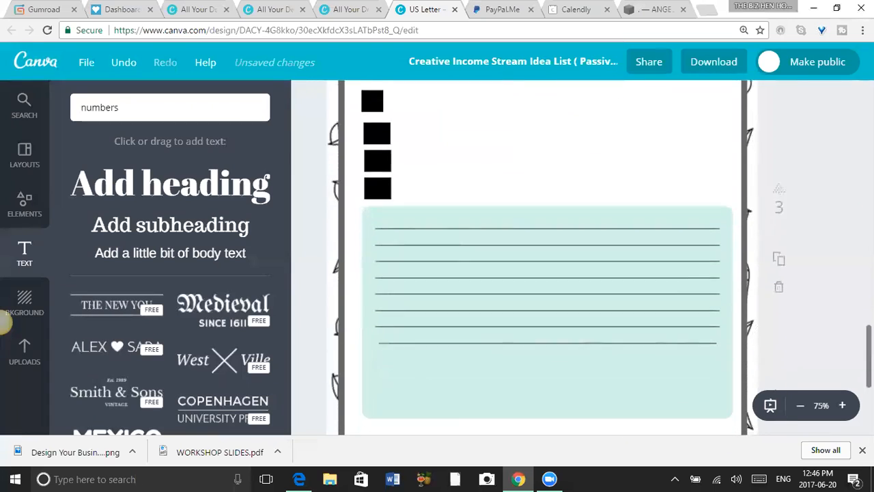
{"action": "left_click", "coordinate": [782, 292]}
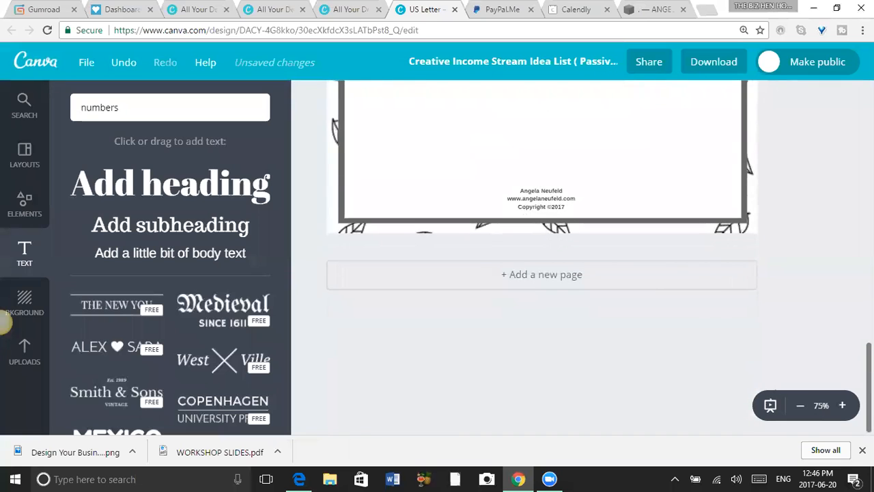
Save the Canva design while staying in the editor.
{"action": "scroll", "coordinate": [542, 260], "scroll_direction": "up", "scroll_amount": 5}
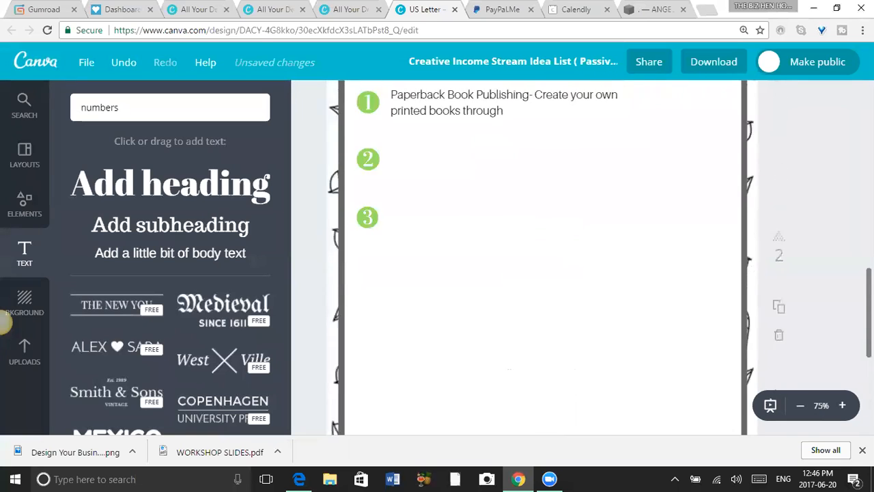
{"action": "scroll", "coordinate": [541, 259], "scroll_direction": "up", "scroll_amount": 2}
{"action": "left_click", "coordinate": [34, 60]}
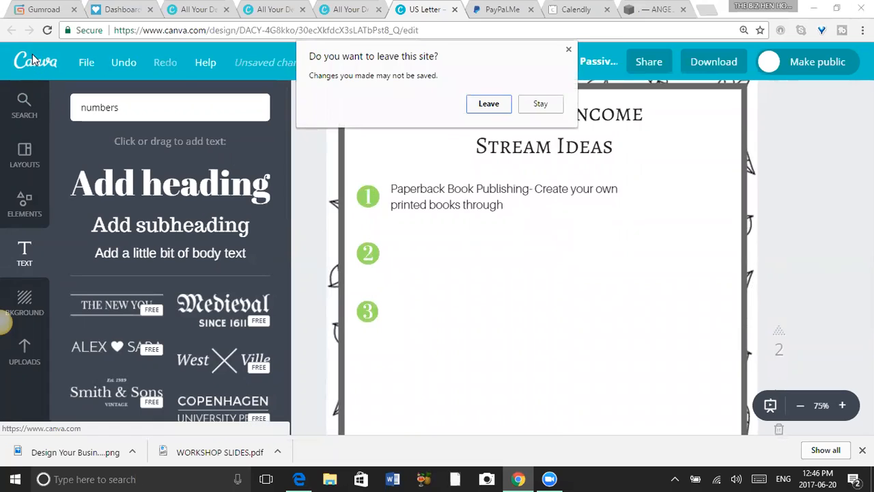
{"action": "left_click", "coordinate": [568, 50]}
{"action": "left_click", "coordinate": [86, 64]}
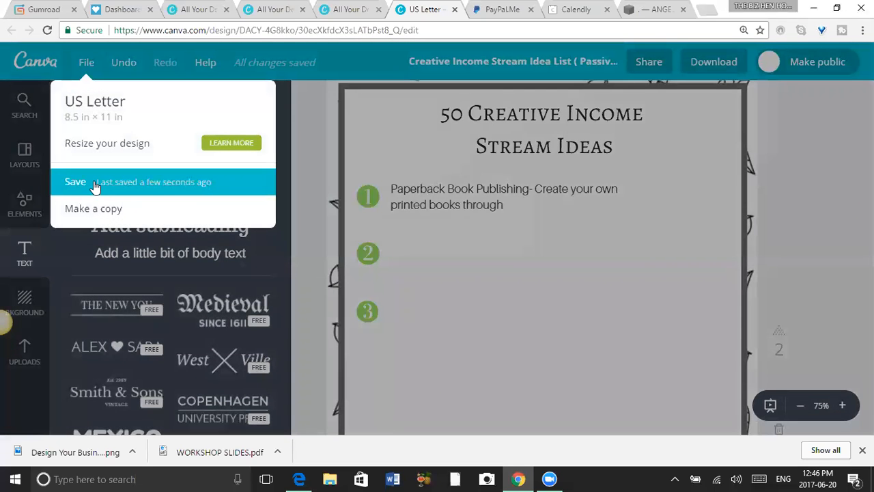
{"action": "left_click", "coordinate": [95, 183]}
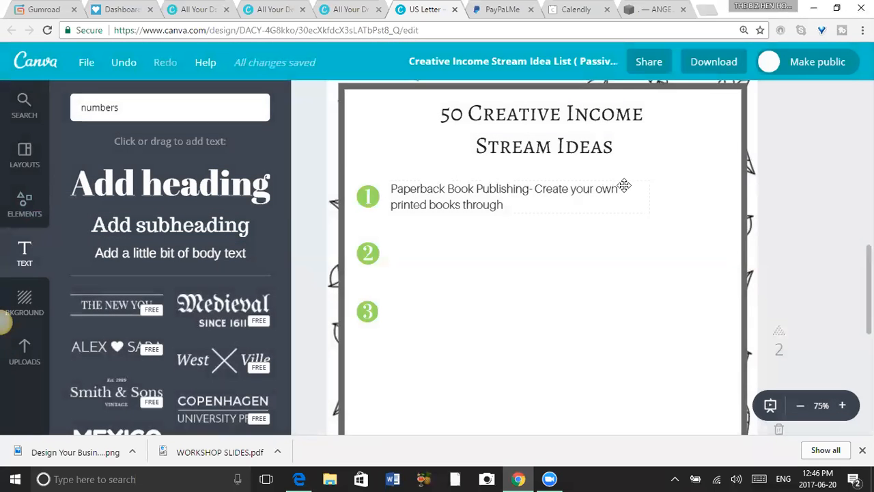
Examine the file types offered for downloading the design, keeping PDF - Print selected, and close the download options.
{"action": "left_click", "coordinate": [716, 60]}
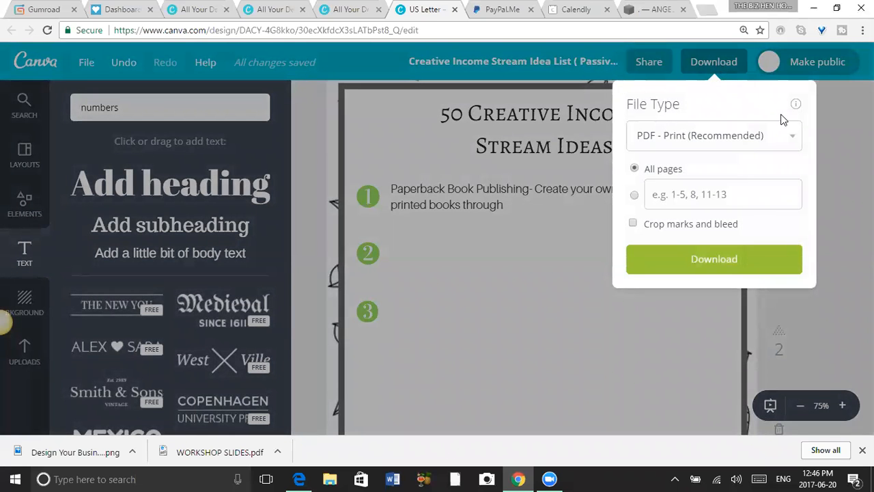
{"action": "left_click", "coordinate": [793, 136]}
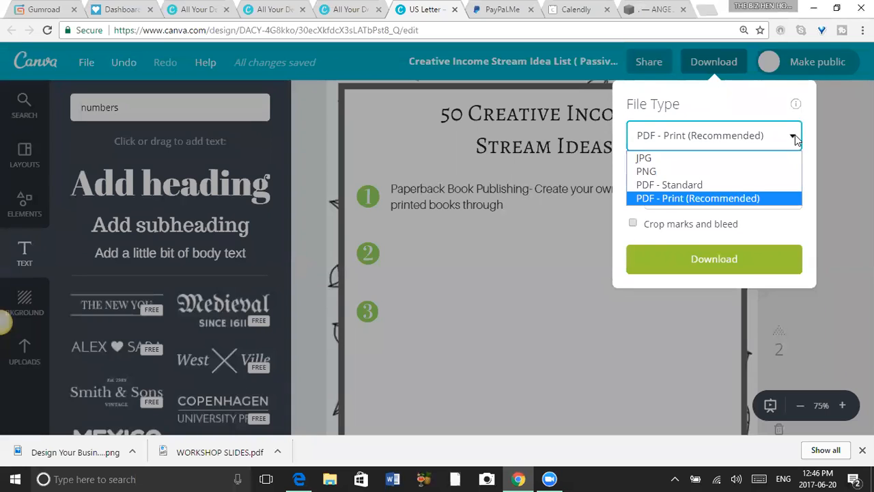
{"action": "left_click", "coordinate": [795, 139]}
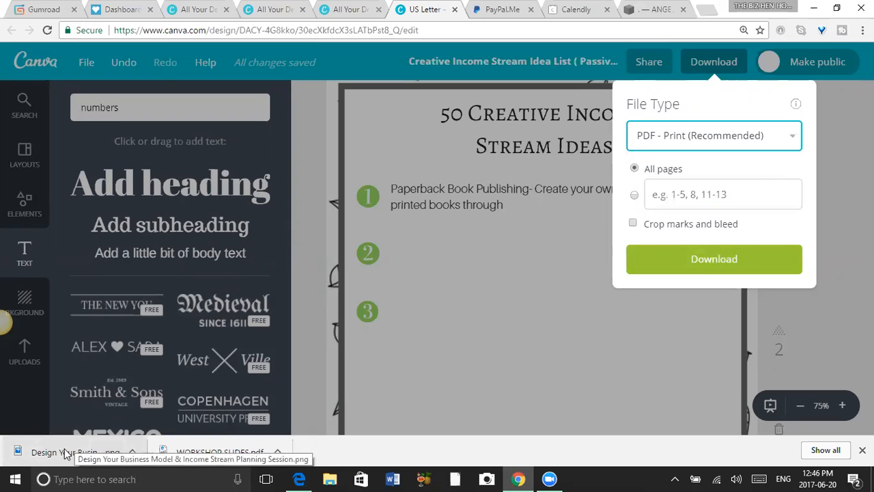
{"action": "left_click", "coordinate": [834, 186]}
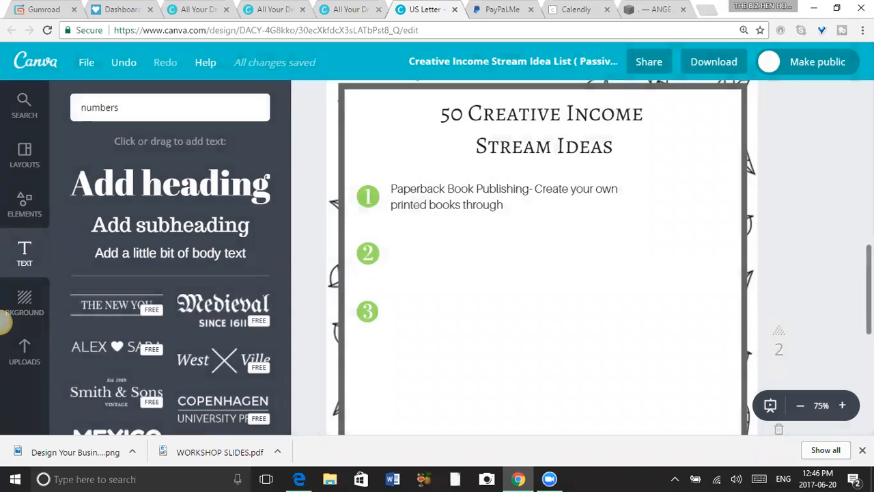
{"action": "scroll", "coordinate": [834, 185], "scroll_direction": "down", "scroll_amount": 1}
{"action": "scroll", "coordinate": [543, 257], "scroll_direction": "down", "scroll_amount": 1}
{"action": "scroll", "coordinate": [544, 256], "scroll_direction": "up", "scroll_amount": 10}
{"action": "scroll", "coordinate": [543, 257], "scroll_direction": "down", "scroll_amount": 2}
{"action": "scroll", "coordinate": [541, 257], "scroll_direction": "down", "scroll_amount": 12}
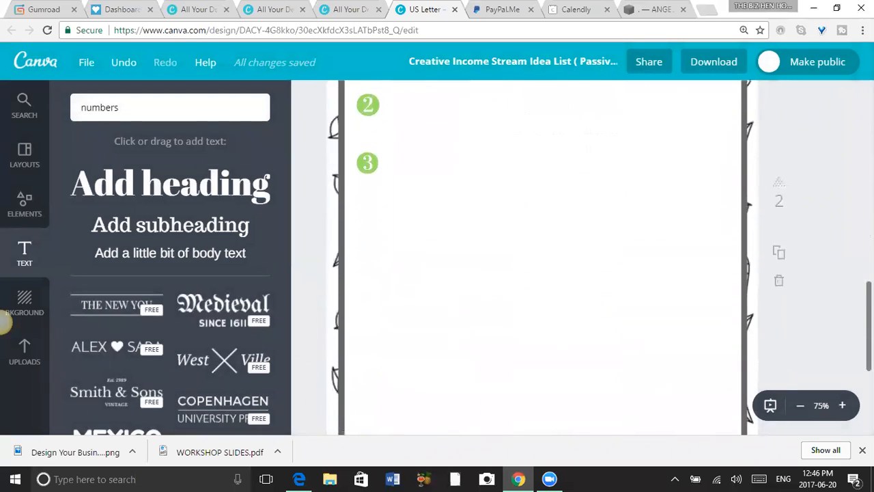
{"action": "scroll", "coordinate": [541, 256], "scroll_direction": "up", "scroll_amount": 12}
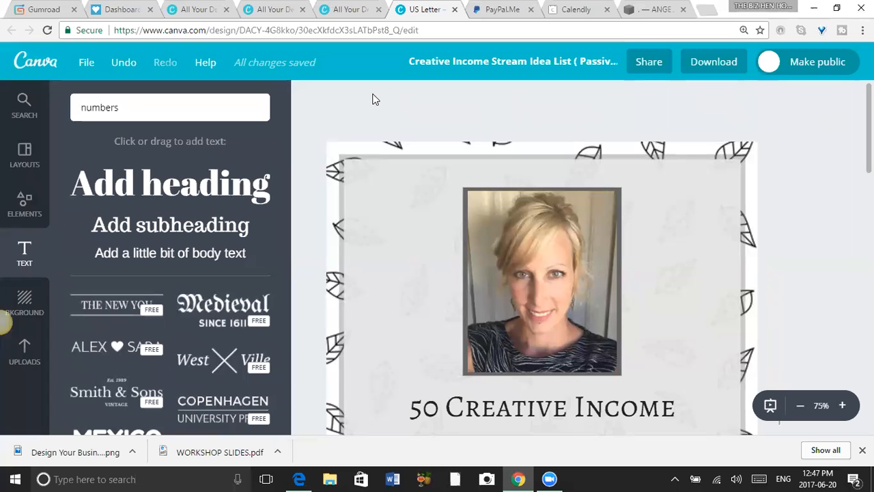
Switch to Gumroad and start adding a new digital product of the standard type that sells today.
{"action": "left_click", "coordinate": [37, 13]}
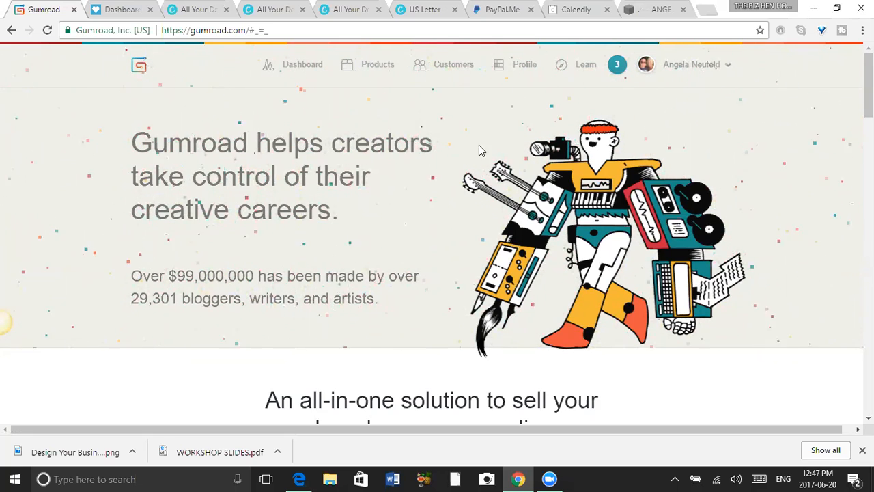
{"action": "left_click", "coordinate": [306, 73]}
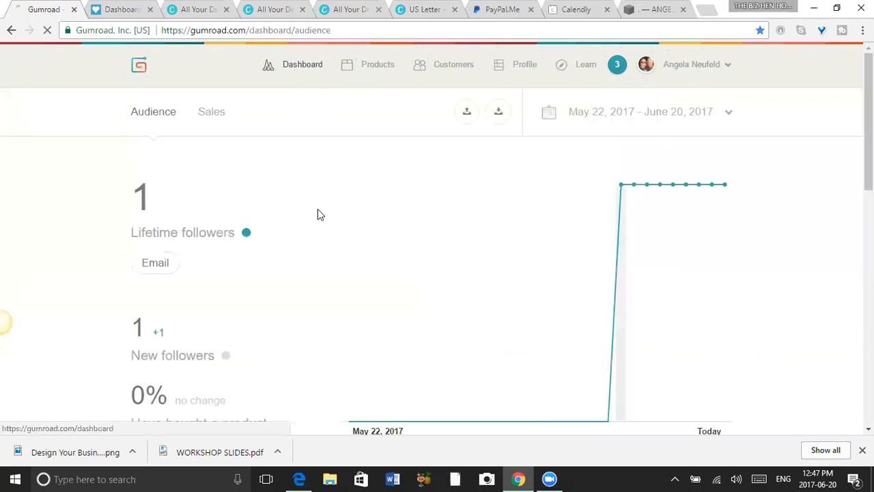
{"action": "left_click", "coordinate": [382, 66]}
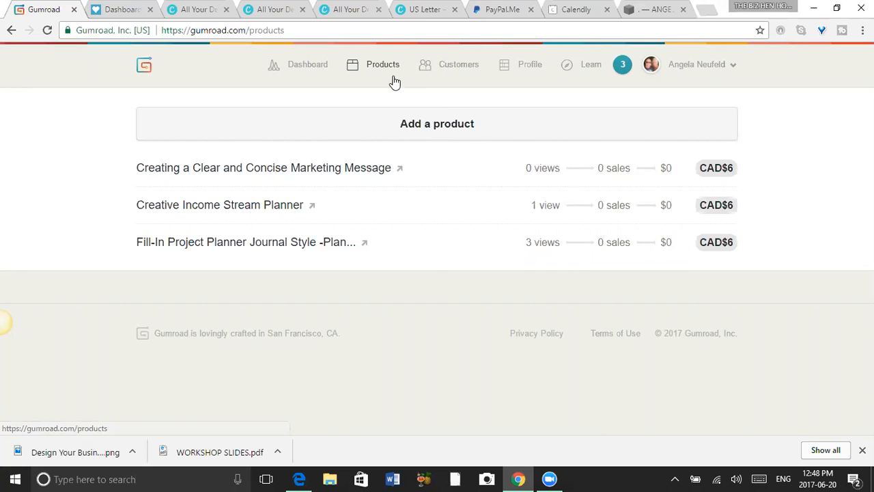
{"action": "left_click", "coordinate": [432, 130]}
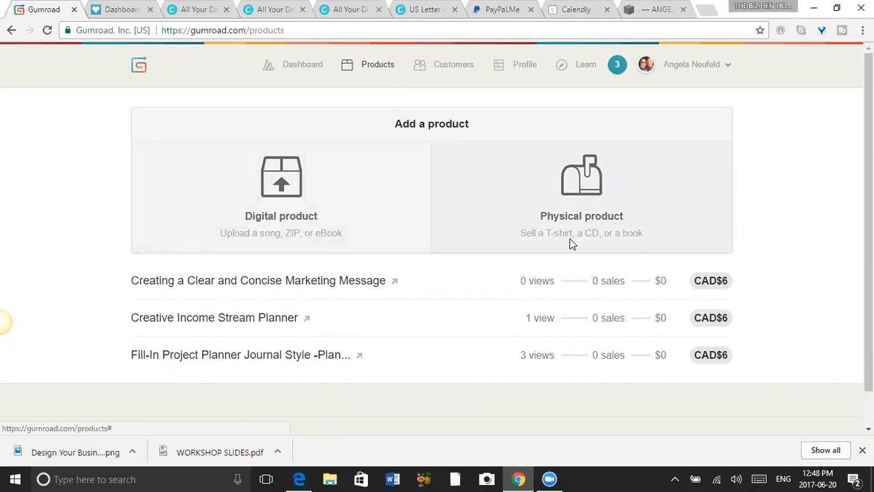
{"action": "left_click", "coordinate": [284, 189]}
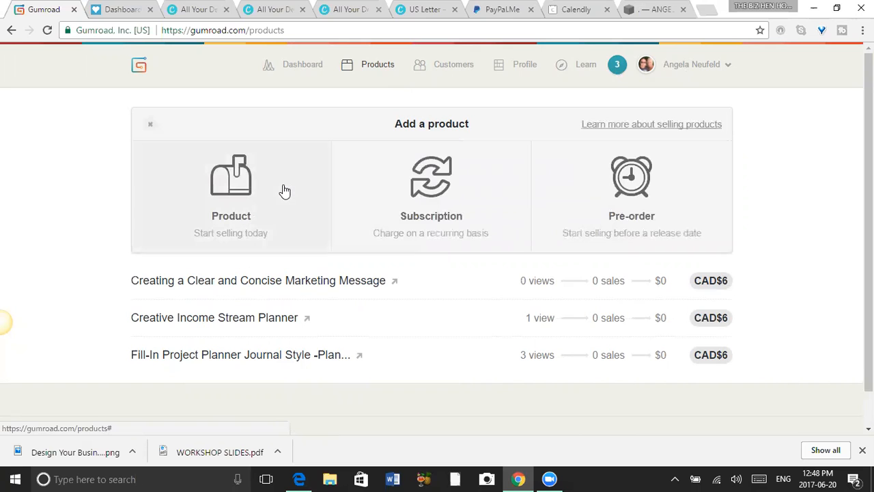
{"action": "left_click", "coordinate": [236, 190]}
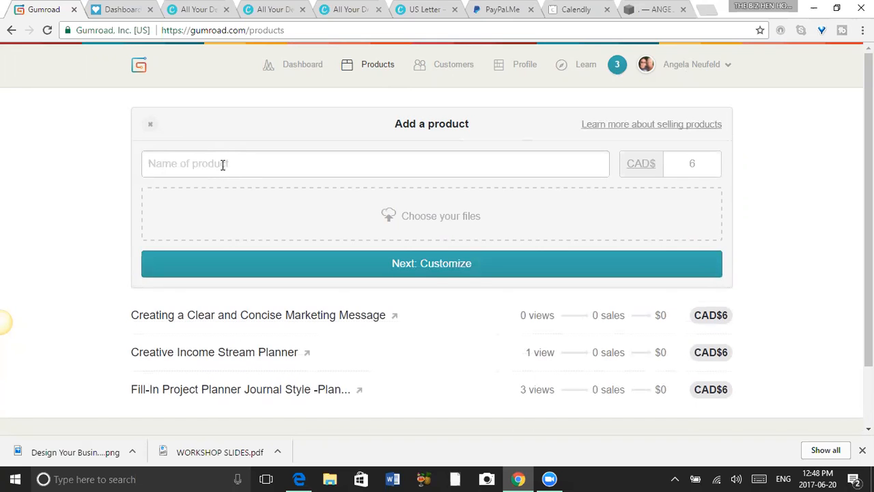
Name the new product "50 Creative Income Stream Ideas".
{"action": "type", "text": "Creative Income Stream Idea"}
{"action": "key", "text": "BackSpace"}
{"action": "key", "text": "BackSpace"}
{"action": "key", "text": "BackSpace"}
{"action": "key", "text": "BackSpace"}
{"action": "key", "text": "BackSpace"}
{"action": "key", "text": "BackSpace"}
{"action": "key", "text": "BackSpace"}
{"action": "key", "text": "BackSpace"}
{"action": "key", "text": "BackSpace"}
{"action": "key", "text": "BackSpace"}
{"action": "key", "text": "BackSpace"}
{"action": "key", "text": "BackSpace"}
{"action": "key", "text": "BackSpace"}
{"action": "key", "text": "BackSpace"}
{"action": "key", "text": "BackSpace"}
{"action": "key", "text": "BackSpace"}
{"action": "key", "text": "BackSpace"}
{"action": "key", "text": "BackSpace"}
{"action": "key", "text": "BackSpace"}
{"action": "key", "text": "BackSpace"}
{"action": "type", "text": "50 Creative Income Stream Idea"}
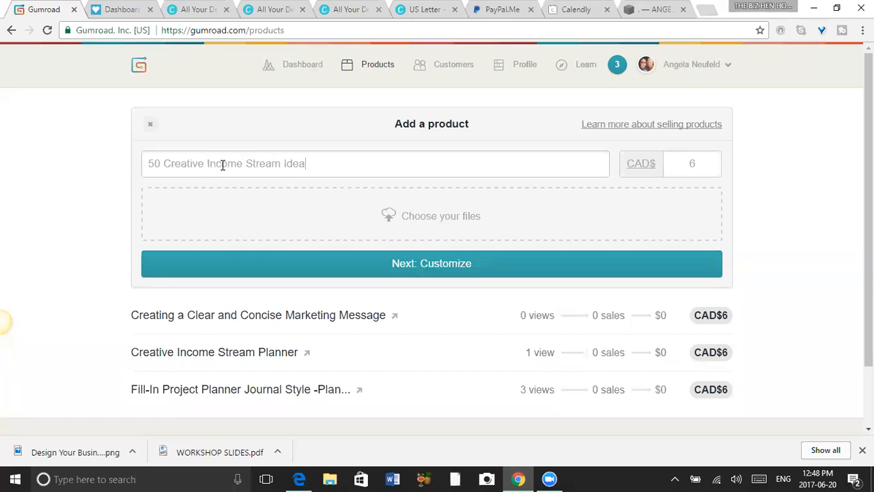
Set the new product's price to CAD$3.
{"action": "left_click", "coordinate": [698, 169]}
{"action": "type", "text": "5"}
{"action": "key", "text": "BackSpace"}
{"action": "type", "text": "1"}
{"action": "key", "text": "BackSpace"}
{"action": "type", "text": "5"}
{"action": "key", "text": "BackSpace"}
{"action": "type", "text": "3"}
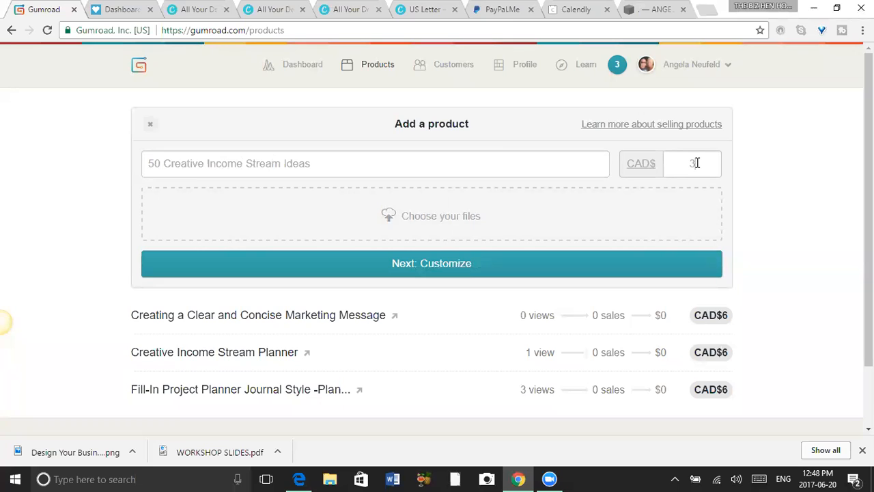
Show the product's file source choices and rename the product "Creative Entrepreneur Tech & Goals Bundle Course".
{"action": "left_click", "coordinate": [450, 218]}
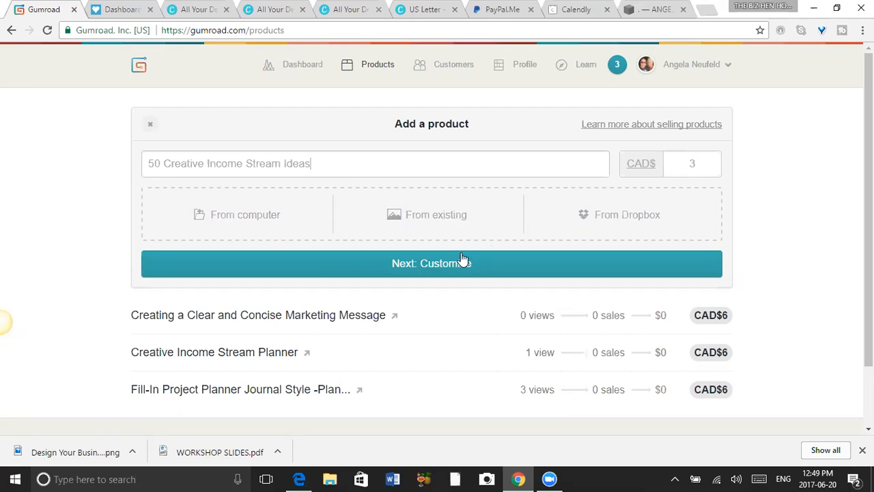
{"action": "left_click_drag", "start_coordinate": [314, 168], "coordinate": [135, 166]}
{"action": "type", "text": "Cr"}
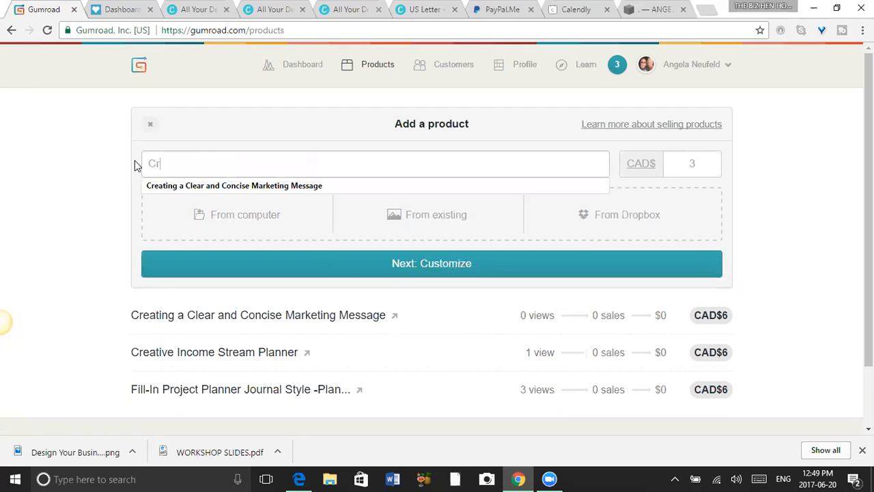
{"action": "type", "text": "eative En"}
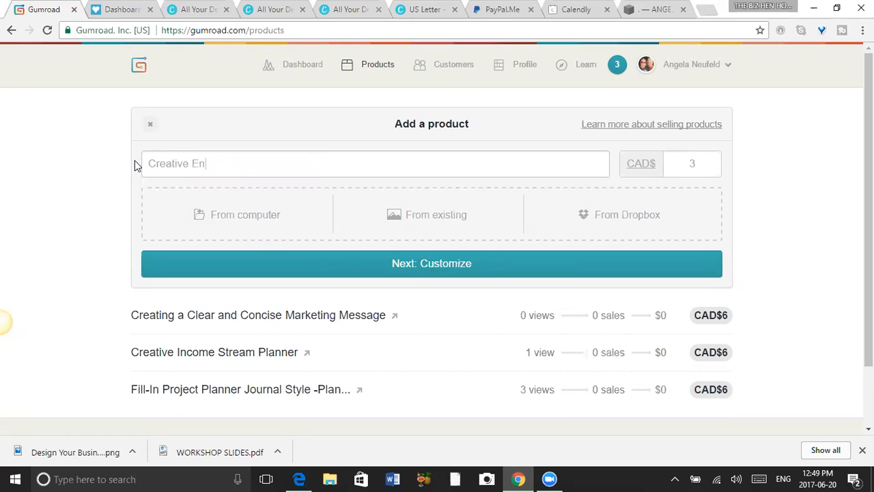
{"action": "type", "text": "trepreneur Tech"}
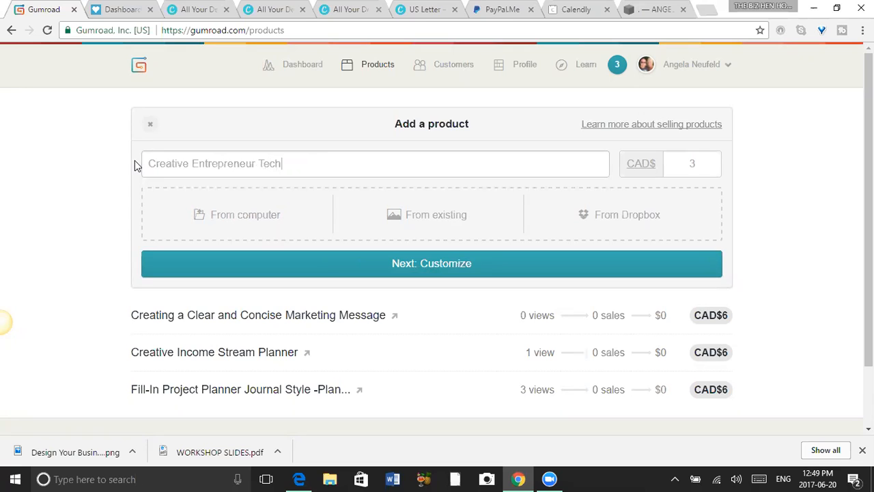
{"action": "type", "text": " & Goals Bundle course"}
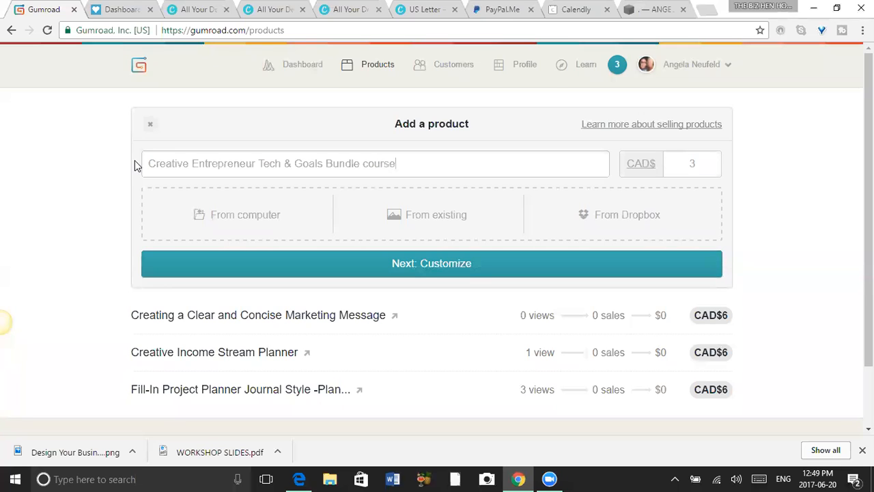
{"action": "key", "text": "BackSpace"}
{"action": "key", "text": "BackSpace"}
{"action": "key", "text": "BackSpace"}
{"action": "key", "text": "BackSpace"}
{"action": "key", "text": "BackSpace"}
{"action": "key", "text": "BackSpace"}
{"action": "key", "text": "BackSpace"}
{"action": "type", "text": "Class of over 15+ C"}
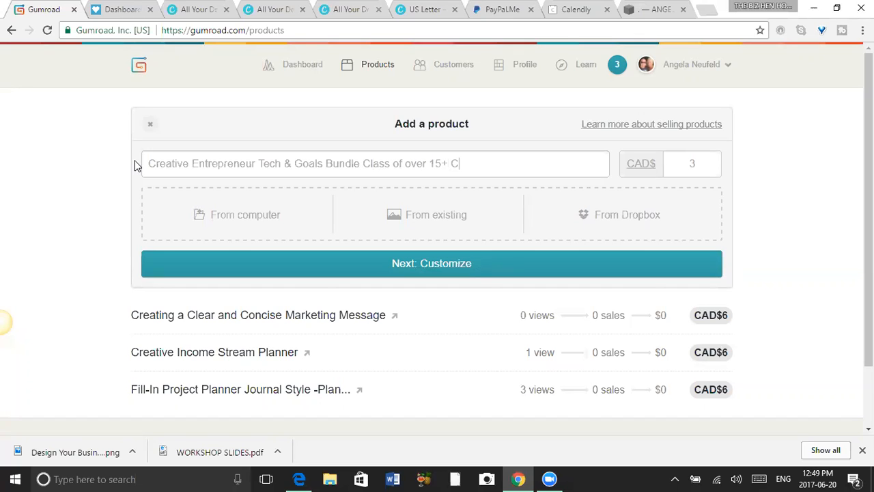
{"action": "type", "text": "lasses"}
{"action": "key", "text": "BackSpace"}
{"action": "key", "text": "BackSpace"}
{"action": "key", "text": "BackSpace"}
{"action": "key", "text": "BackSpace"}
{"action": "key", "text": "BackSpace"}
{"action": "key", "text": "BackSpace"}
{"action": "key", "text": "BackSpace"}
{"action": "key", "text": "BackSpace"}
{"action": "key", "text": "BackSpace"}
{"action": "key", "text": "BackSpace"}
{"action": "key", "text": "BackSpace"}
{"action": "key", "text": "BackSpace"}
{"action": "key", "text": "BackSpace"}
{"action": "key", "text": "BackSpace"}
{"action": "key", "text": "BackSpace"}
{"action": "key", "text": "BackSpace"}
{"action": "key", "text": "BackSpace"}
{"action": "key", "text": "BackSpace"}
{"action": "key", "text": "BackSpace"}
{"action": "type", "text": "ourse"}
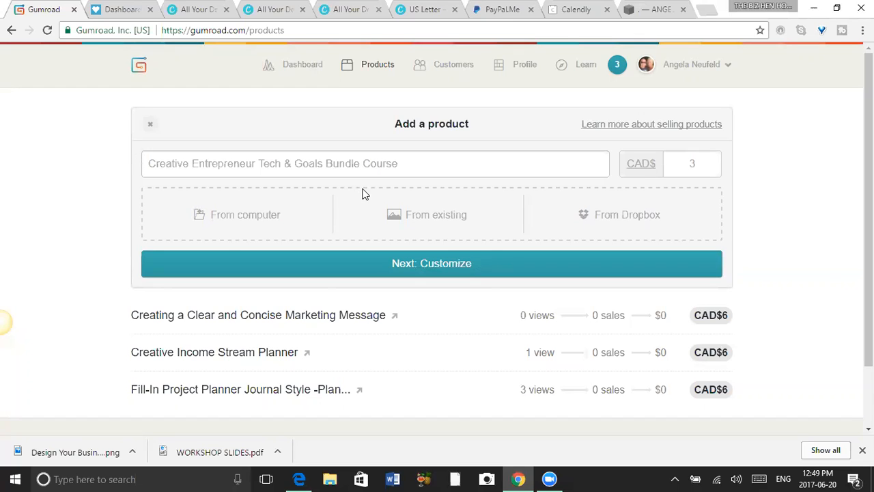
Set the product's price to CAD$49, upload the WORKSHOP SLIDES PDF from the computer and continue to customization.
{"action": "left_click_drag", "start_coordinate": [707, 163], "coordinate": [683, 163]}
{"action": "type", "text": "49"}
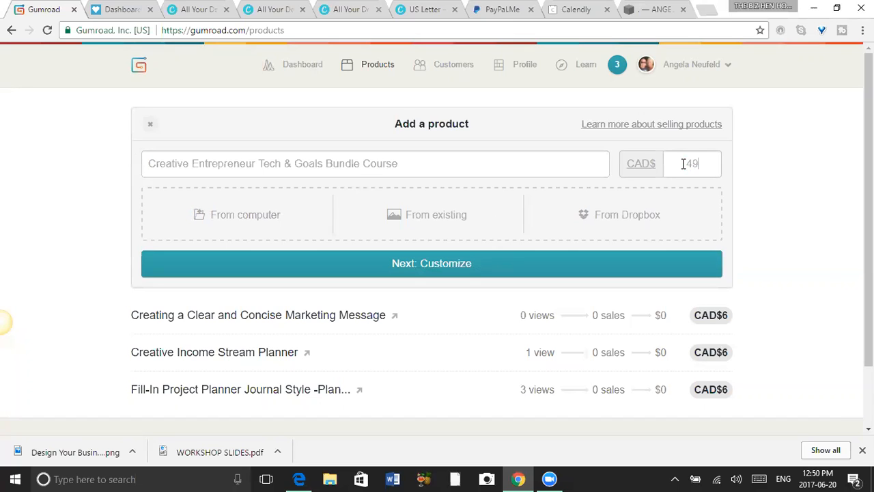
{"action": "left_click", "coordinate": [262, 217]}
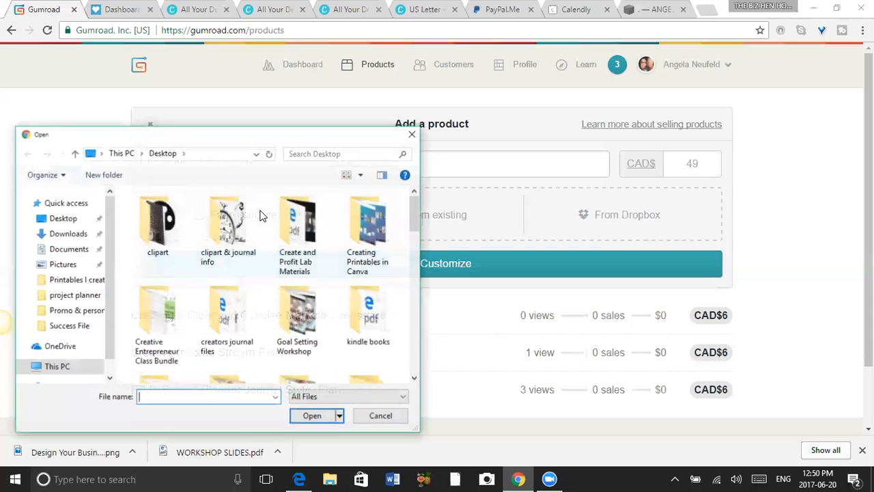
{"action": "left_click_drag", "start_coordinate": [416, 211], "coordinate": [415, 353]}
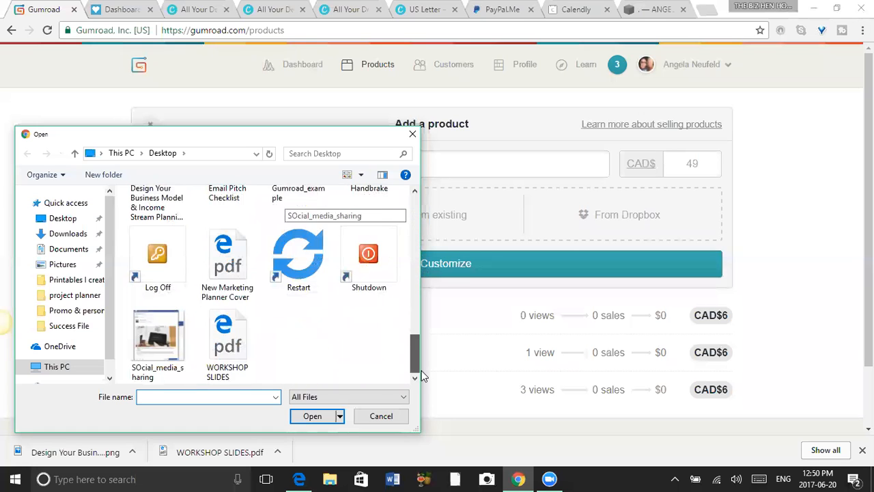
{"action": "left_click", "coordinate": [233, 343]}
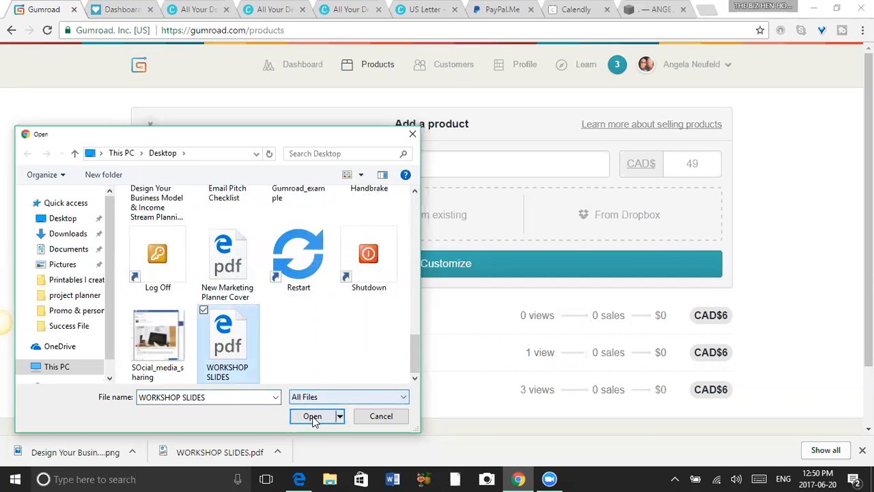
{"action": "left_click", "coordinate": [314, 419]}
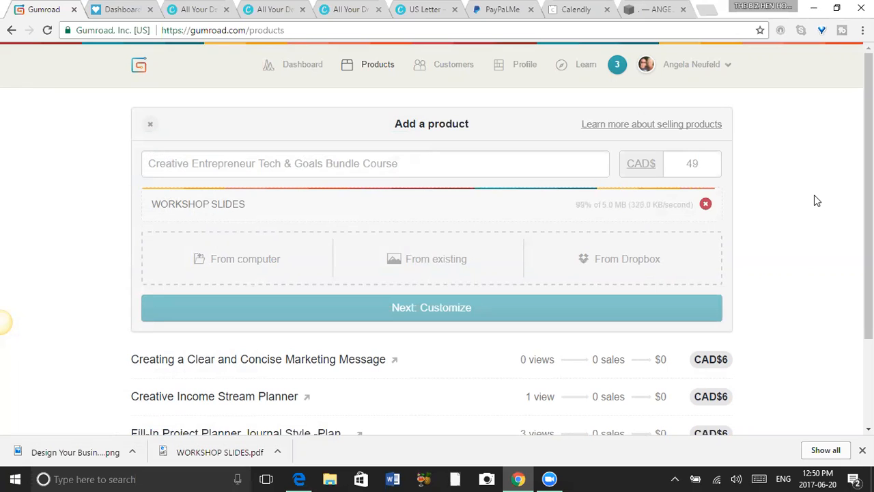
{"action": "left_click", "coordinate": [463, 307]}
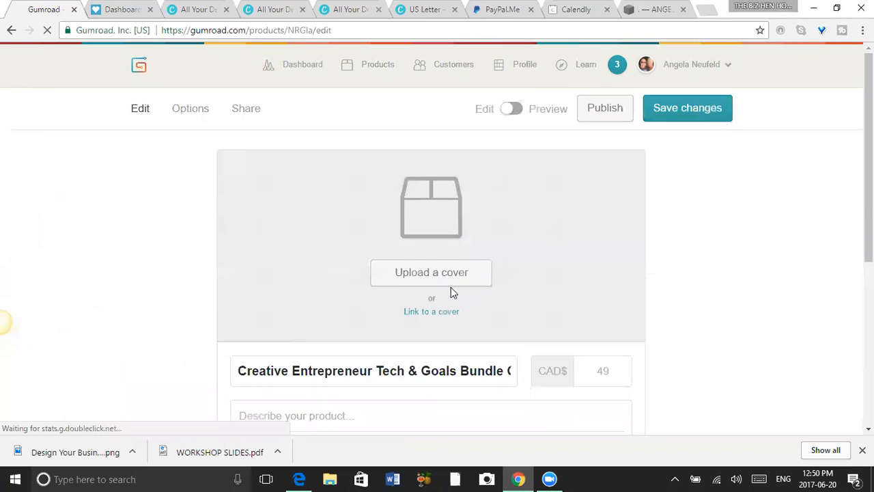
Upload the desktop image "Copy of Copy of The Biz (2) - Shortcut" as the product's cover and review the description and file sections.
{"action": "left_click", "coordinate": [465, 276]}
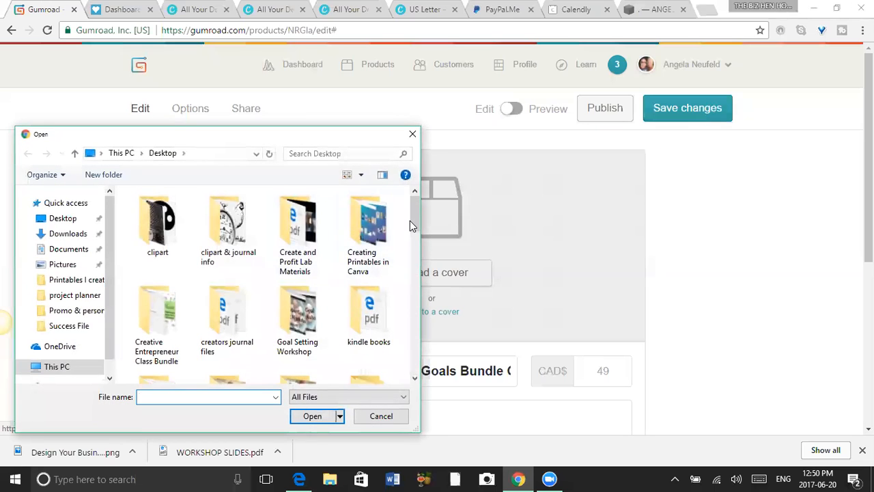
{"action": "left_click_drag", "start_coordinate": [417, 219], "coordinate": [410, 305]}
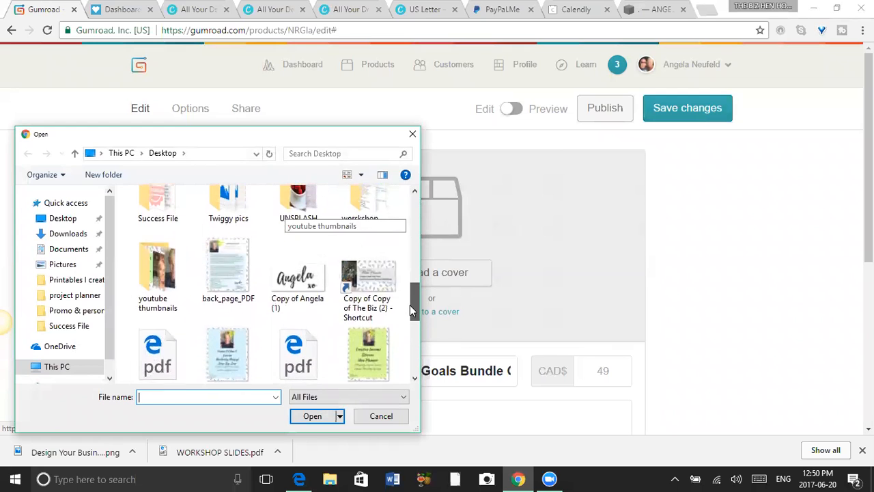
{"action": "left_click", "coordinate": [375, 294]}
{"action": "left_click", "coordinate": [327, 416]}
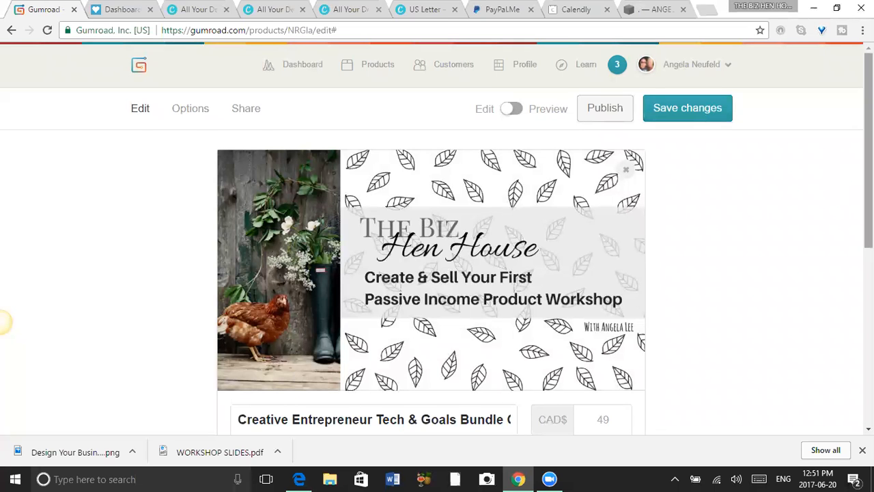
{"action": "scroll", "coordinate": [437, 239], "scroll_direction": "down", "scroll_amount": 4}
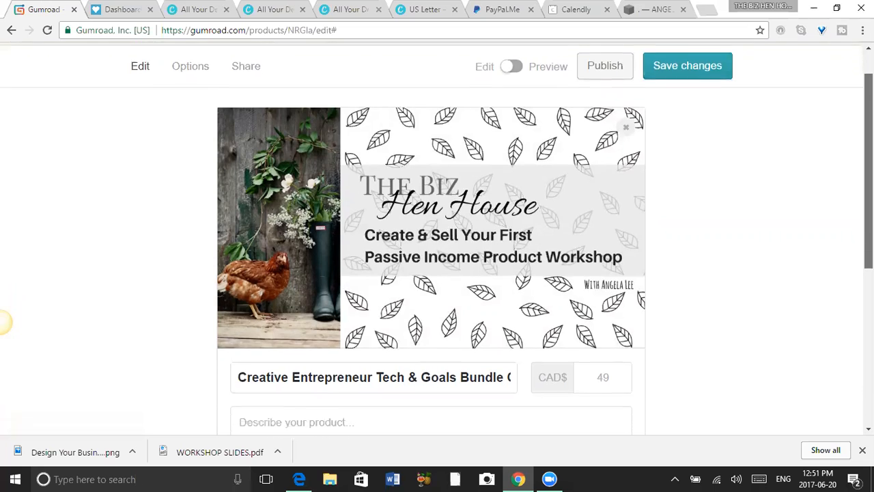
{"action": "scroll", "coordinate": [437, 239], "scroll_direction": "down", "scroll_amount": 2}
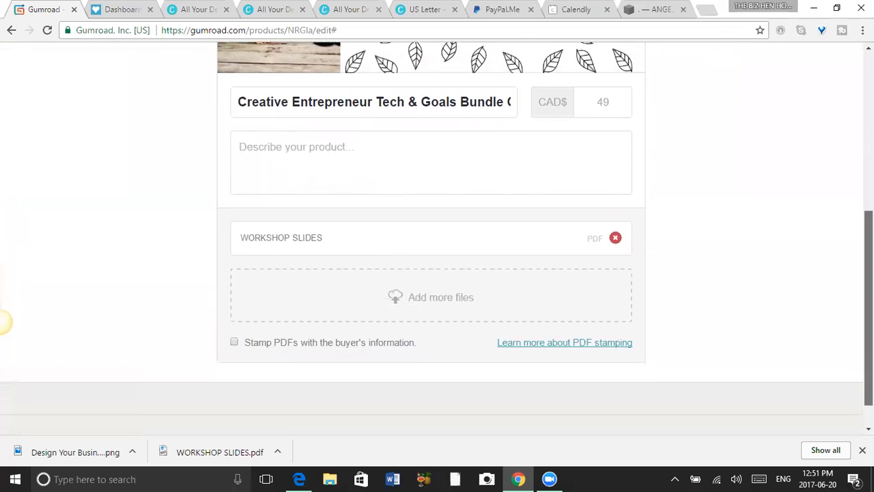
{"action": "scroll", "coordinate": [2, 321], "scroll_direction": "up", "scroll_amount": 5}
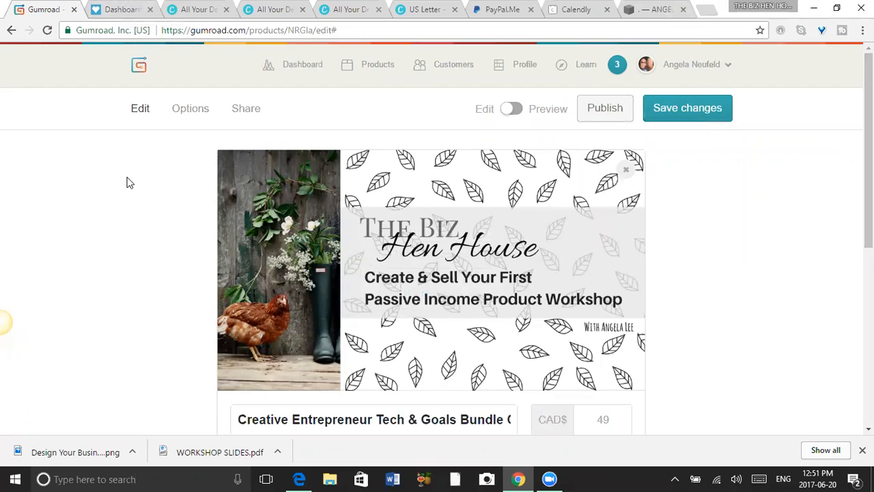
View the Gumroad product list by way of the audience dashboard, and switch to the Payhip dashboard.
{"action": "left_click", "coordinate": [305, 71]}
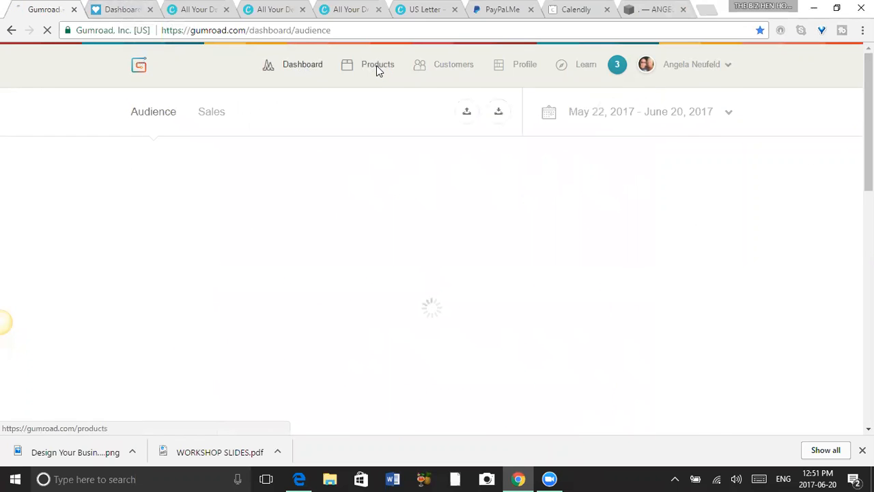
{"action": "left_click", "coordinate": [376, 65]}
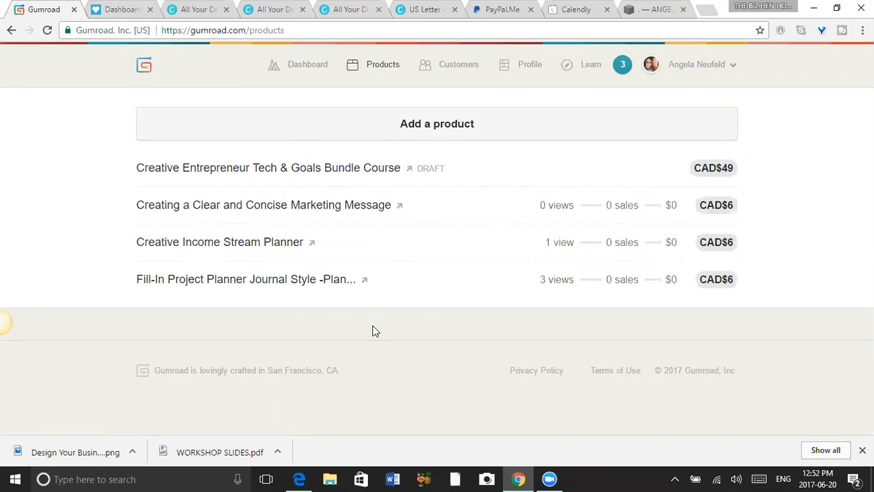
{"action": "left_click", "coordinate": [124, 10]}
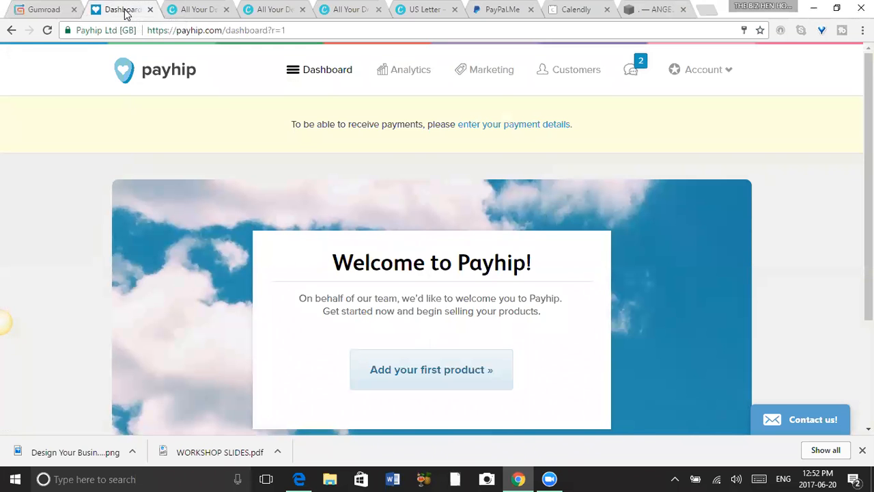
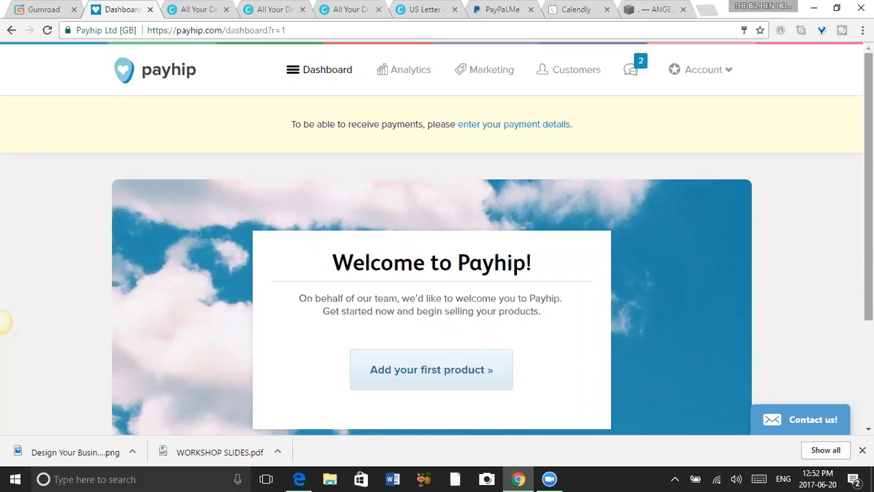
Start adding the first Payhip product and upload the WORKSHOP SLIDES PDF from the desktop as its product file.
{"action": "left_click_drag", "start_coordinate": [868, 186], "coordinate": [868, 205]}
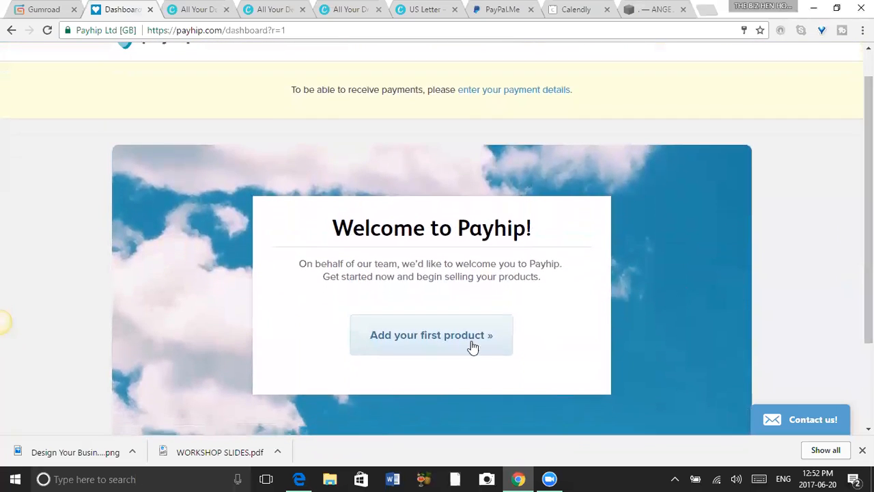
{"action": "left_click", "coordinate": [434, 340]}
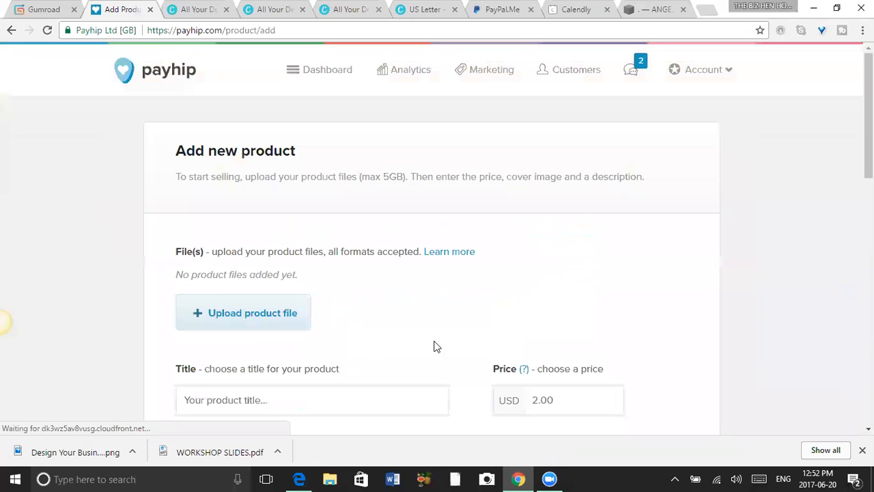
{"action": "scroll", "coordinate": [3, 321], "scroll_direction": "down", "scroll_amount": 2}
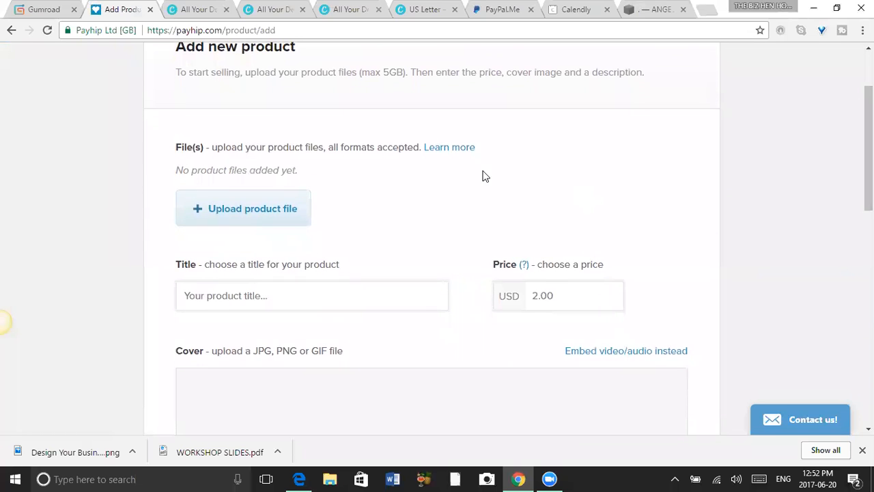
{"action": "left_click", "coordinate": [258, 209]}
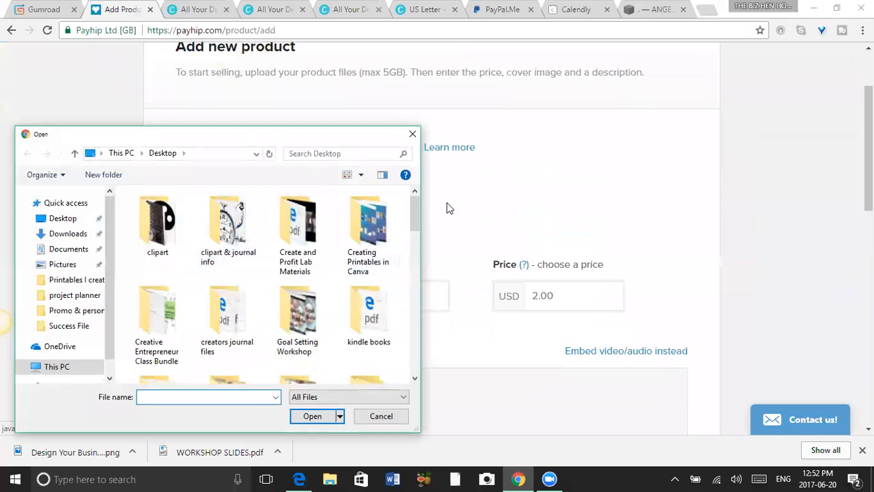
{"action": "left_click_drag", "start_coordinate": [417, 215], "coordinate": [426, 369]}
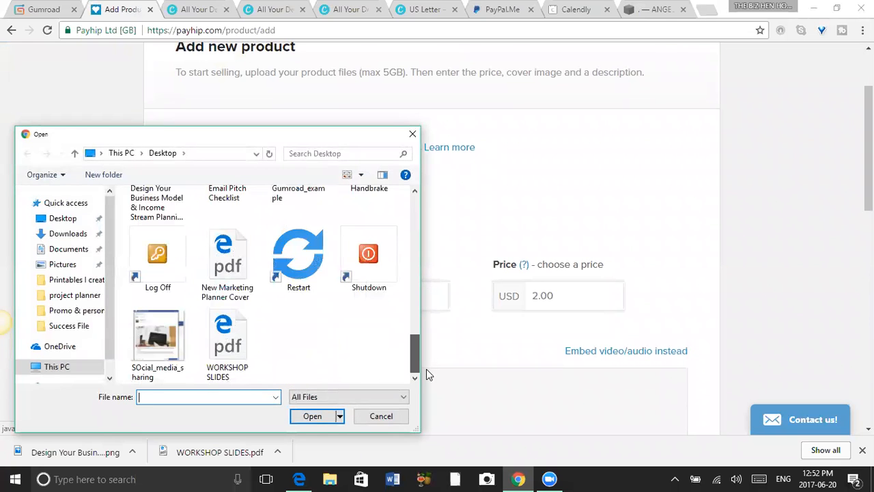
{"action": "left_click", "coordinate": [232, 342]}
{"action": "left_click", "coordinate": [309, 417]}
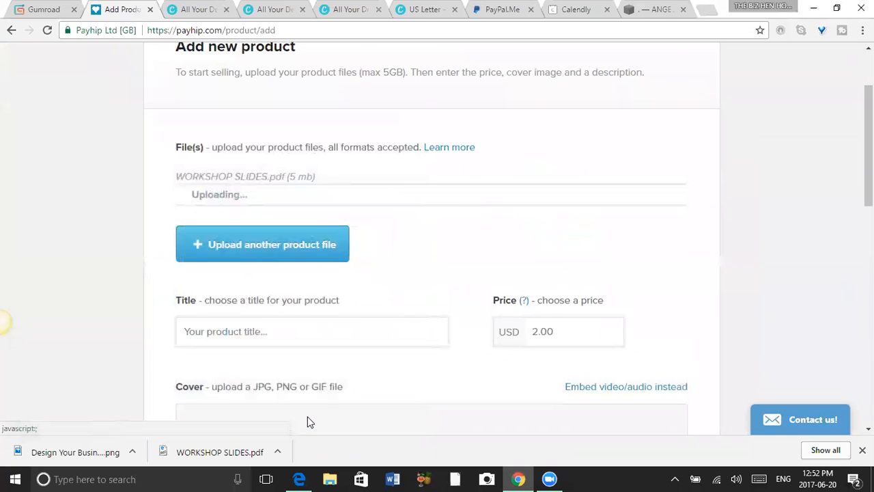
Title the product "Workshop" and set its price to USD 7.00.
{"action": "left_click_drag", "start_coordinate": [869, 143], "coordinate": [868, 199]}
{"action": "left_click", "coordinate": [330, 155]}
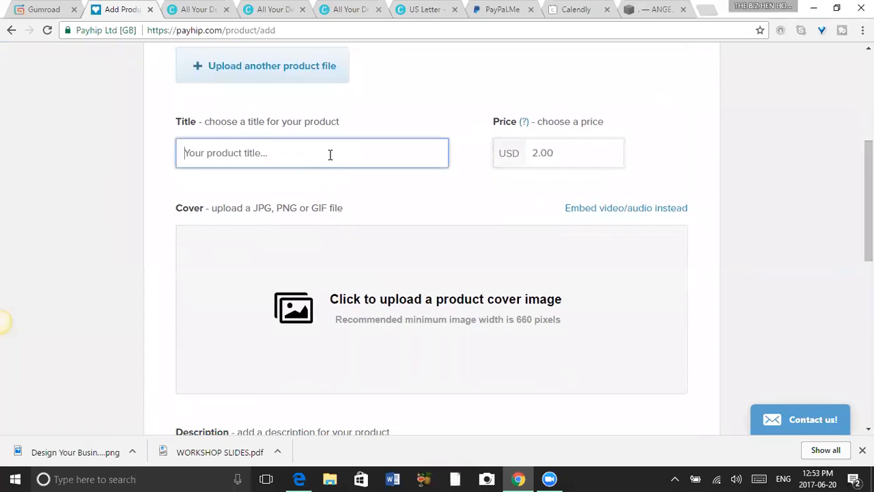
{"action": "type", "text": "Workshop"}
{"action": "left_click", "coordinate": [560, 154]}
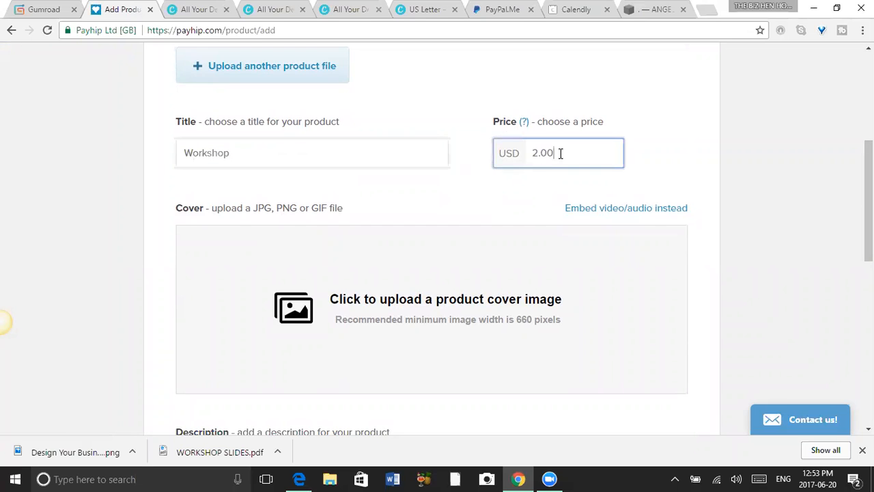
{"action": "left_click_drag", "start_coordinate": [560, 154], "coordinate": [530, 151]}
{"action": "type", "text": "7.00"}
{"action": "left_click_drag", "start_coordinate": [869, 224], "coordinate": [869, 175]}
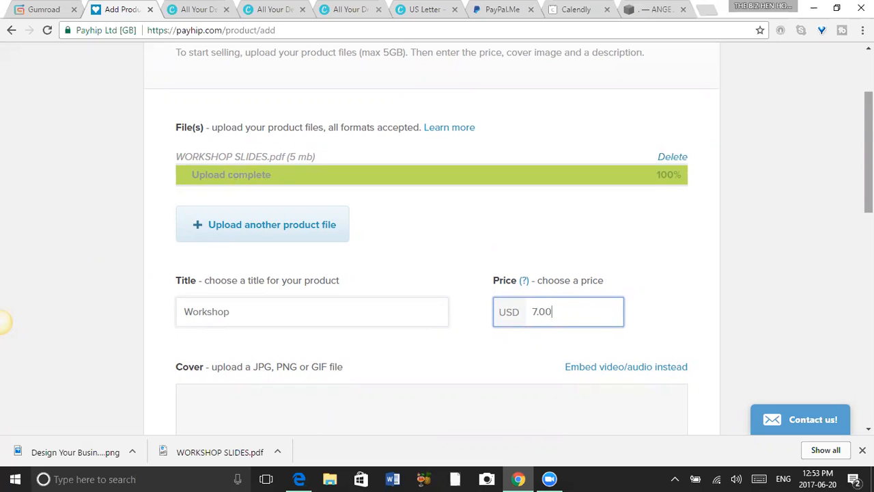
Upload the desktop image "Copy of Copy of The Biz (2) - Shortcut" as the product cover and review the form.
{"action": "left_click_drag", "start_coordinate": [868, 153], "coordinate": [868, 223]}
{"action": "left_click", "coordinate": [480, 229]}
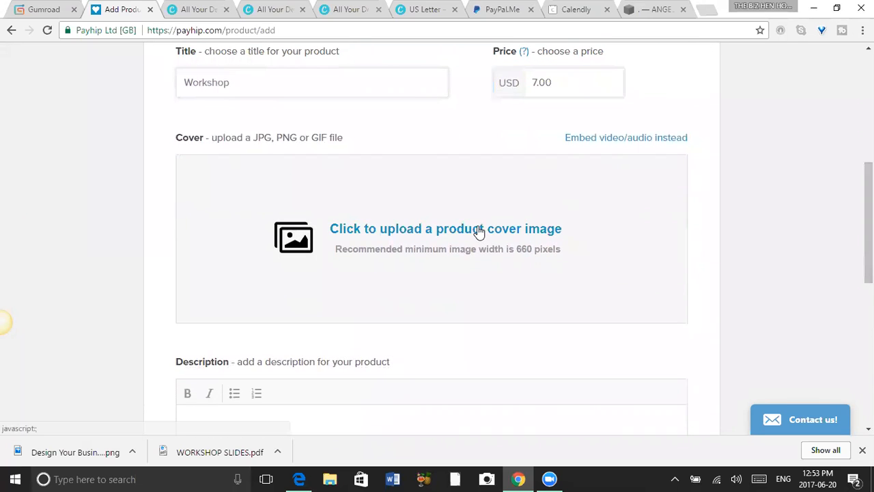
{"action": "left_click_drag", "start_coordinate": [420, 211], "coordinate": [415, 295]}
{"action": "left_click", "coordinate": [384, 284]}
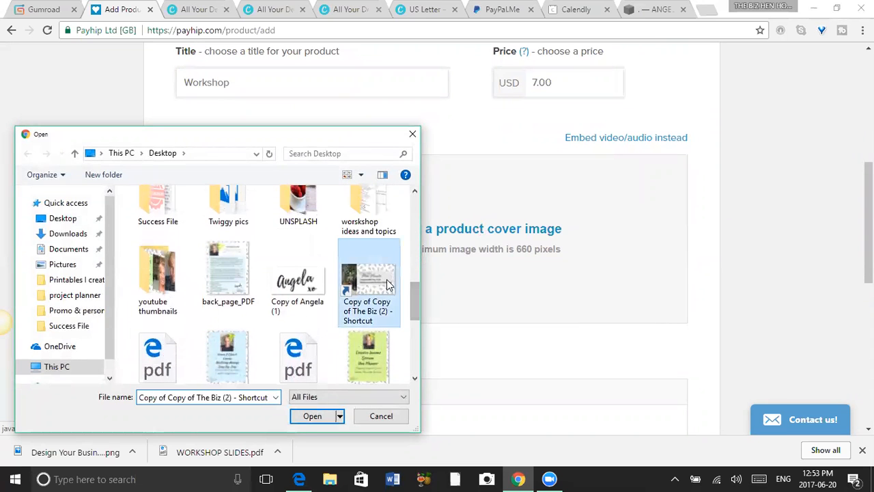
{"action": "left_click", "coordinate": [311, 416]}
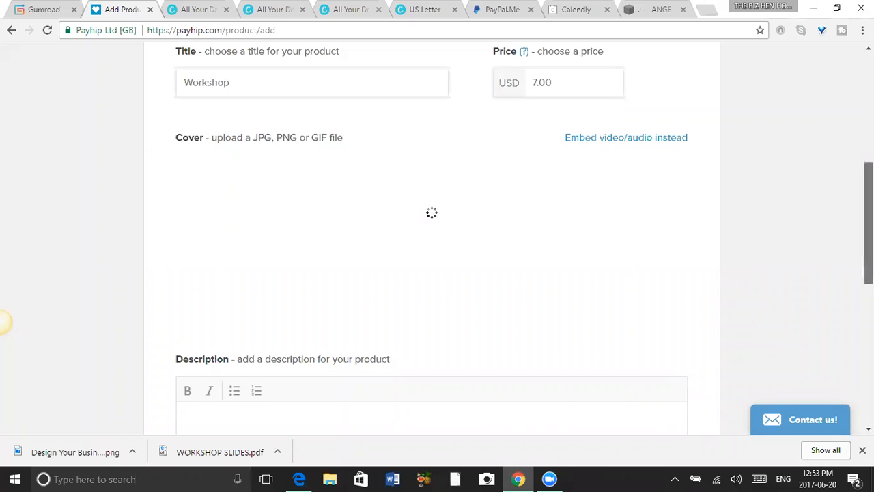
{"action": "scroll", "coordinate": [868, 218], "scroll_direction": "down", "scroll_amount": 1}
{"action": "scroll", "coordinate": [437, 239], "scroll_direction": "up", "scroll_amount": 5}
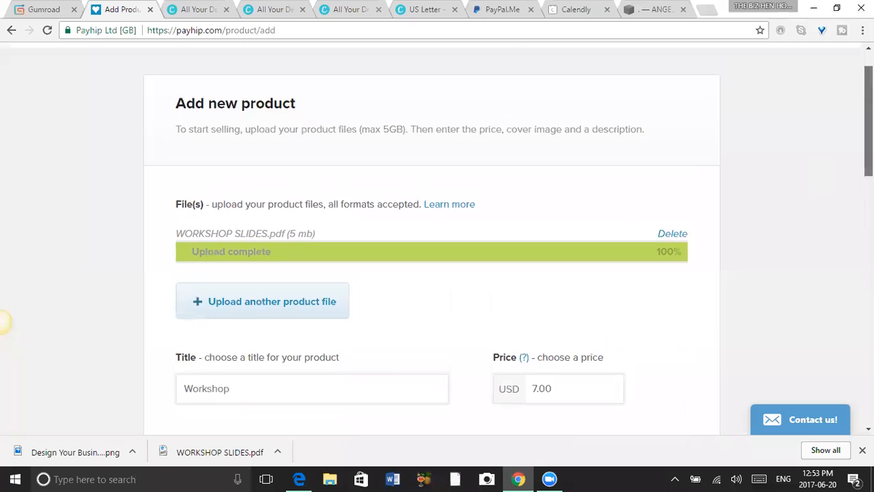
{"action": "scroll", "coordinate": [4, 321], "scroll_direction": "down", "scroll_amount": 3}
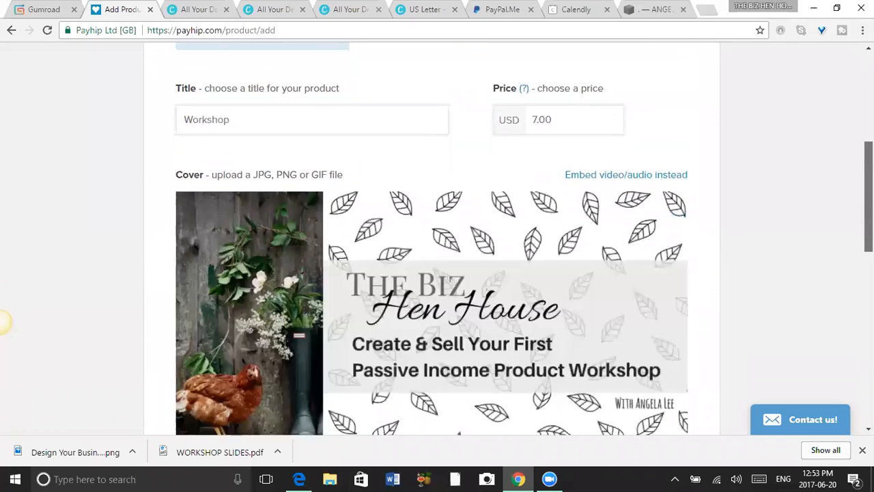
{"action": "scroll", "coordinate": [4, 320], "scroll_direction": "up", "scroll_amount": 2}
{"action": "scroll", "coordinate": [3, 321], "scroll_direction": "up", "scroll_amount": 1}
{"action": "scroll", "coordinate": [4, 321], "scroll_direction": "down", "scroll_amount": 5}
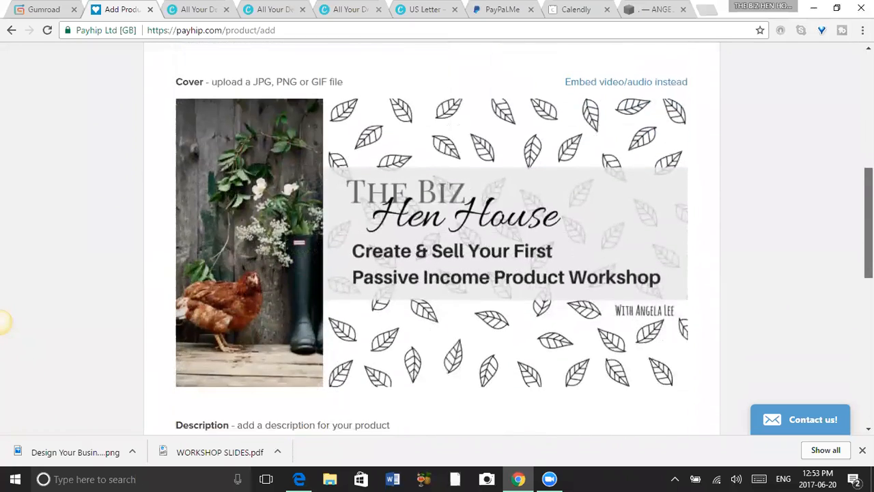
Enter the placeholder text "flsdjkfheh" as the product description.
{"action": "scroll", "coordinate": [3, 321], "scroll_direction": "down", "scroll_amount": 3}
{"action": "left_click", "coordinate": [576, 206]}
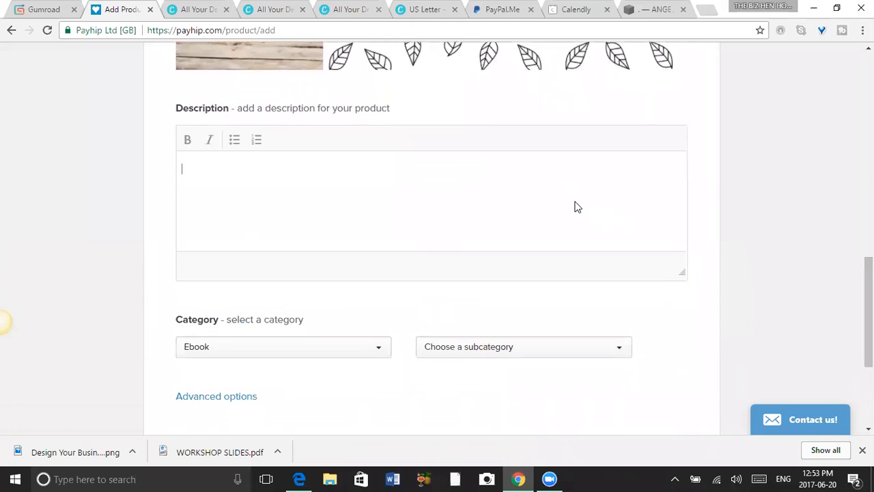
{"action": "type", "text": "flsdjkfheh"}
Keep the Ebook category, choose the Business subcategory, and add the product to the store.
{"action": "left_click", "coordinate": [384, 352]}
{"action": "left_click", "coordinate": [384, 352]}
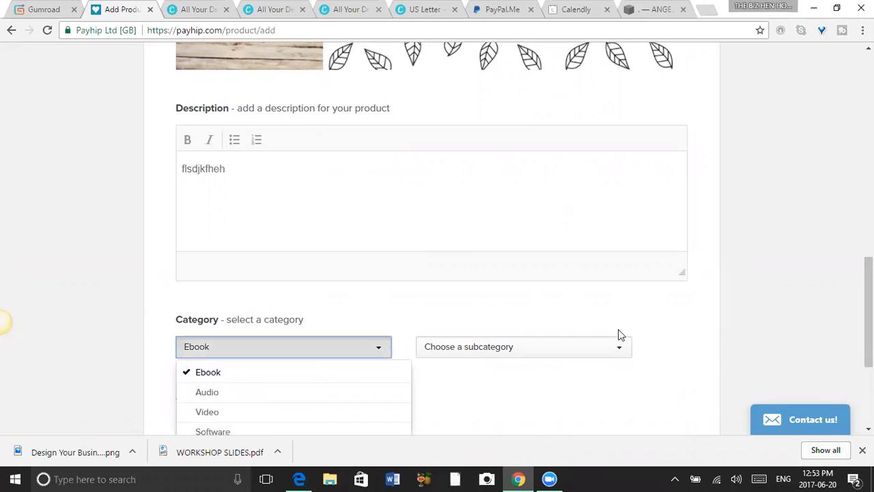
{"action": "scroll", "coordinate": [618, 203], "scroll_direction": "down", "scroll_amount": 2}
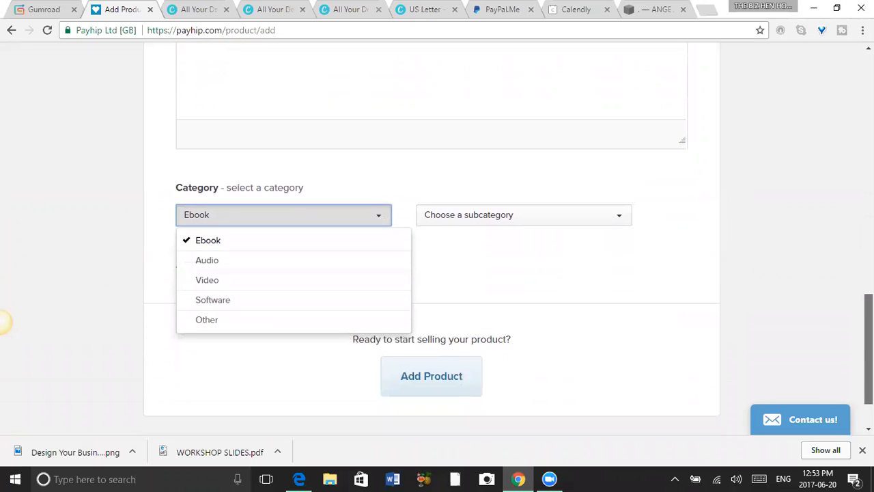
{"action": "left_click", "coordinate": [618, 204]}
{"action": "left_click", "coordinate": [619, 206]}
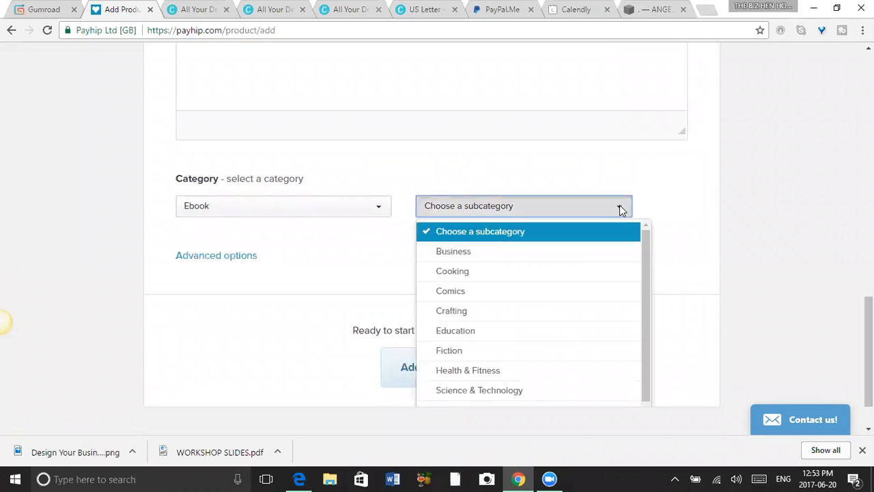
{"action": "left_click", "coordinate": [526, 252]}
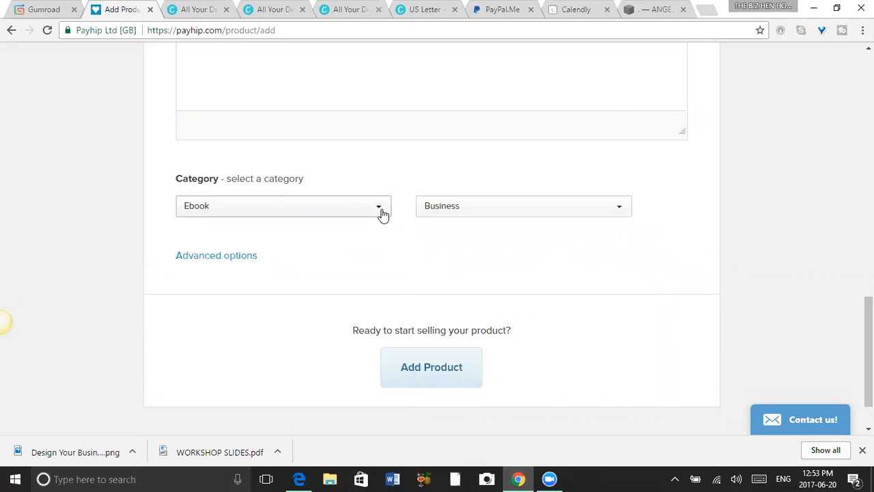
{"action": "left_click", "coordinate": [458, 378]}
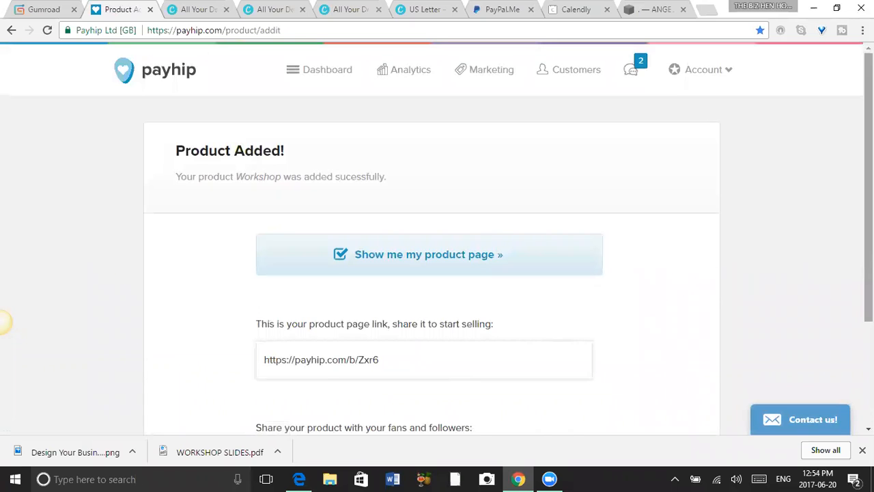
View the product's Facebook share page and leave it without posting.
{"action": "scroll", "coordinate": [4, 322], "scroll_direction": "down", "scroll_amount": 3}
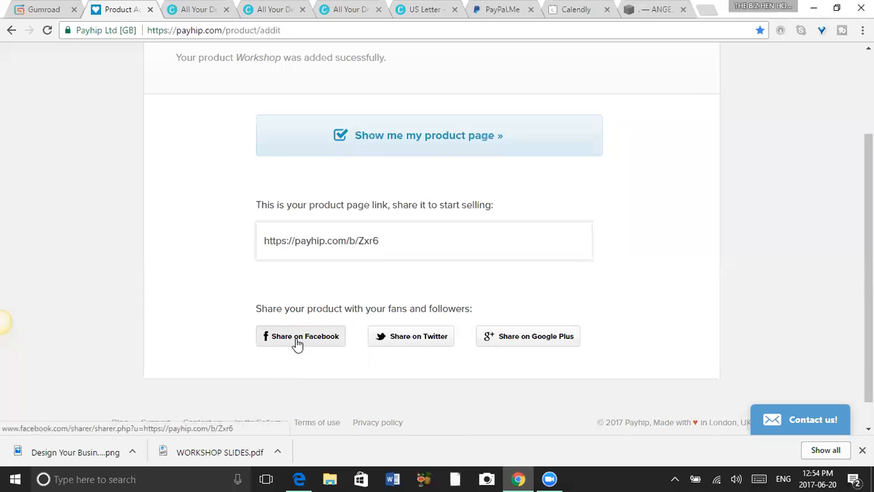
{"action": "left_click", "coordinate": [323, 340]}
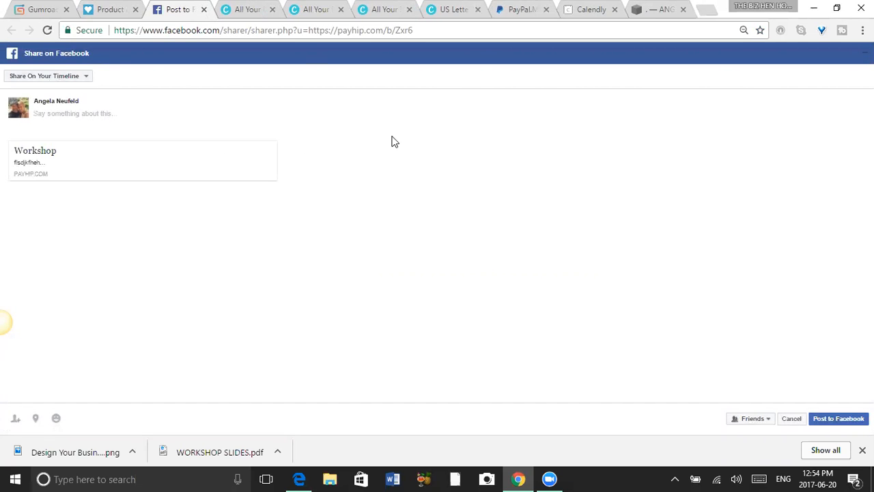
{"action": "left_click", "coordinate": [204, 9]}
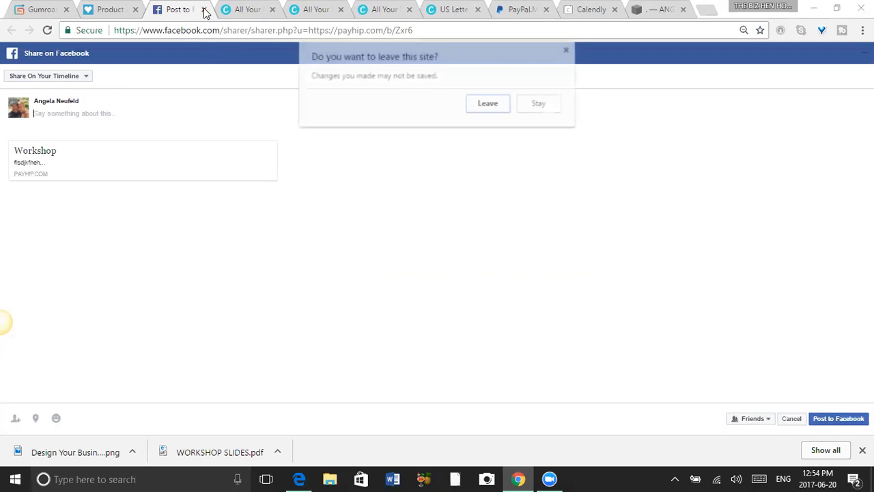
{"action": "left_click", "coordinate": [494, 104]}
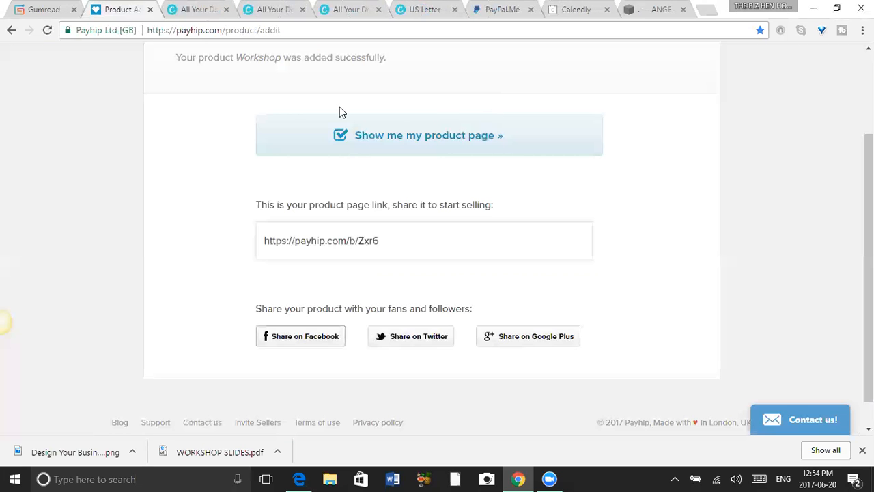
Review the Workshop product's public page, including its cover, description and price, and close it.
{"action": "left_click", "coordinate": [488, 141]}
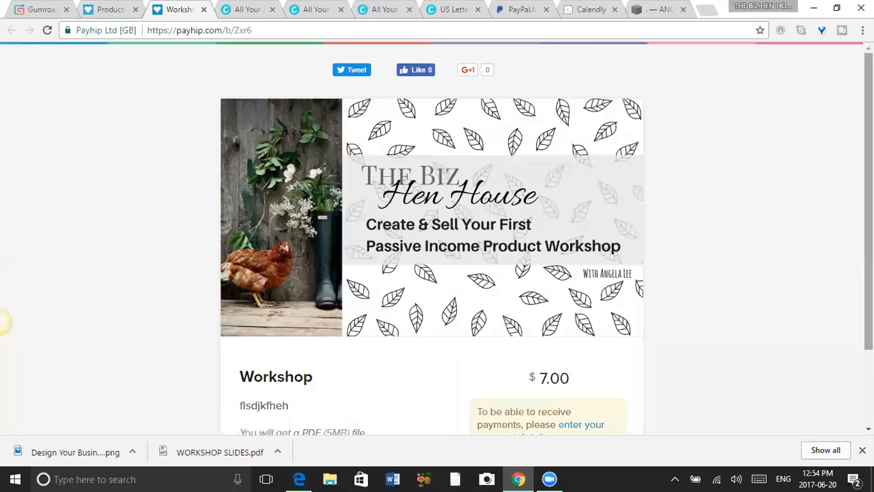
{"action": "scroll", "coordinate": [835, 175], "scroll_direction": "down", "scroll_amount": 2}
{"action": "scroll", "coordinate": [387, 301], "scroll_direction": "down", "scroll_amount": 2}
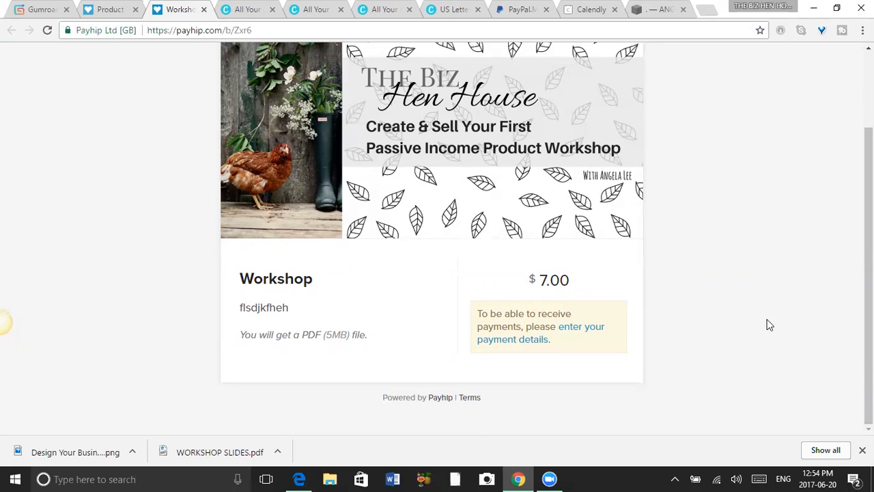
{"action": "scroll", "coordinate": [767, 323], "scroll_direction": "up", "scroll_amount": 3}
{"action": "scroll", "coordinate": [3, 322], "scroll_direction": "down", "scroll_amount": 2}
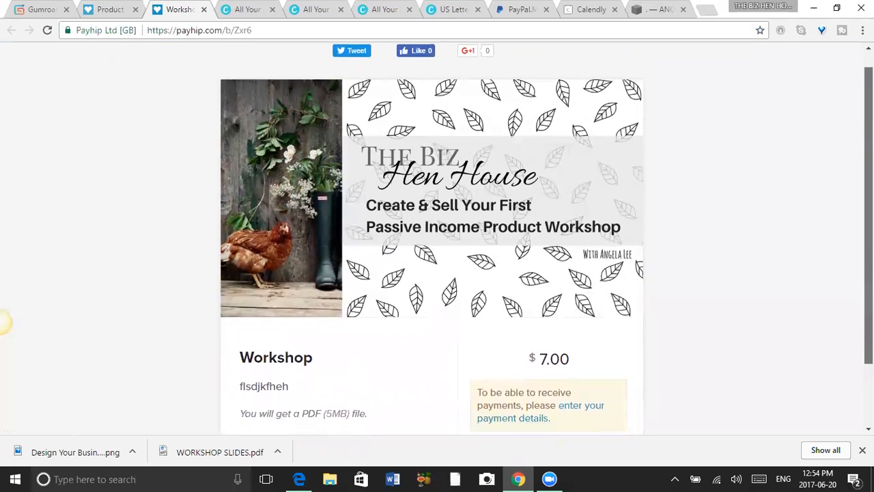
{"action": "scroll", "coordinate": [3, 322], "scroll_direction": "up", "scroll_amount": 2}
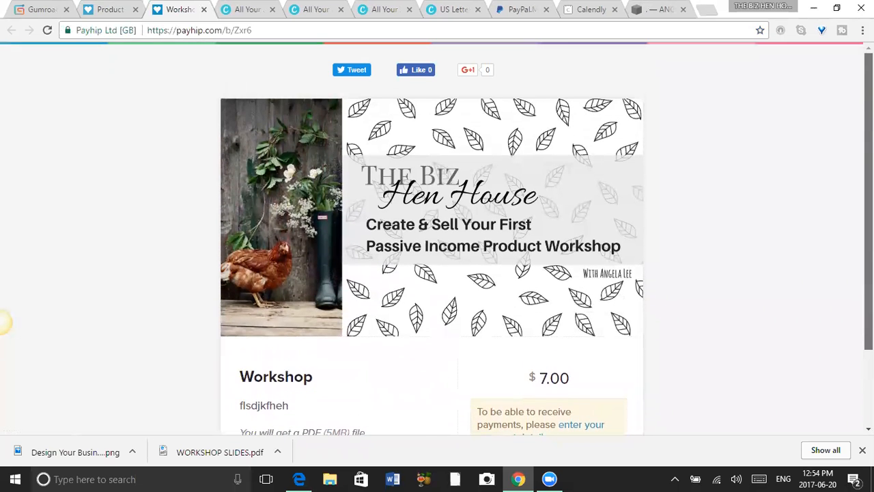
{"action": "scroll", "coordinate": [4, 322], "scroll_direction": "down", "scroll_amount": 3}
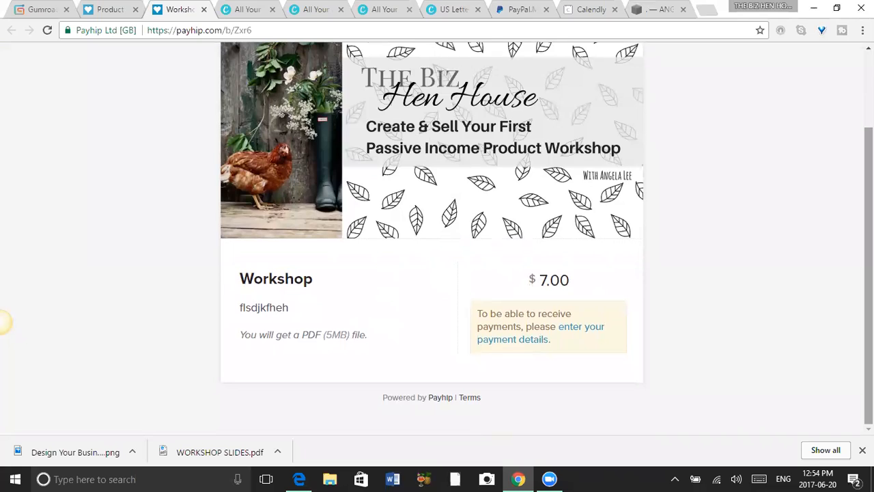
{"action": "scroll", "coordinate": [3, 323], "scroll_direction": "up", "scroll_amount": 3}
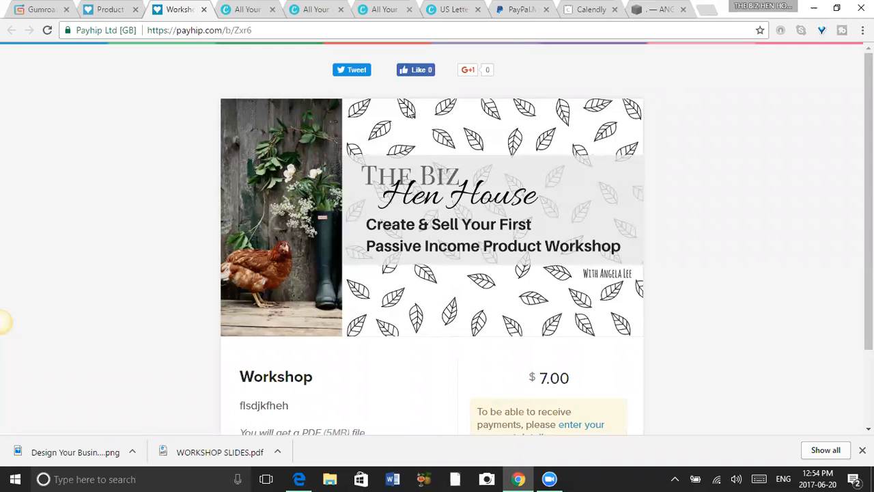
{"action": "left_click", "coordinate": [203, 9]}
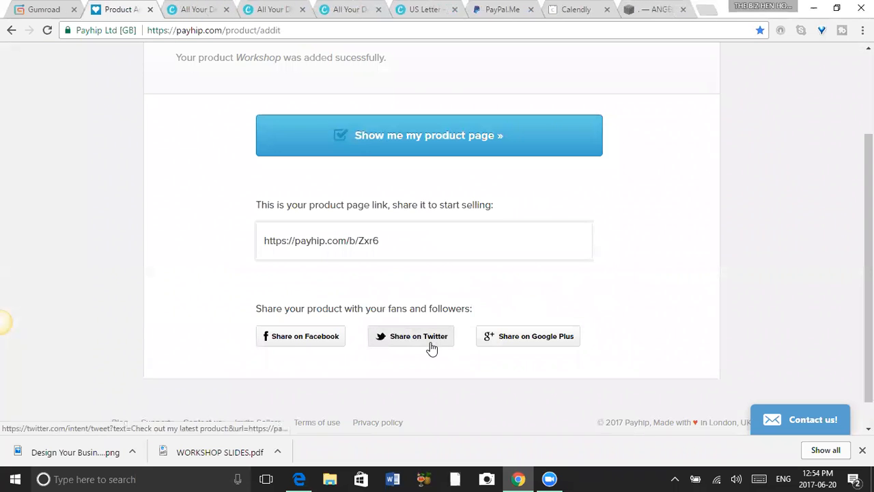
Draft a Twitter share post reading "Creative Your First PDF Workbook FREE" before the product link, and close it without tweeting.
{"action": "left_click", "coordinate": [430, 341]}
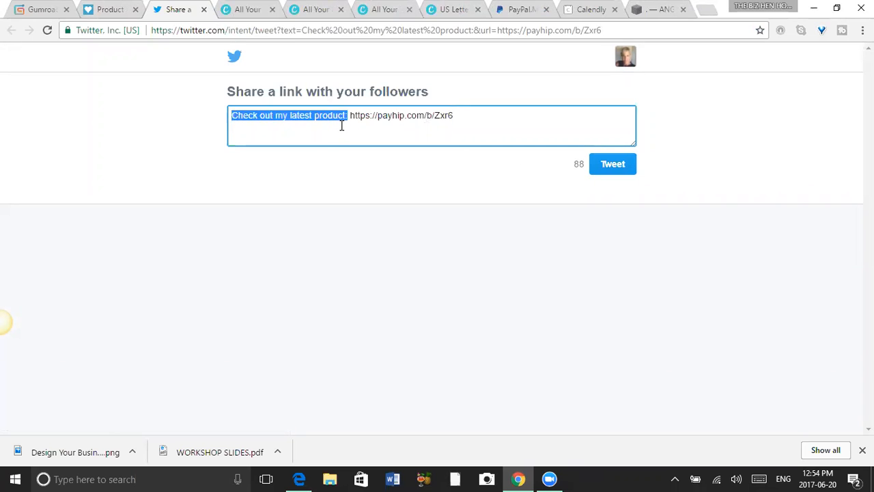
{"action": "key", "text": "BackSpace"}
{"action": "type", "text": "Creative "}
{"action": "type", "text": "Inc"}
{"action": "key", "text": "BackSpace"}
{"action": "key", "text": "BackSpace"}
{"action": "key", "text": "BackSpace"}
{"action": "type", "text": "Your"}
{"action": "type", "text": " First"}
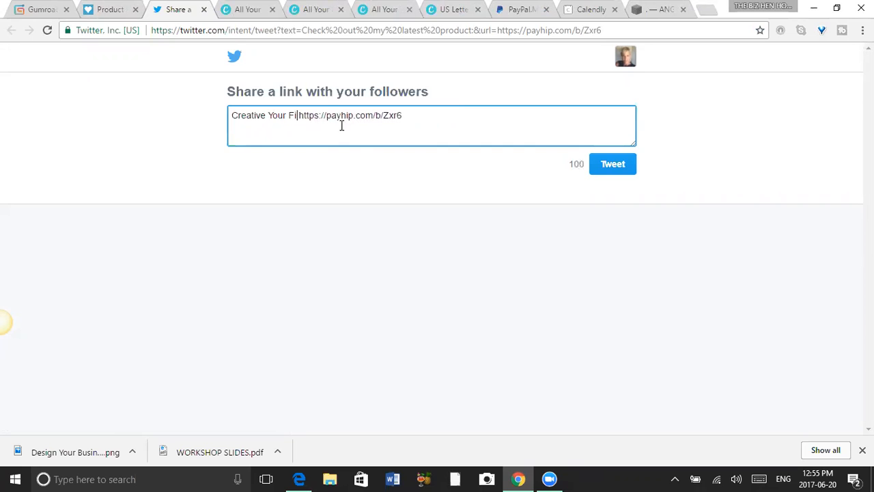
{"action": "type", "text": "DF Work"}
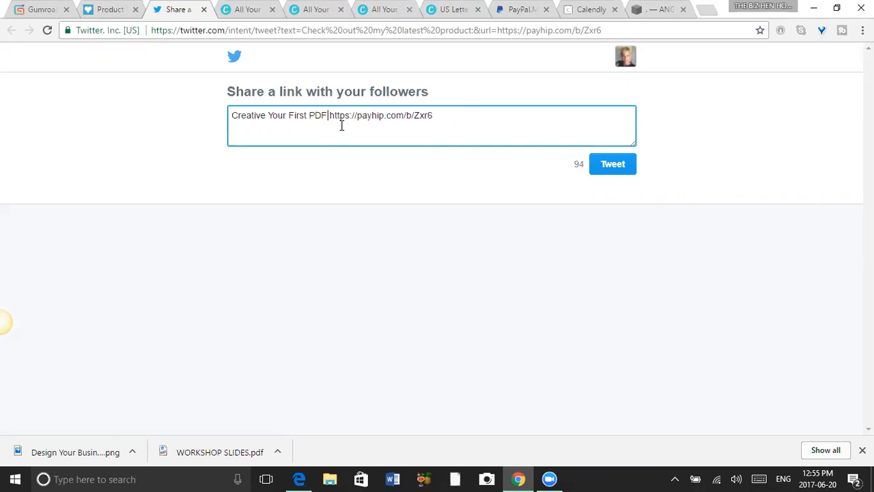
{"action": "type", "text": "book FREE"}
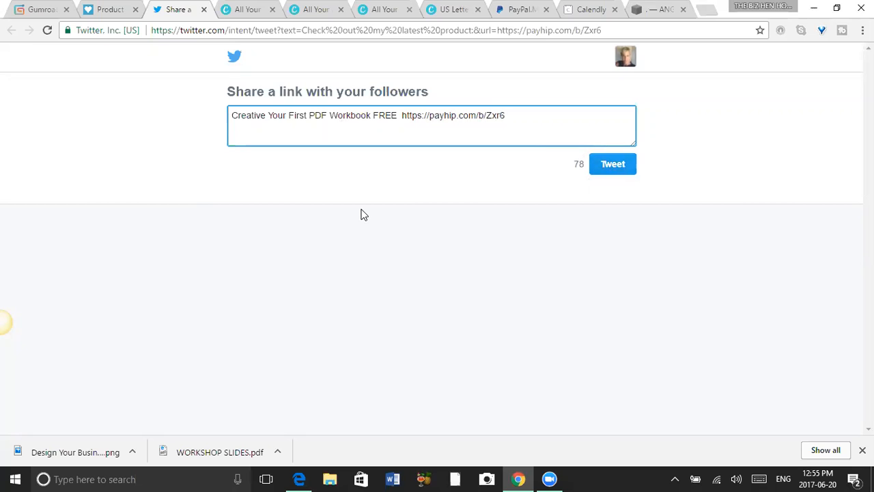
{"action": "left_click", "coordinate": [203, 10]}
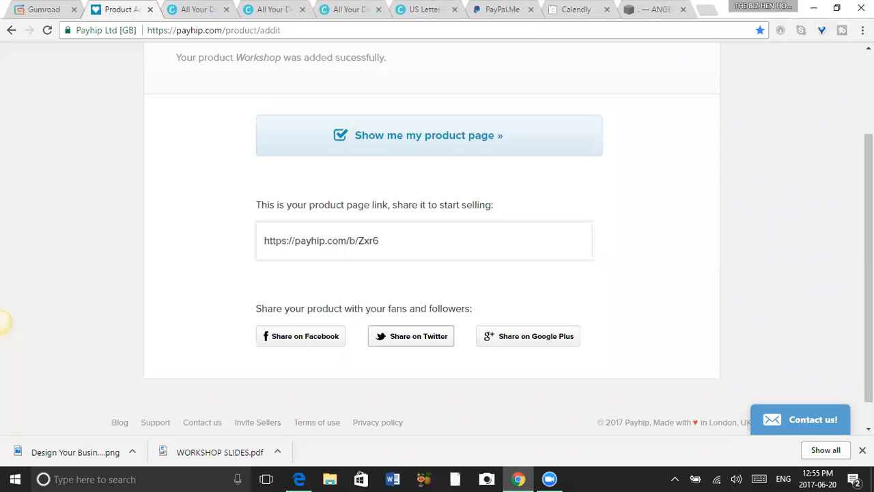
{"action": "scroll", "coordinate": [3, 321], "scroll_direction": "up", "scroll_amount": 2}
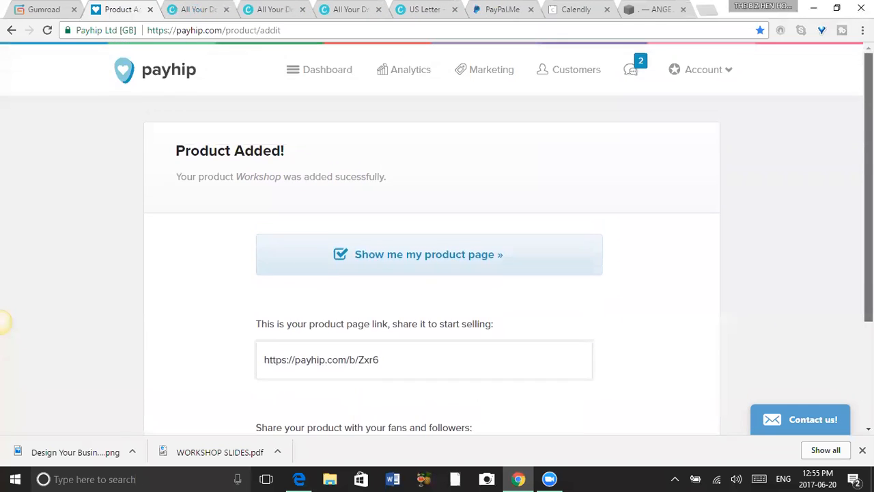
{"action": "scroll", "coordinate": [3, 321], "scroll_direction": "down", "scroll_amount": 2}
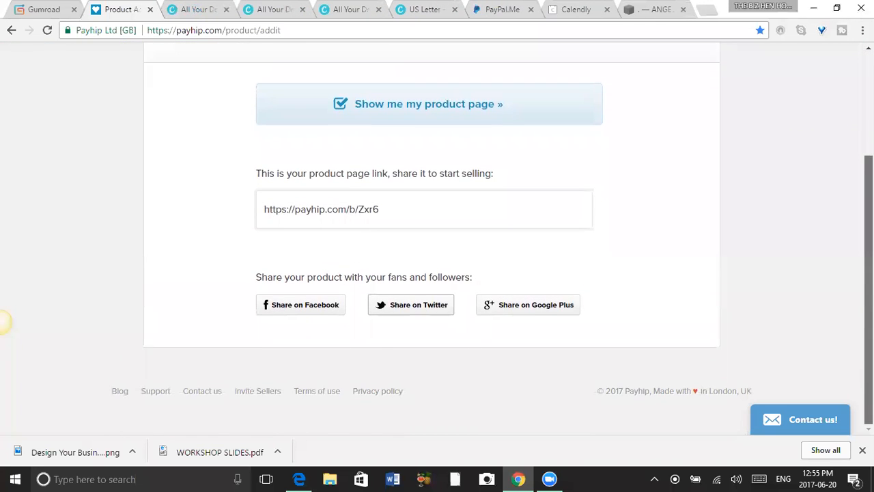
{"action": "scroll", "coordinate": [4, 321], "scroll_direction": "up", "scroll_amount": 2}
{"action": "scroll", "coordinate": [3, 321], "scroll_direction": "down", "scroll_amount": 2}
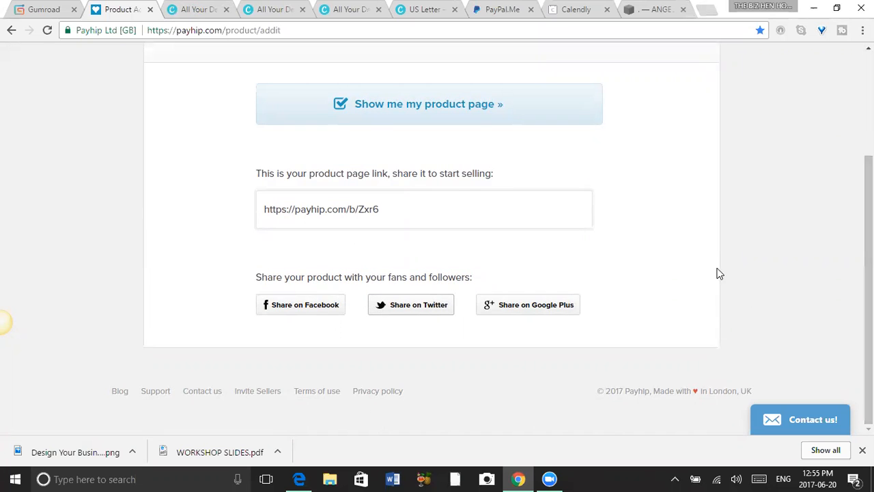
Go to the Payhip dashboard, view the Workshop product's sharing and embedding options, and close them.
{"action": "scroll", "coordinate": [403, 159], "scroll_direction": "up", "scroll_amount": 3}
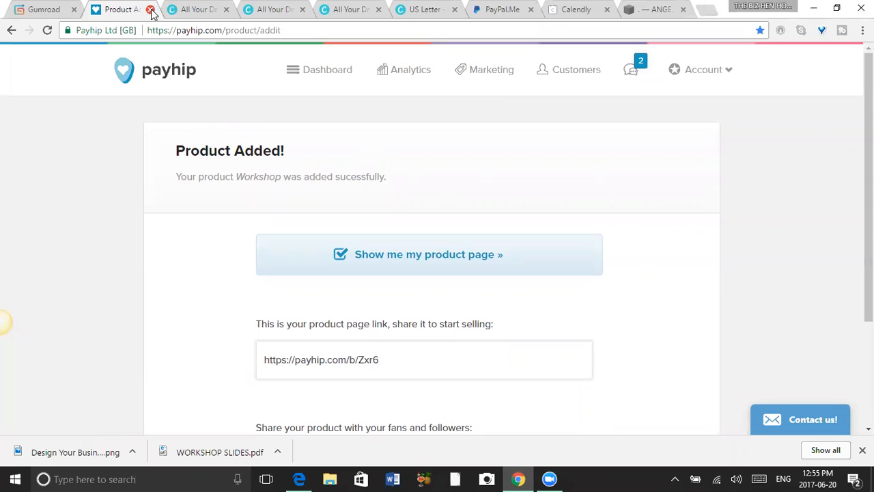
{"action": "left_click", "coordinate": [330, 71]}
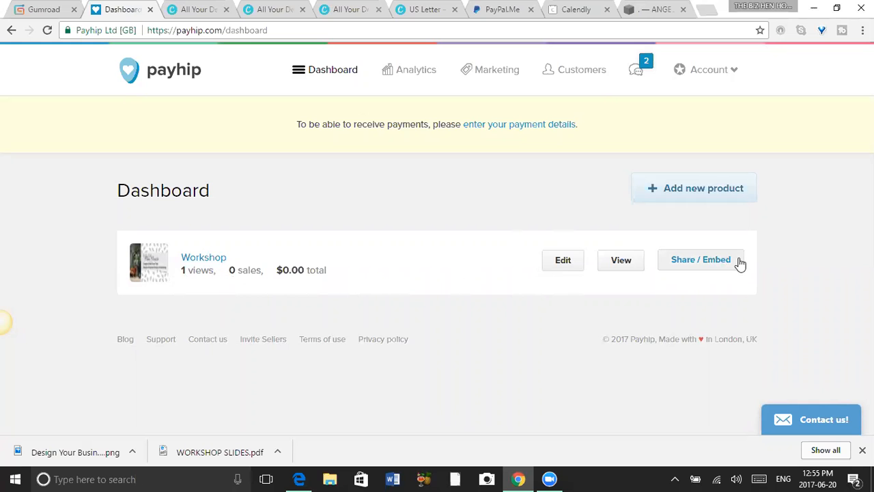
{"action": "left_click", "coordinate": [712, 265]}
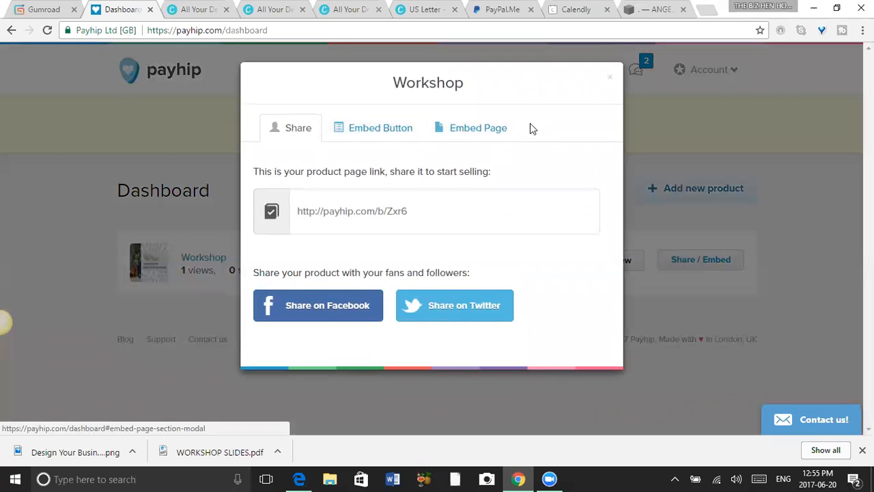
{"action": "left_click", "coordinate": [611, 80]}
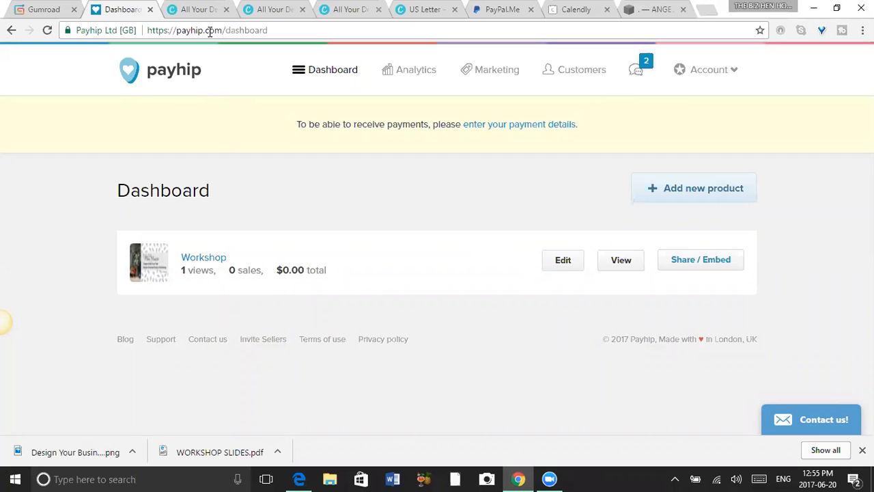
Close two of the duplicate Canva designs pages and return to the Payhip dashboard.
{"action": "left_click", "coordinate": [201, 11]}
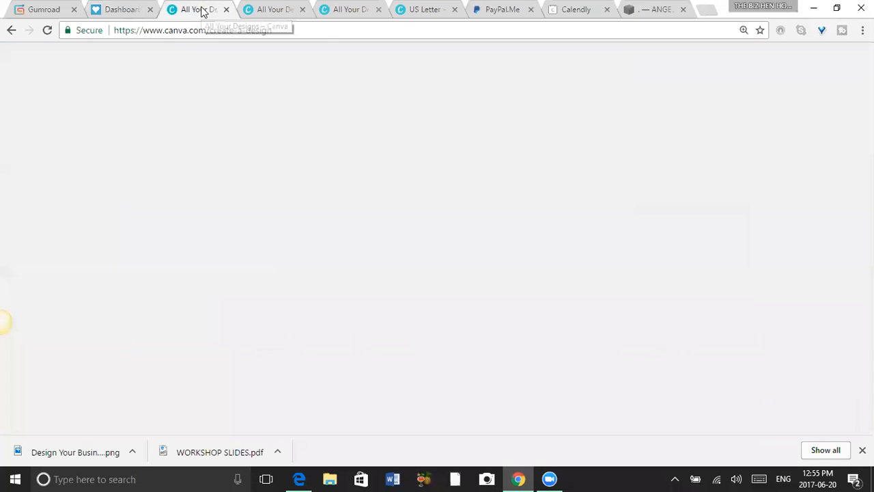
{"action": "left_click", "coordinate": [226, 10]}
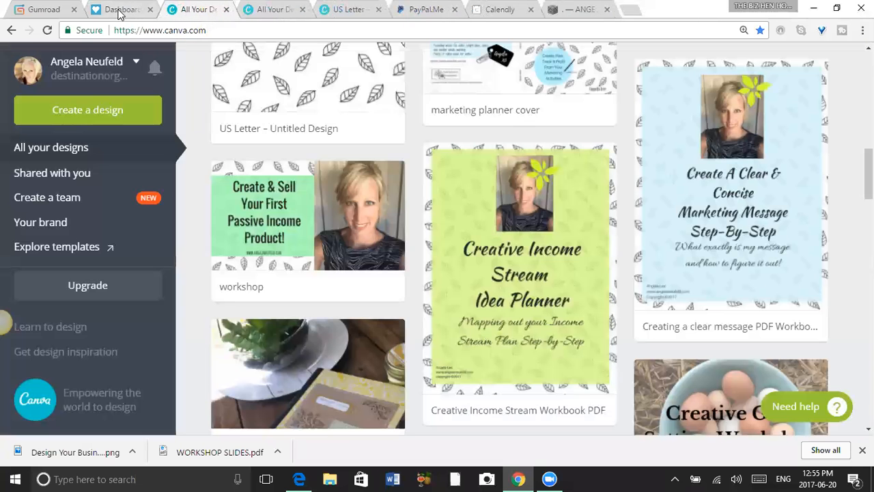
{"action": "left_click", "coordinate": [227, 10]}
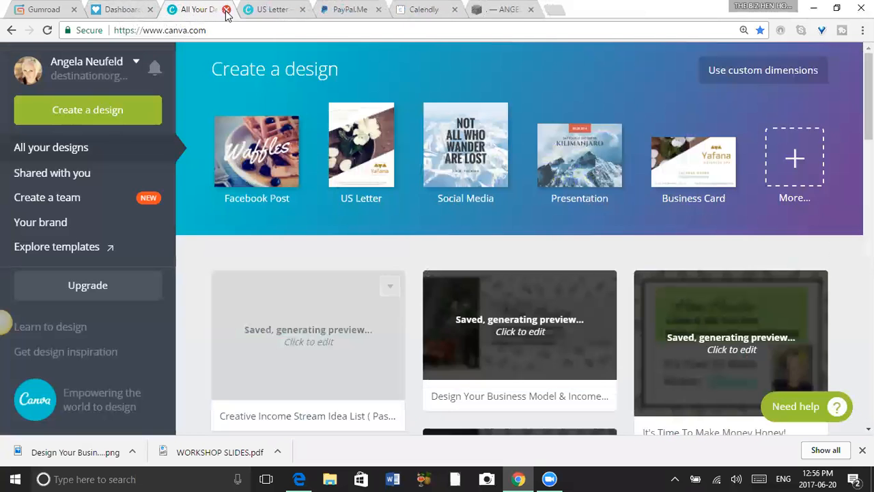
{"action": "left_click", "coordinate": [116, 11]}
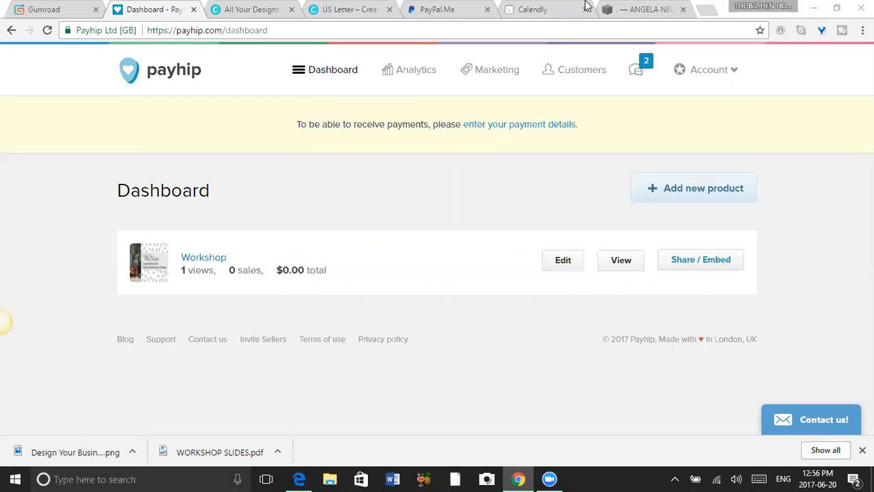
Minimize the browser, switch to WORKSHOP SLIDES.pdf in Edge, and advance to the "What's The Next Step?" slide.
{"action": "left_click", "coordinate": [817, 7]}
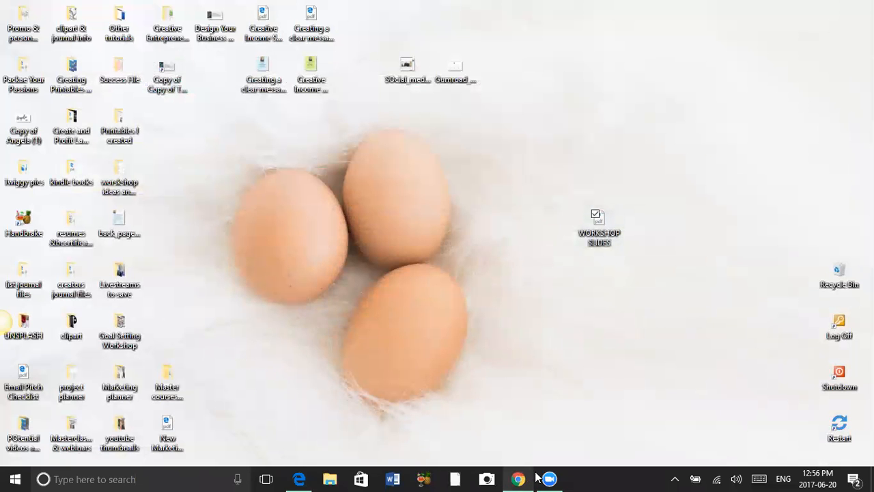
{"action": "left_click", "coordinate": [298, 477]}
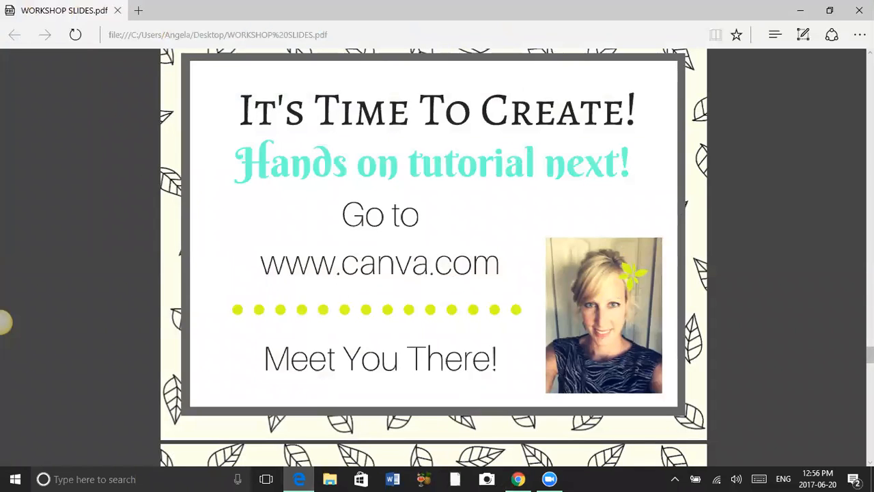
{"action": "scroll", "coordinate": [4, 322], "scroll_direction": "down", "scroll_amount": 5}
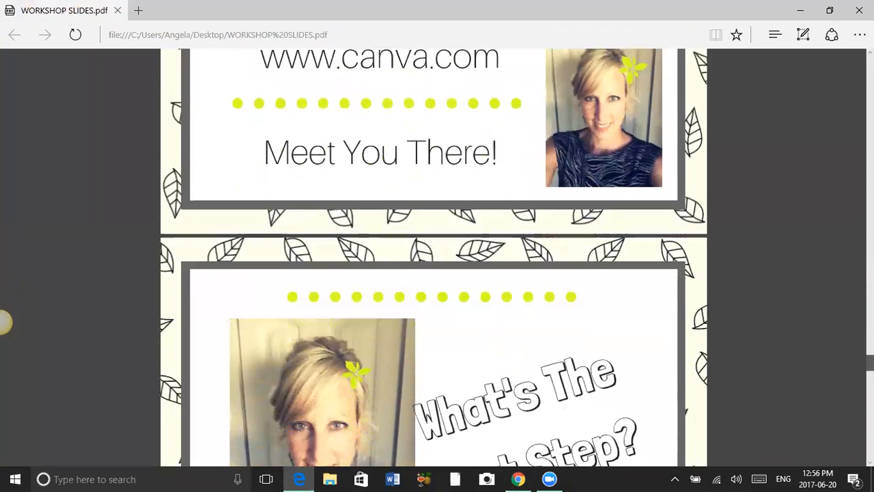
{"action": "scroll", "coordinate": [2, 322], "scroll_direction": "down", "scroll_amount": 1}
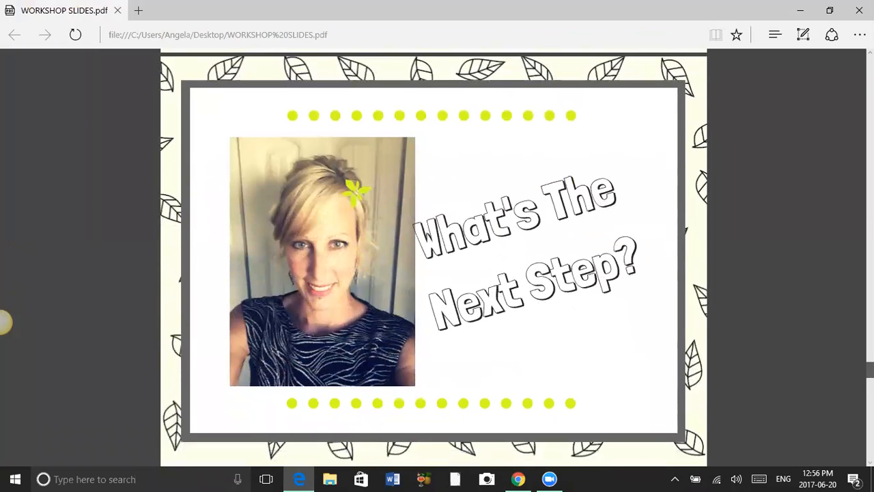
{"action": "scroll", "coordinate": [2, 322], "scroll_direction": "up", "scroll_amount": 1}
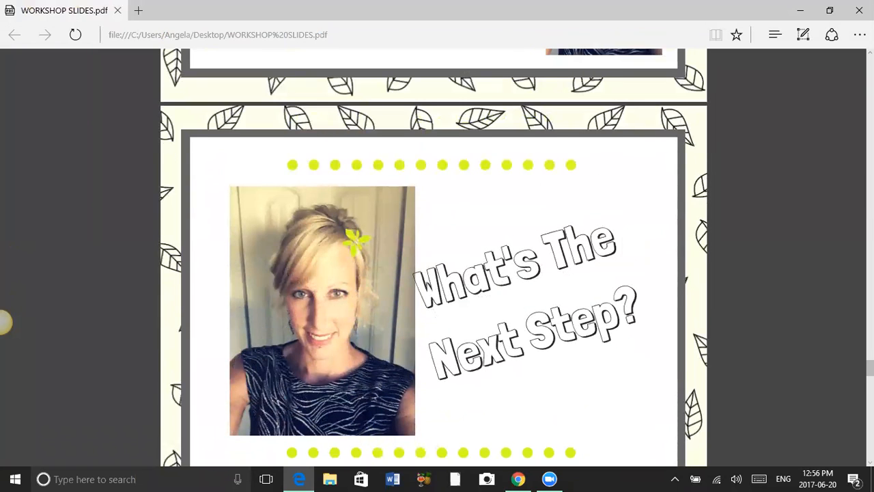
{"action": "scroll", "coordinate": [5, 323], "scroll_direction": "down", "scroll_amount": 1}
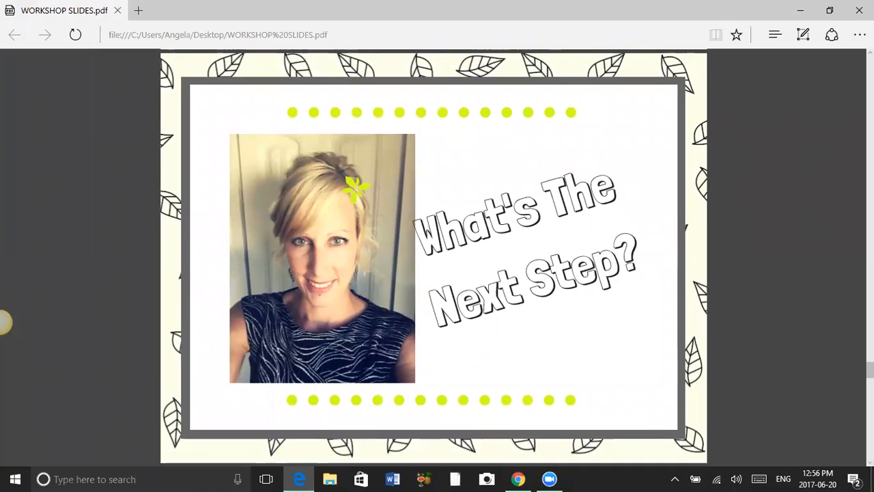